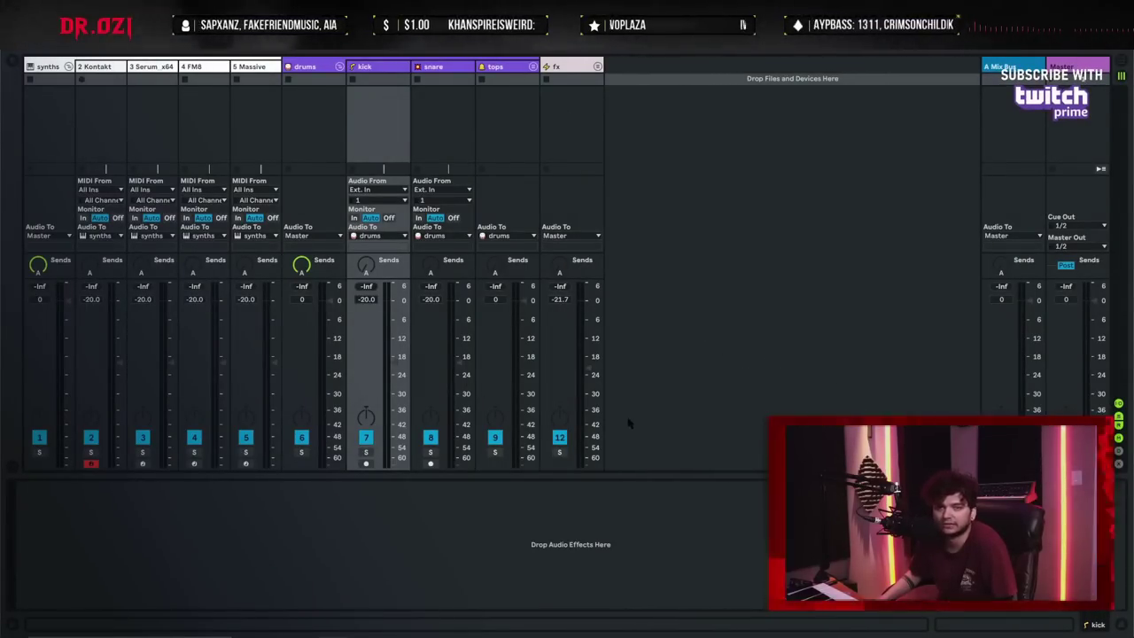
- Switch from the Session View to the Arrangement View, hide the browser and zoom in around bars 33 to 41
key(Tab)
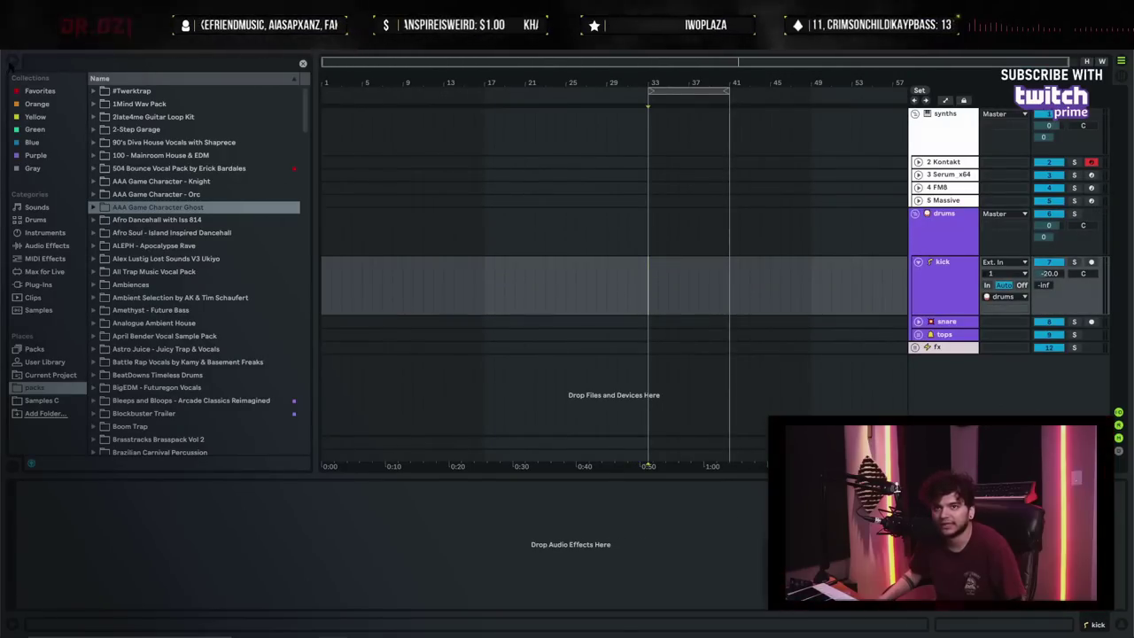
key(ctrl+alt+b)
click(319, 286)
drag(260, 79, 308, 81)
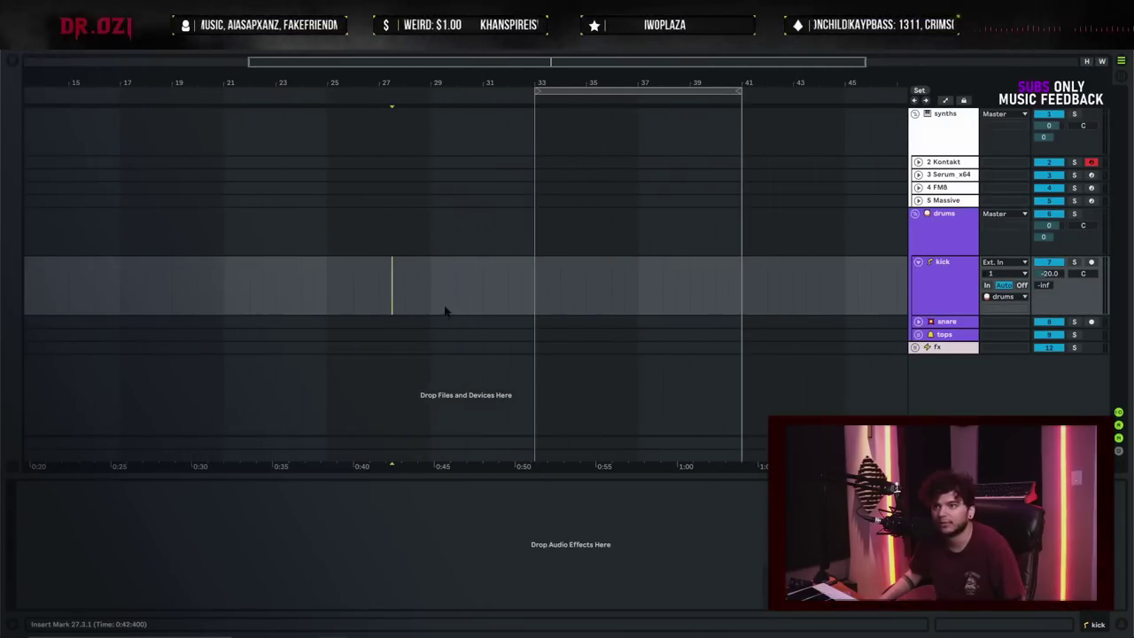
key(Tab)
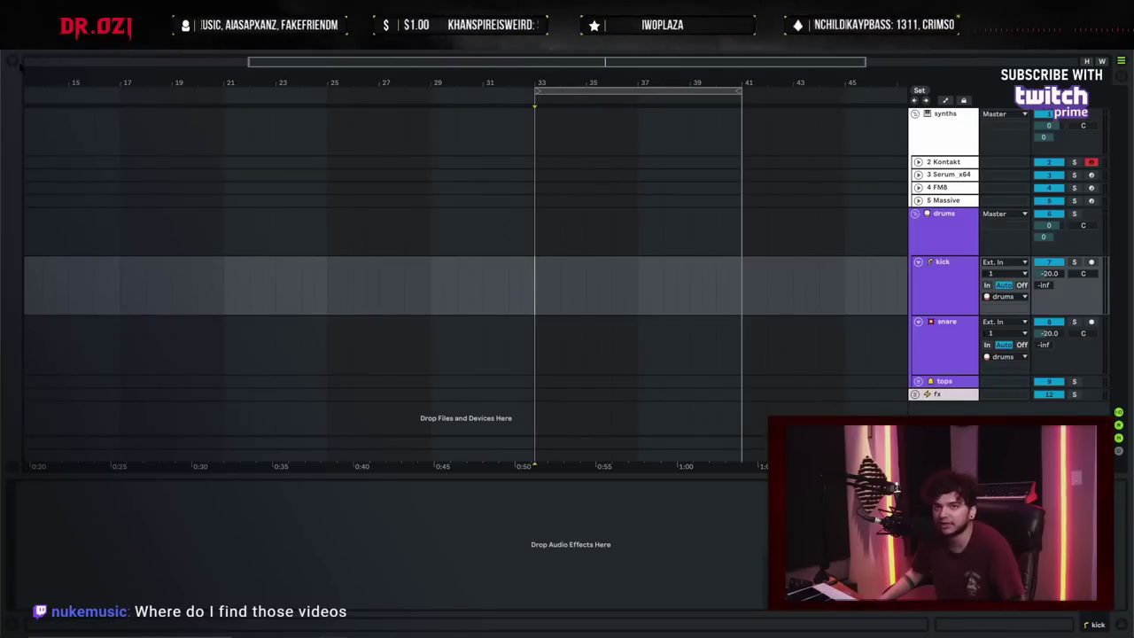
click(19, 64)
key(Down)
key(Down)
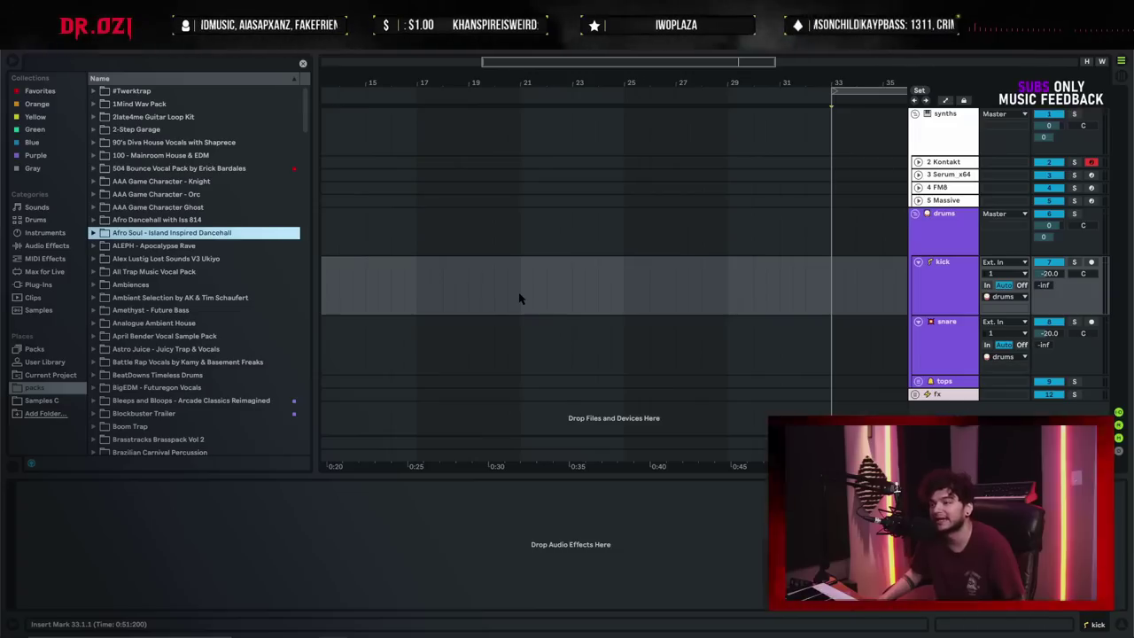
click(624, 297)
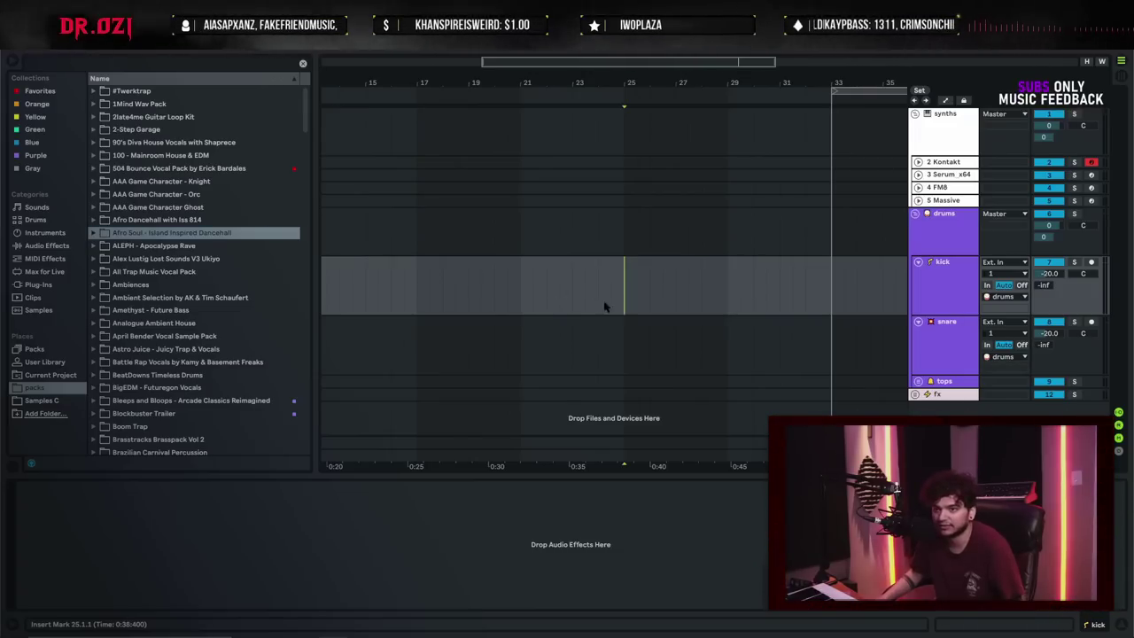
key(ctrl+alt+b)
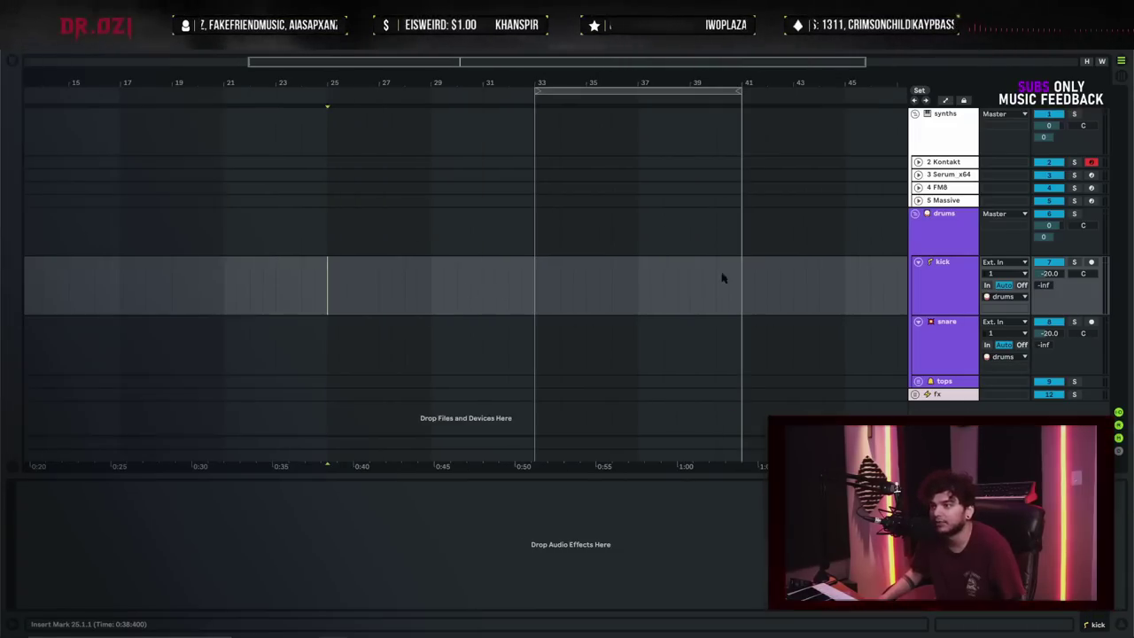
- Place the insert marker at bar 33 on the kick track and select that track
click(512, 277)
click(534, 282)
click(956, 305)
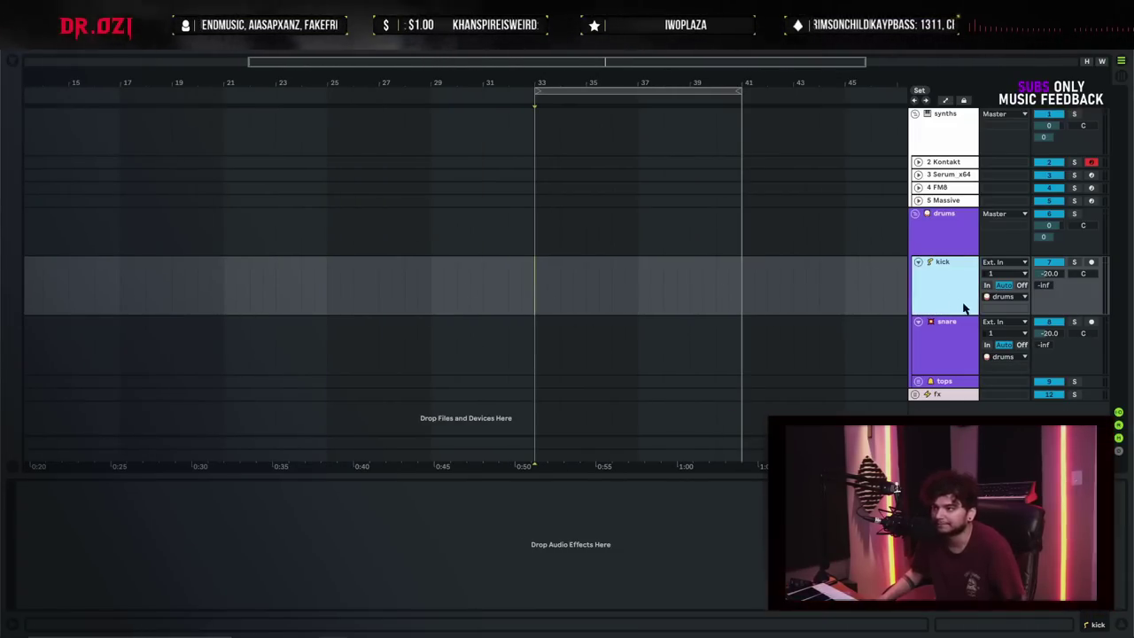
click(1054, 277)
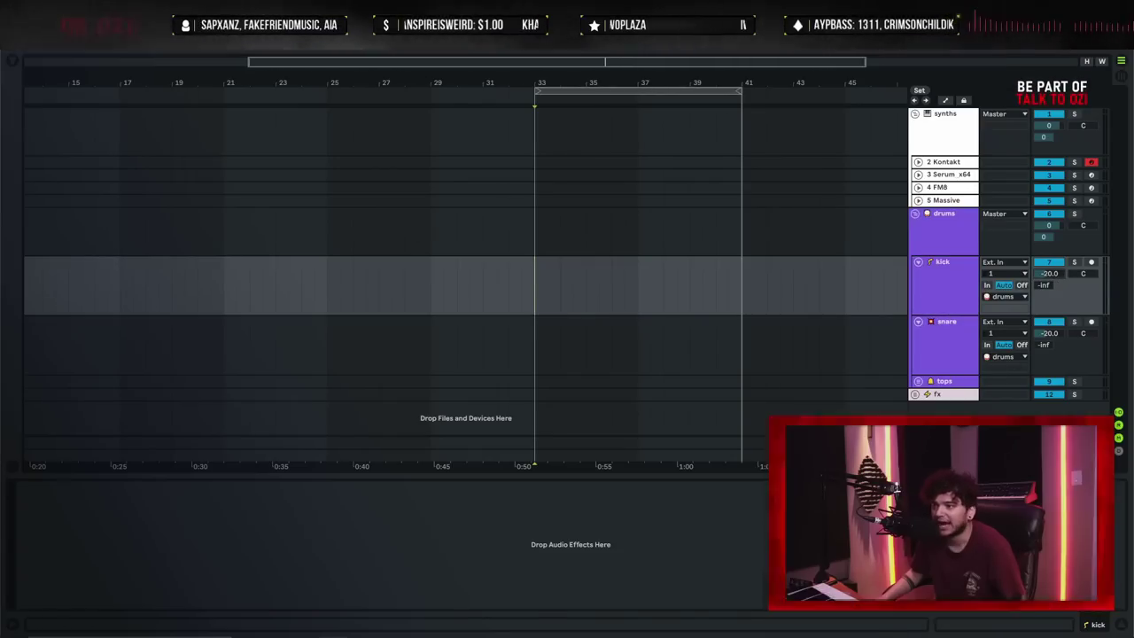
- View the devices on the Mix Bus return, select the Master track and hide the device view
click(945, 442)
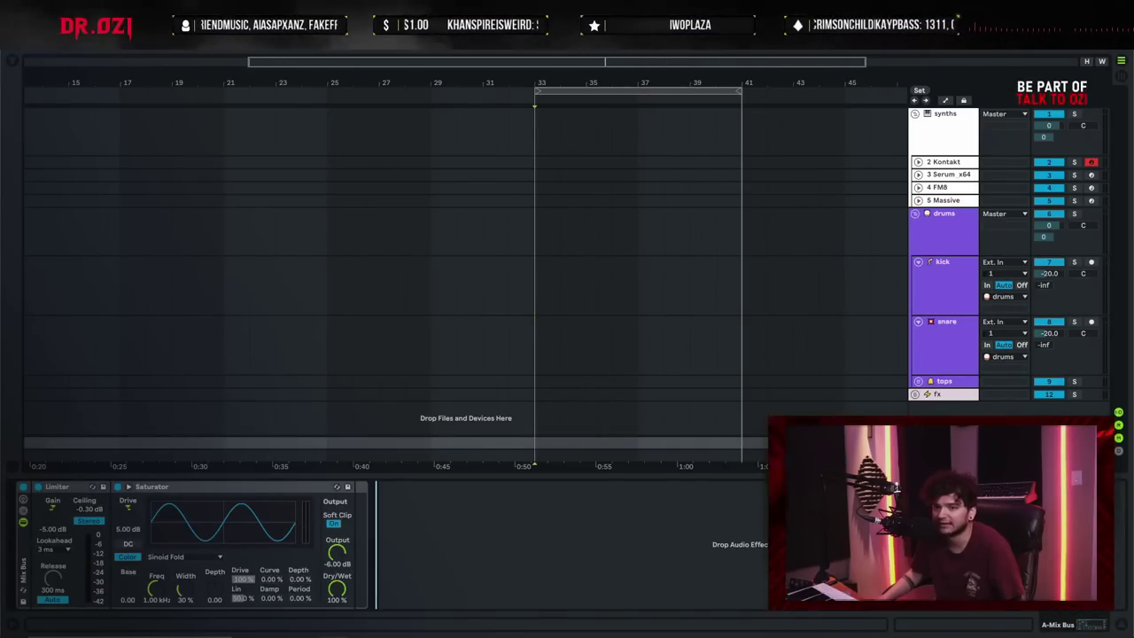
click(944, 456)
click(1121, 625)
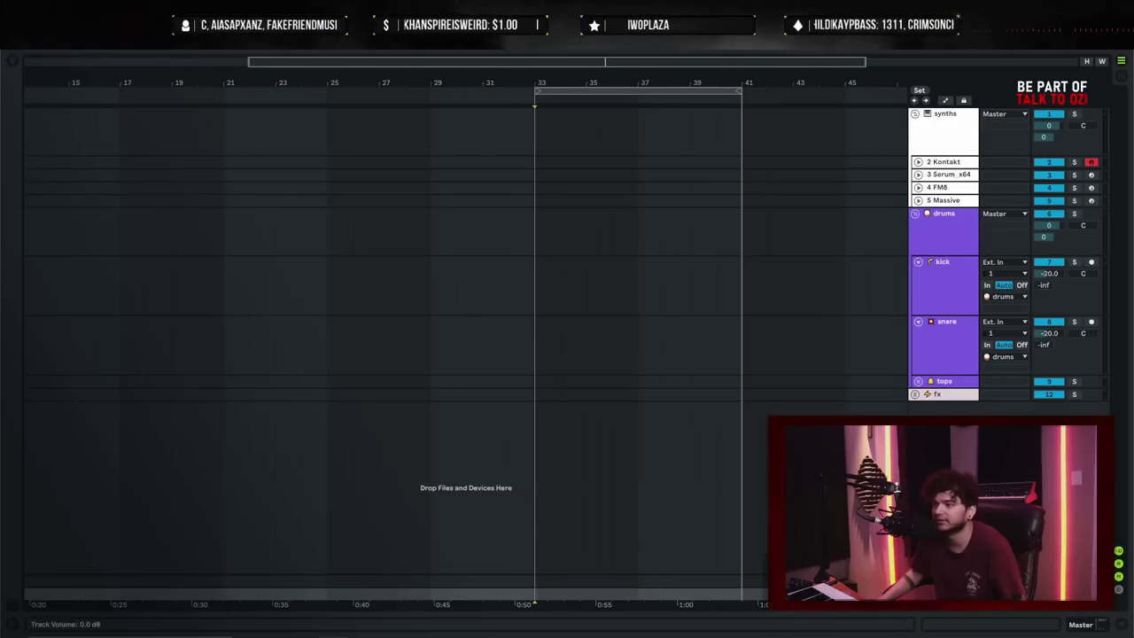
- Go through the kick, Kontakt, Serum_x64, FM8 and Massive tracks to review the template's layout
click(965, 289)
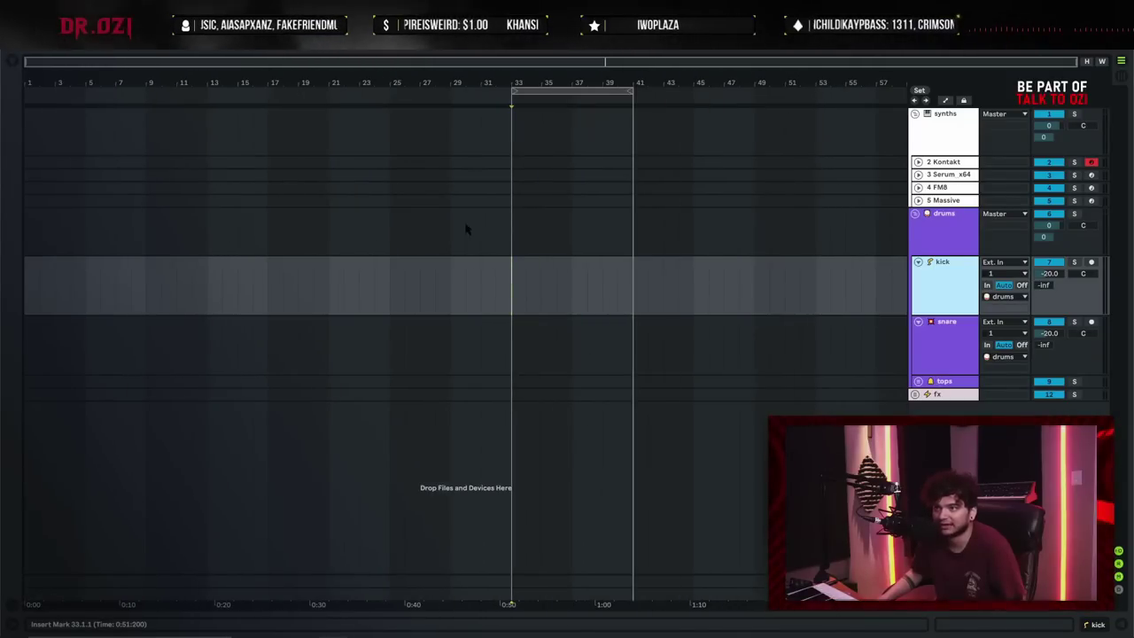
scroll(506, 235, up, 3)
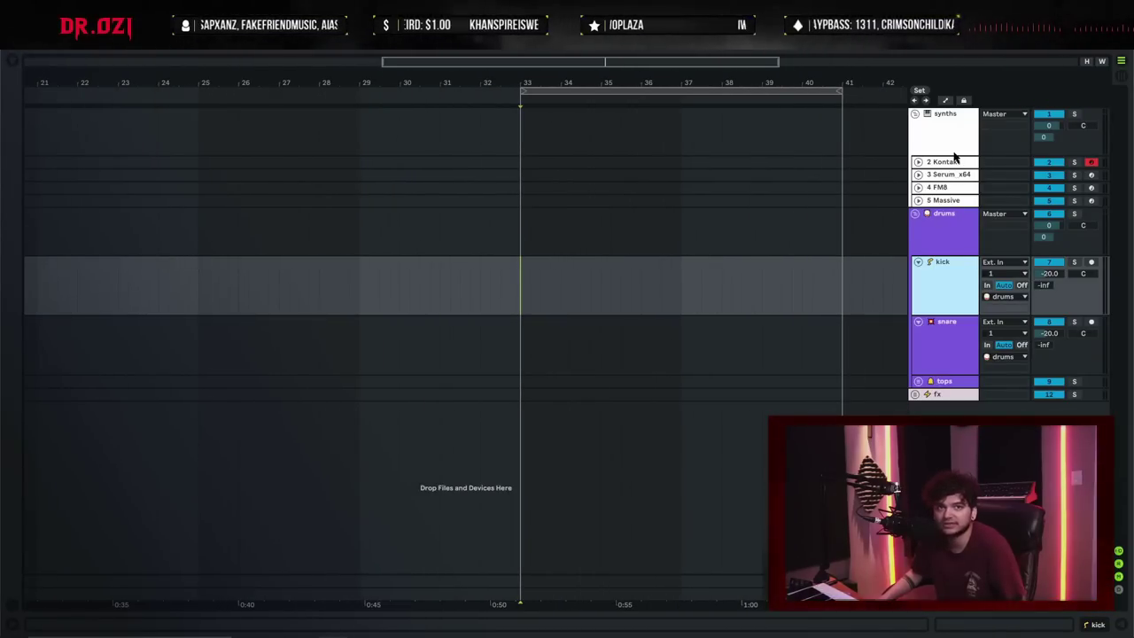
click(945, 163)
click(945, 175)
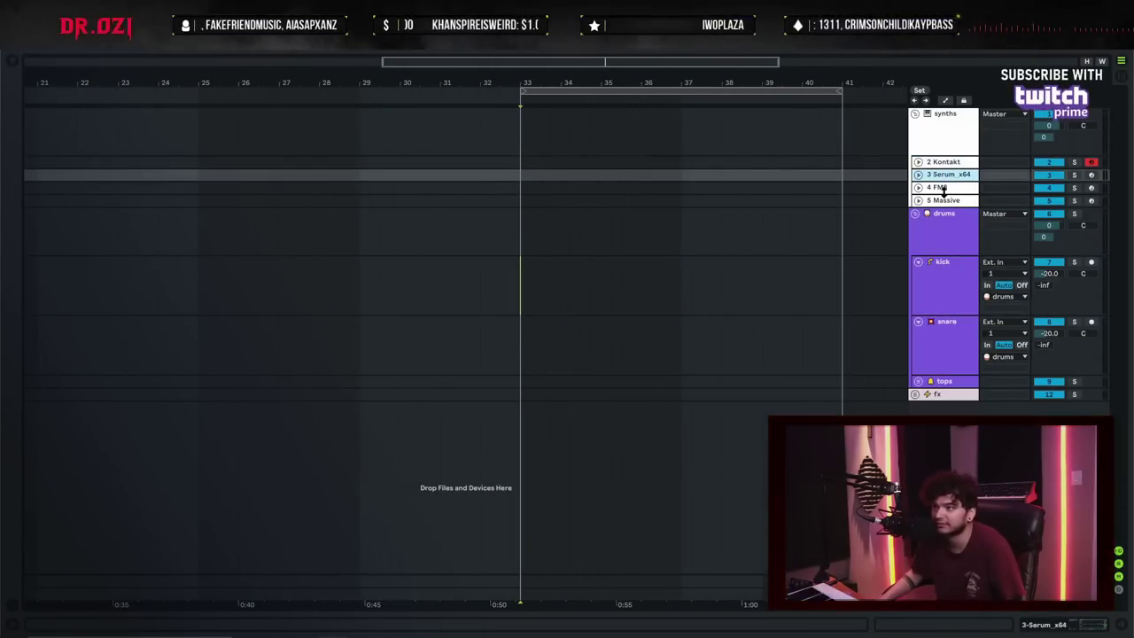
click(941, 187)
click(944, 201)
click(951, 162)
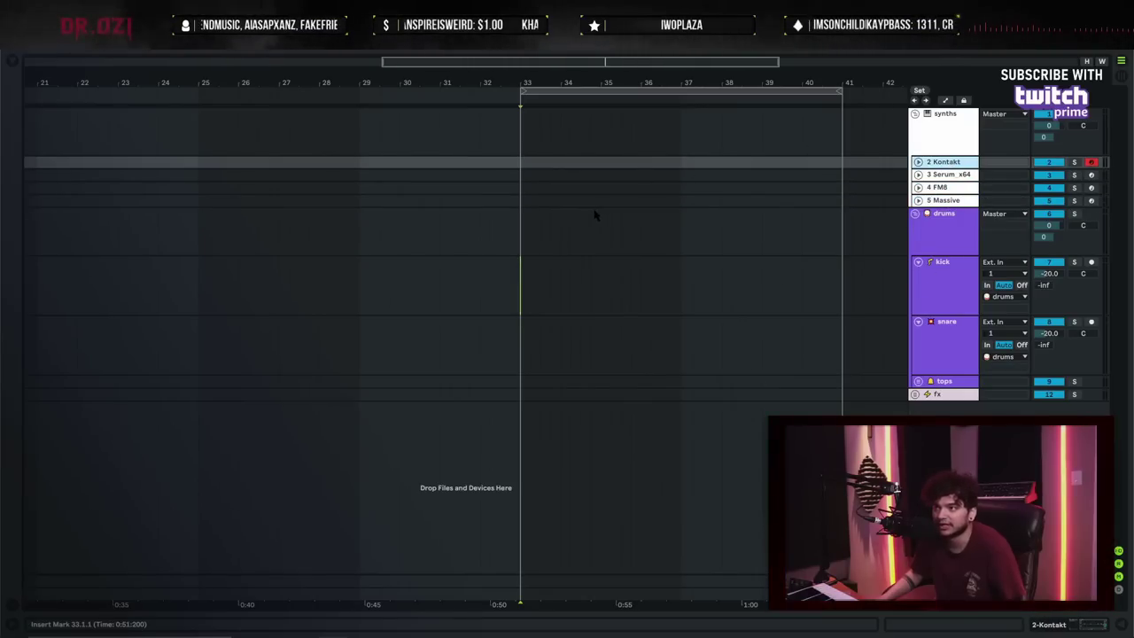
click(602, 282)
- Show the synths group's device chain and expand the first Compressor in the Side Chain K + S rack
click(954, 137)
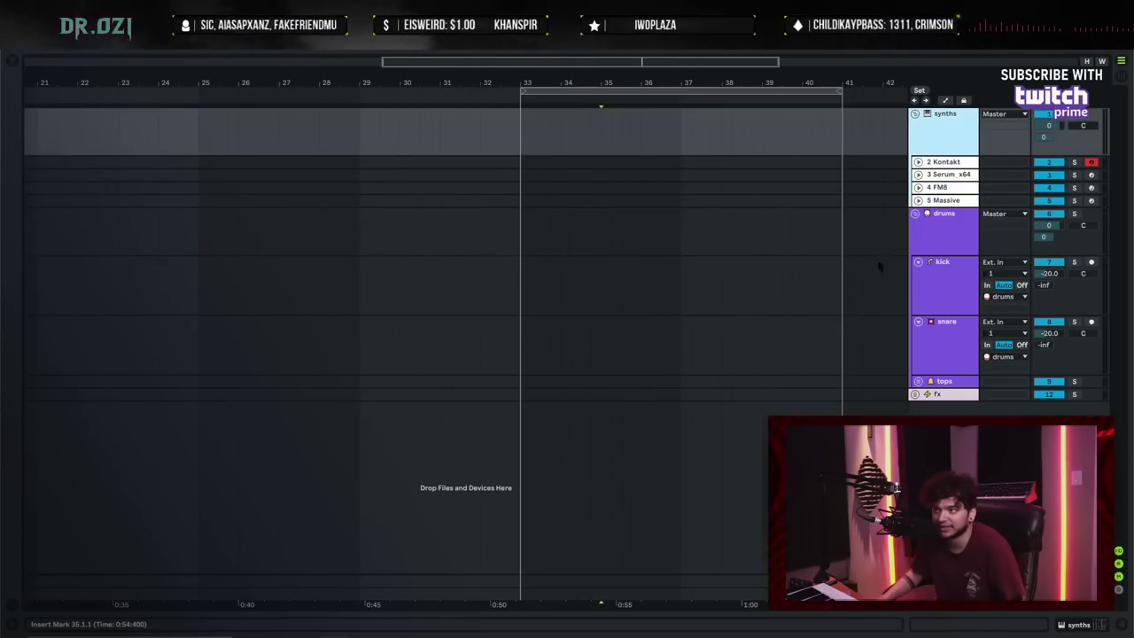
double_click(938, 127)
click(955, 147)
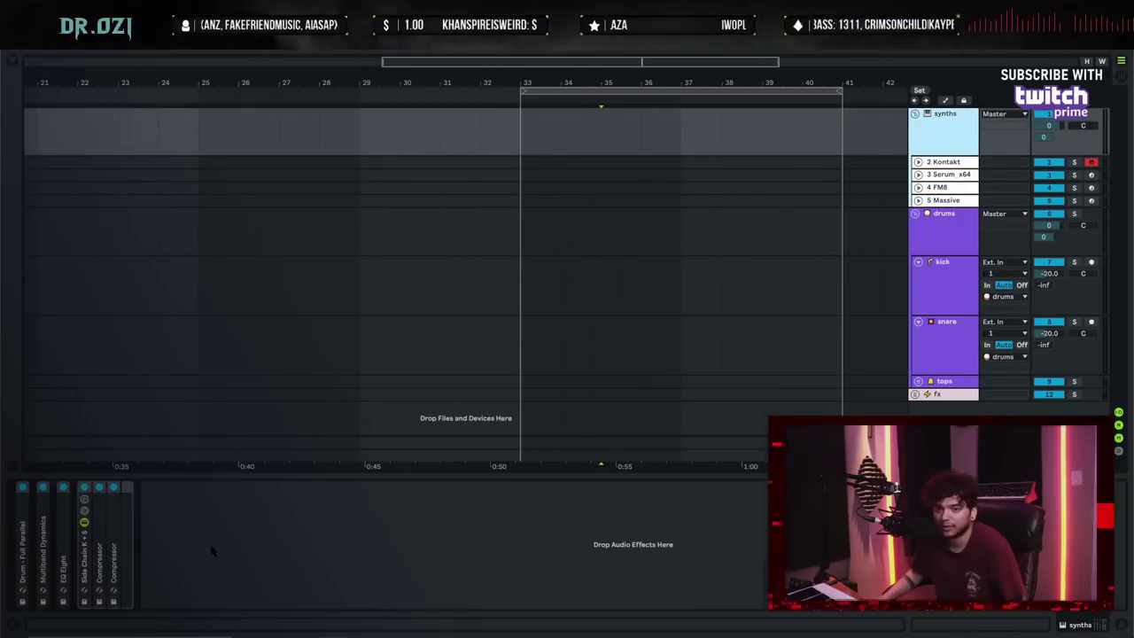
double_click(100, 551)
click(473, 562)
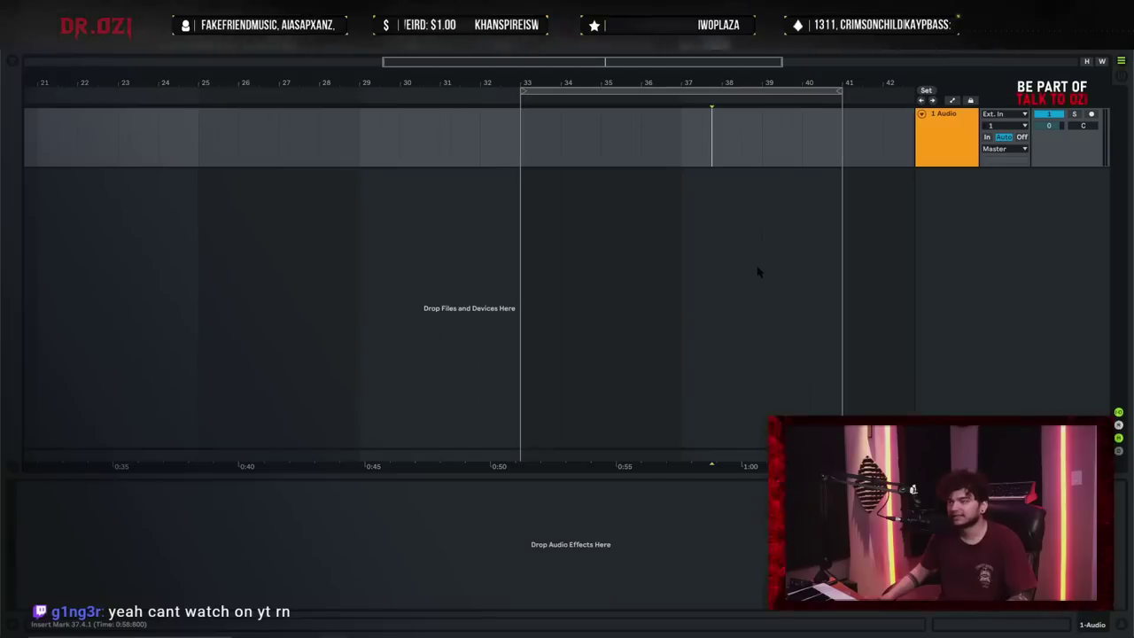
- Look through the Preferences pages, set the interface theme to Light and close the preferences
key(ctrl+comma)
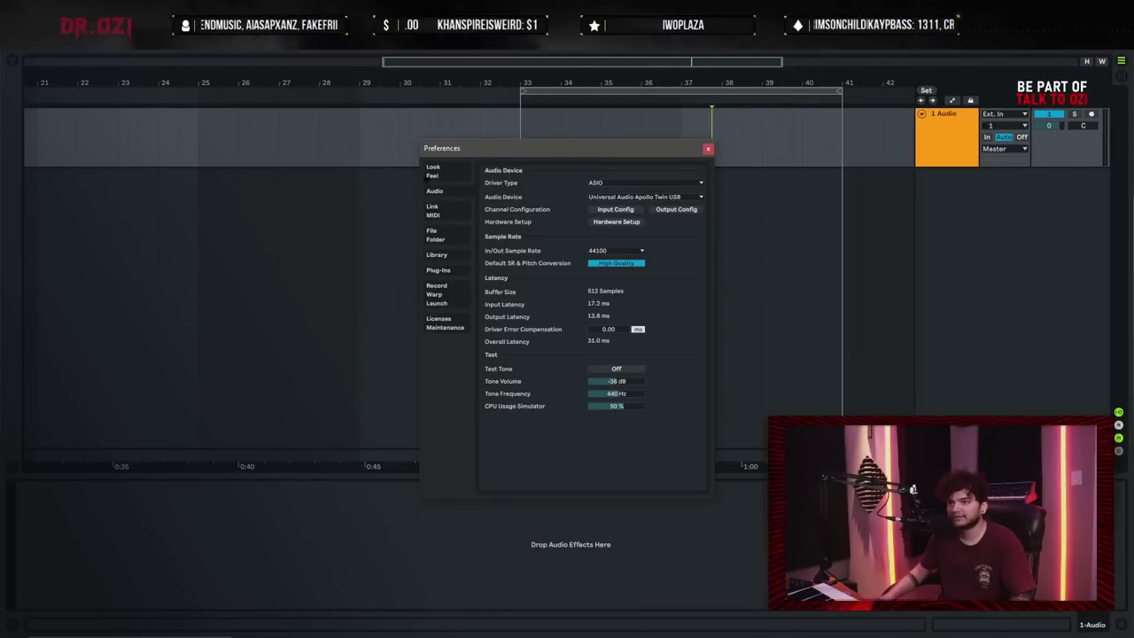
click(433, 171)
click(448, 212)
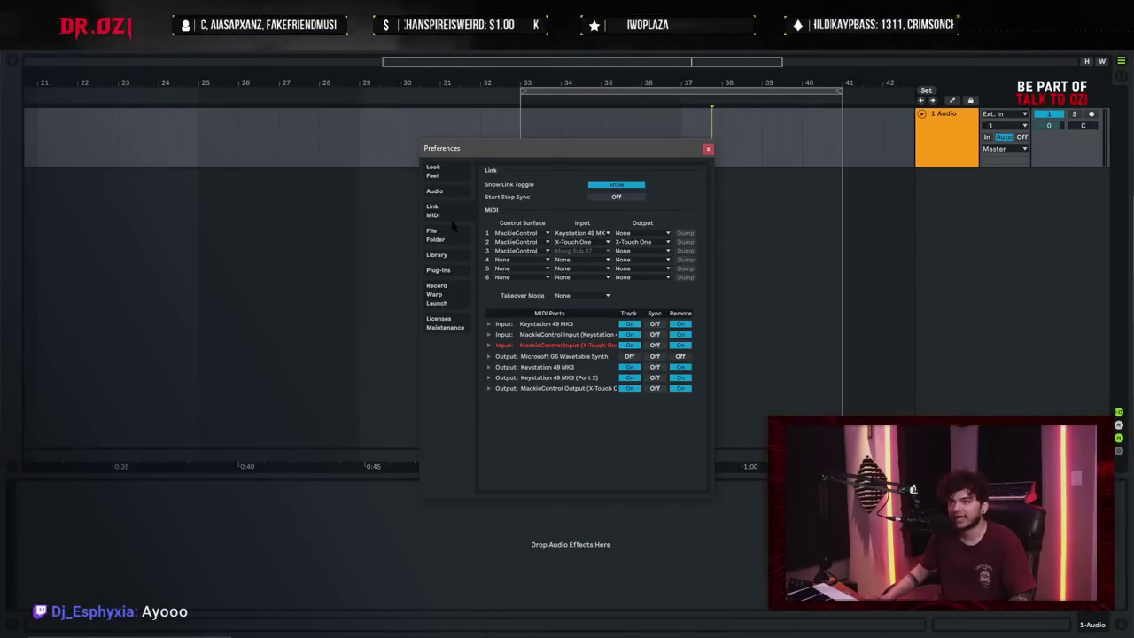
click(450, 256)
click(450, 236)
click(454, 255)
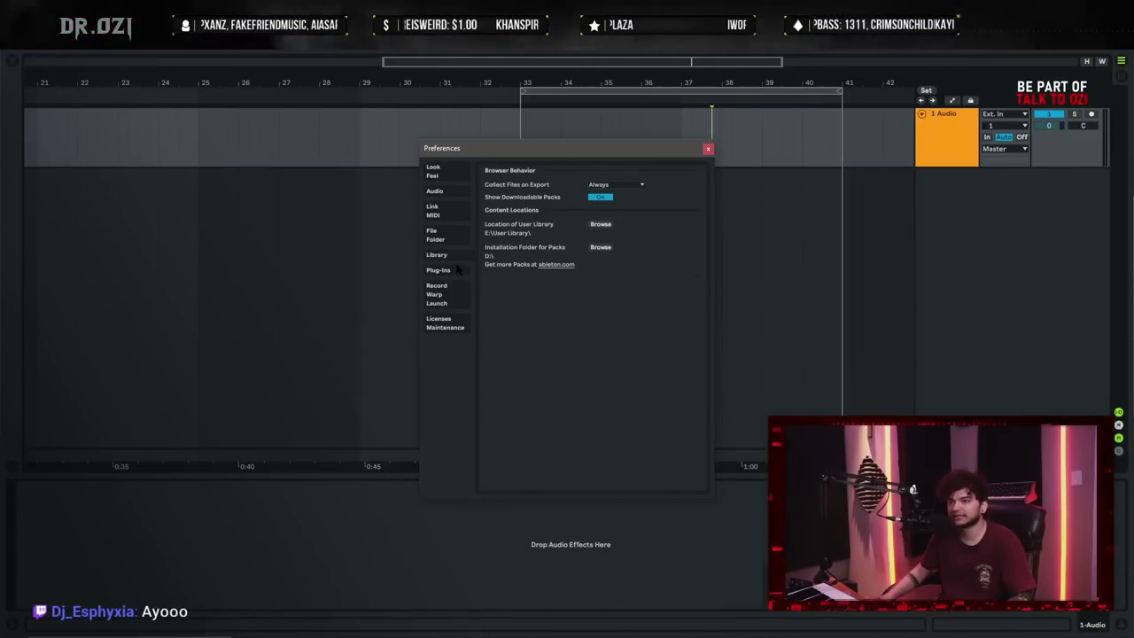
click(456, 270)
click(433, 171)
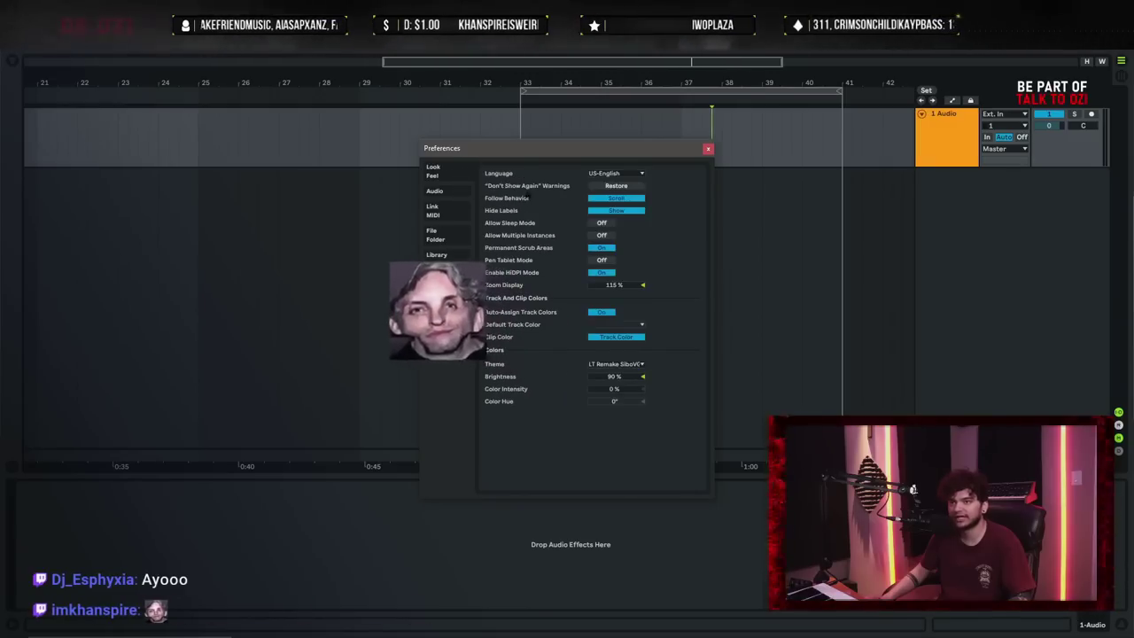
click(624, 365)
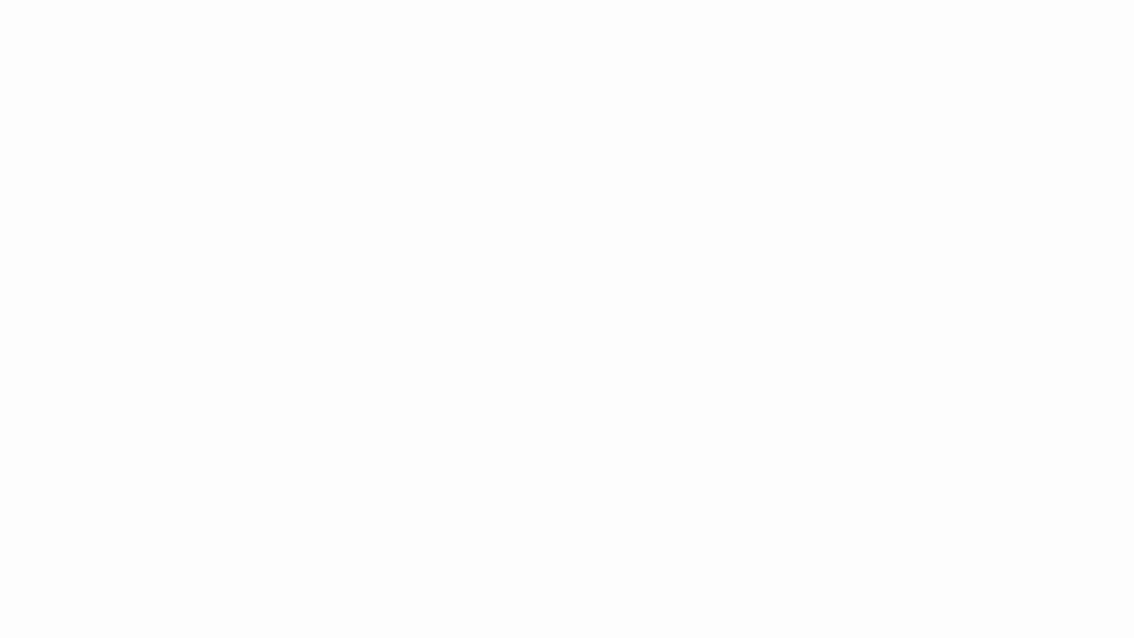
key(Escape)
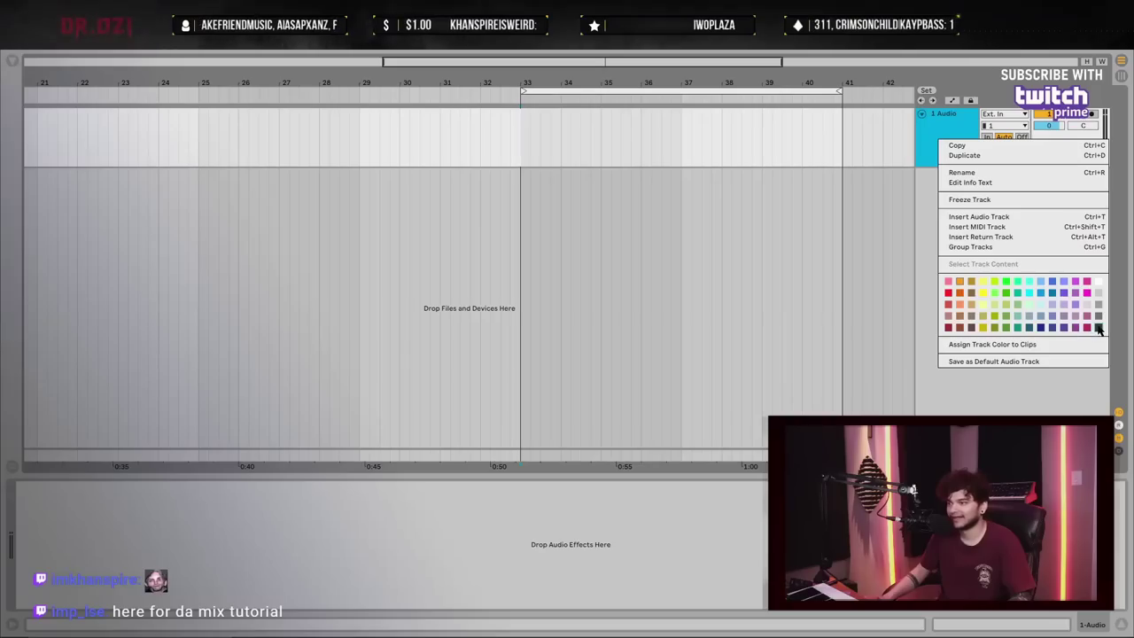
- Change the colour of the 1 Audio track to bright green
click(945, 223)
right_click(943, 125)
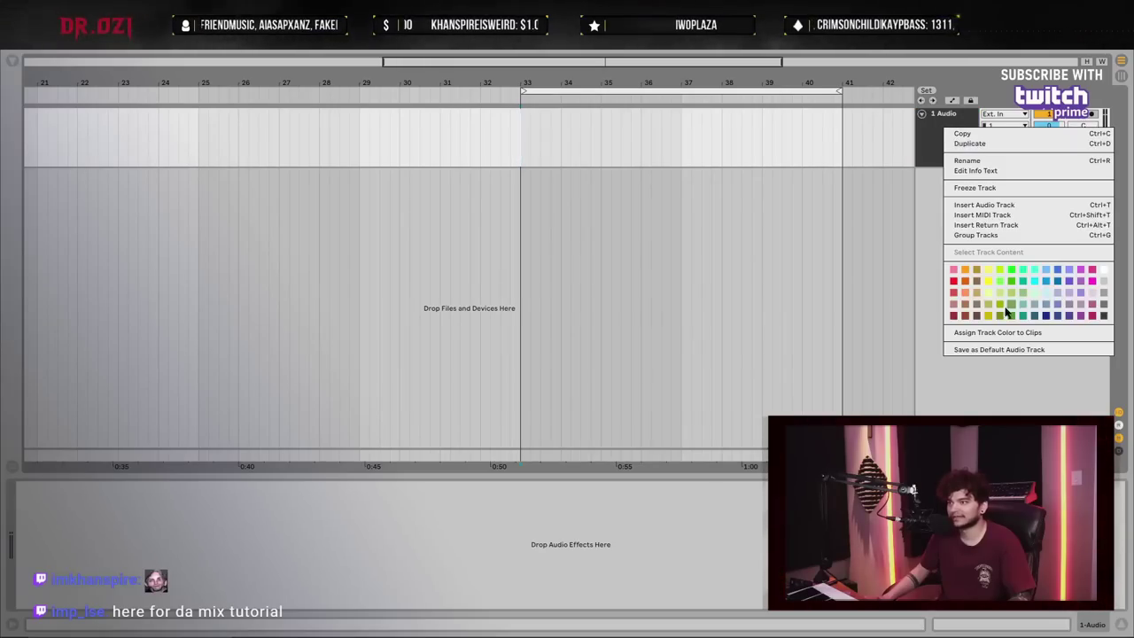
click(1010, 283)
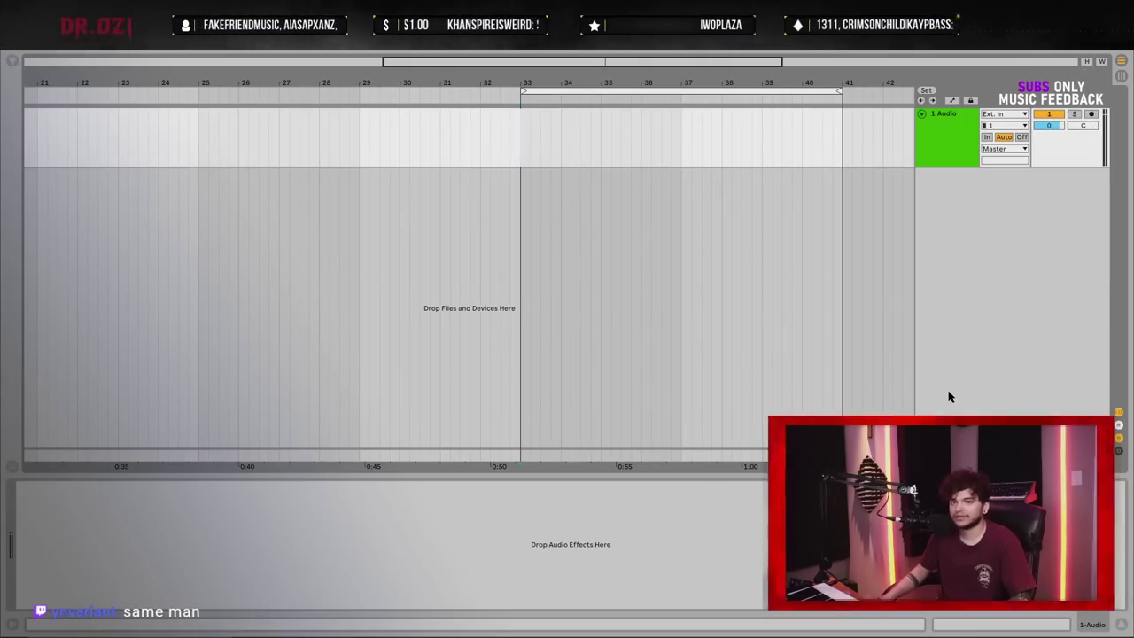
- Reopen the preferences and try the Bananapt2 interface theme
key(ctrl+comma)
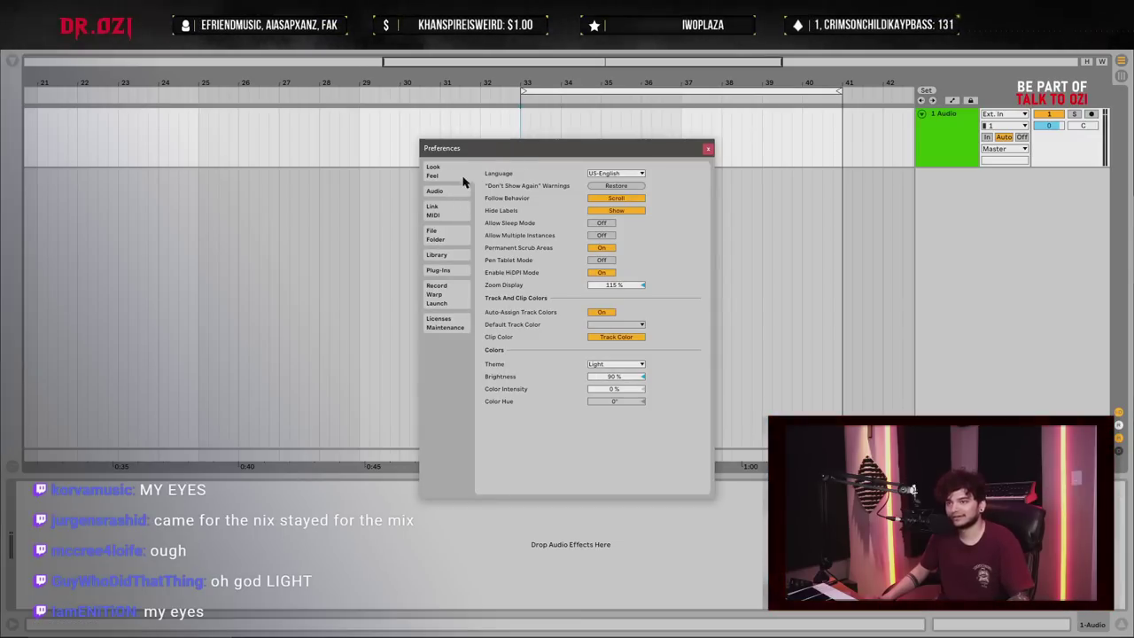
click(609, 365)
click(612, 426)
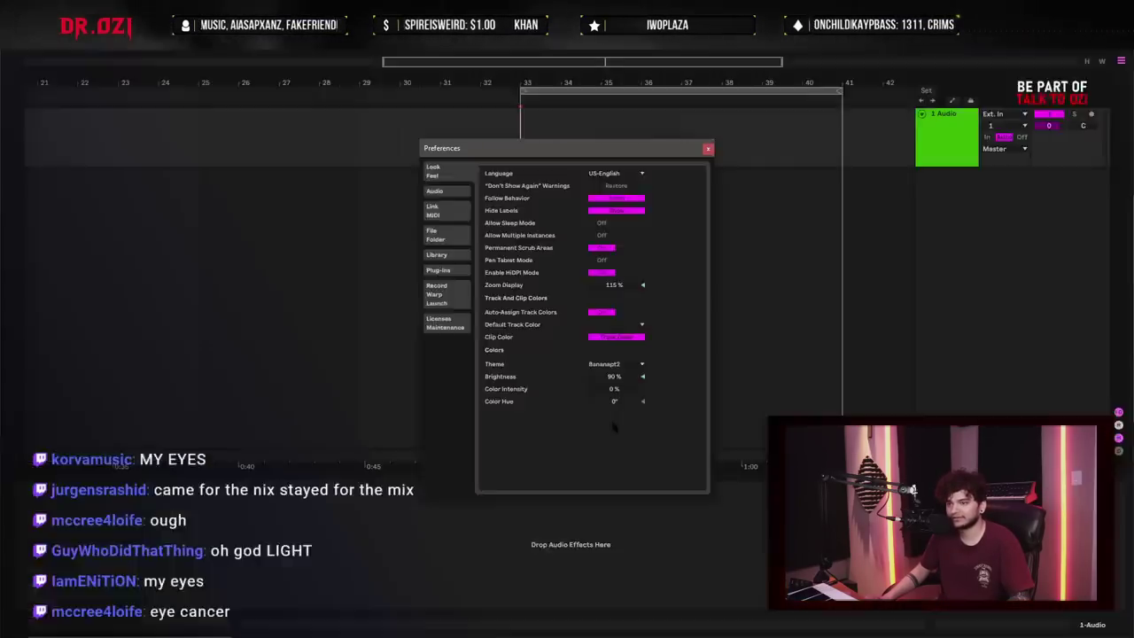
- Restore the original dark LT Remake interface theme and close the preferences
click(618, 365)
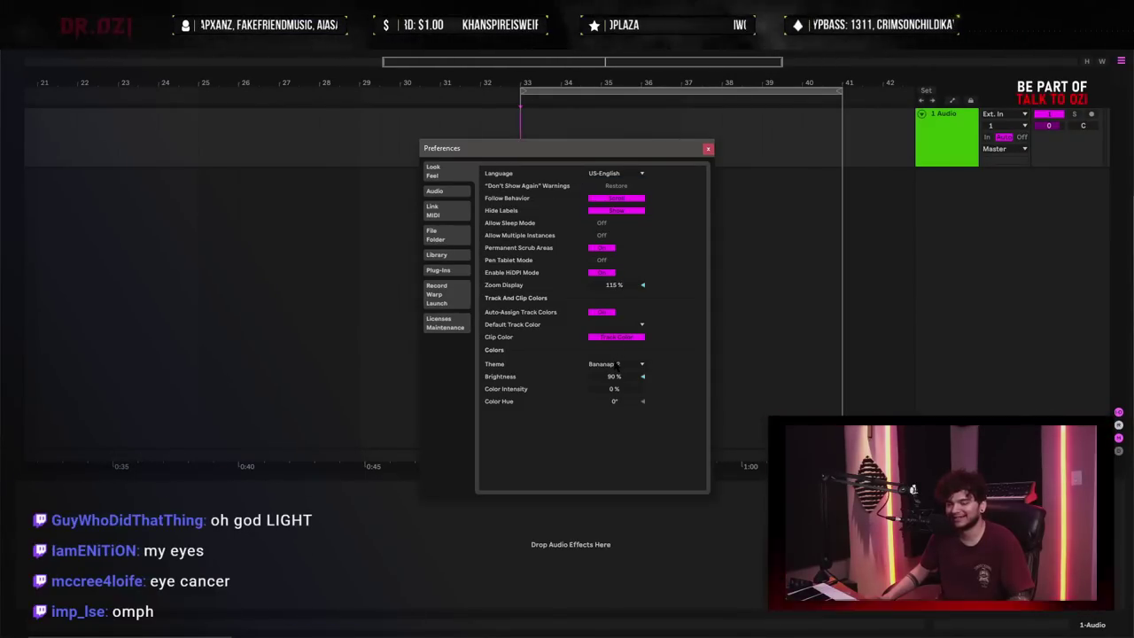
click(620, 462)
click(708, 149)
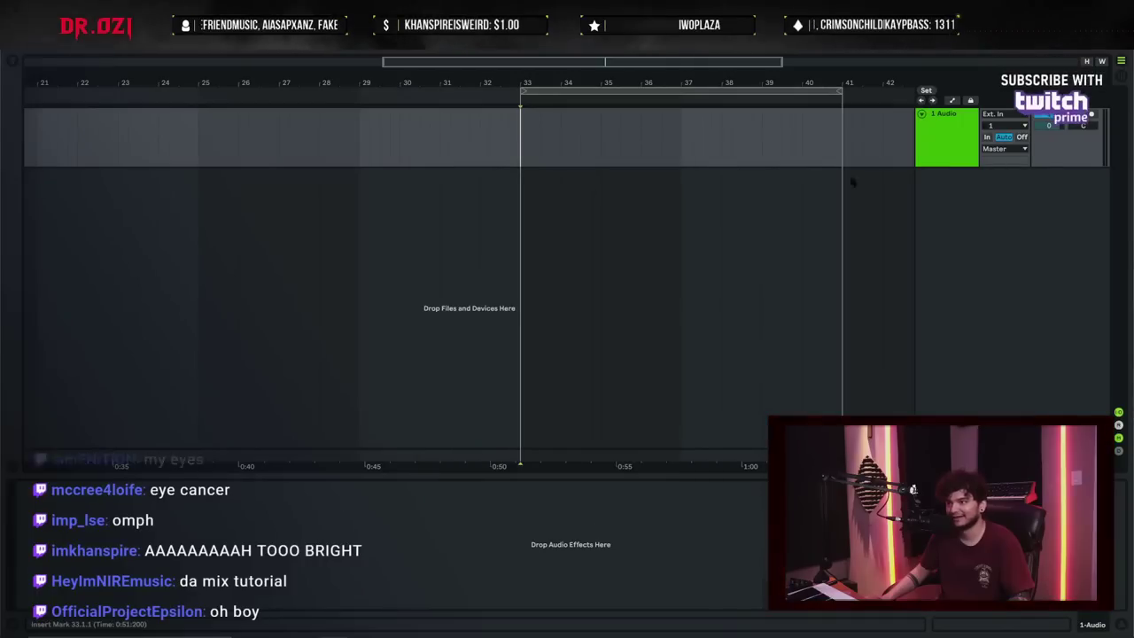
click(944, 137)
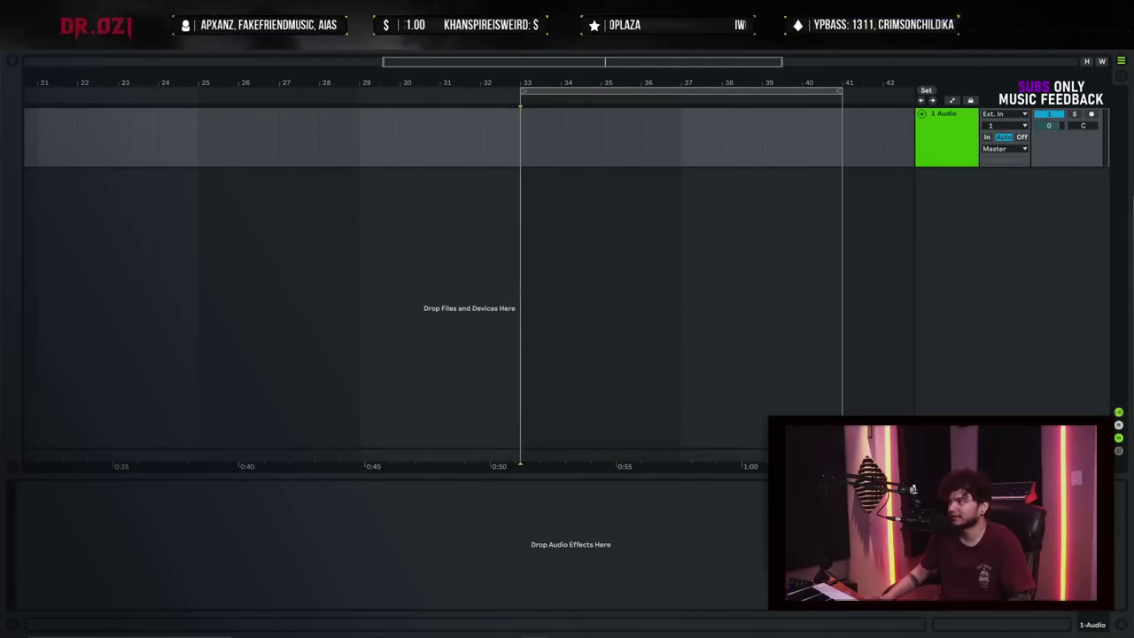
key(ctrl+alt+b)
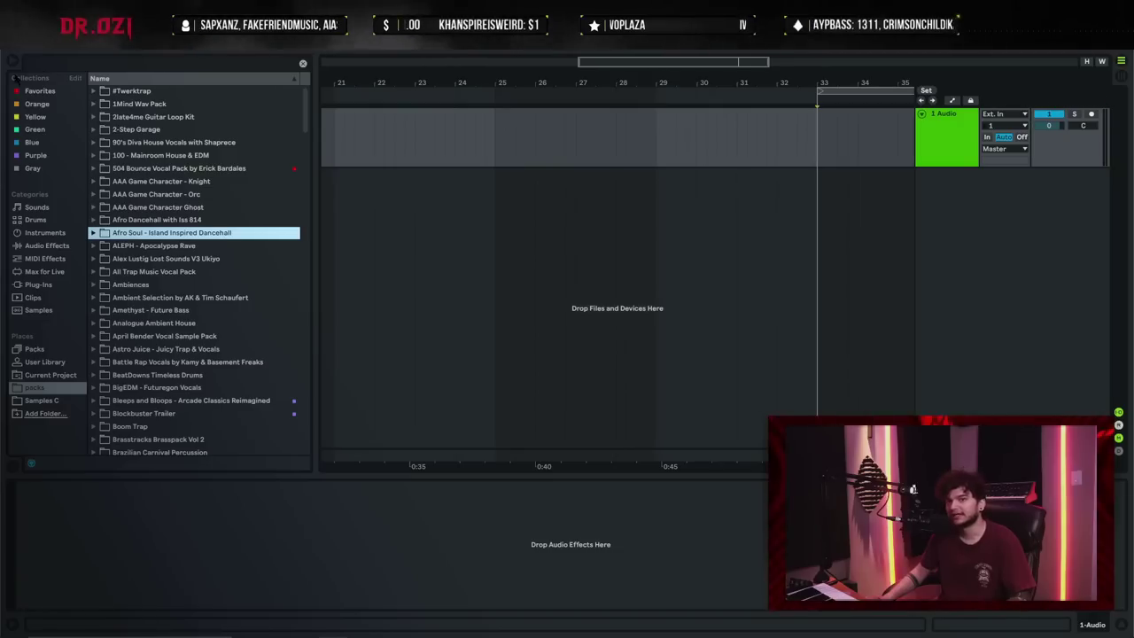
key(ctrl+alt+b)
click(966, 156)
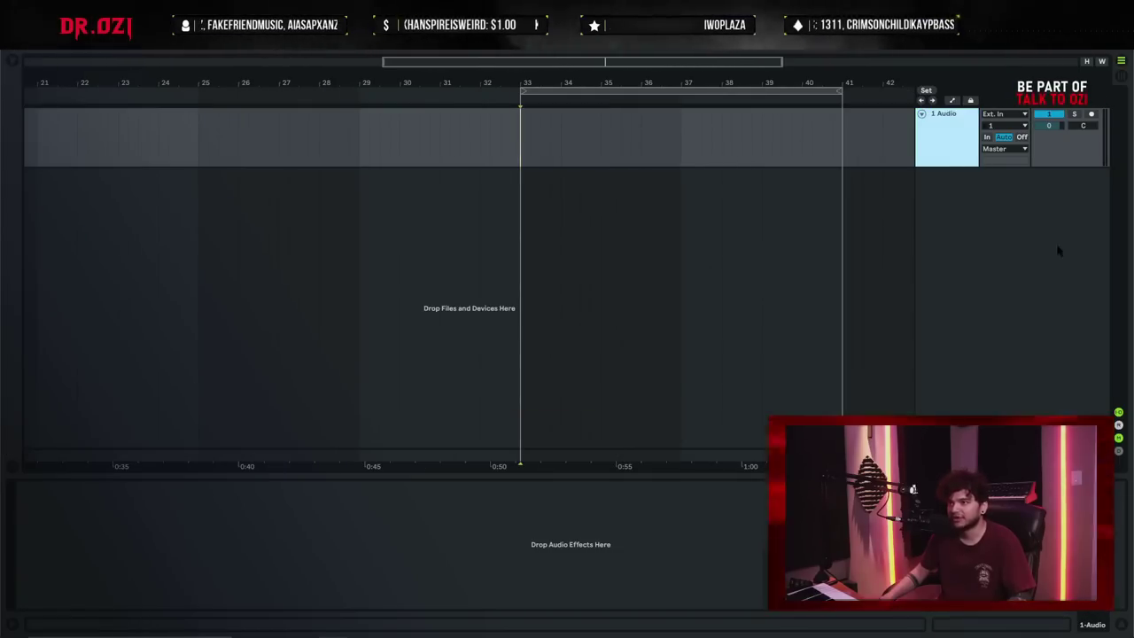
click(959, 152)
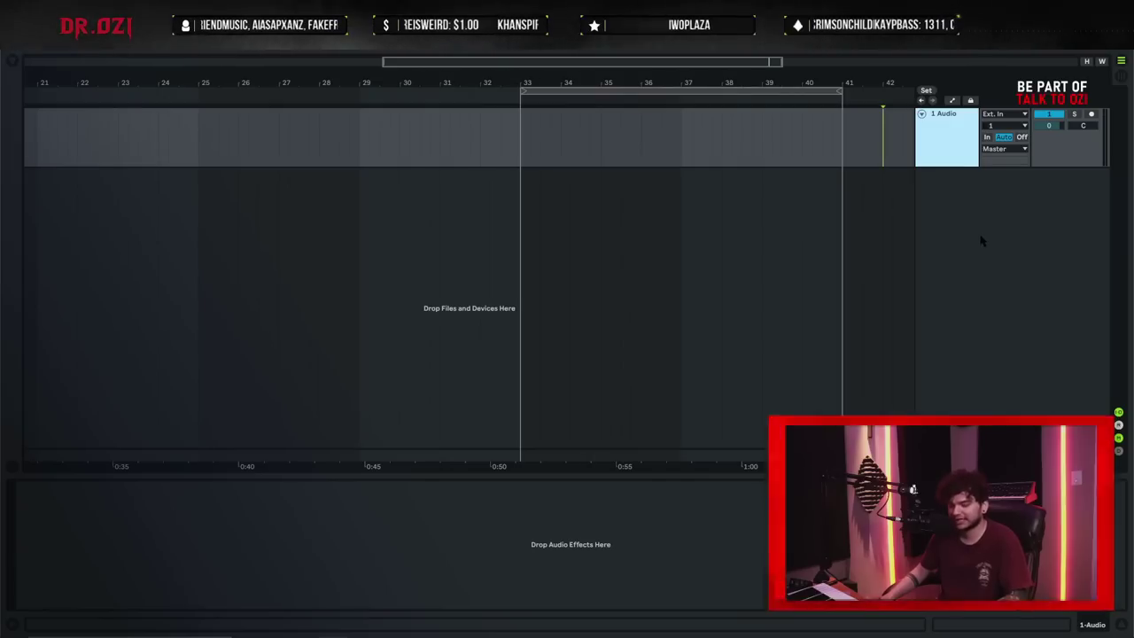
- Insert seven new audio tracks below the 1 Audio track and select the 2 Audio track
key(ctrl+t)
key(ctrl+t)
key(ctrl+t)
key(ctrl+t)
key(ctrl+t)
key(ctrl+t)
key(ctrl+t)
drag(777, 84, 777, 36)
scroll(709, 278, up, 3)
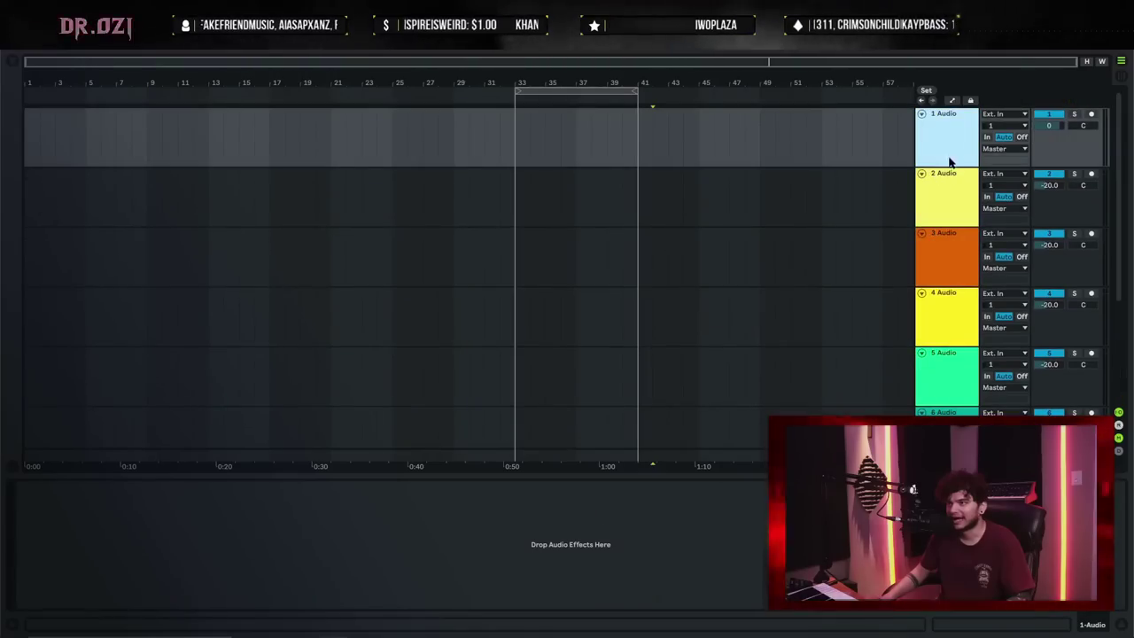
click(952, 198)
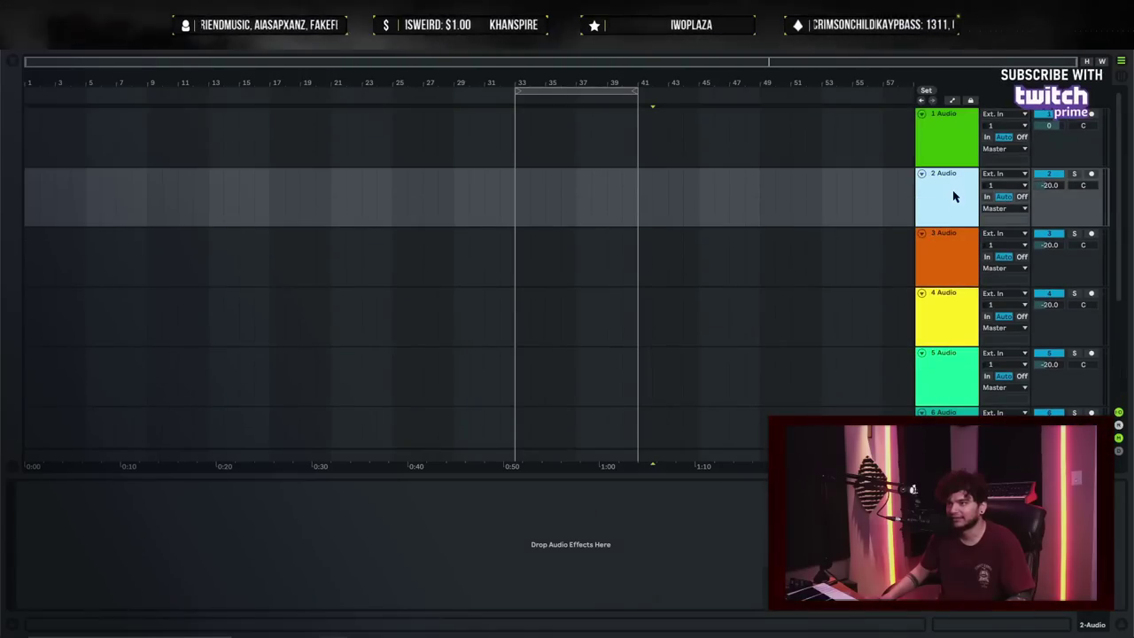
- Delete all the audio tracks below the 1 Audio track
click(950, 142)
click(946, 261)
click(950, 310)
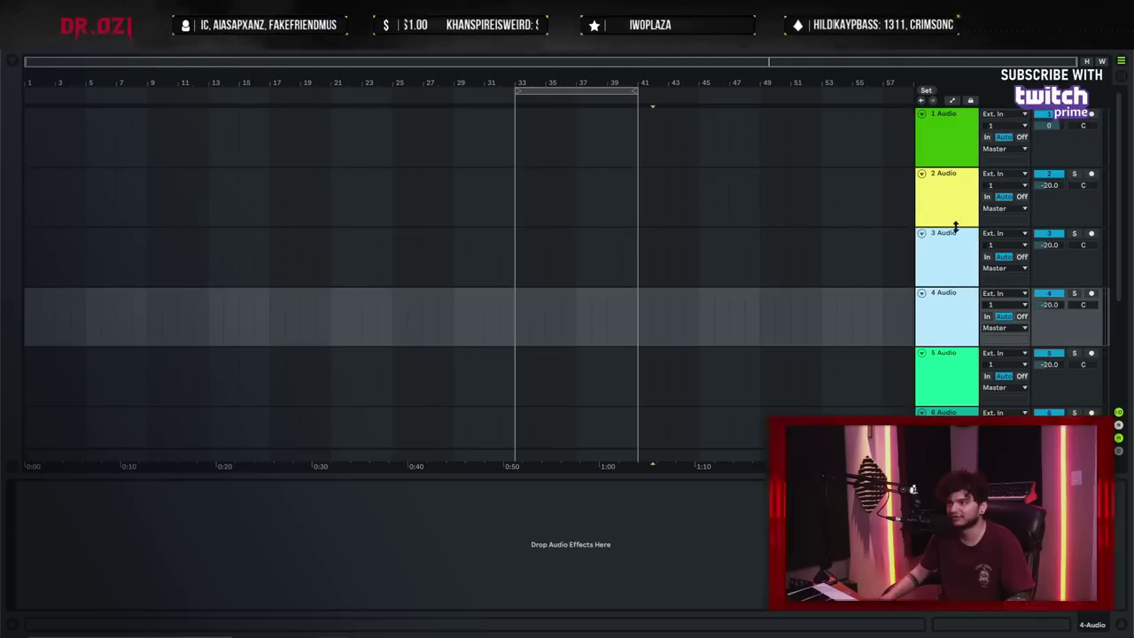
click(955, 191)
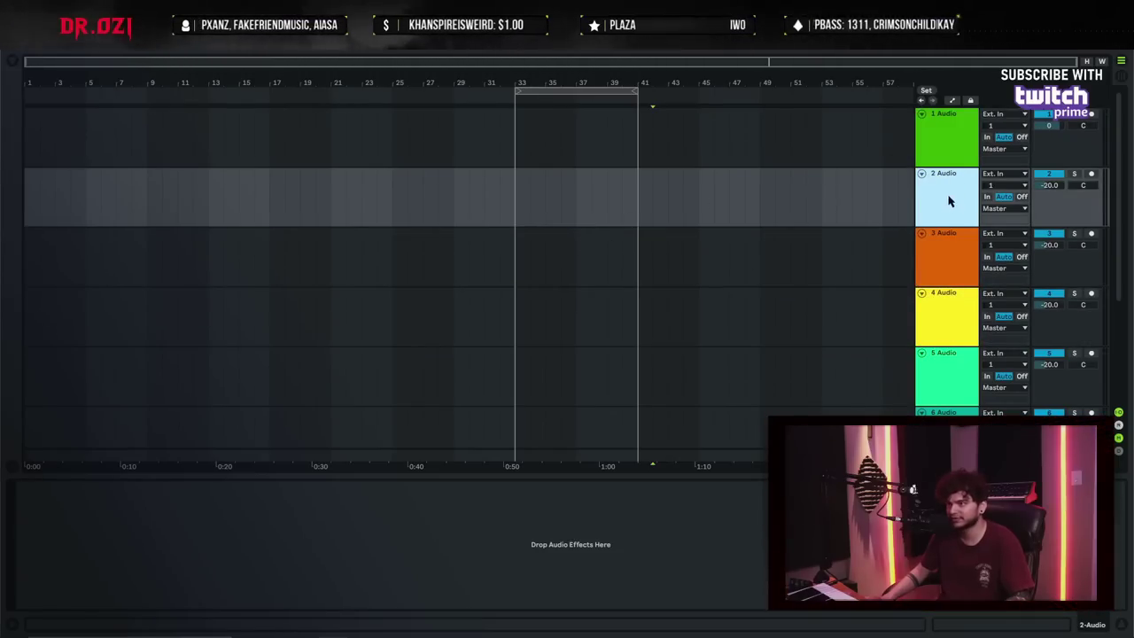
key(ctrl+a)
key(Delete)
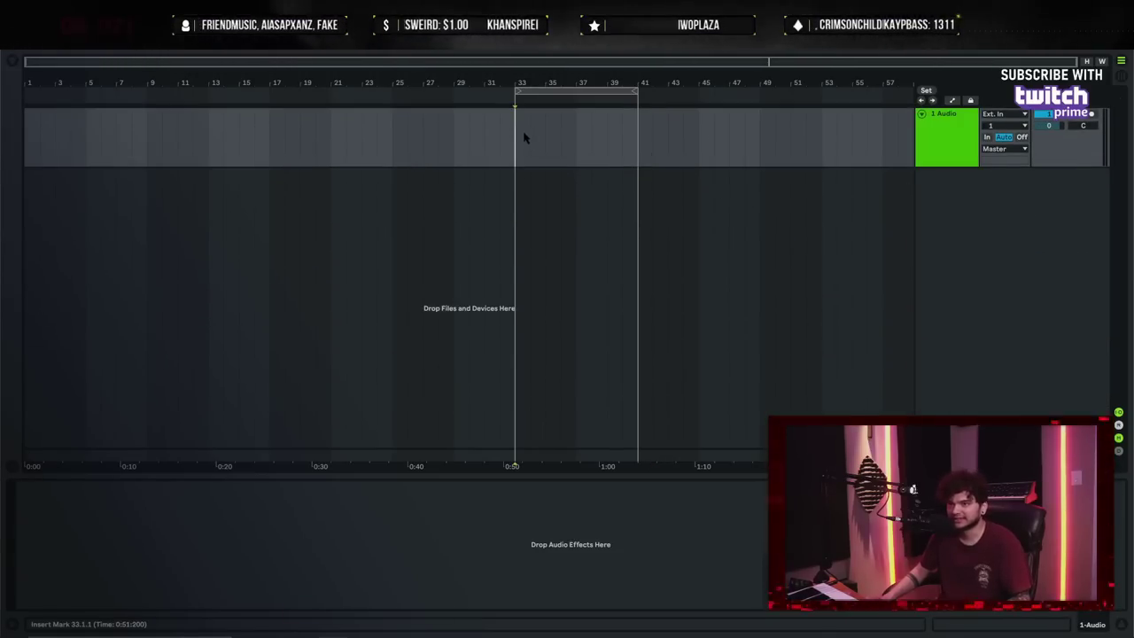
- Show the browser, look through its categories and search the packs folder for kick
click(11, 62)
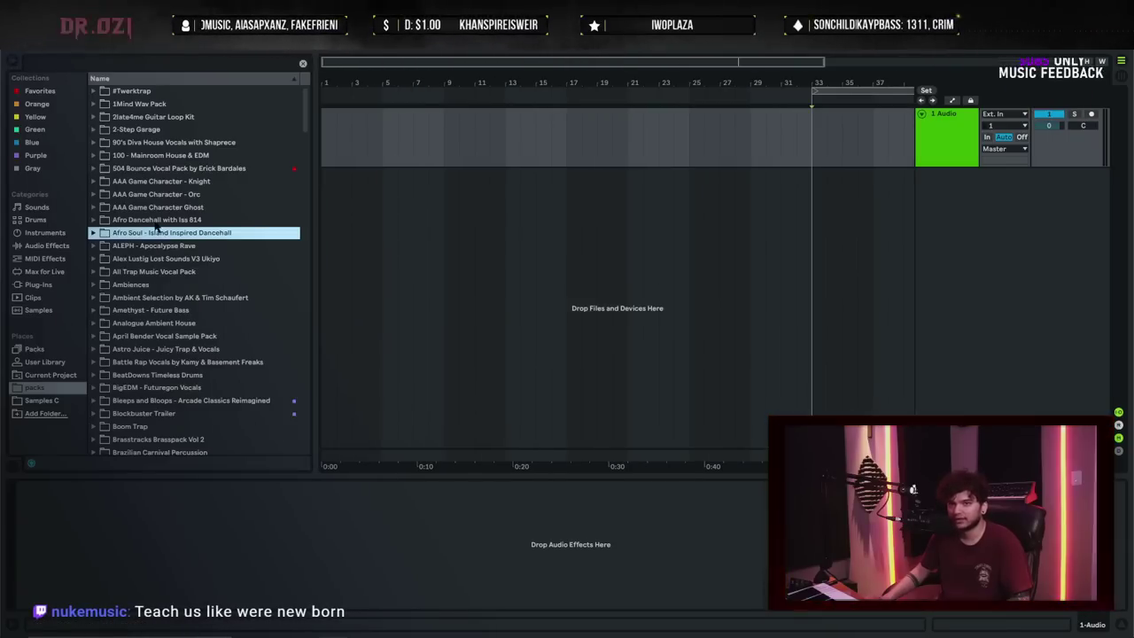
click(35, 285)
click(41, 259)
click(43, 246)
click(37, 387)
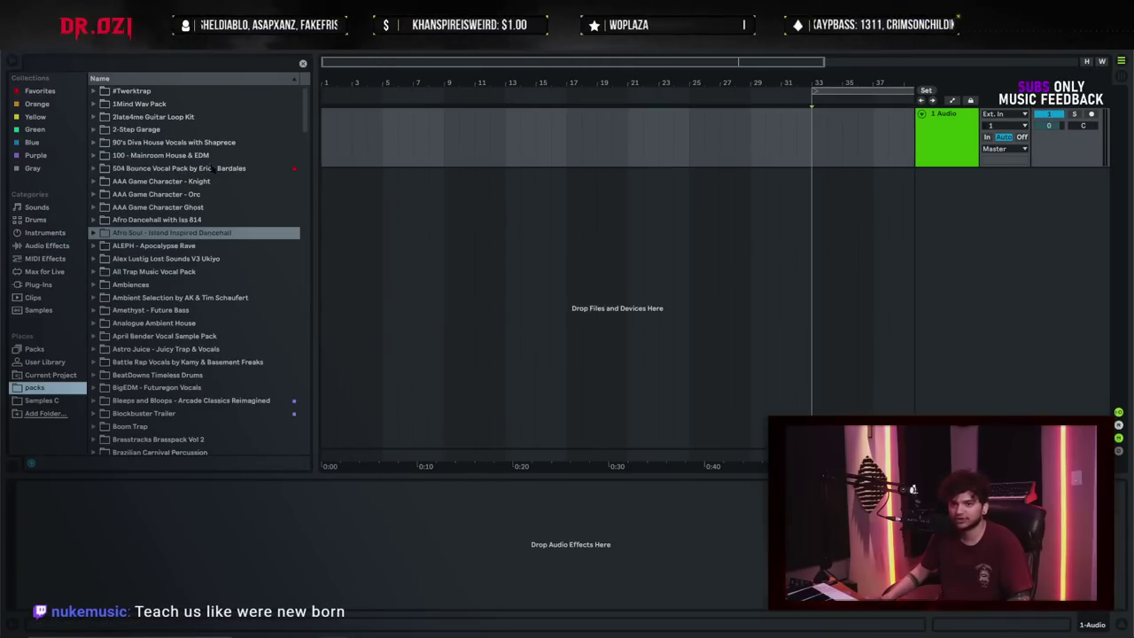
click(176, 64)
text(vocal)
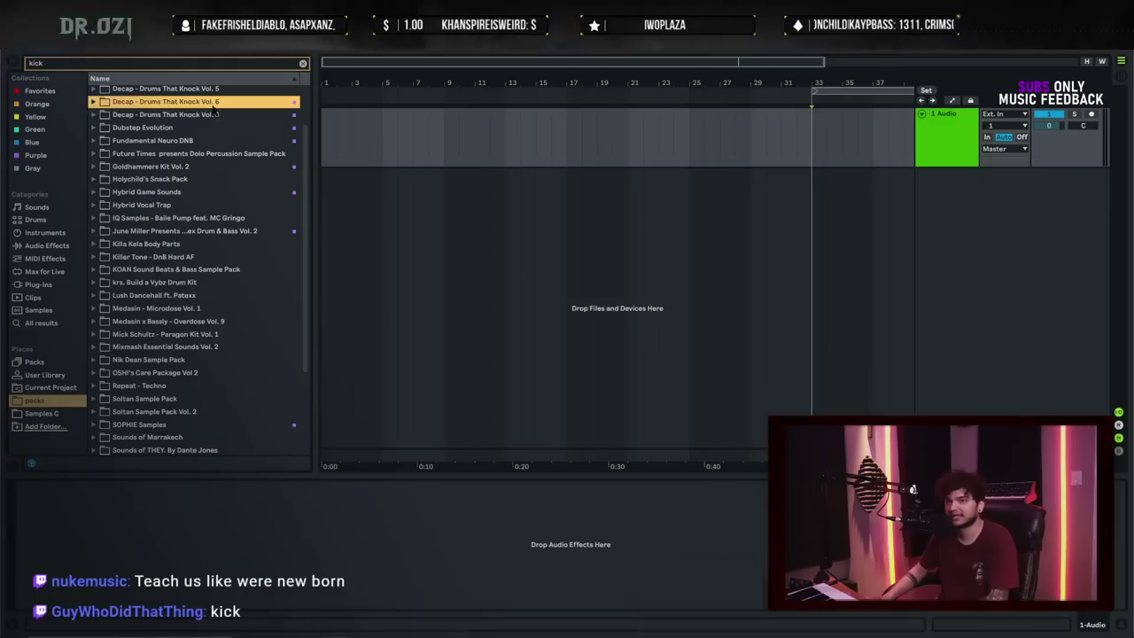
- Expand the Decap - Drums That Knock Vol. 6 pack and place its good ol classic kick one-shot at bar 33 of the green track
scroll(251, 197, up, 2)
key(Right)
key(Down)
key(Right)
key(Down)
key(Right)
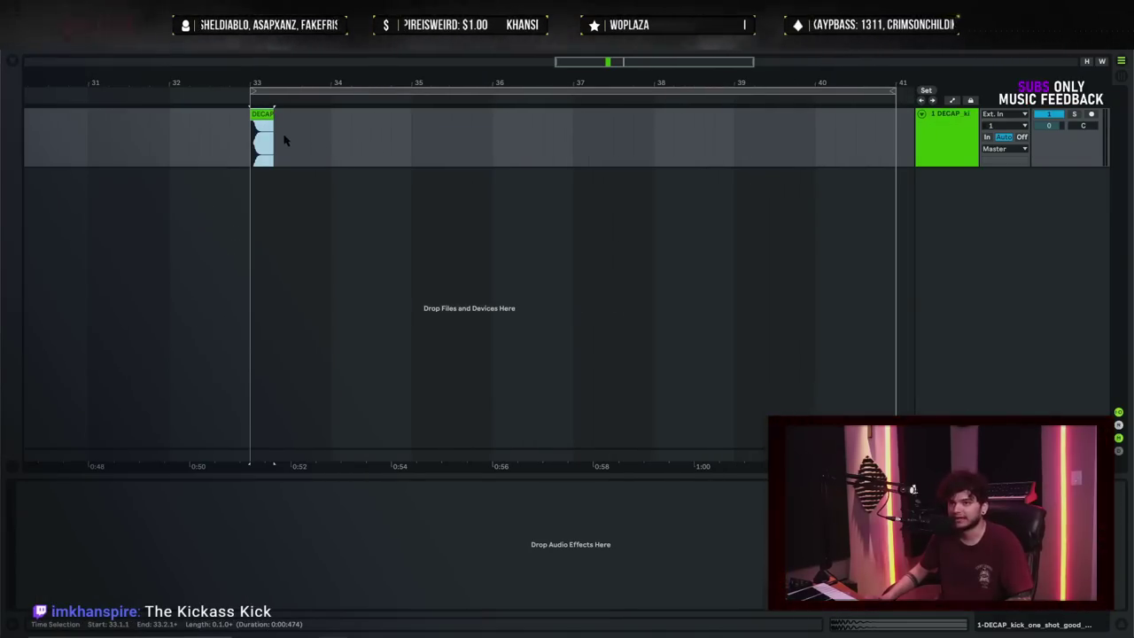
- Repeat the kick clip at the start of every bar from bar 34 through bar 40
click(334, 139)
key(super+v)
drag(408, 138, 256, 148)
key(super+d)
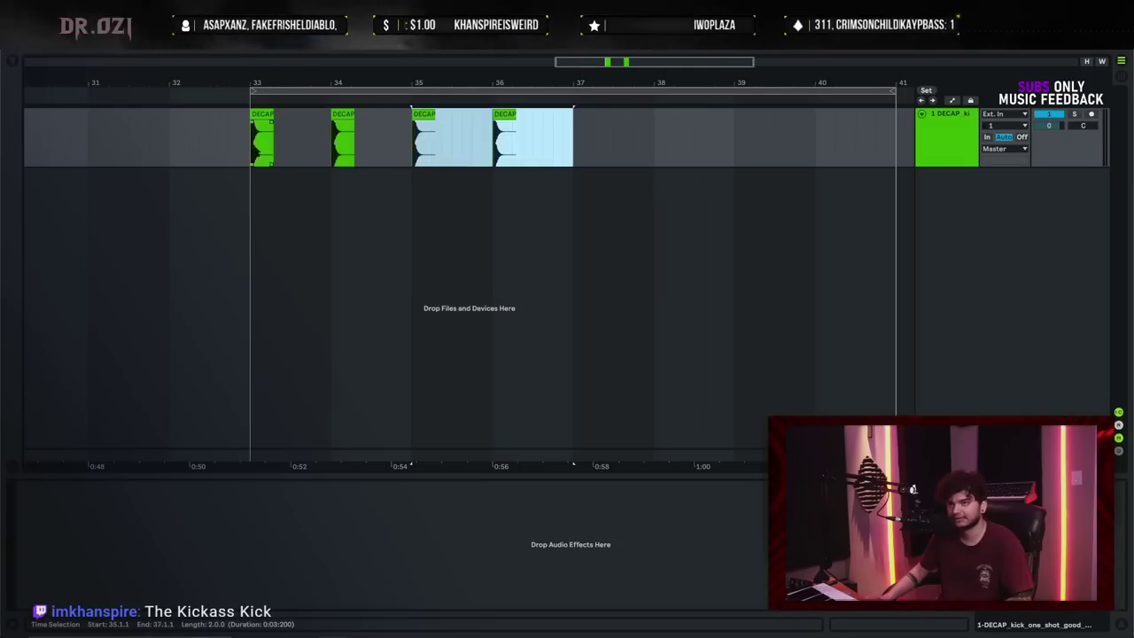
key(super+d)
key(super+d)
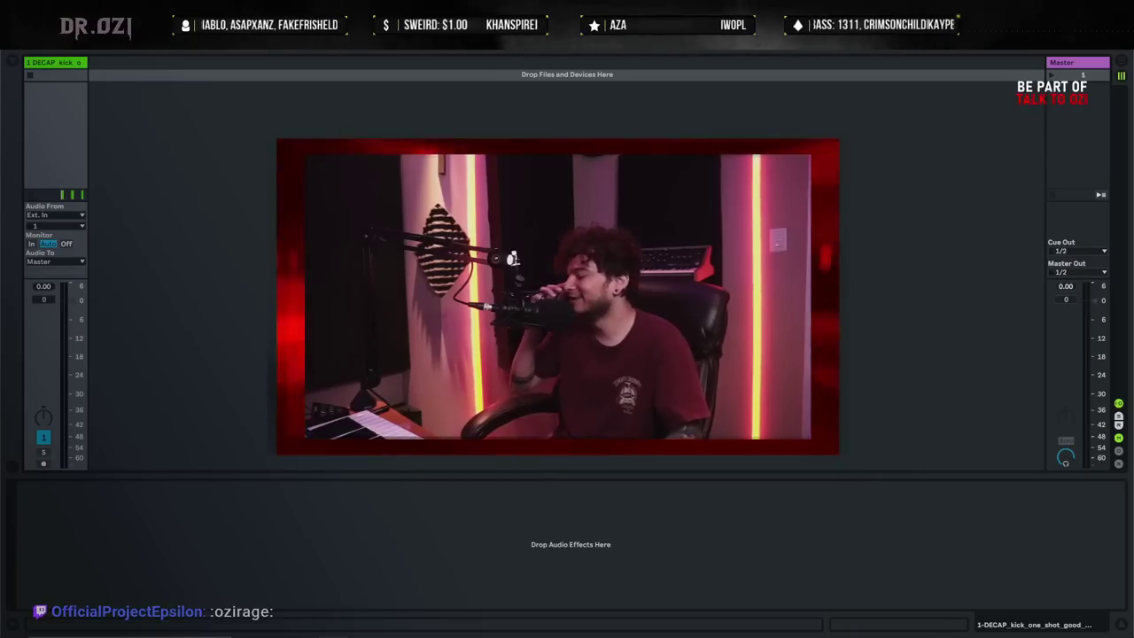
- Return to the Arrangement View and inspect the waveform of the first kick clip at bar 33
key(Tab)
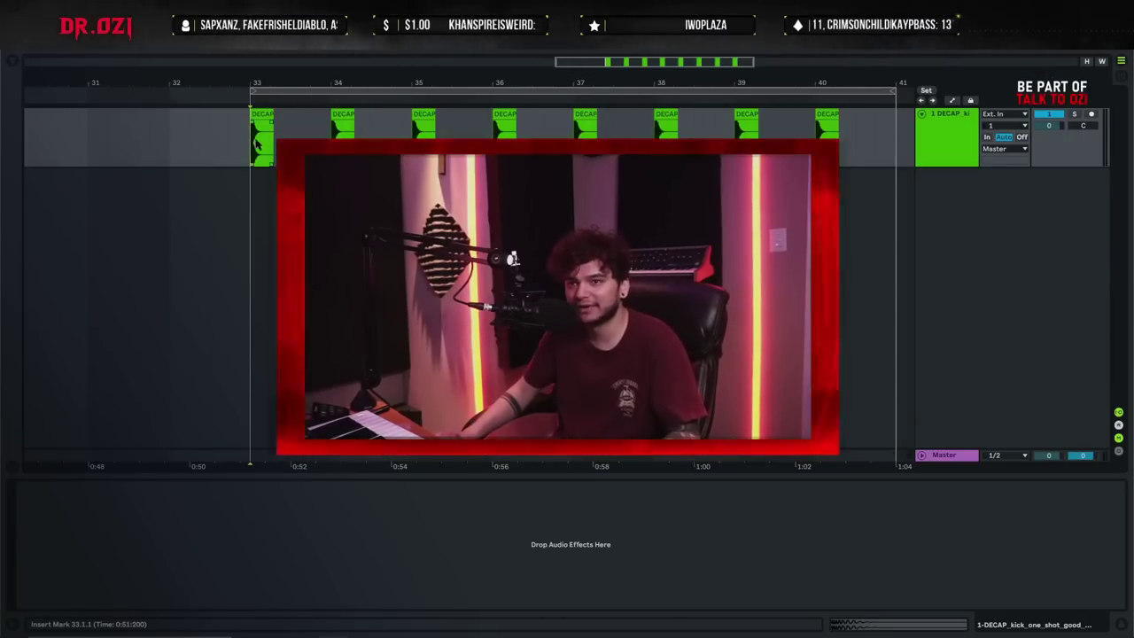
drag(259, 85, 638, 86)
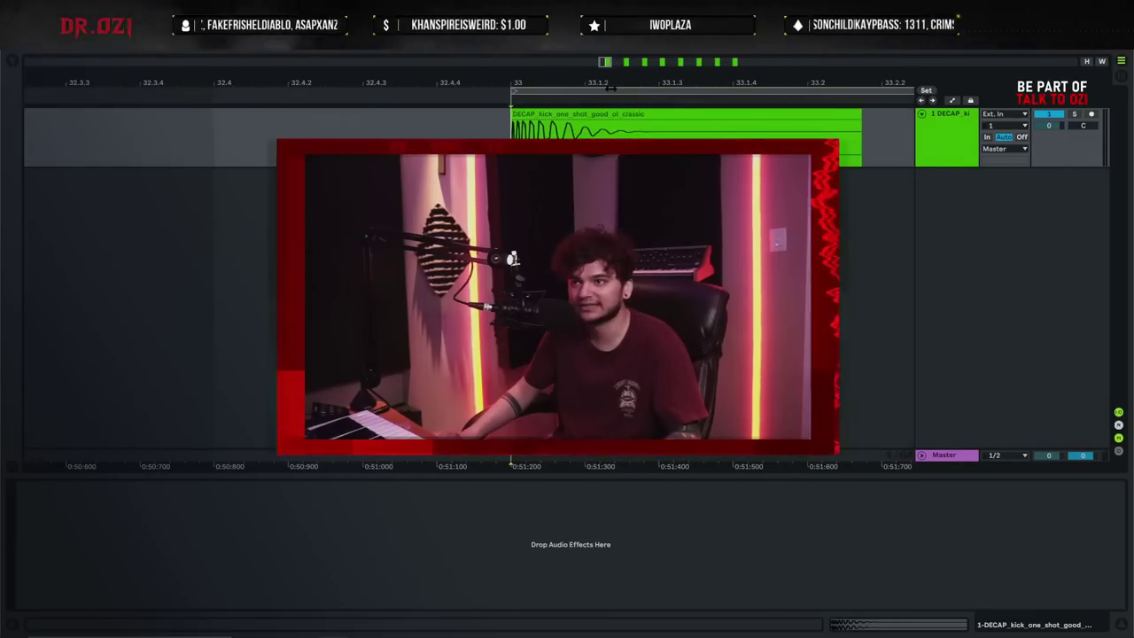
key(minus)
key(minus)
key(minus)
key(minus)
key(minus)
key(minus)
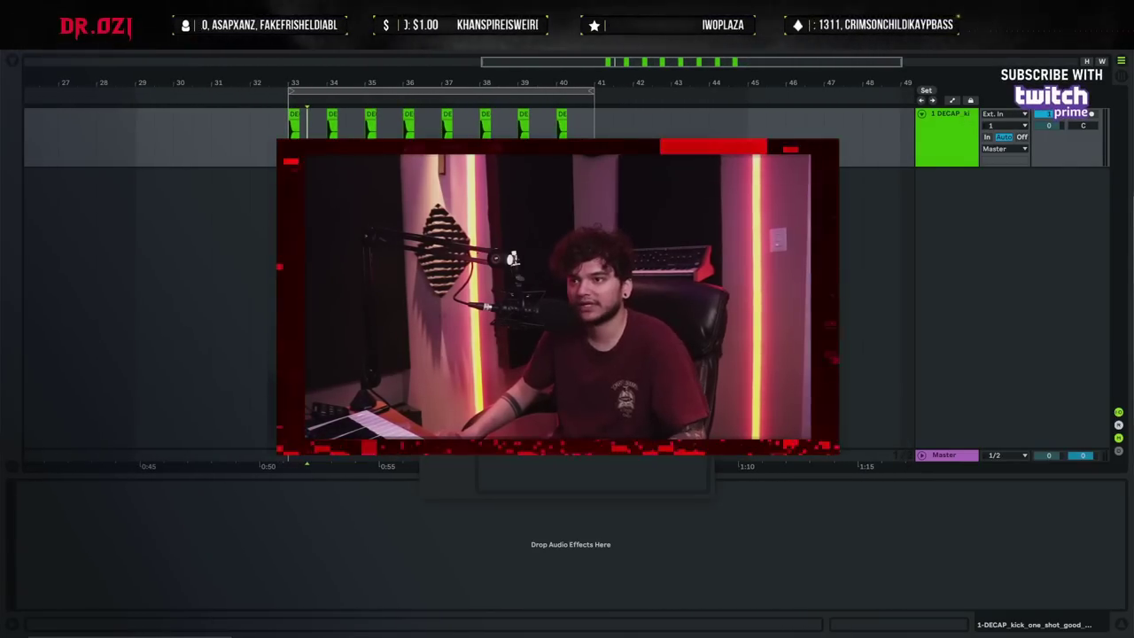
- Open the audio export settings for the selected kick clips, toggle Normalize on and off, and close them without exporting
drag(567, 147, 349, 159)
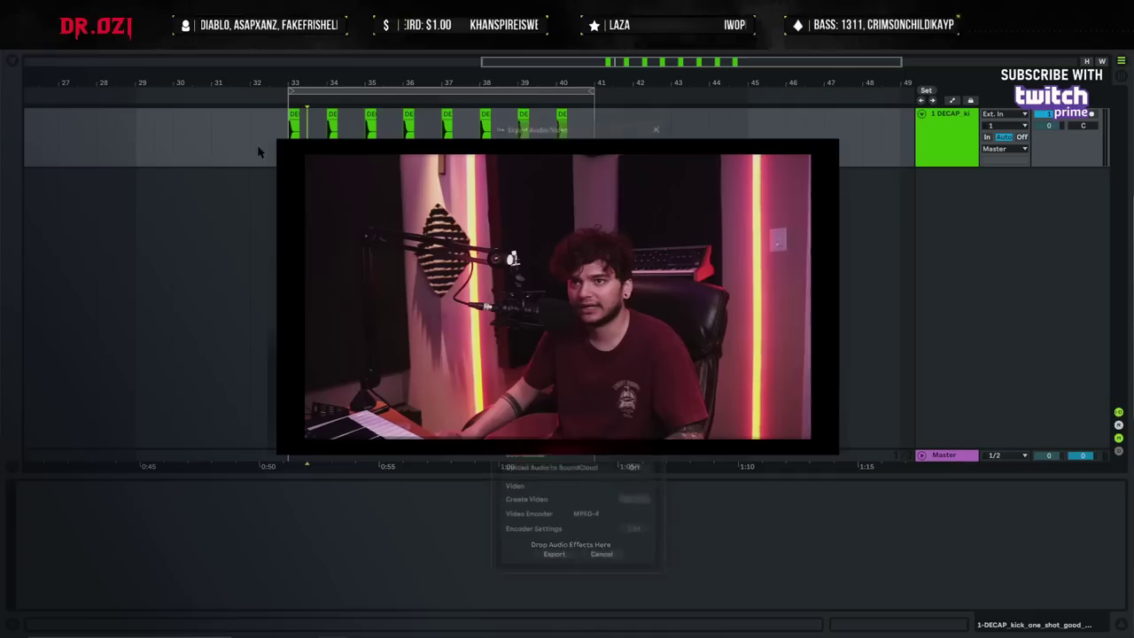
drag(607, 128, 1004, 104)
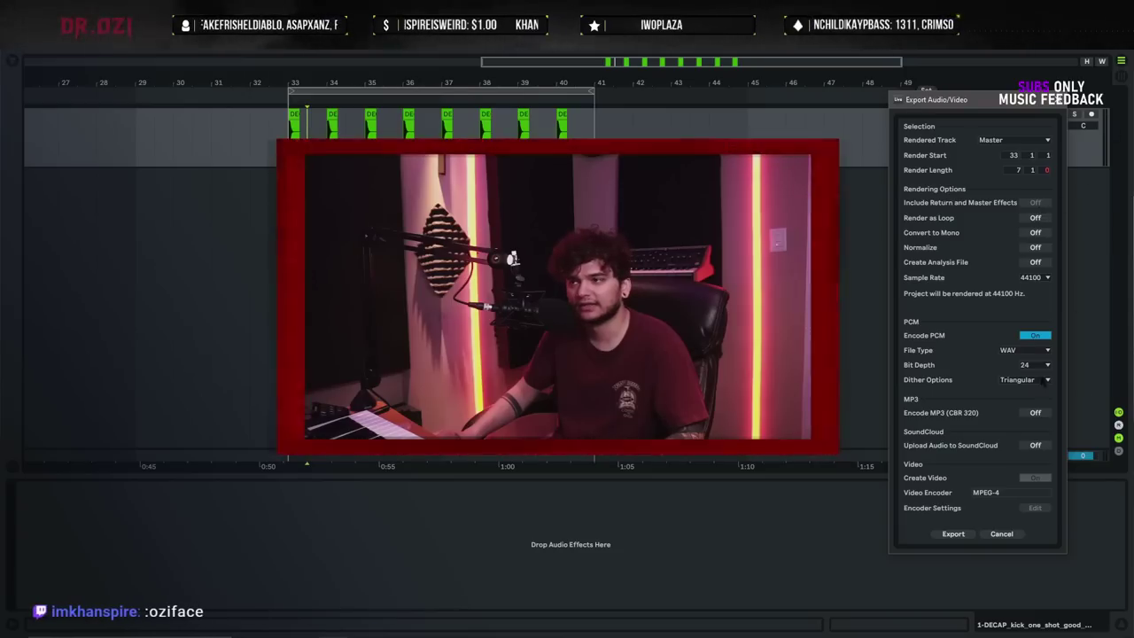
click(1043, 251)
click(1043, 252)
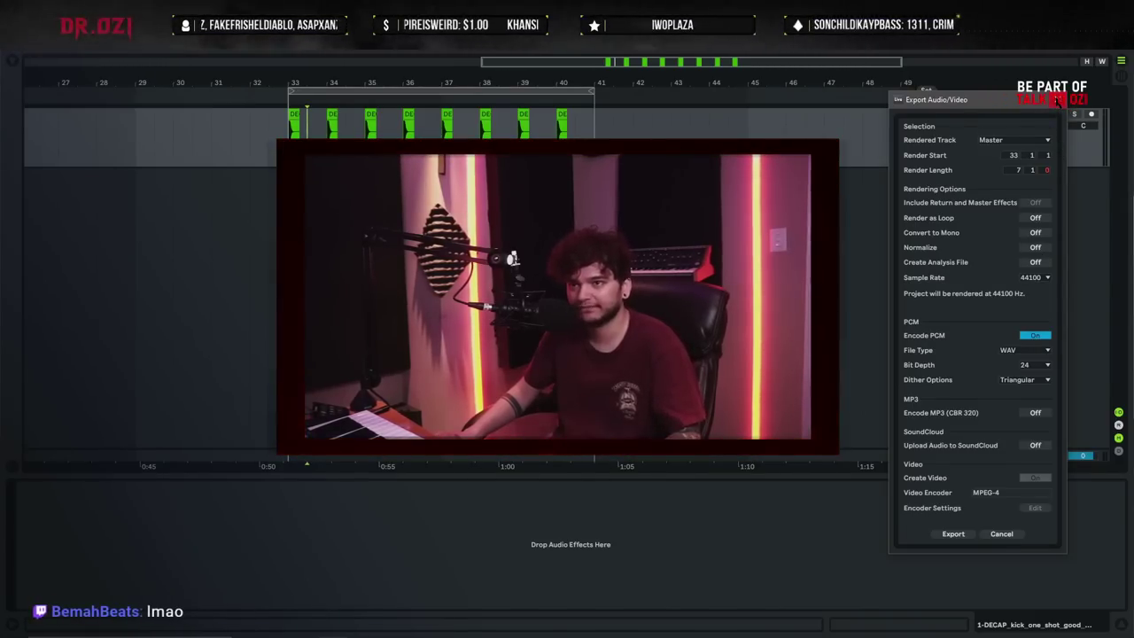
click(1058, 100)
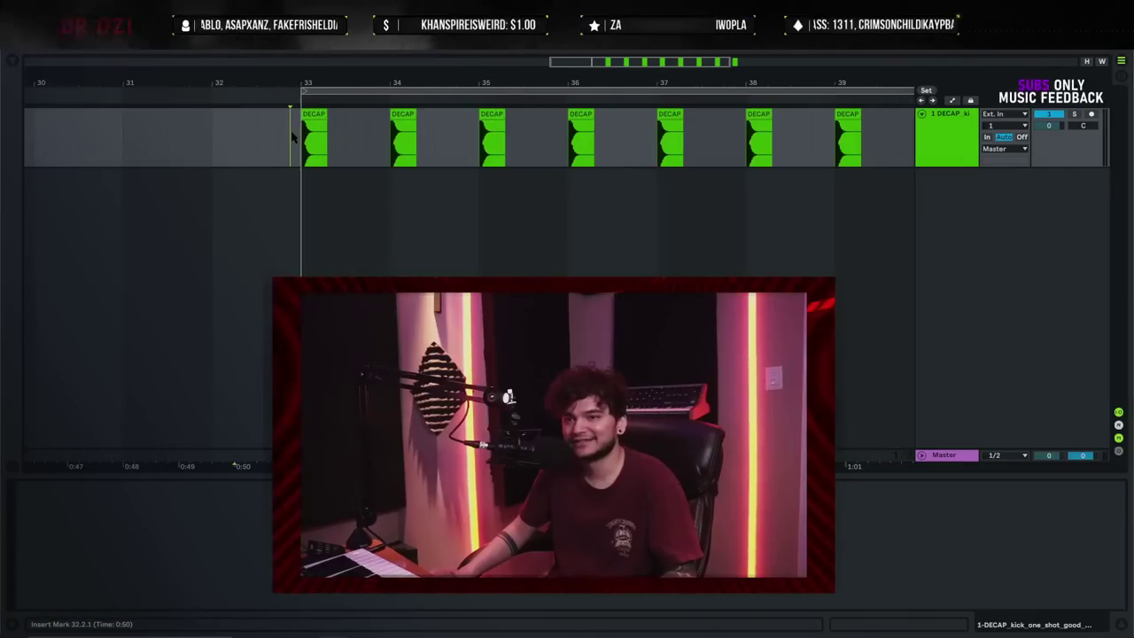
- Load the iZotope Insight 2 VST3 plug-in on the Master track and play the kicks to meter their loudness
drag(398, 78, 446, 82)
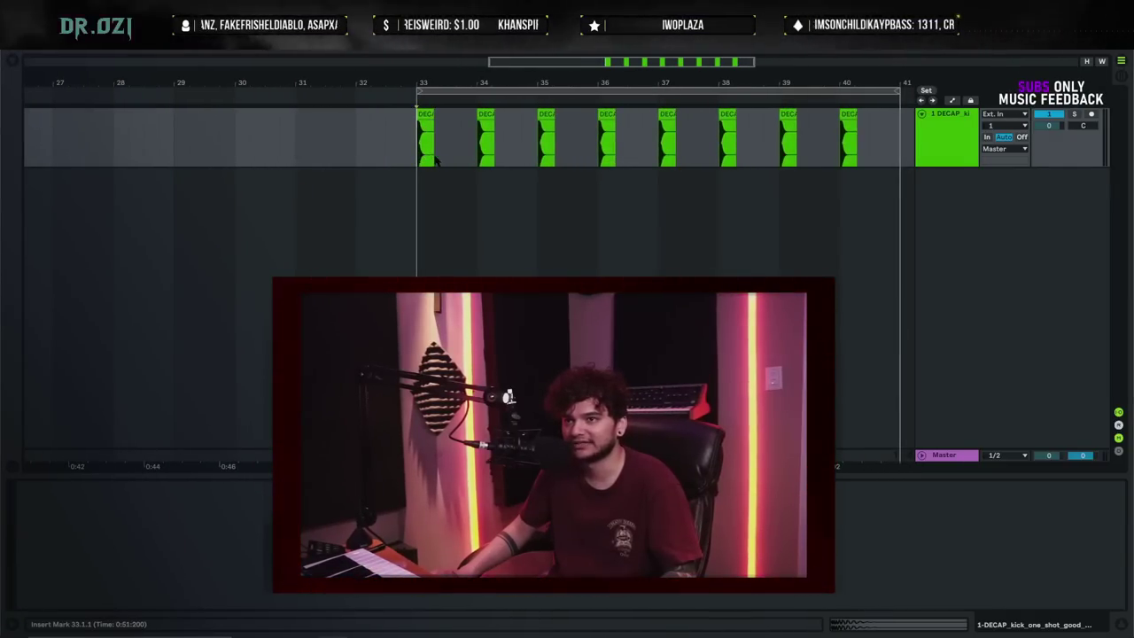
key(Tab)
click(1090, 64)
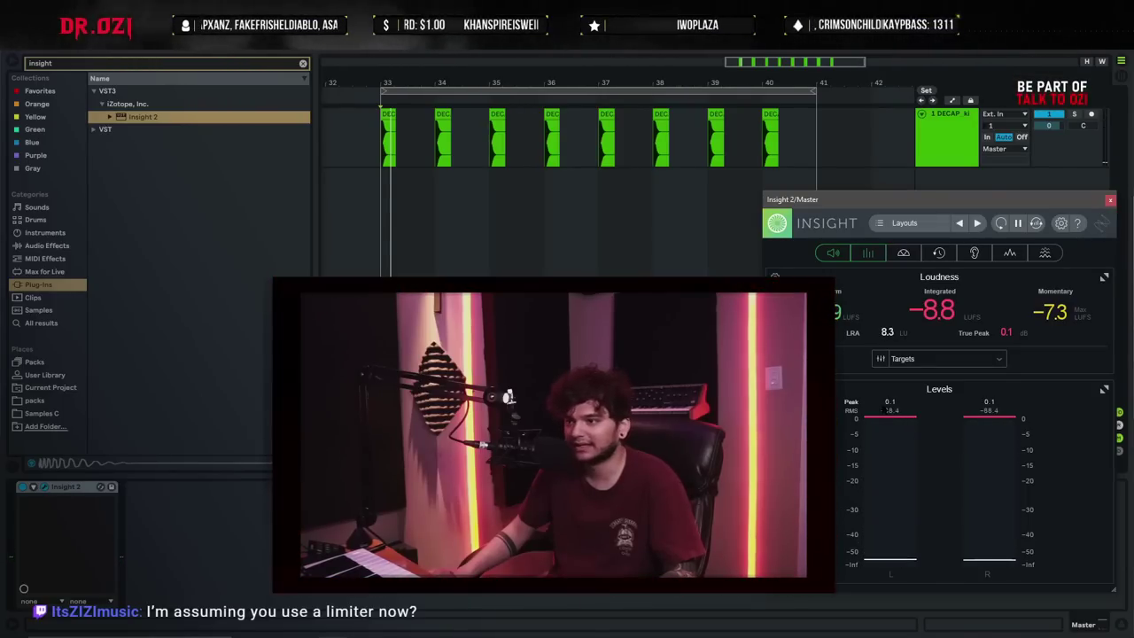
key(space)
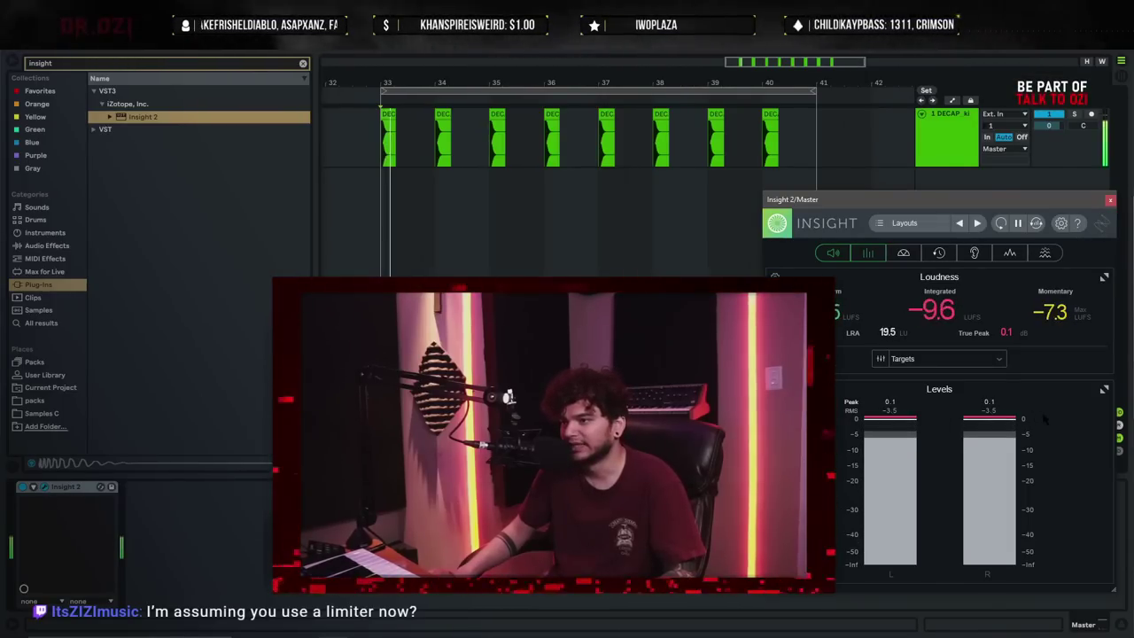
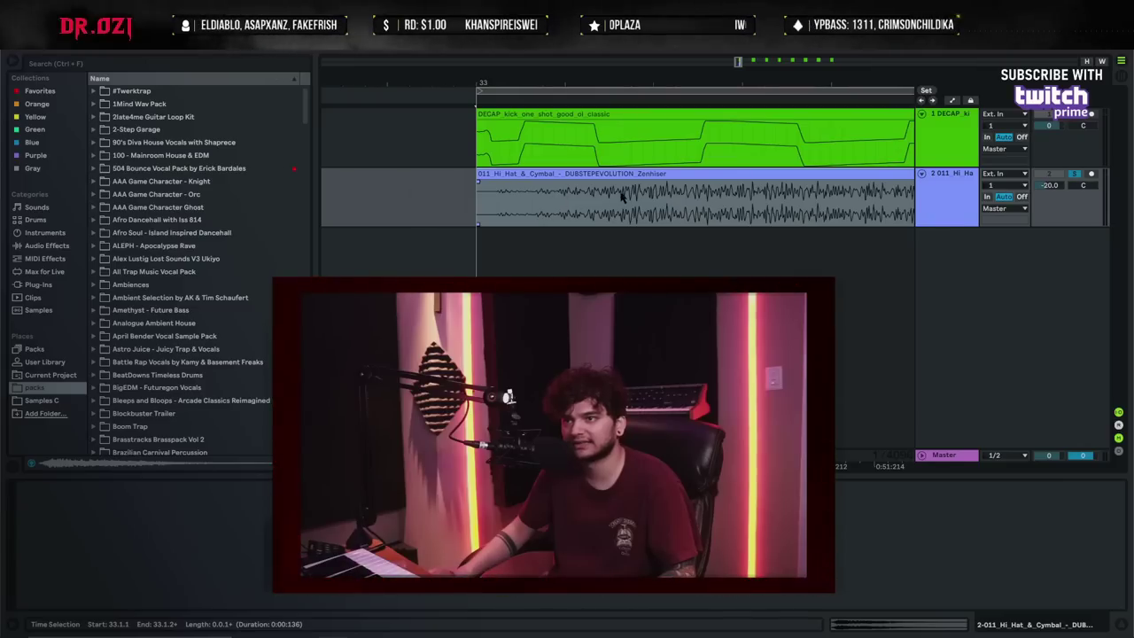
- Raise the hi-hat track's volume to 0 and repeat its clip every half bar from bar 33 through bar 40
drag(618, 198, 423, 108)
key(space)
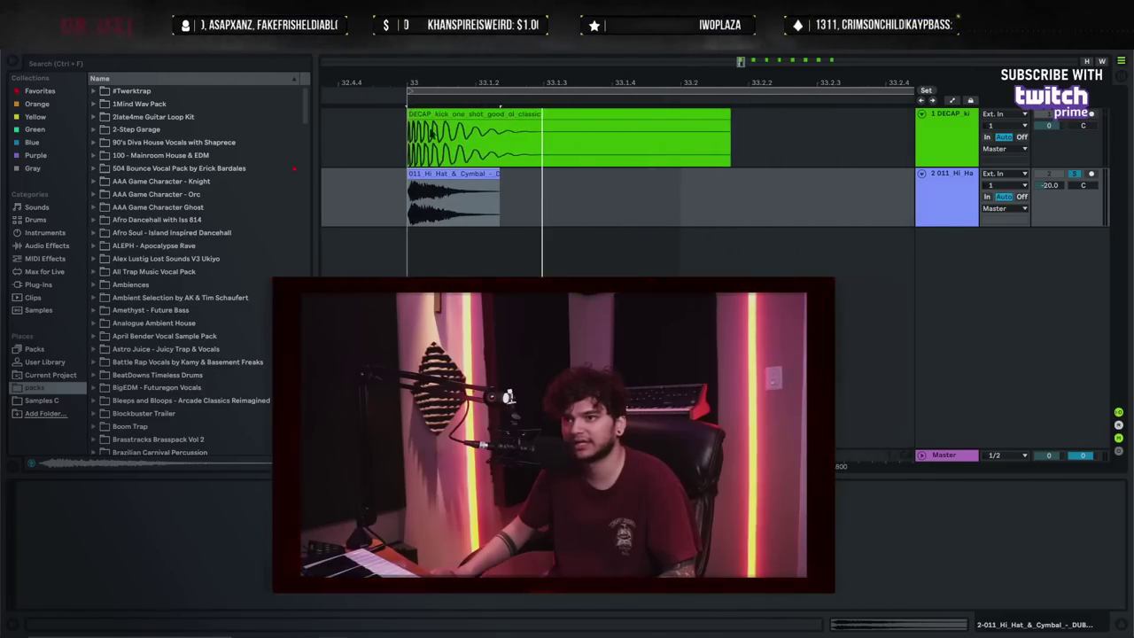
scroll(422, 107, down, 5)
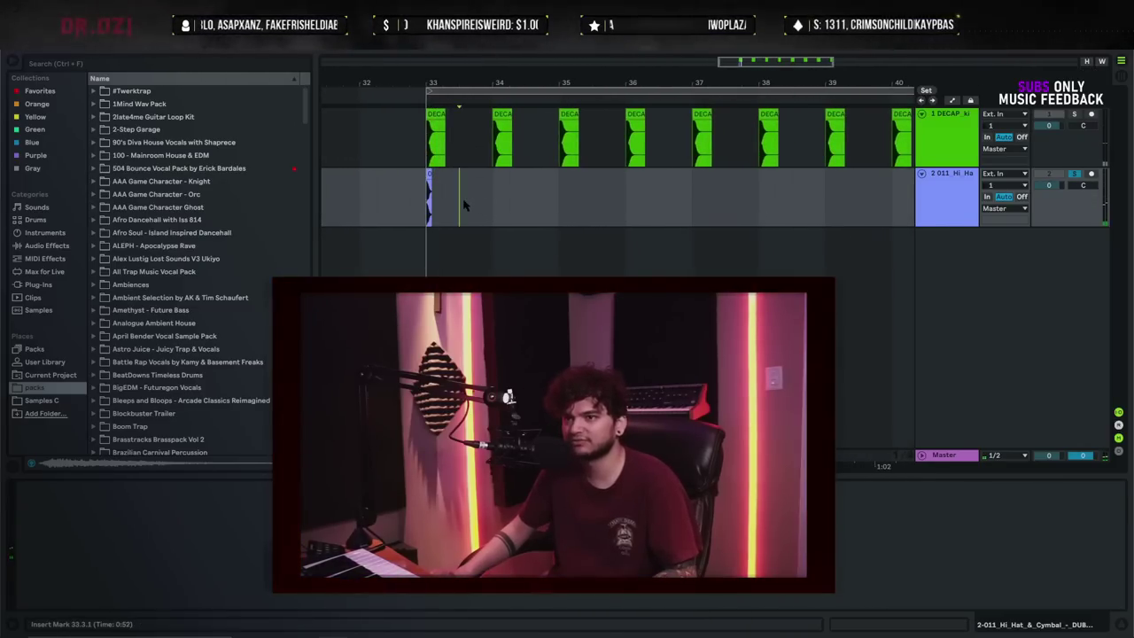
key(ctrl+d)
key(ctrl+d)
key(ctrl+d)
key(ctrl+d)
key(ctrl+d)
key(ctrl+d)
key(ctrl+d)
key(ctrl+d)
key(ctrl+d)
key(ctrl+d)
key(ctrl+d)
key(ctrl+d)
key(ctrl+d)
key(ctrl+d)
key(ctrl+d)
drag(522, 80, 577, 103)
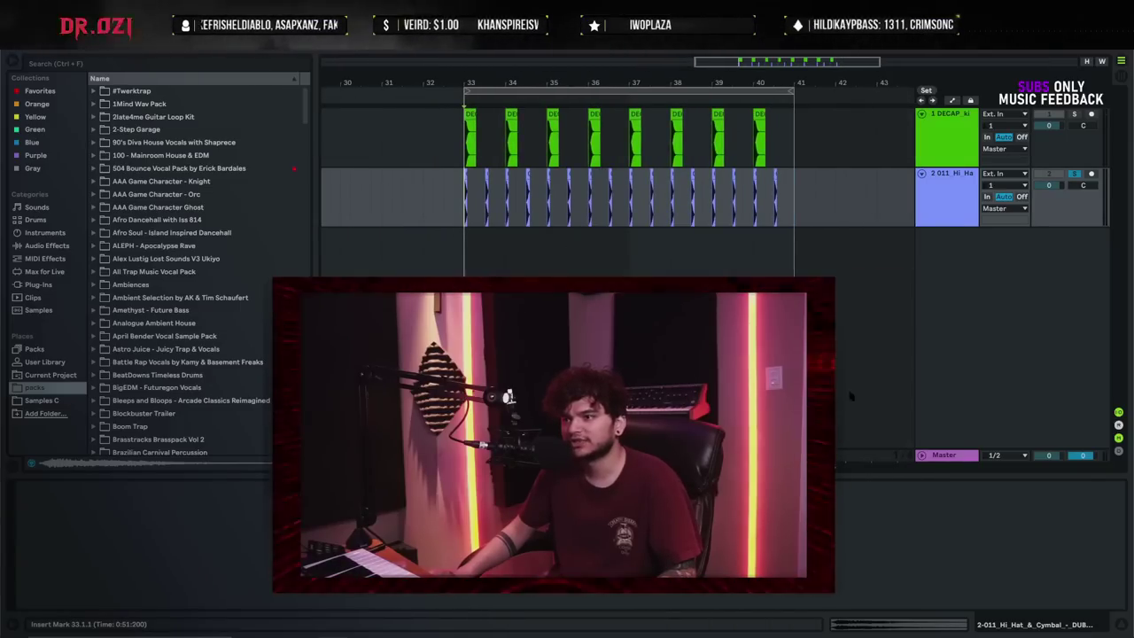
- Open Insight 2 on the Master track and meter the loudness of the kicks and hi-hats playing together
click(953, 456)
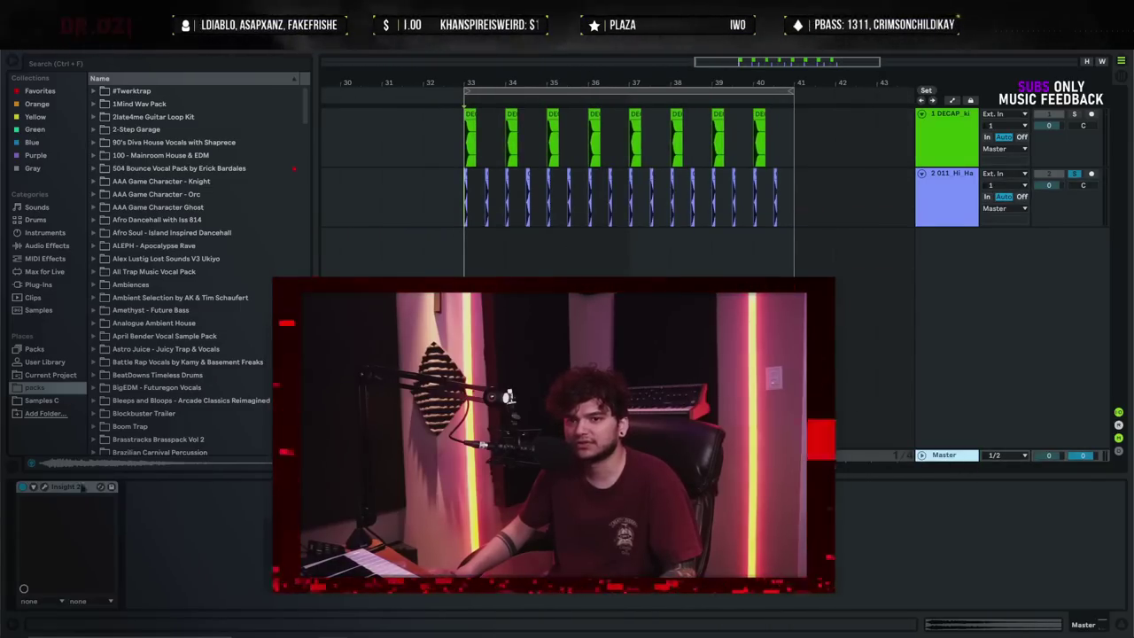
click(45, 486)
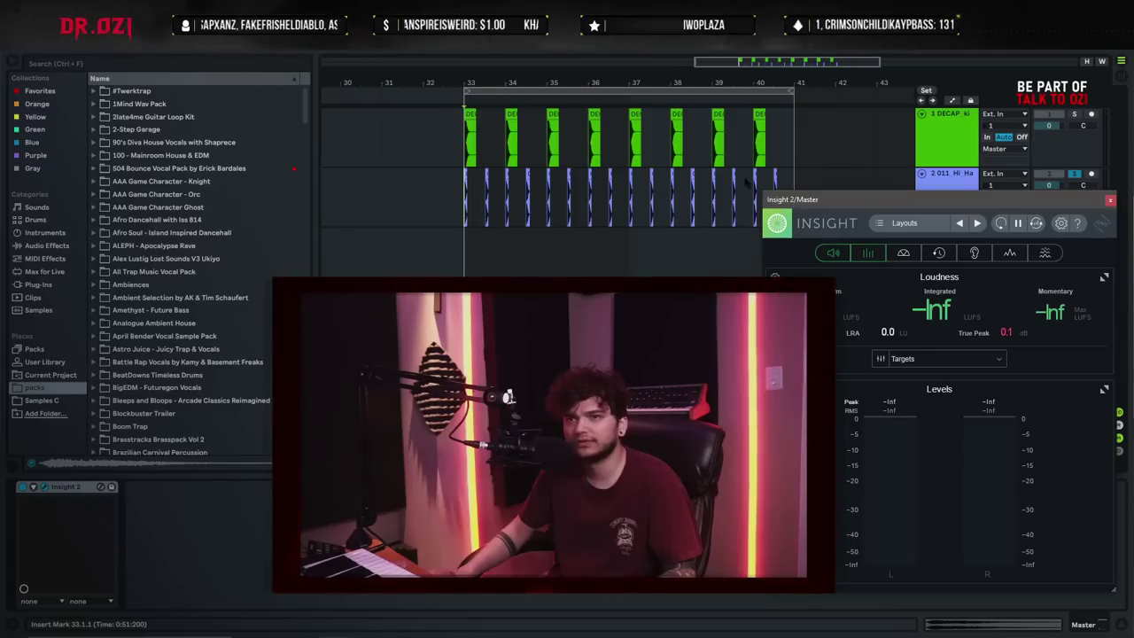
key(space)
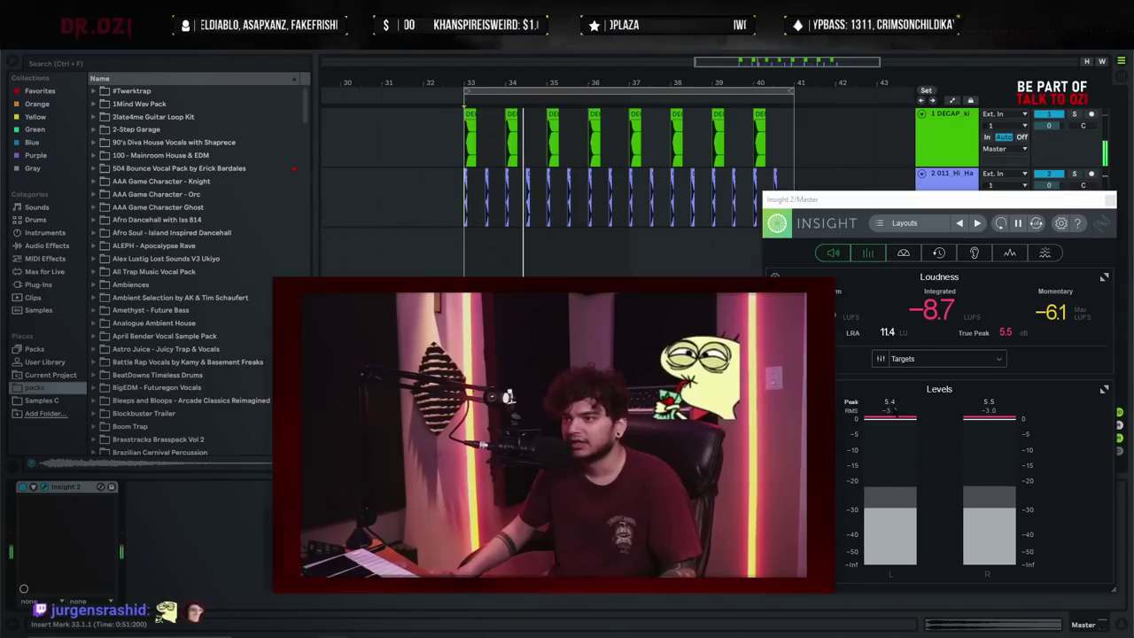
key(space)
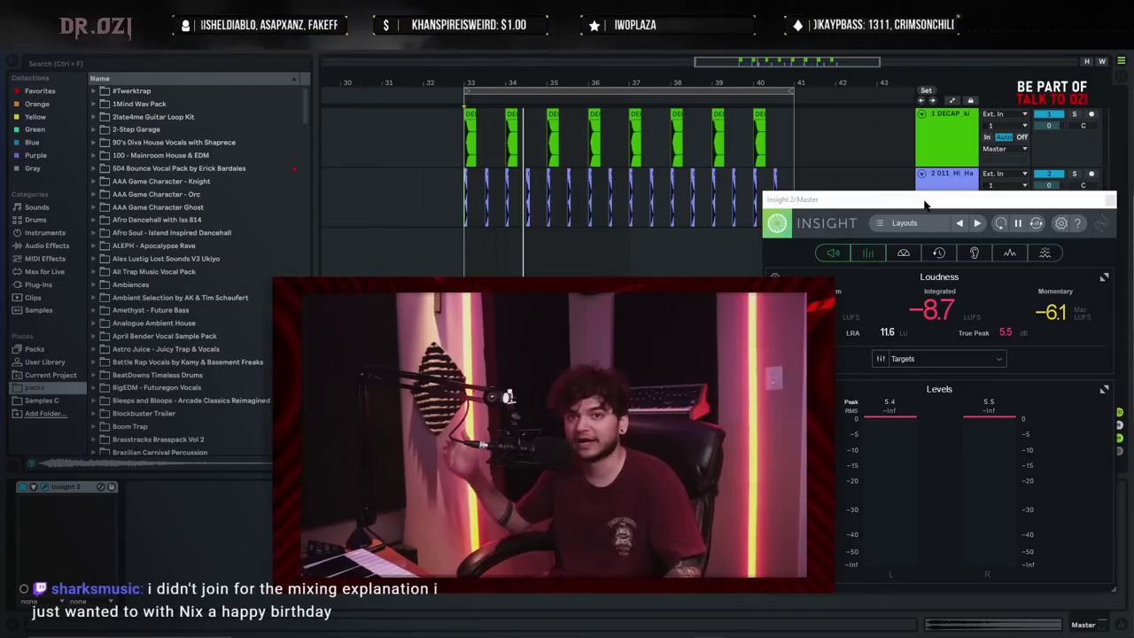
- Insert a new audio track below the hi-hat track
click(937, 208)
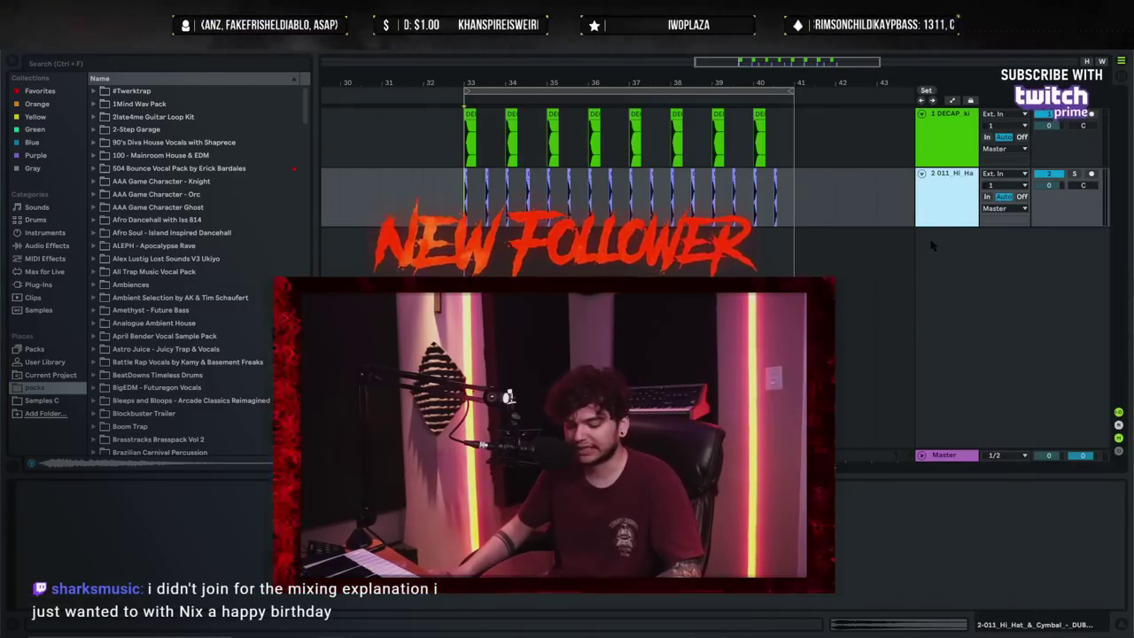
key(ctrl+t)
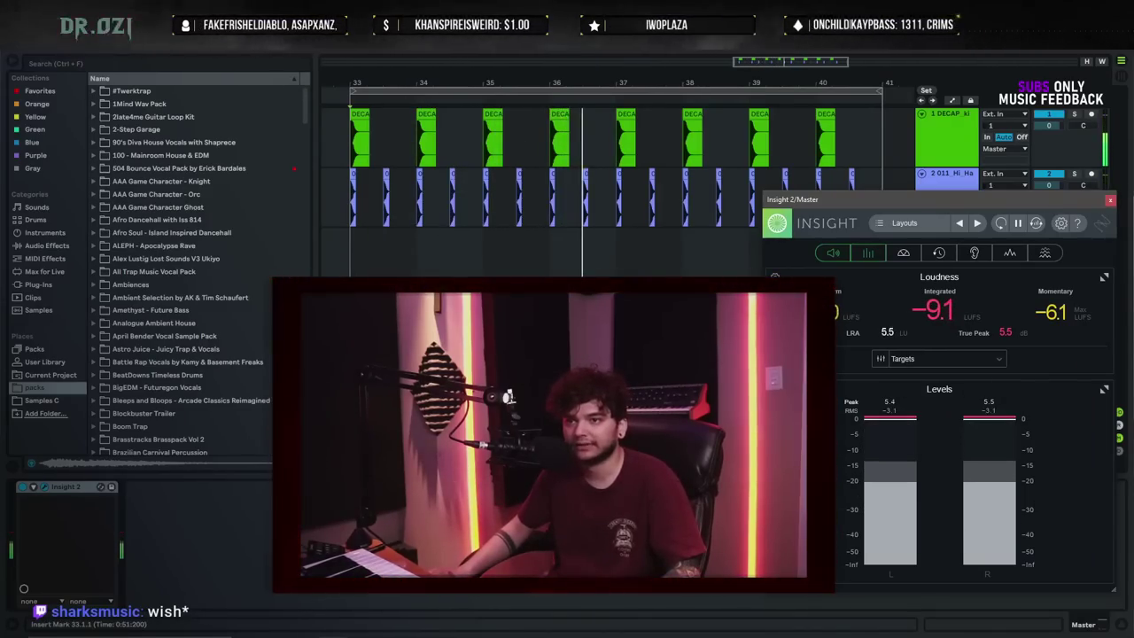
key(ctrl+t)
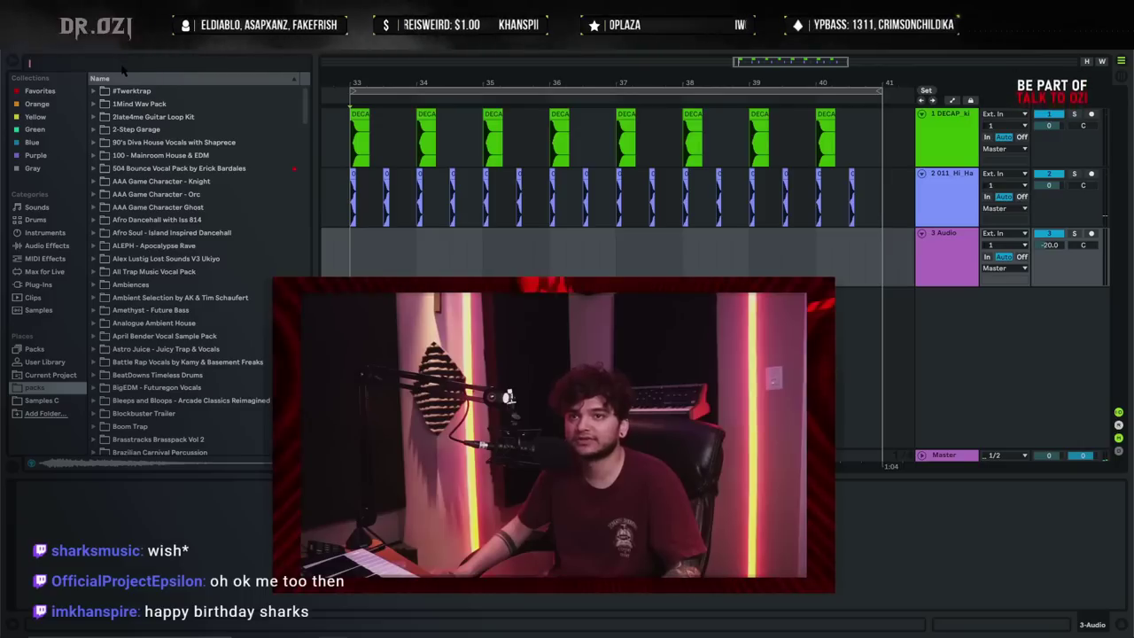
- Search the packs folder for "snare" and look through the matching sample packs
text(s)
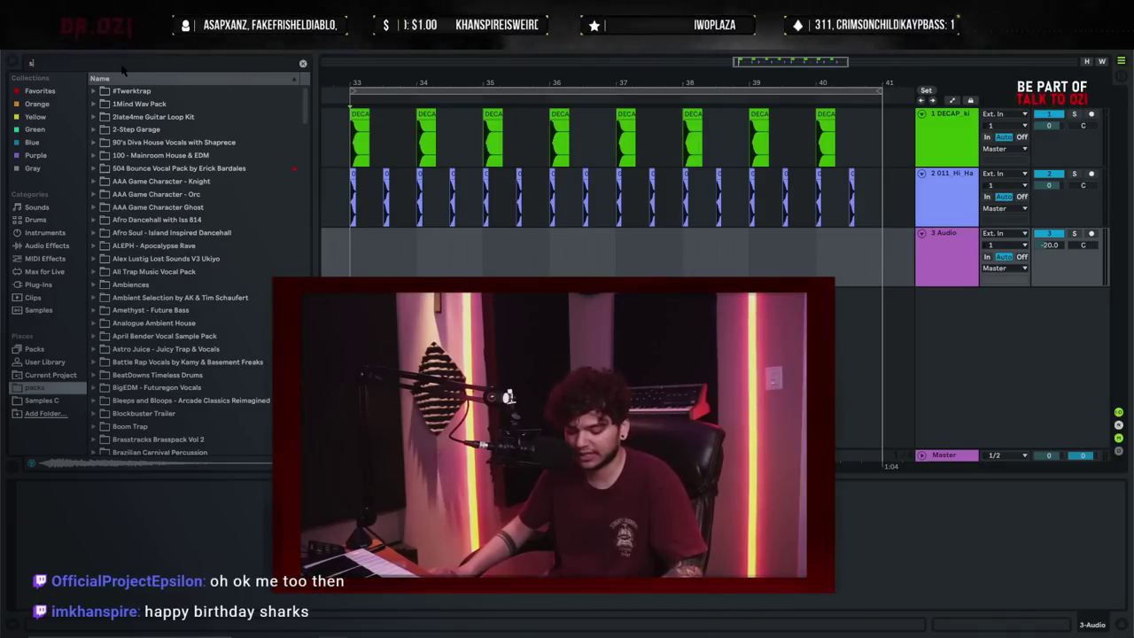
text(nare)
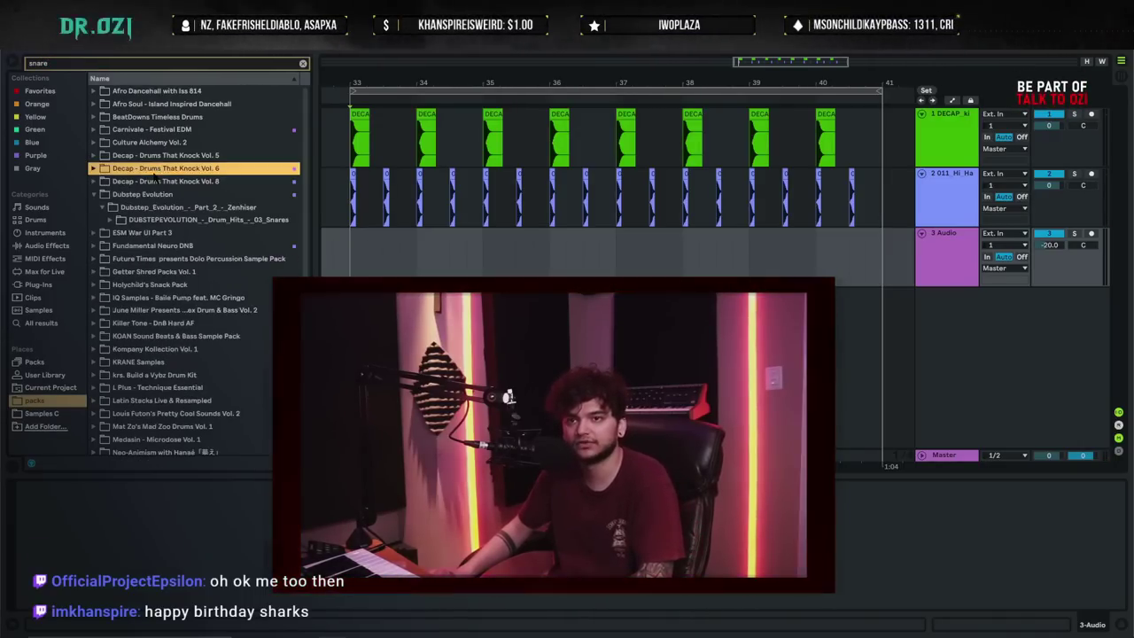
scroll(206, 312, down, 8)
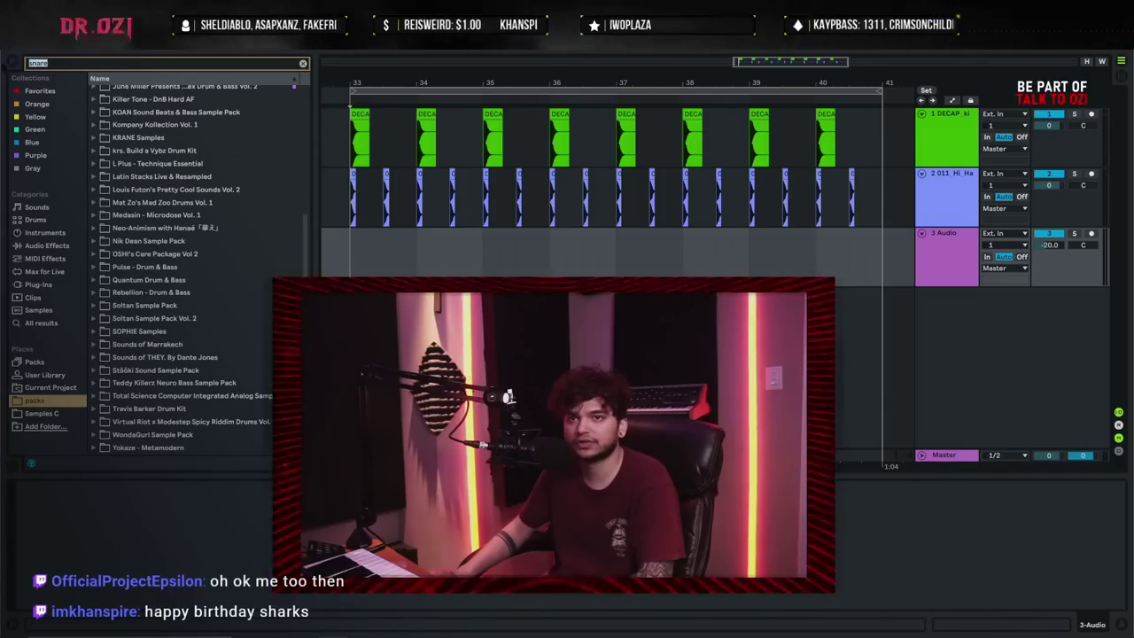
- Find the Virtual Riot x Modestep Spicy Riddim Drums Vol. 1 pack and open its V_RIOT_MDSTP_drums folder for a snare sample
text(virtual)
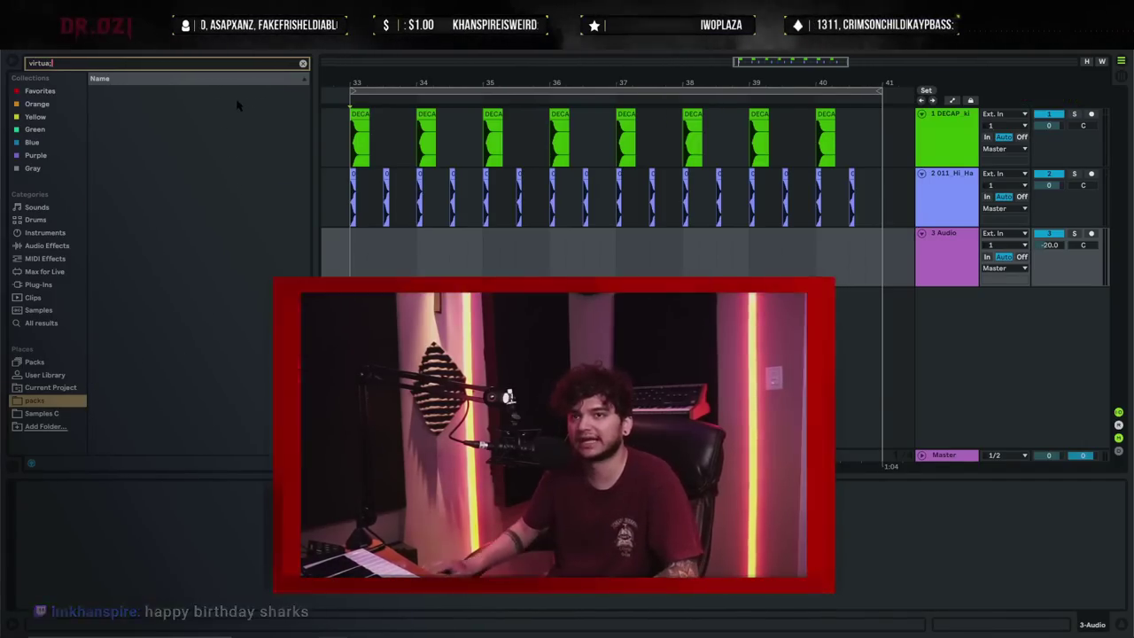
double_click(202, 105)
click(213, 129)
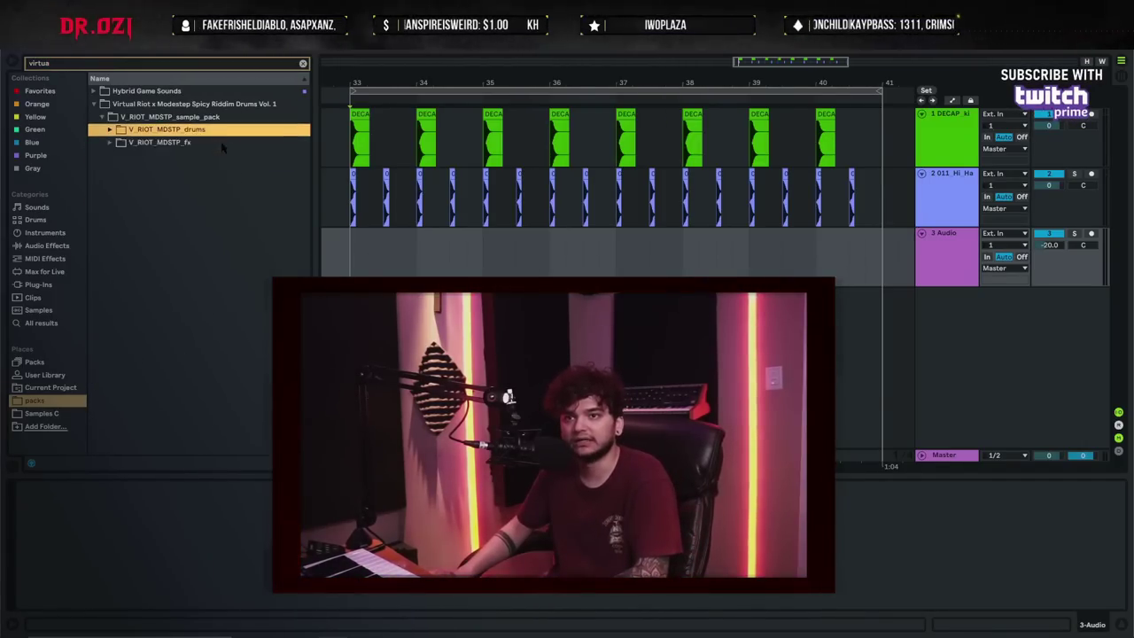
key(Right)
click(227, 168)
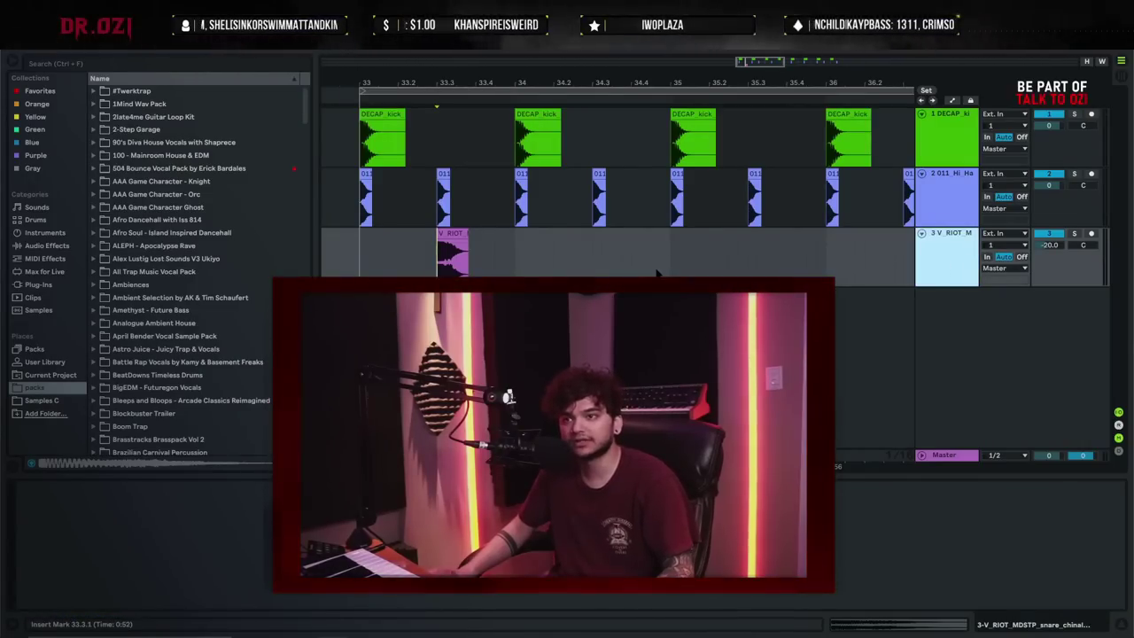
- Solo the snare track and check its level on the Master
click(1075, 233)
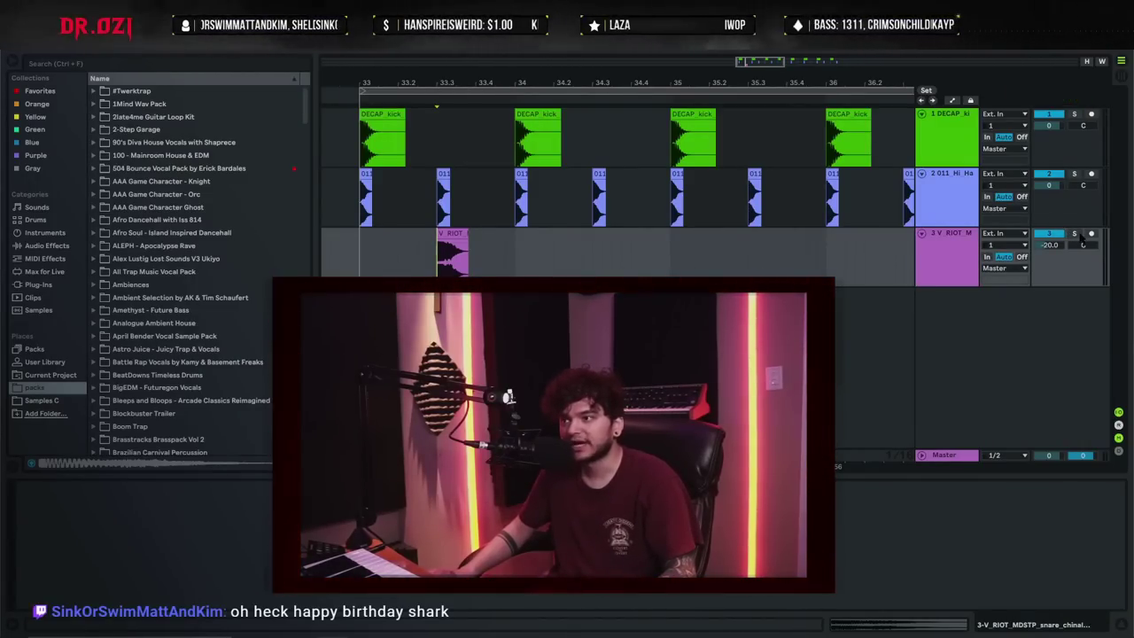
click(945, 456)
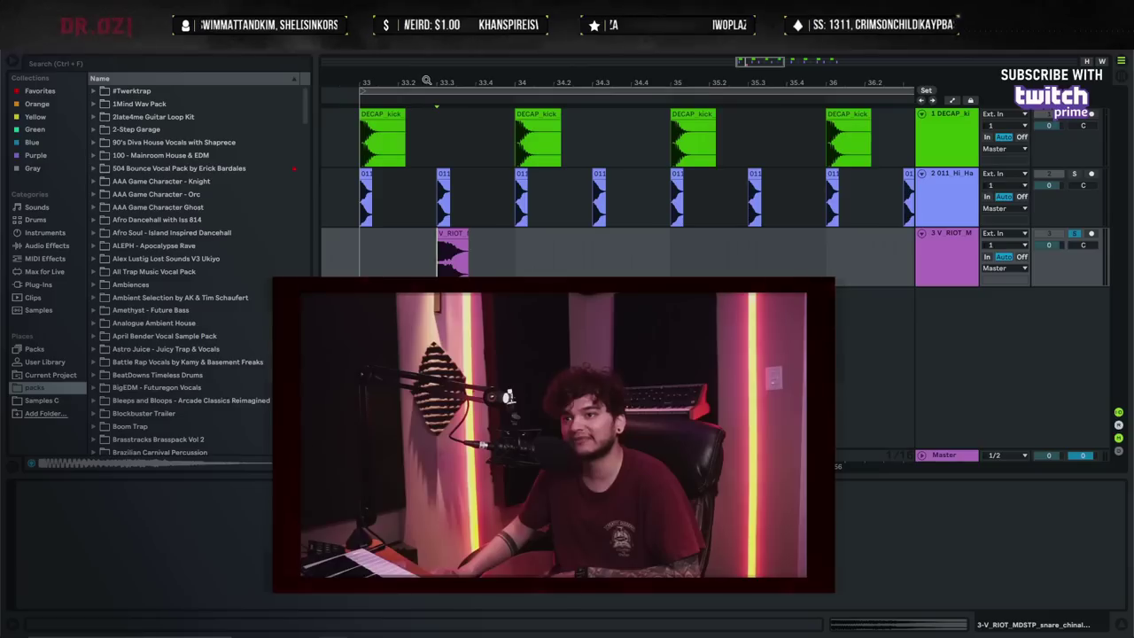
drag(427, 81, 757, 255)
drag(653, 76, 480, 81)
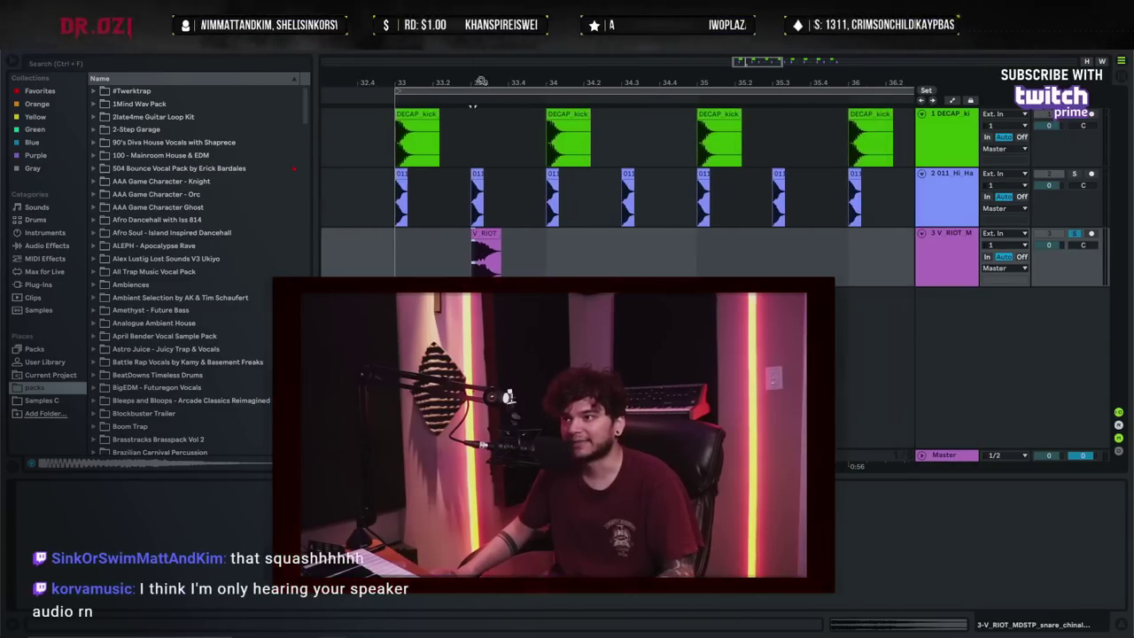
- Solo the hi-hat along with the snare and meter their combined loudness in Insight 2 on the Master
click(1073, 174)
click(947, 258)
click(944, 455)
click(472, 106)
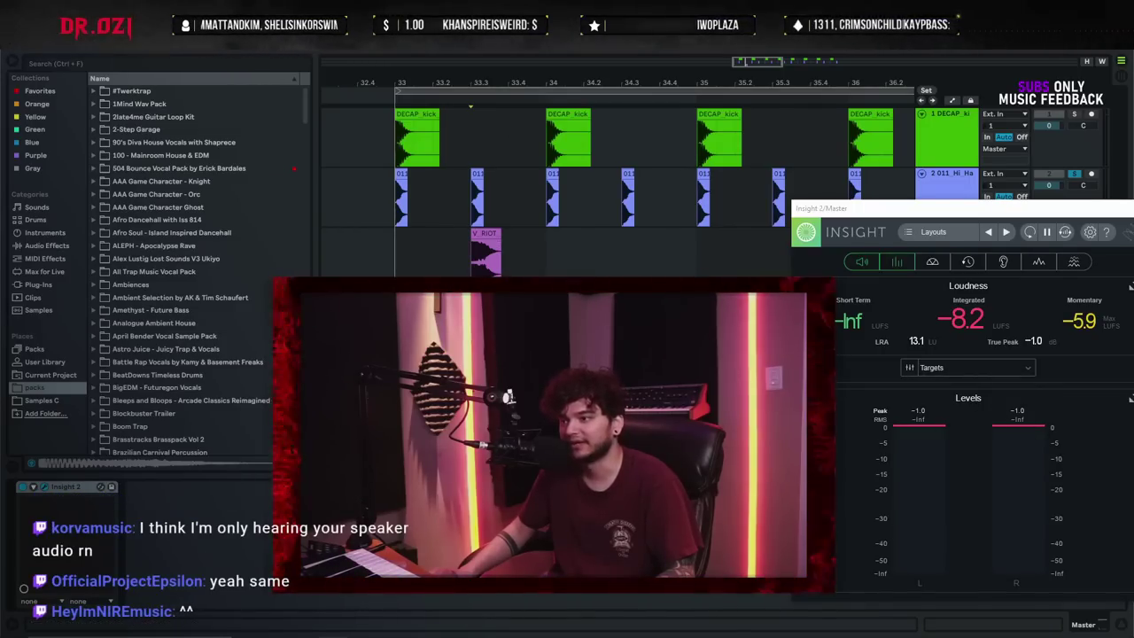
key(space)
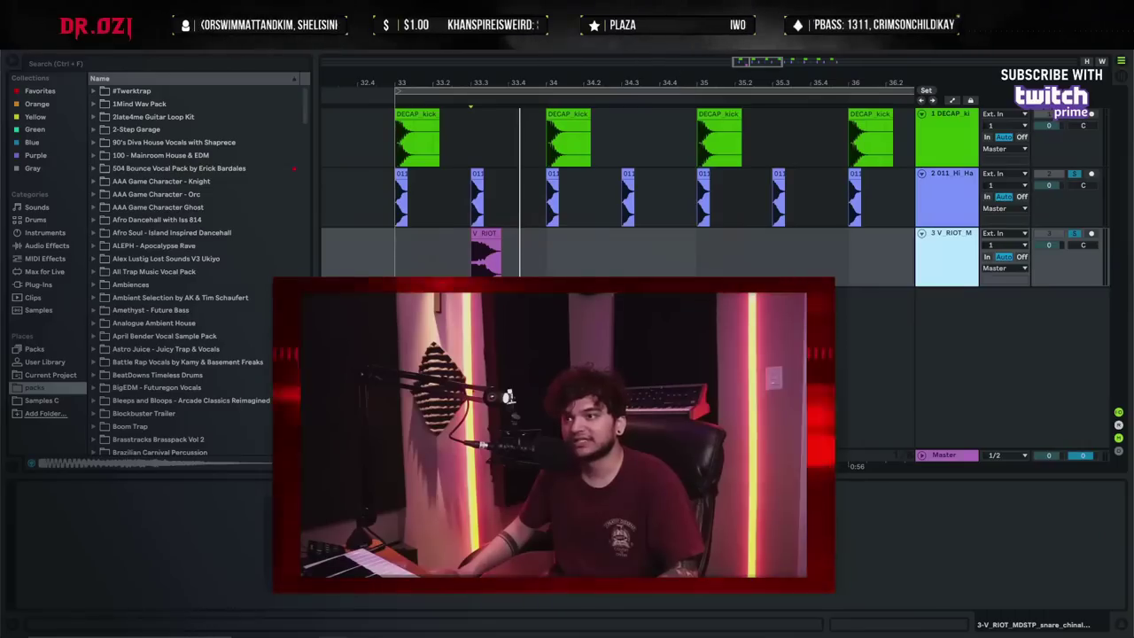
- Repeat the snare clip once per bar from bar 33 through bar 40
drag(439, 82, 425, 40)
drag(458, 253, 406, 254)
key(ctrl+d)
key(ctrl+d)
key(ctrl+d)
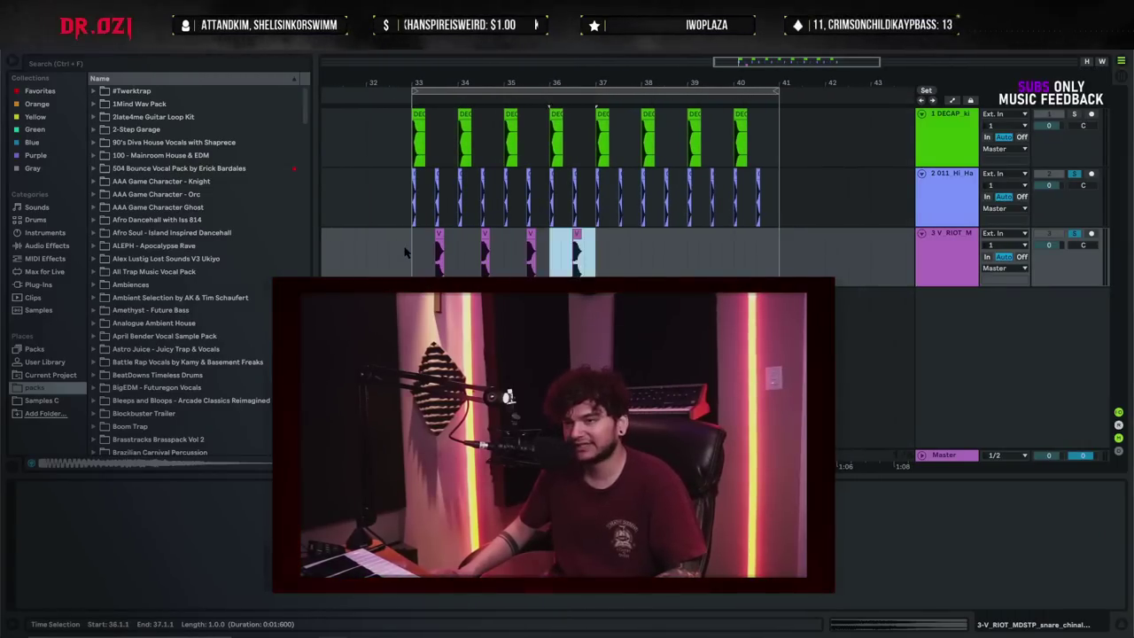
click(404, 253)
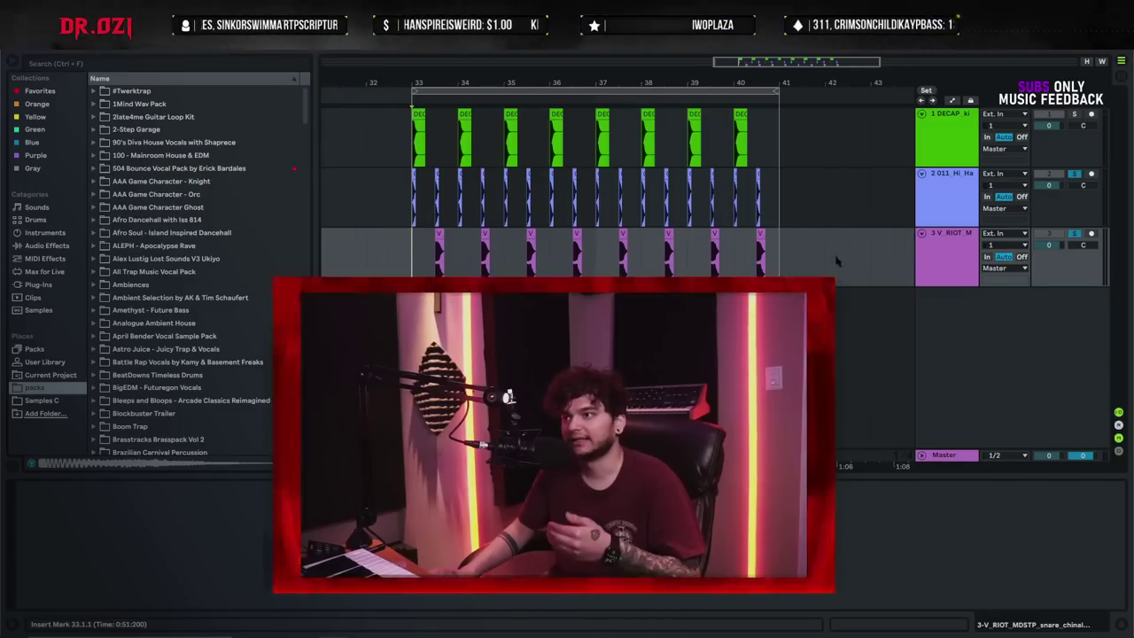
- Play the kick, hi-hat and snare together from bar 33 and meter their combined loudness in Insight 2 on the Master
click(956, 457)
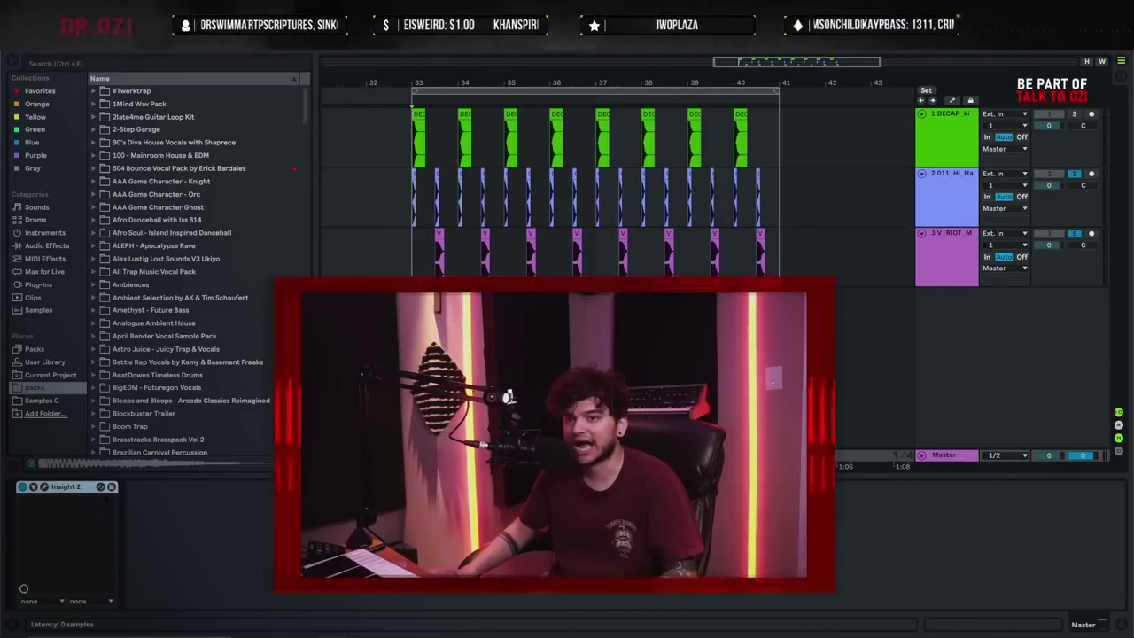
click(45, 487)
click(417, 267)
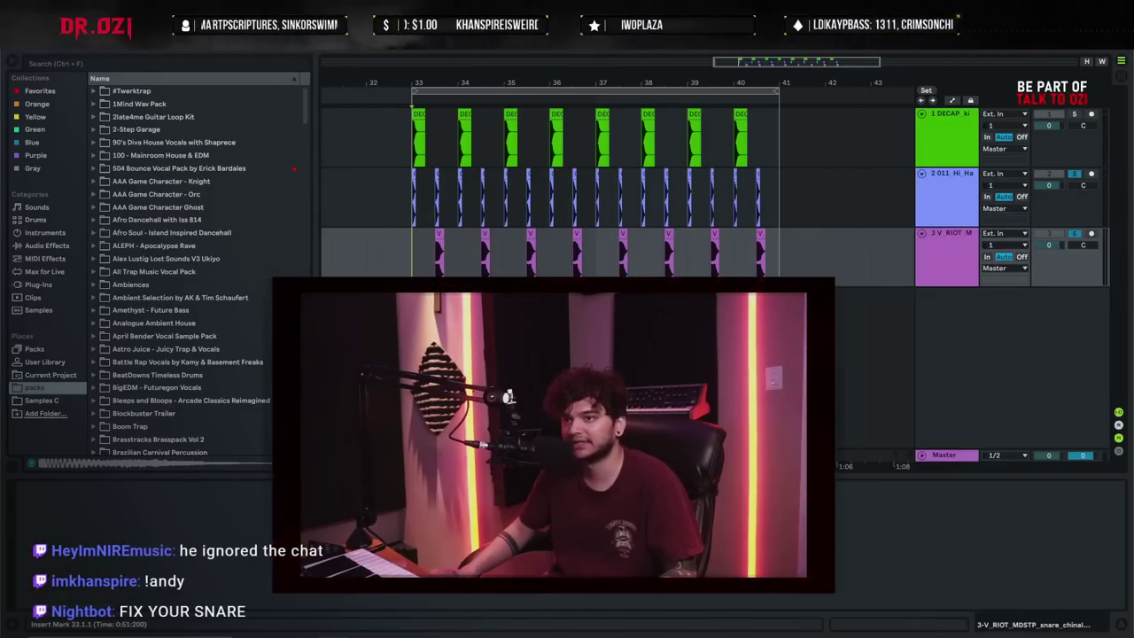
click(948, 455)
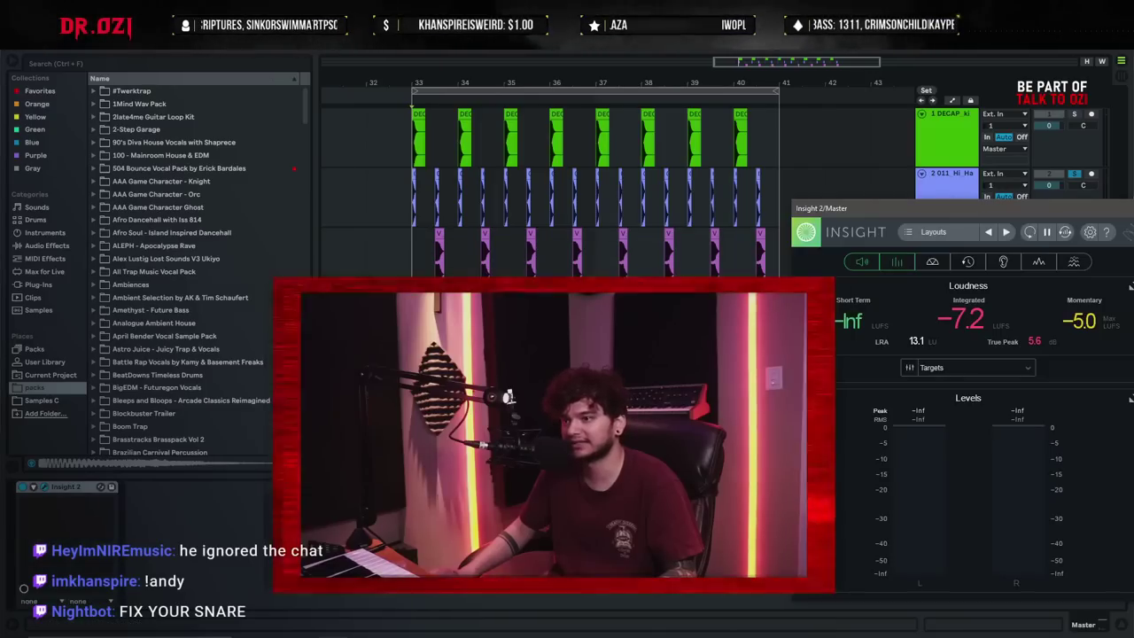
key(space)
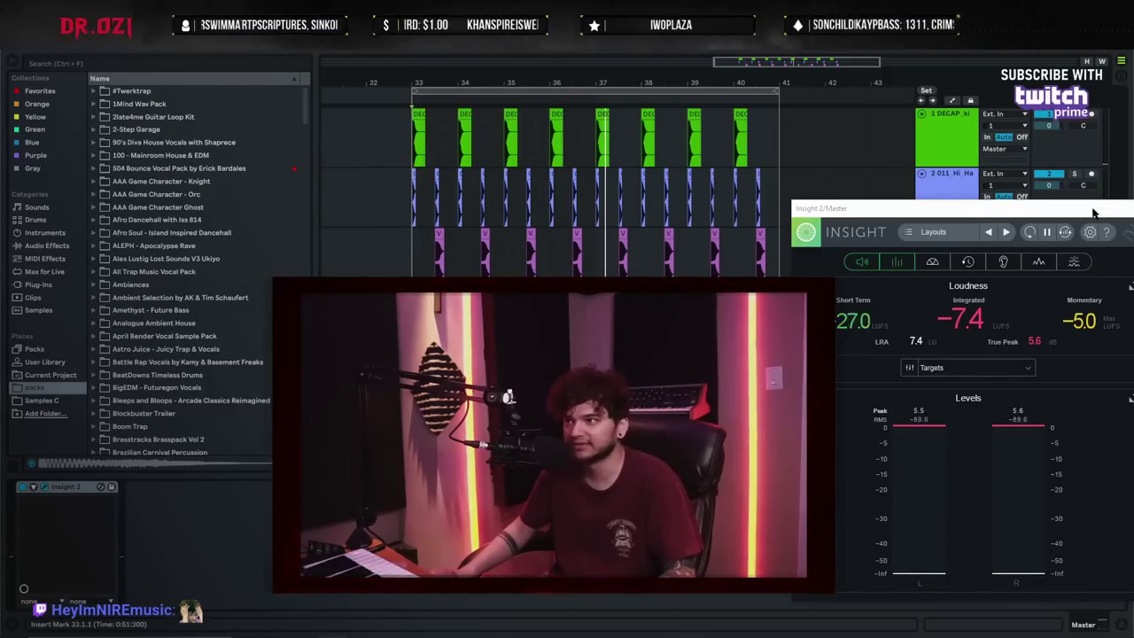
click(1128, 209)
- Deactivate the hi-hat track, keeping the kick and snare tracks active
click(946, 259)
click(930, 152)
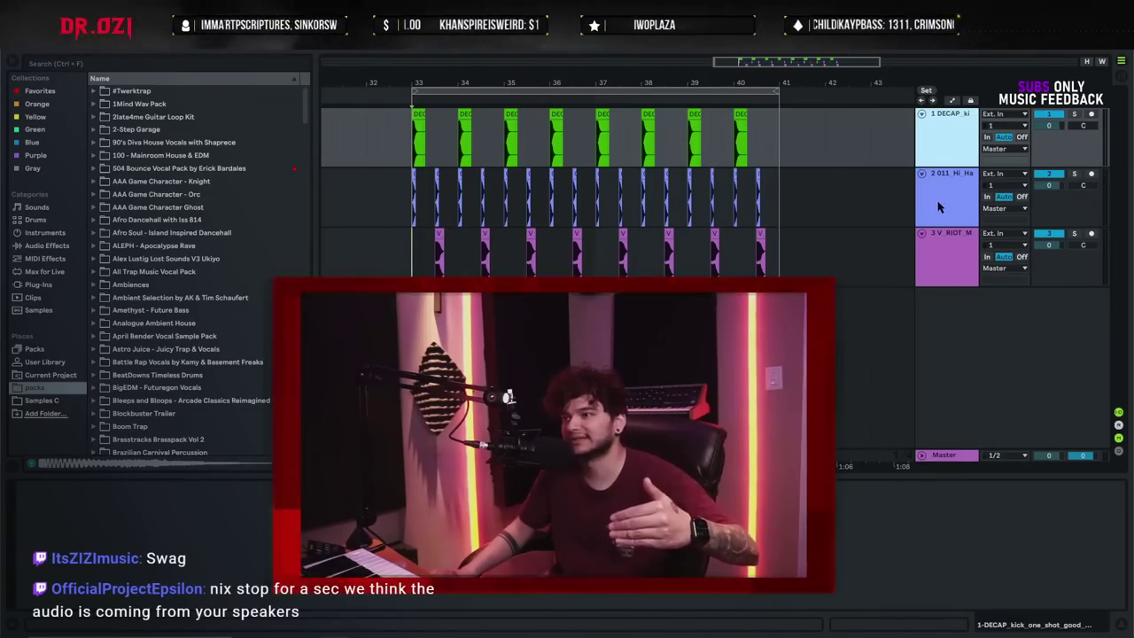
click(957, 183)
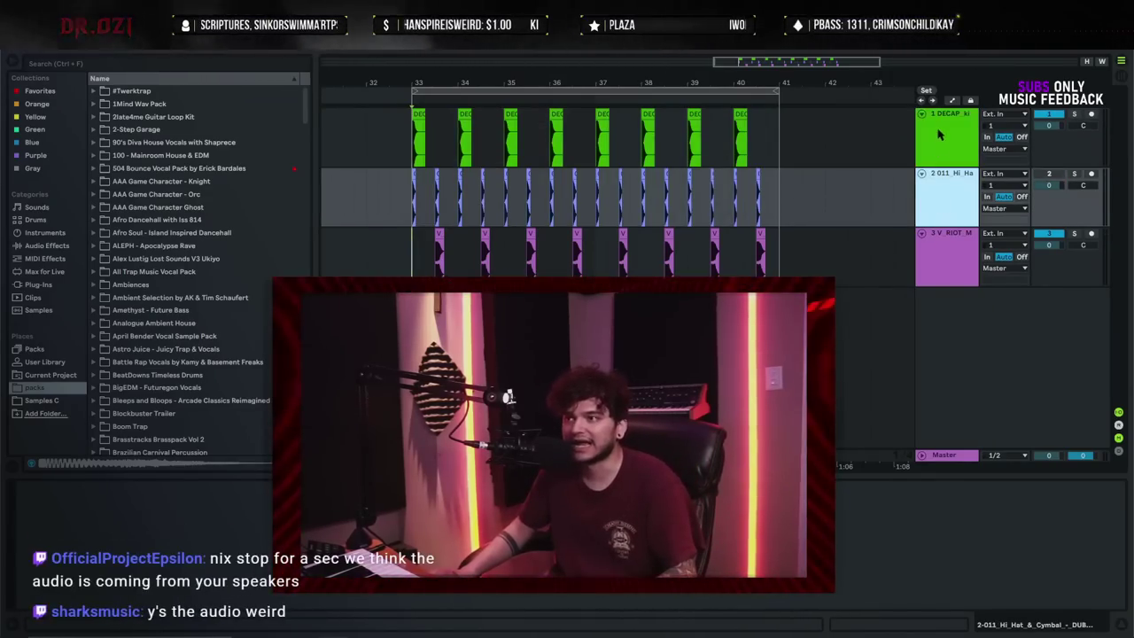
click(940, 134)
- Add the Mono & Mid _Side Check audio effect rack to the Master track ahead of Insight 2
click(940, 455)
click(48, 247)
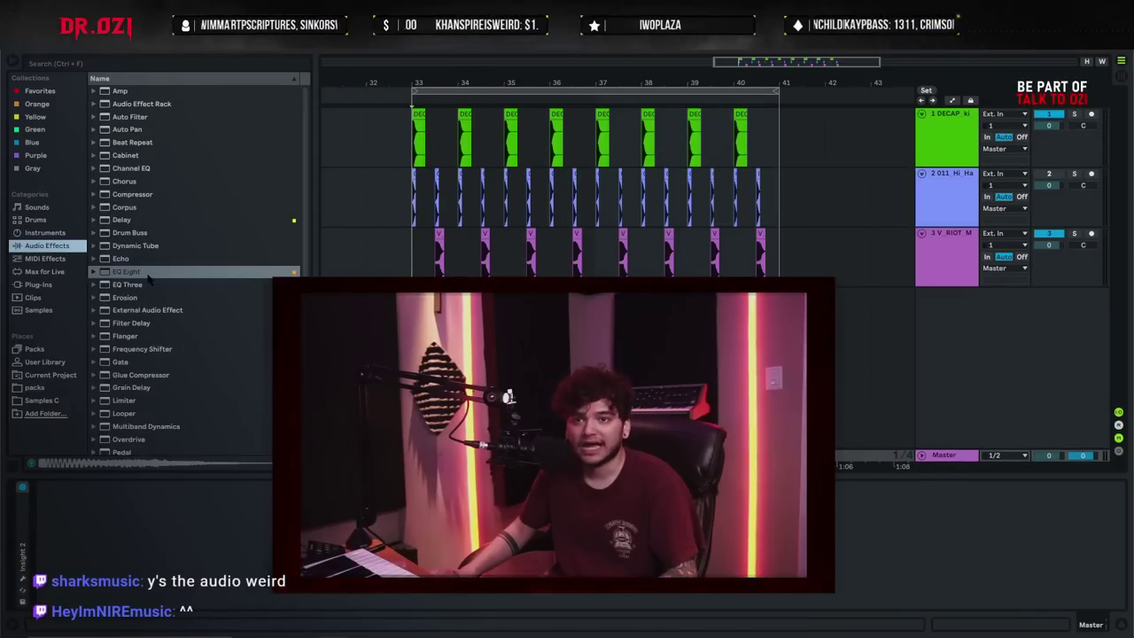
scroll(149, 280, down, 4)
double_click(122, 422)
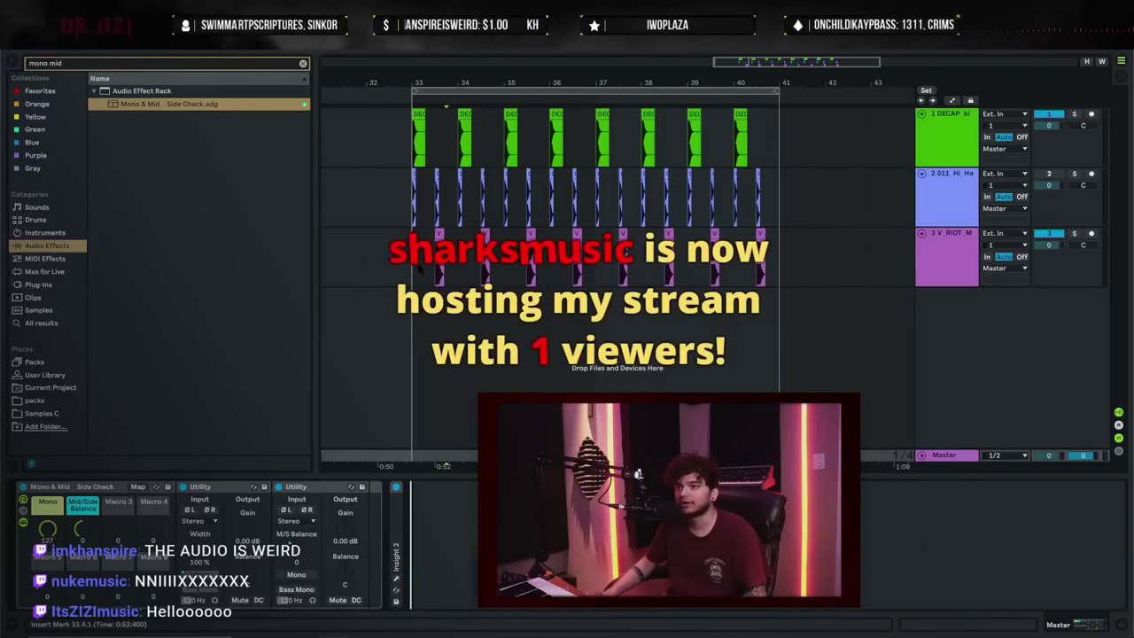
click(408, 144)
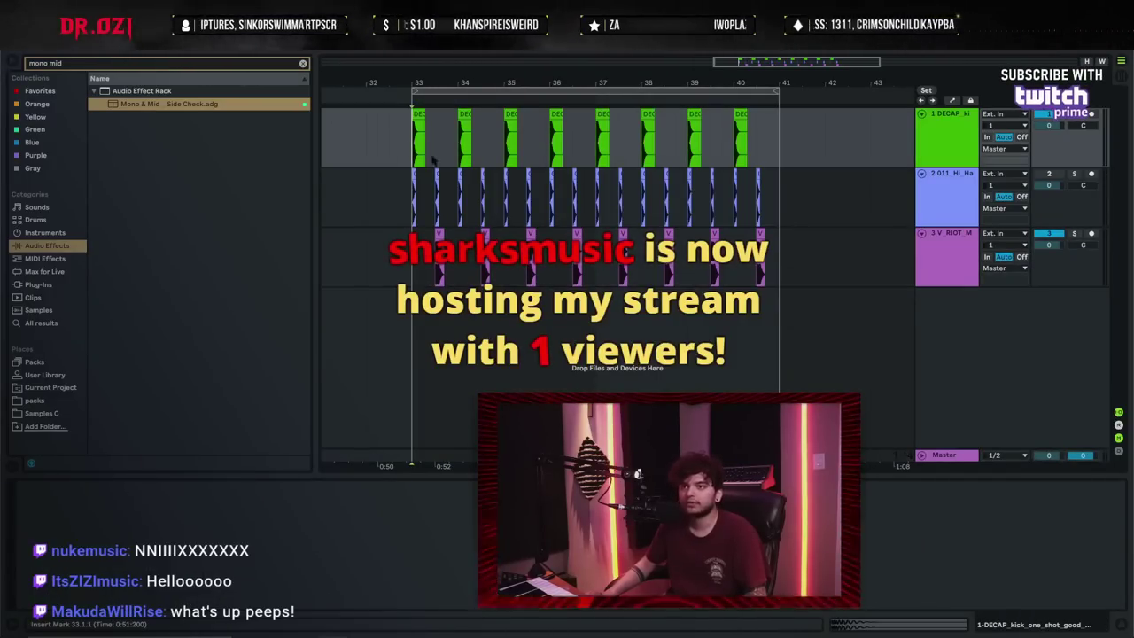
click(966, 155)
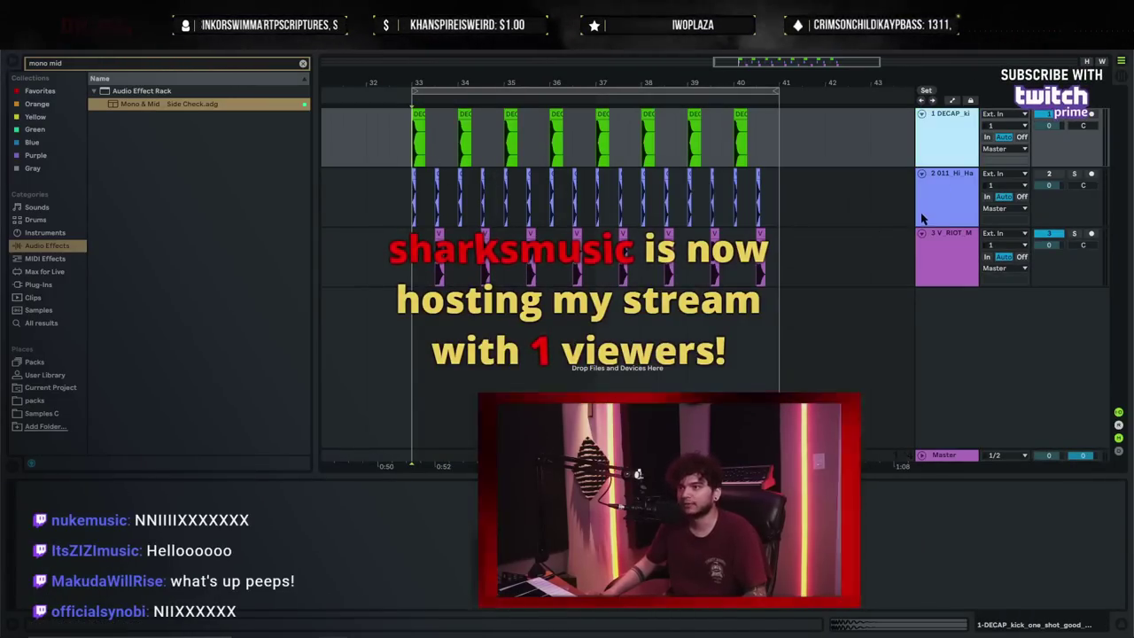
click(948, 190)
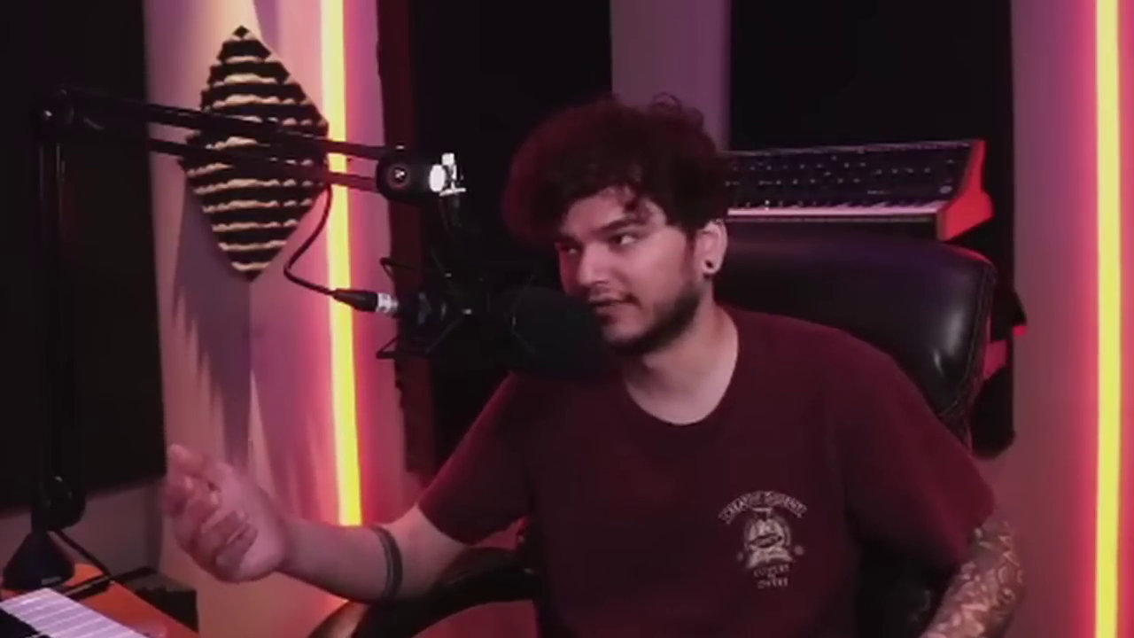
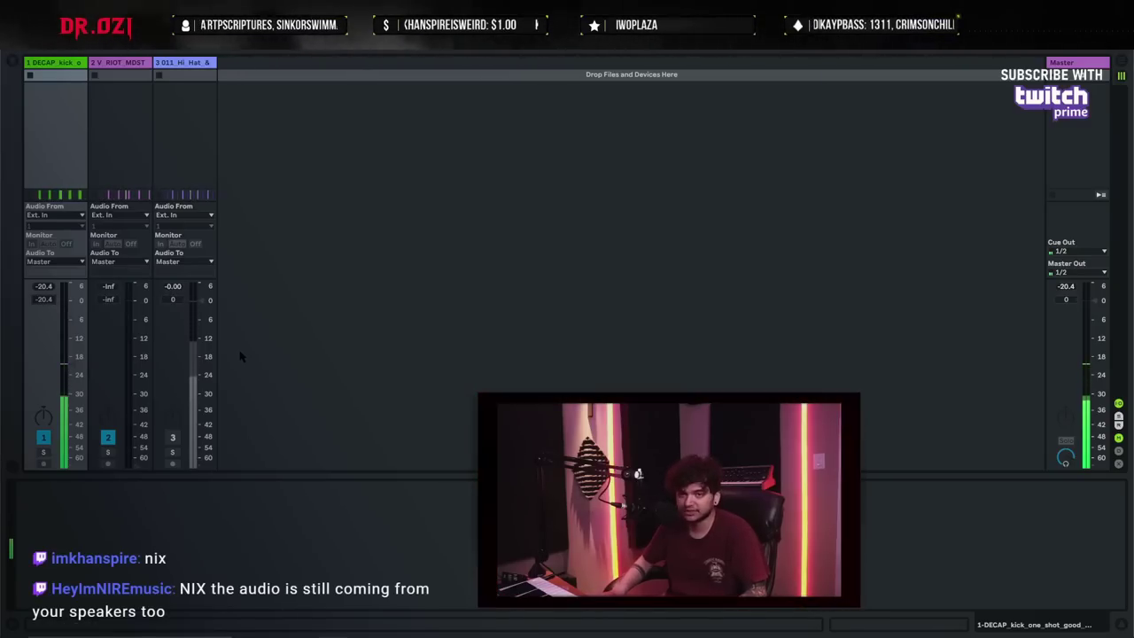
- Set the kick track's volume to -10 dB and the snare track's volume to -9 dB
text(-10)
key(Return)
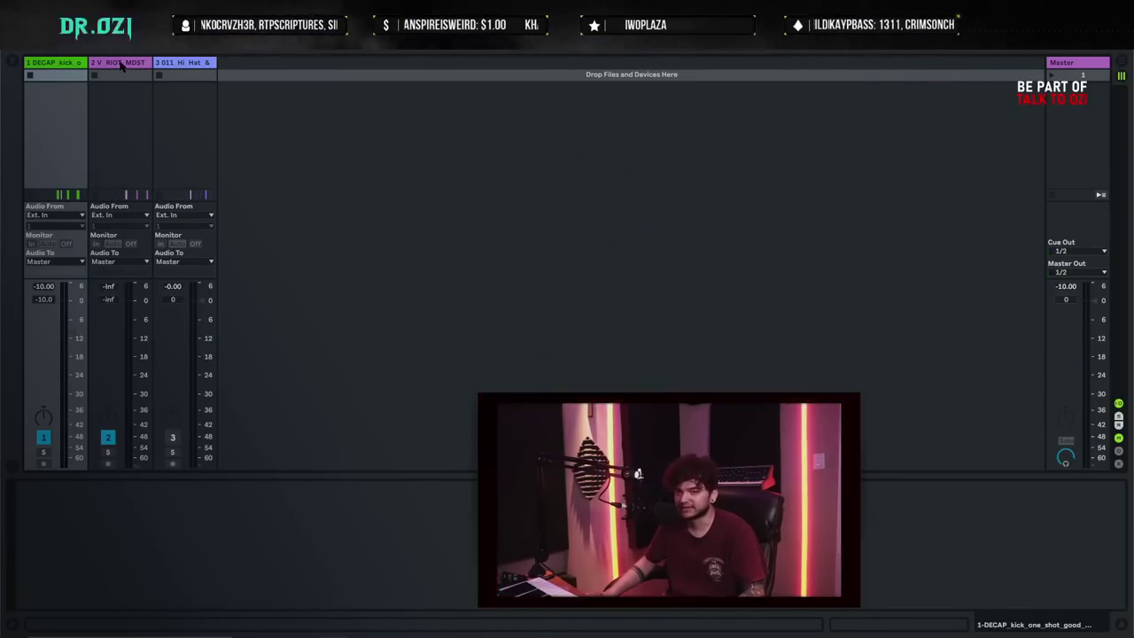
click(105, 292)
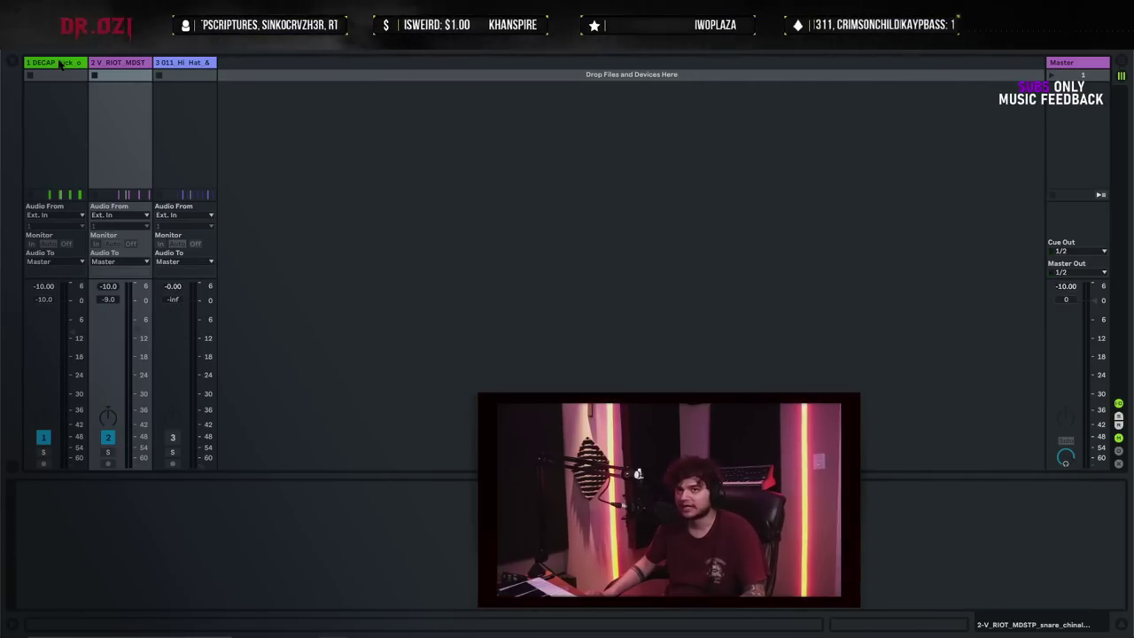
- Turn the hi-hat track back on and set its volume to -49.9 dB
click(166, 117)
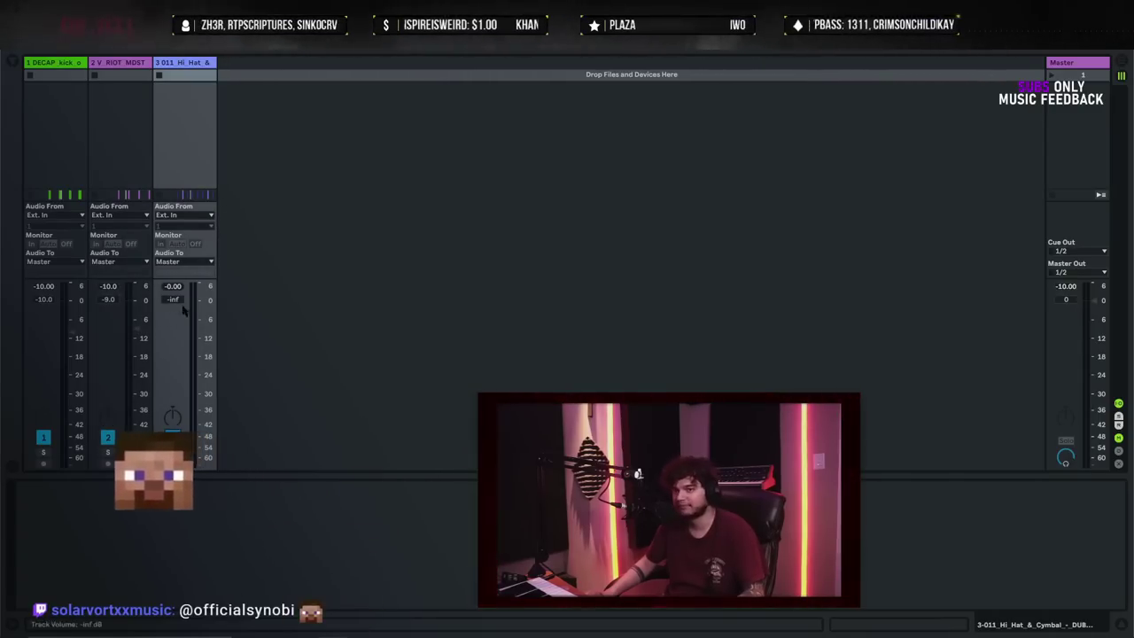
key(space)
drag(176, 300, 173, 293)
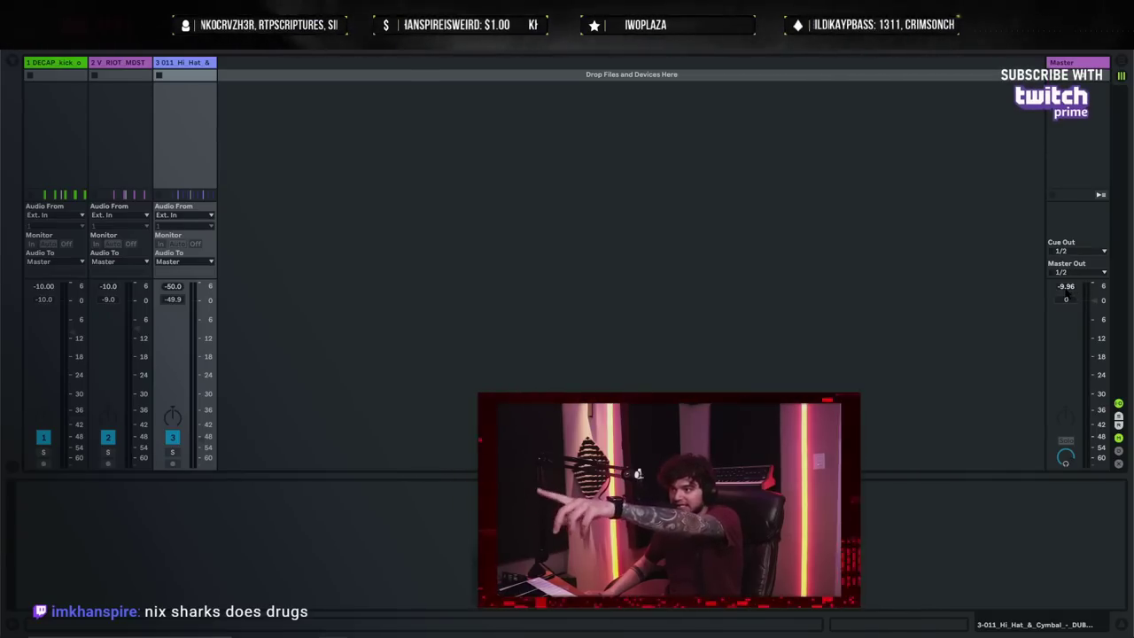
- Show the browser, clear its "mono mid" search and list the audio effects with the Audio Effect Rack folder collapsed
click(197, 63)
click(12, 61)
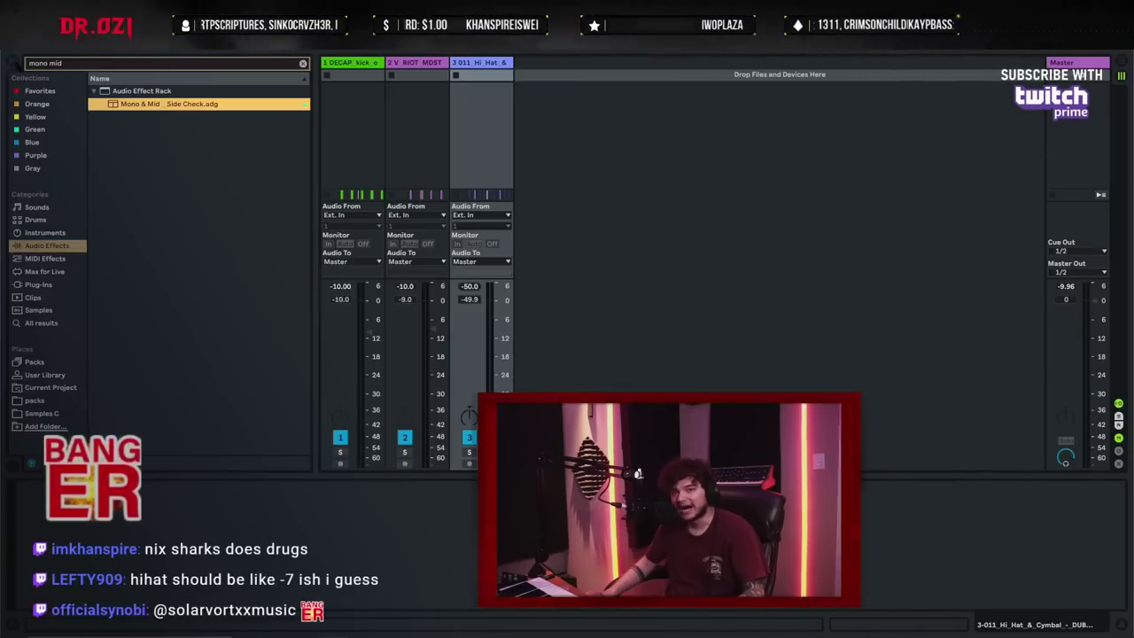
click(303, 63)
click(50, 245)
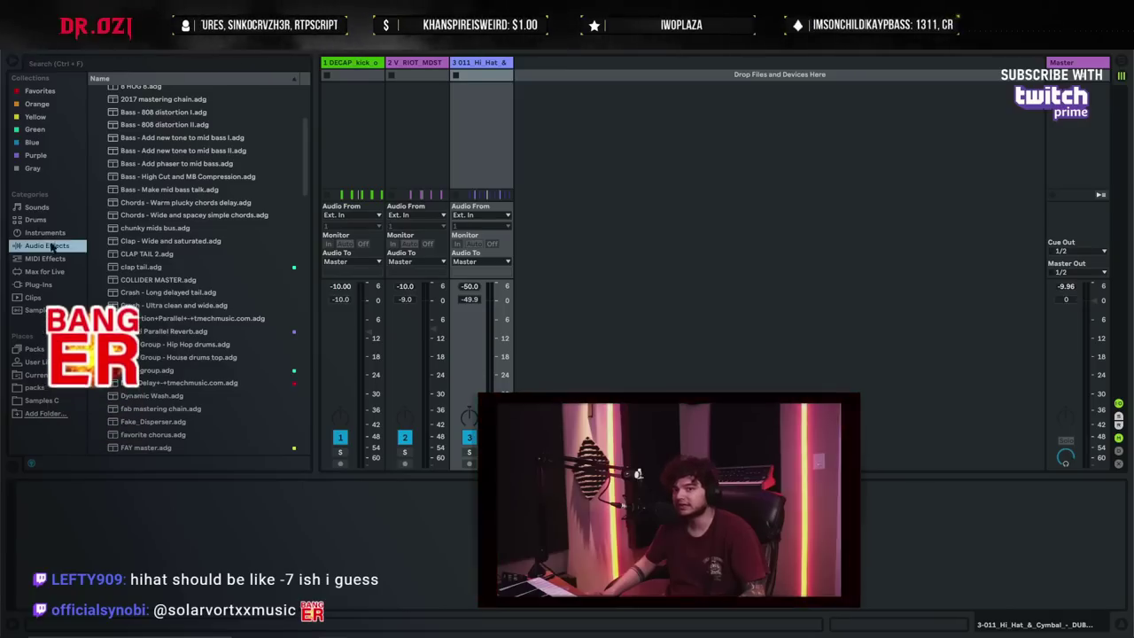
scroll(168, 197, up, 3)
click(102, 185)
click(102, 184)
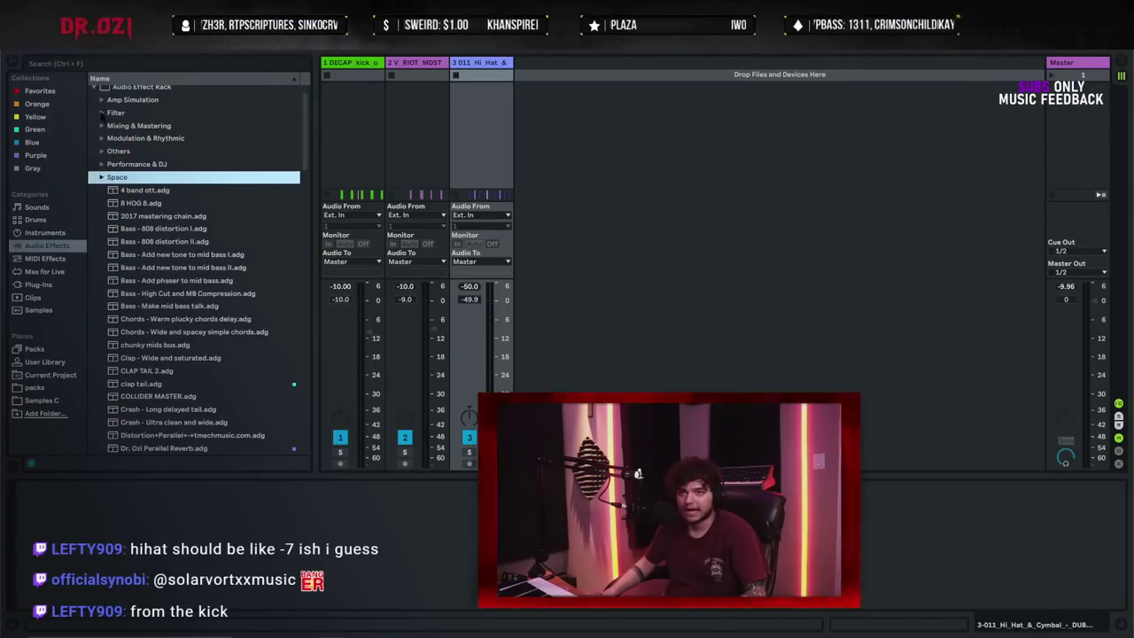
click(94, 90)
scroll(110, 177, down, 1)
scroll(120, 251, up, 2)
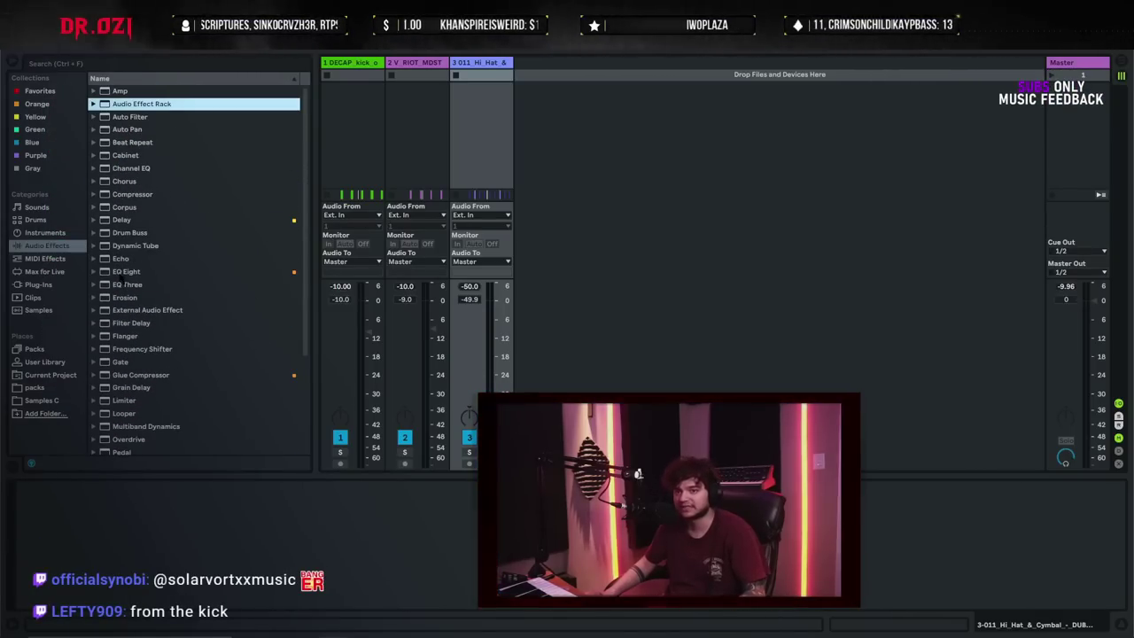
- Add EQ Eight to the hi-hat track and solo that track
drag(120, 272, 485, 266)
key(Return)
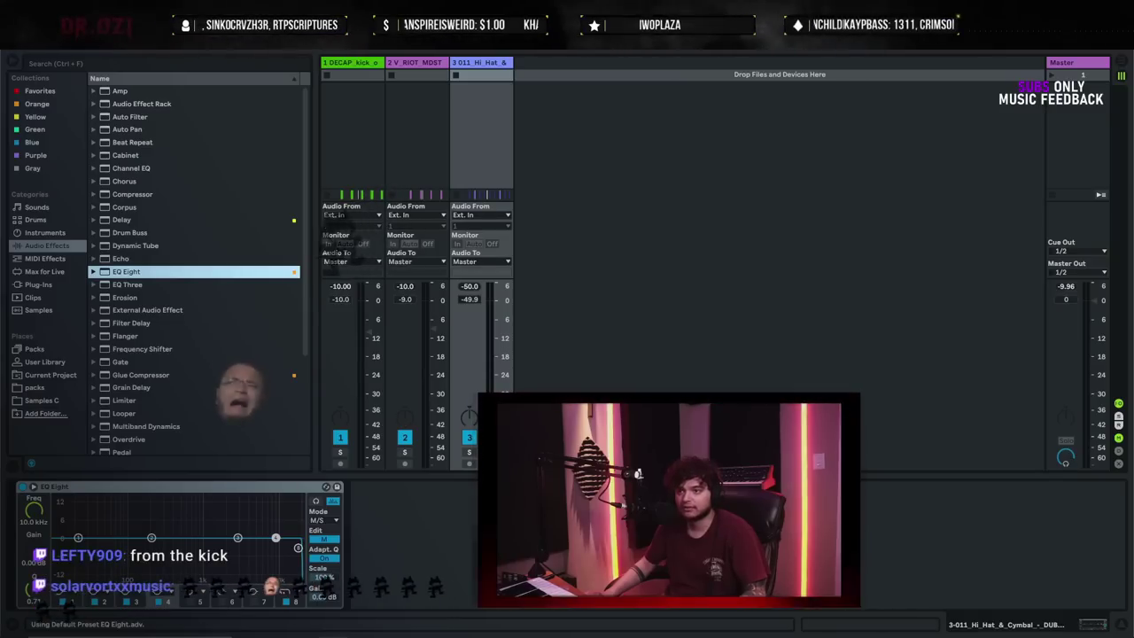
click(469, 451)
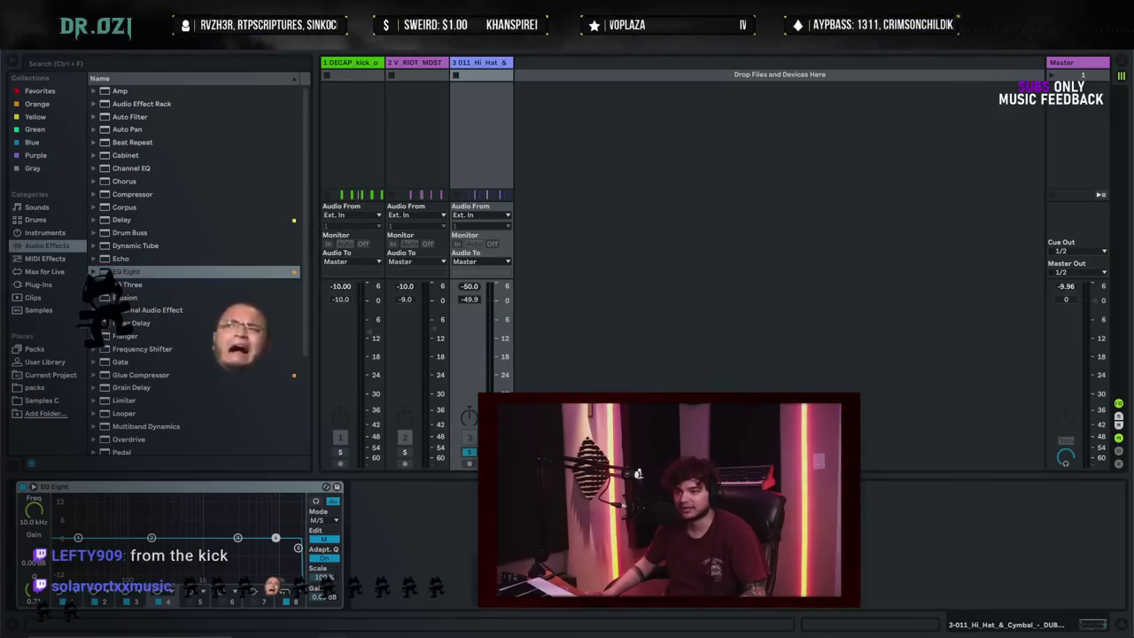
- Set the hi-hat track's volume to 0 dB and start playback
click(478, 301)
text(0)
key(Return)
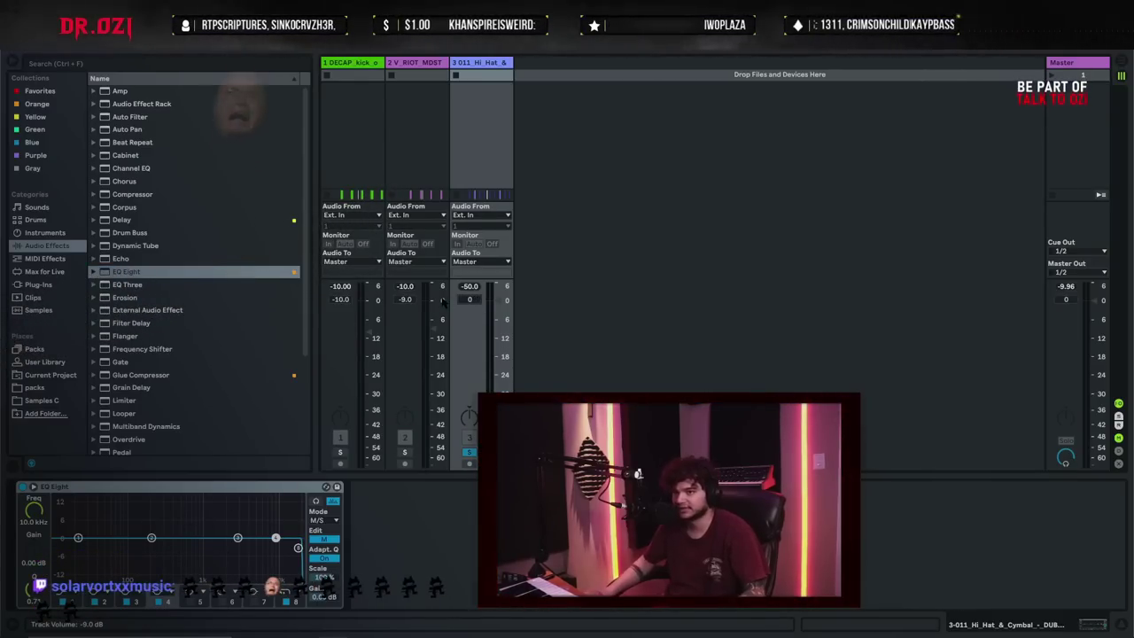
key(space)
- Switch the hi-hat's EQ Eight to Stereo mode and use band 1 as a low cut at 200 Hz
click(78, 537)
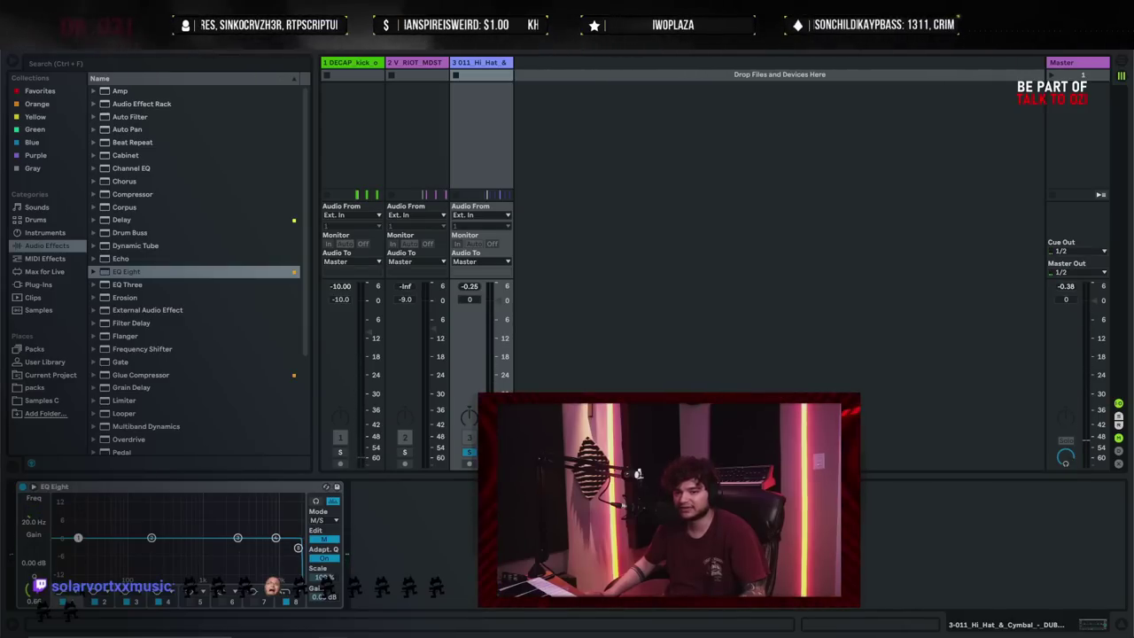
drag(78, 538, 169, 553)
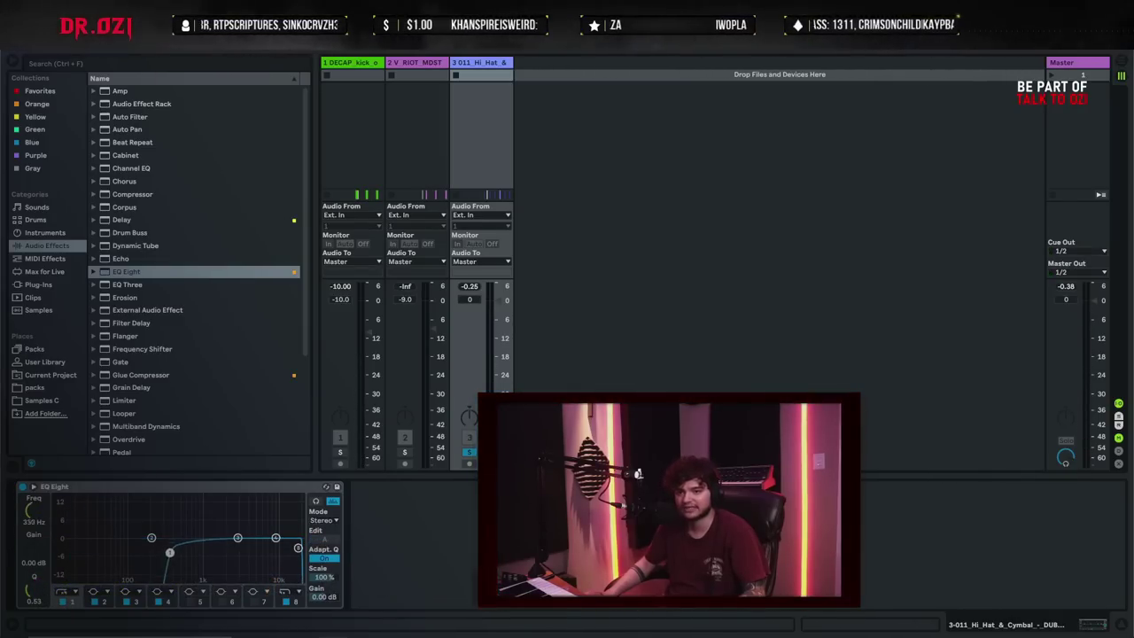
click(396, 123)
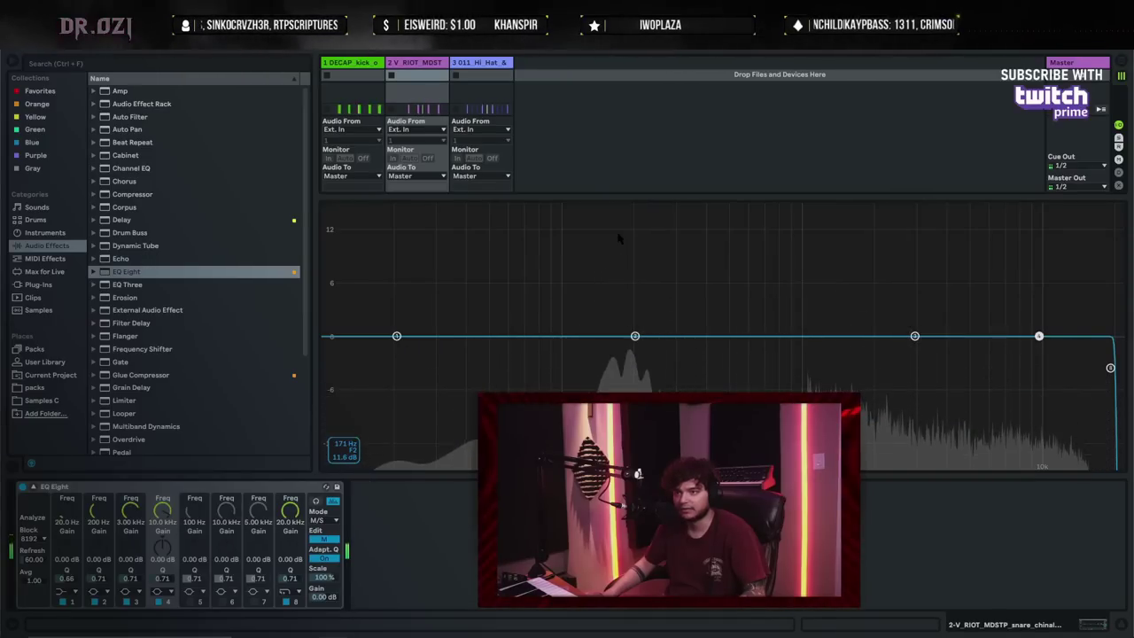
click(483, 63)
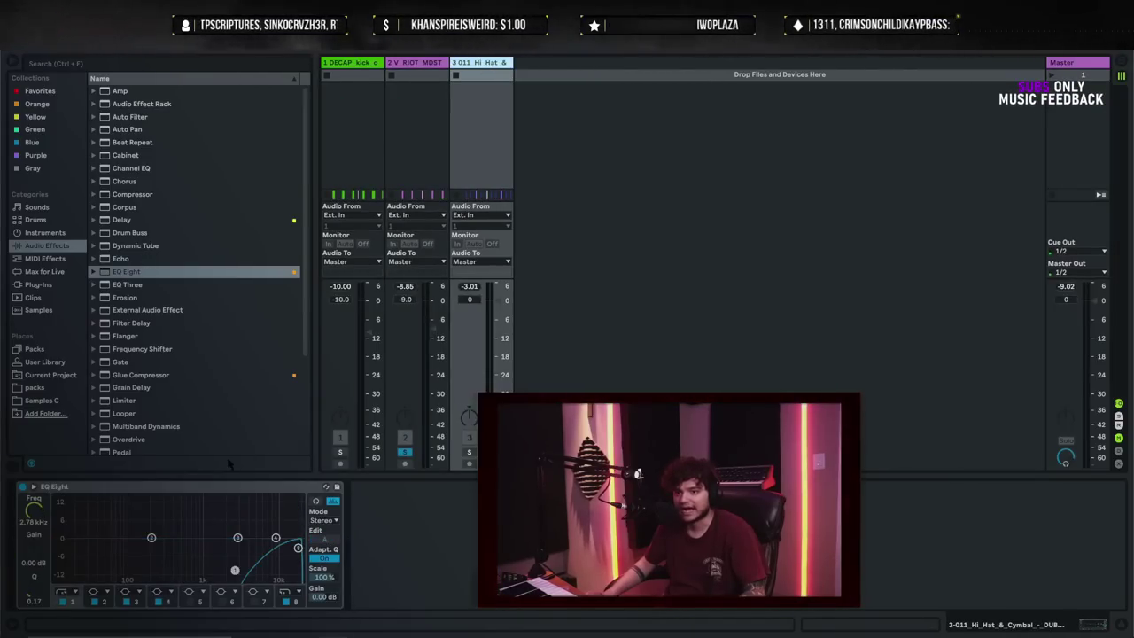
drag(213, 563, 157, 552)
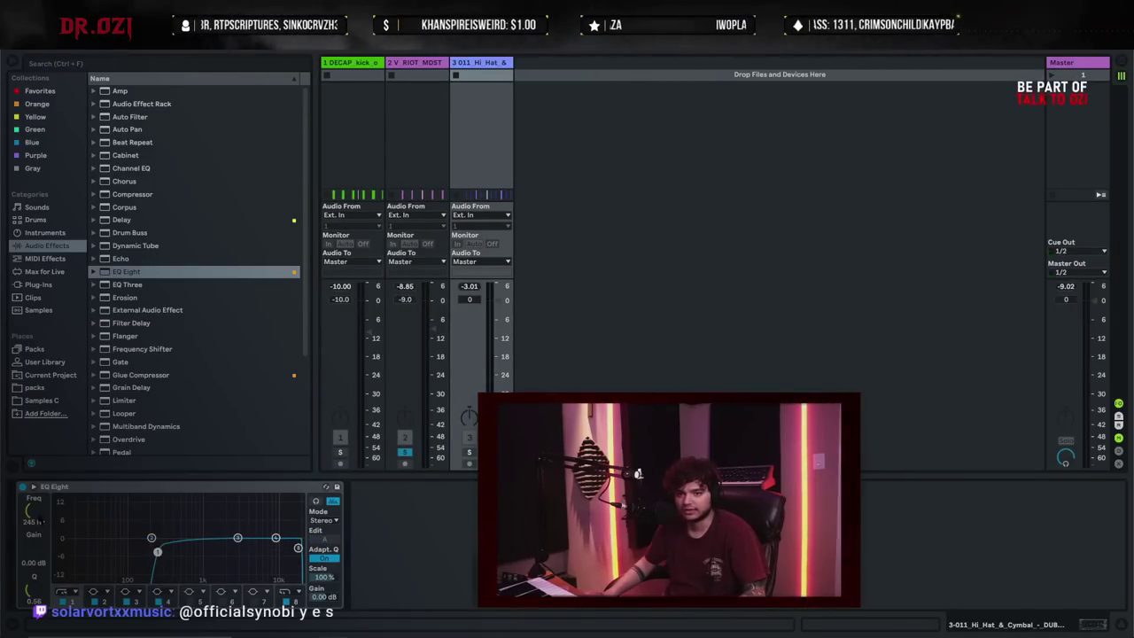
drag(157, 552, 152, 552)
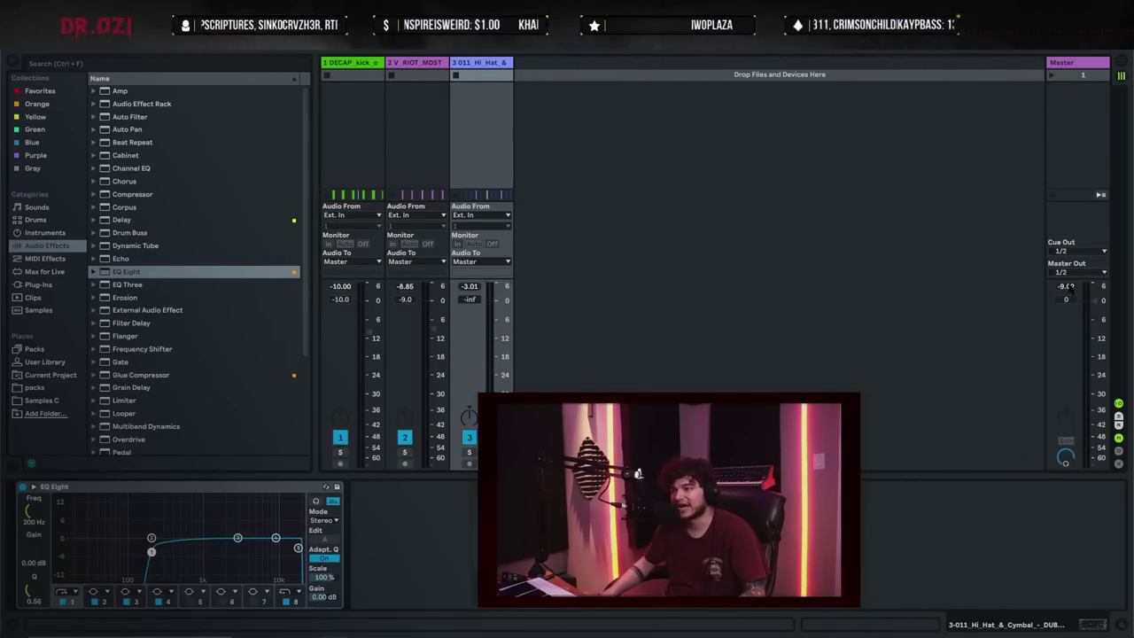
- Reset the hi-hat's peak reading and raise the track's volume to -24.0 dB
click(470, 287)
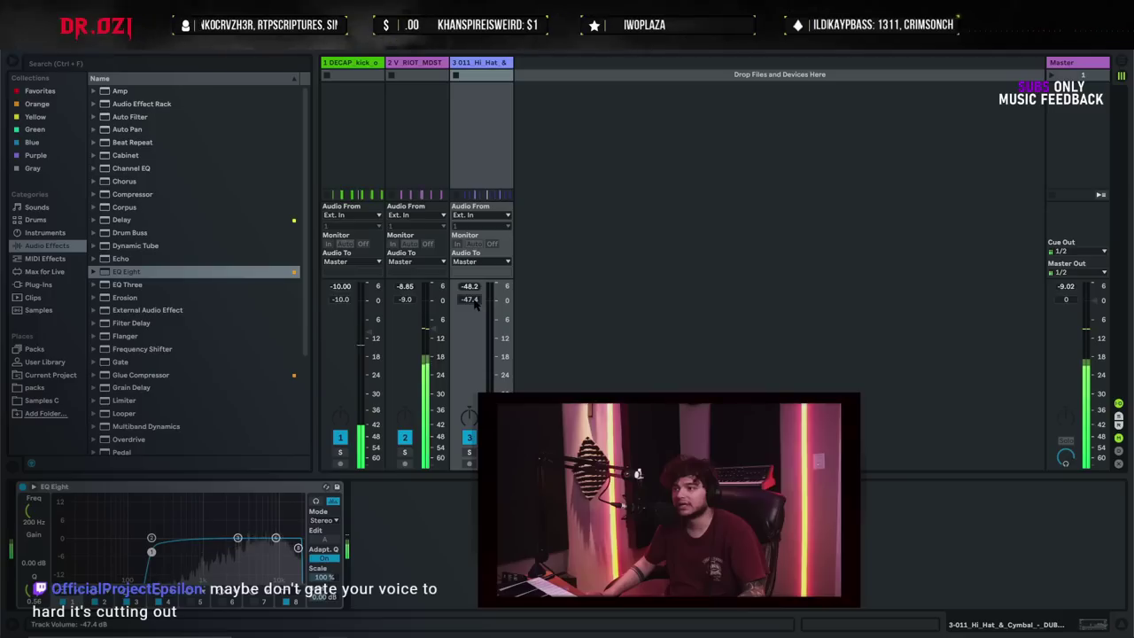
drag(475, 301, 475, 260)
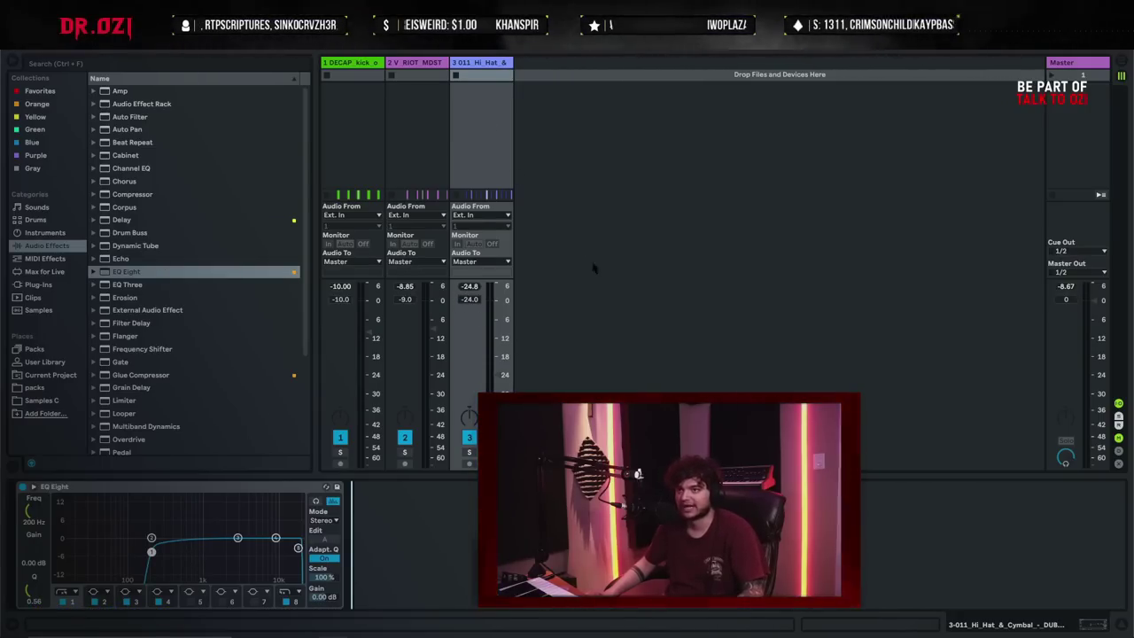
- In the arrangement, select the first beat of the hi-hat track at 33.1.1 and duplicate it on every beat through bar 40
key(Tab)
click(405, 252)
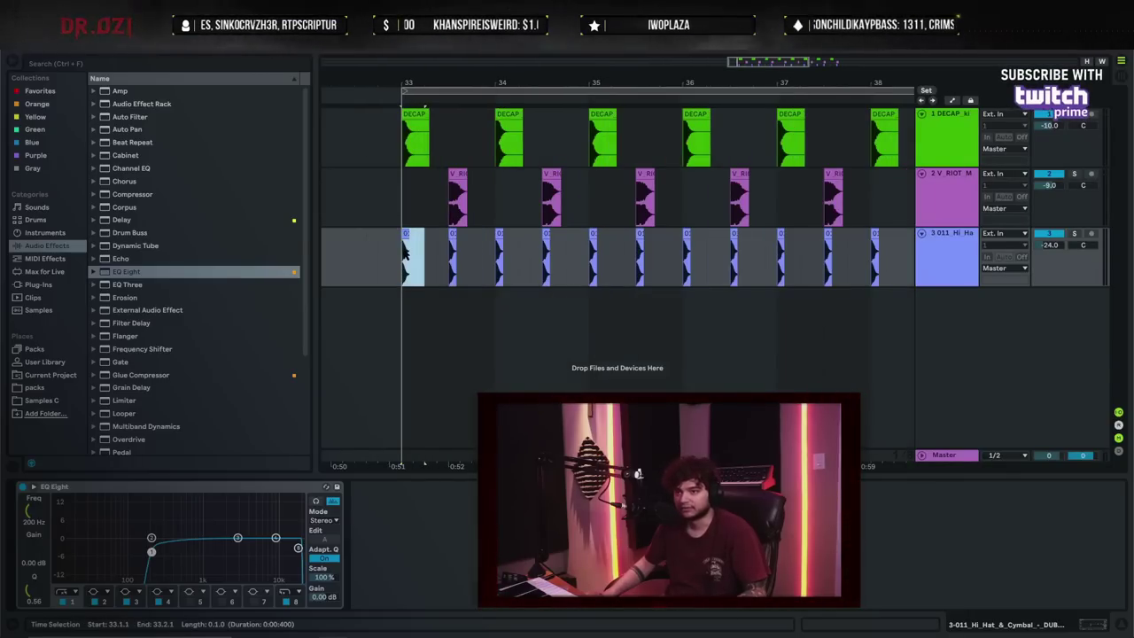
key(ctrl+d)
key(ctrl+d)
key(ctrl+d)
key(ctrl+d)
key(ctrl+d)
key(ctrl+d)
key(ctrl+d)
key(ctrl+d)
key(ctrl+d)
key(ctrl+d)
key(ctrl+d)
key(ctrl+d)
key(ctrl+d)
key(ctrl+d)
key(ctrl+d)
key(ctrl+d)
key(ctrl+d)
key(ctrl+d)
key(ctrl+d)
key(ctrl+d)
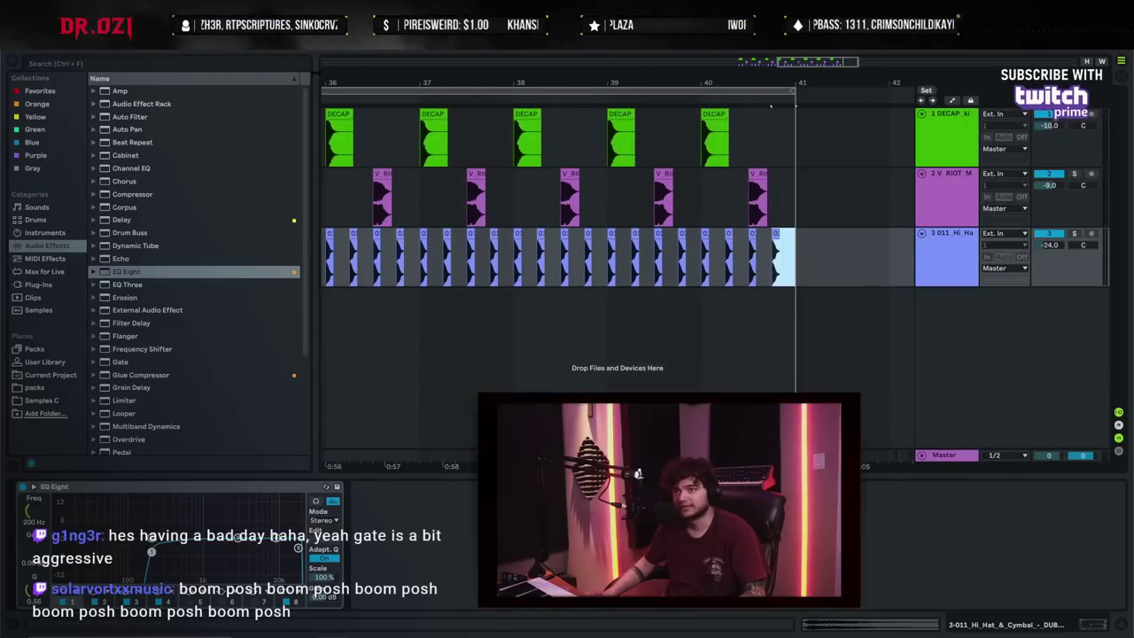
- Shape fade-ins on the hi-hat clips that coincide with the kick and the snare in bar 33
drag(363, 85, 733, 82)
drag(509, 83, 497, 245)
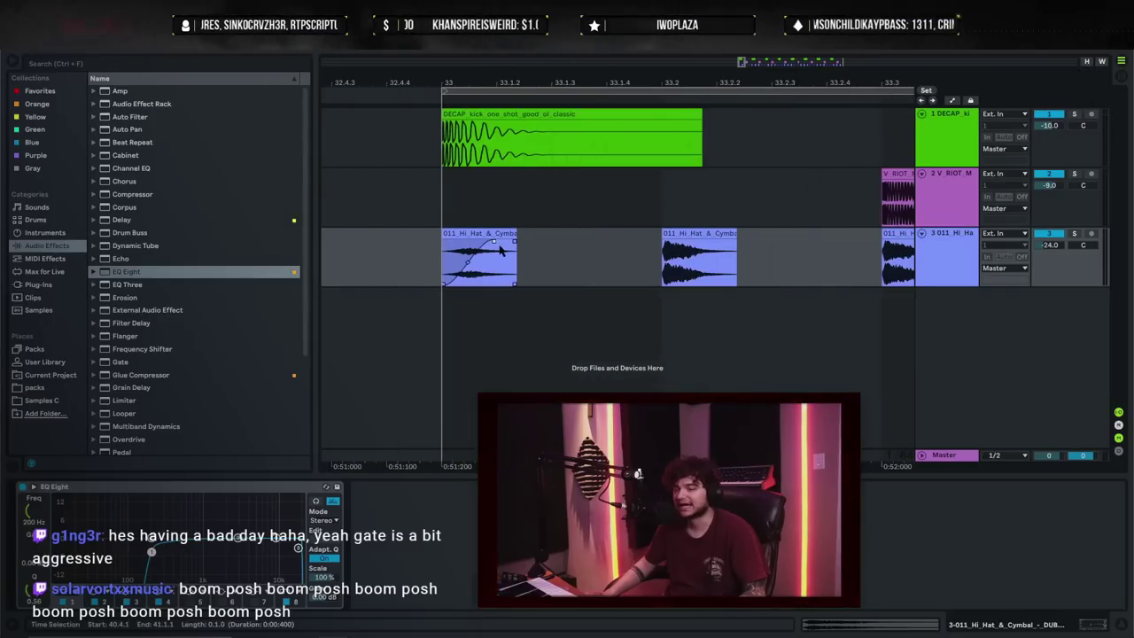
drag(874, 264, 581, 233)
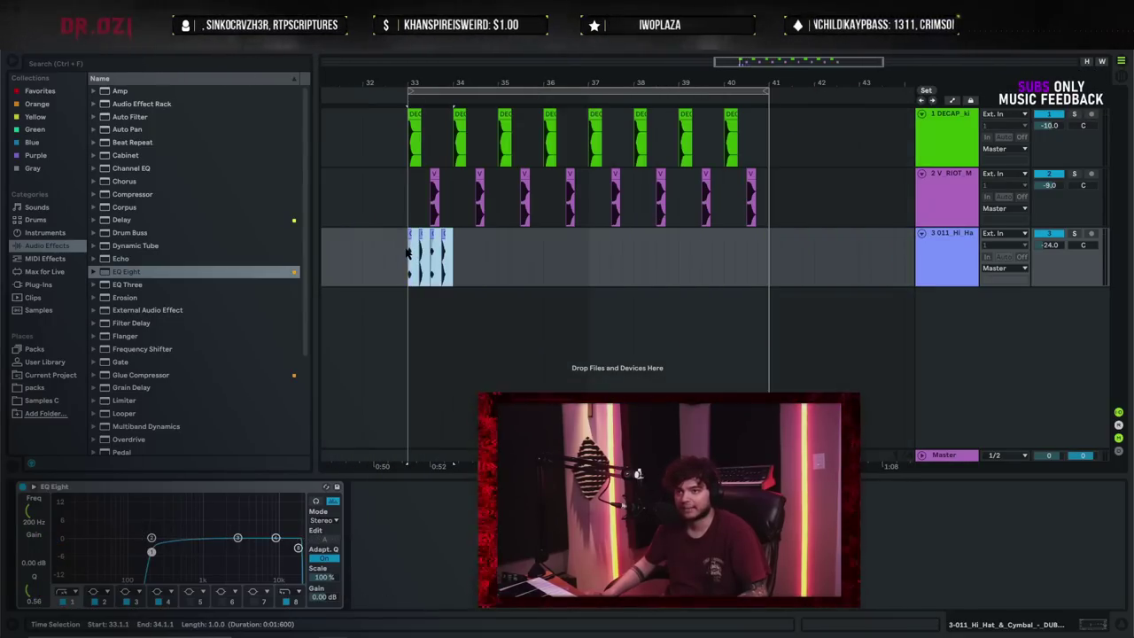
- Duplicate the bar 33 hi-hat pattern through bar 40
key(ctrl+d)
key(ctrl+d)
key(ctrl+d)
key(ctrl+d)
key(ctrl+d)
key(ctrl+d)
key(ctrl+d)
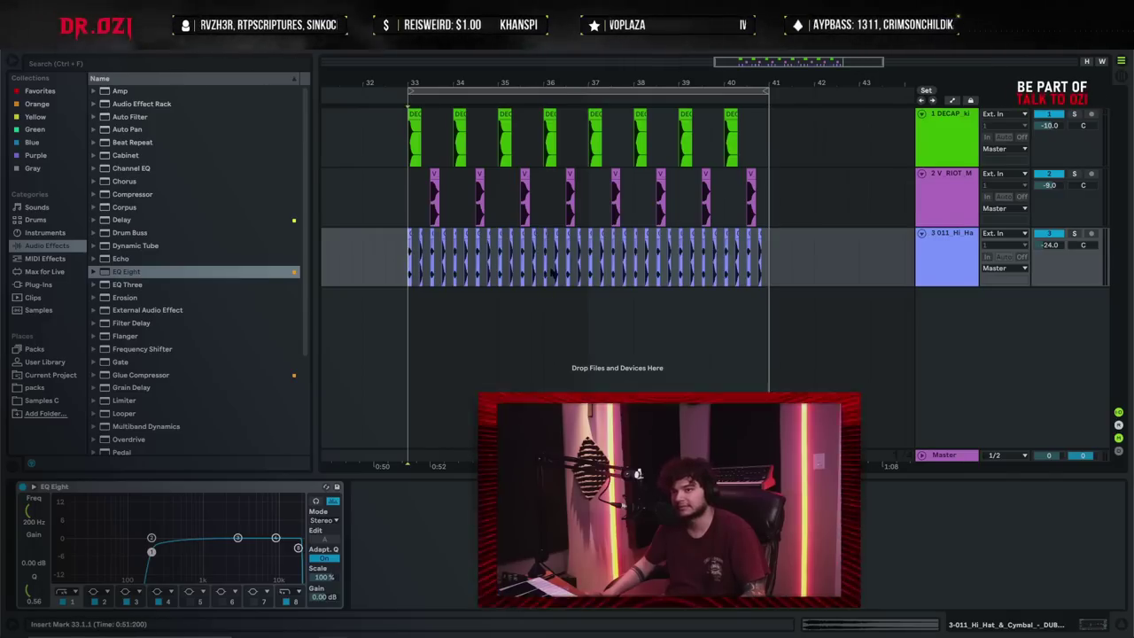
- In the mixer, pull the hi-hat track down to silence, raise its volume to -16.0 dB and reset its peak reading
key(Tab)
click(498, 376)
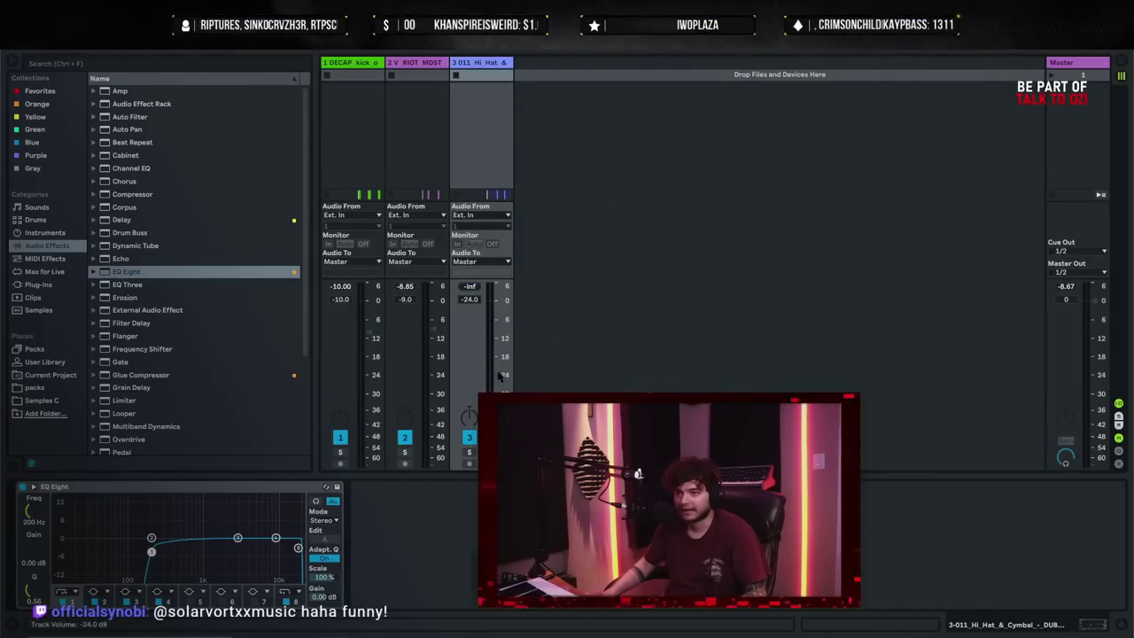
drag(469, 300, 469, 336)
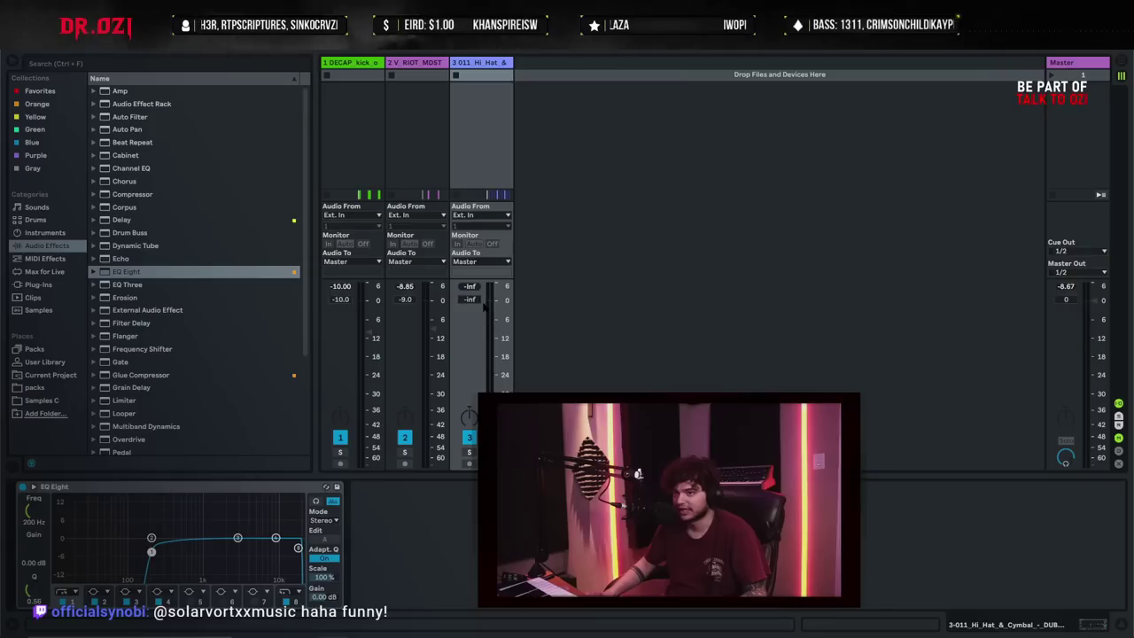
drag(469, 306, 469, 266)
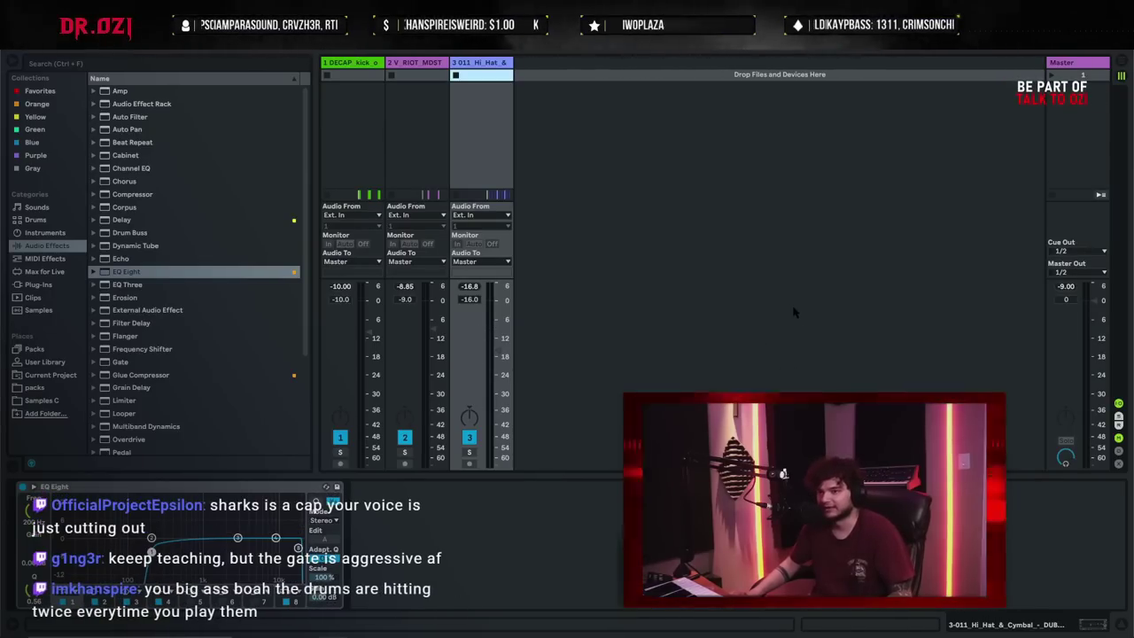
click(470, 286)
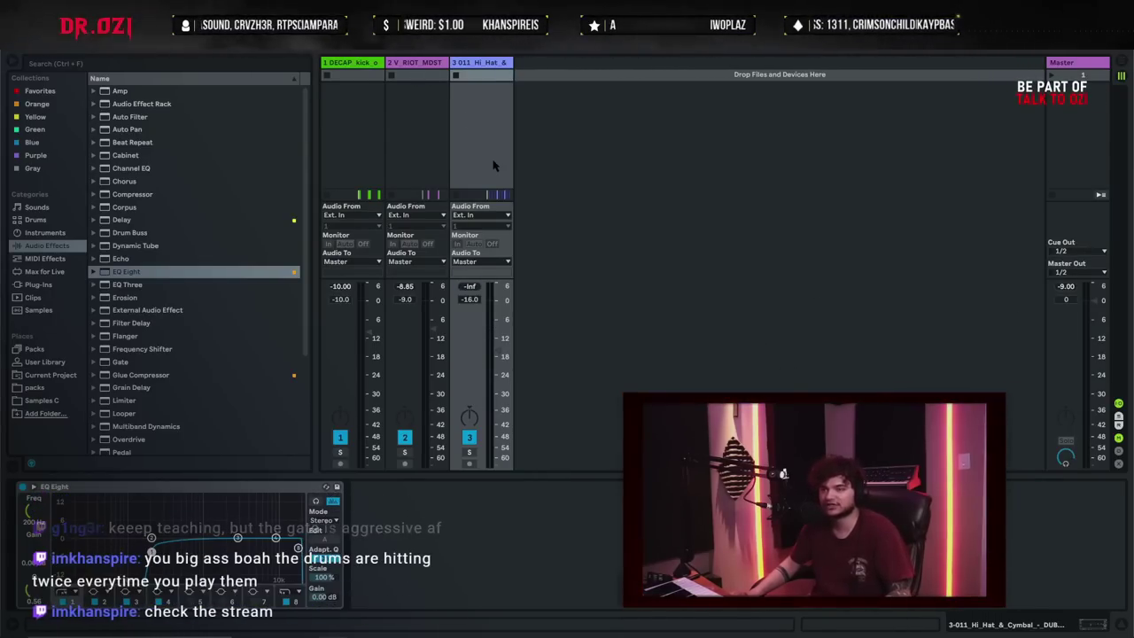
- In the arrangement, delete the hi-hat clips after bar 33 and refill them by duplicating the bar 33 pattern through bar 40
key(Tab)
scroll(481, 266, down, 3)
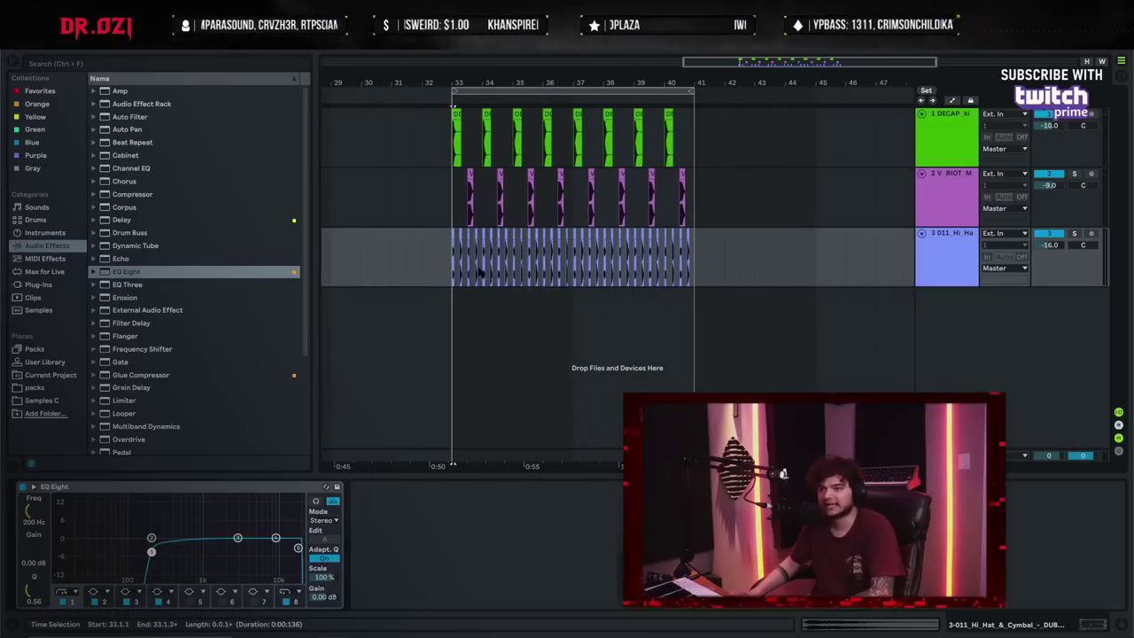
drag(482, 271, 772, 267)
key(Delete)
drag(482, 258, 453, 267)
key(ctrl+d)
key(ctrl+d)
key(ctrl+d)
key(ctrl+d)
key(ctrl+d)
key(ctrl+d)
key(ctrl+d)
click(452, 270)
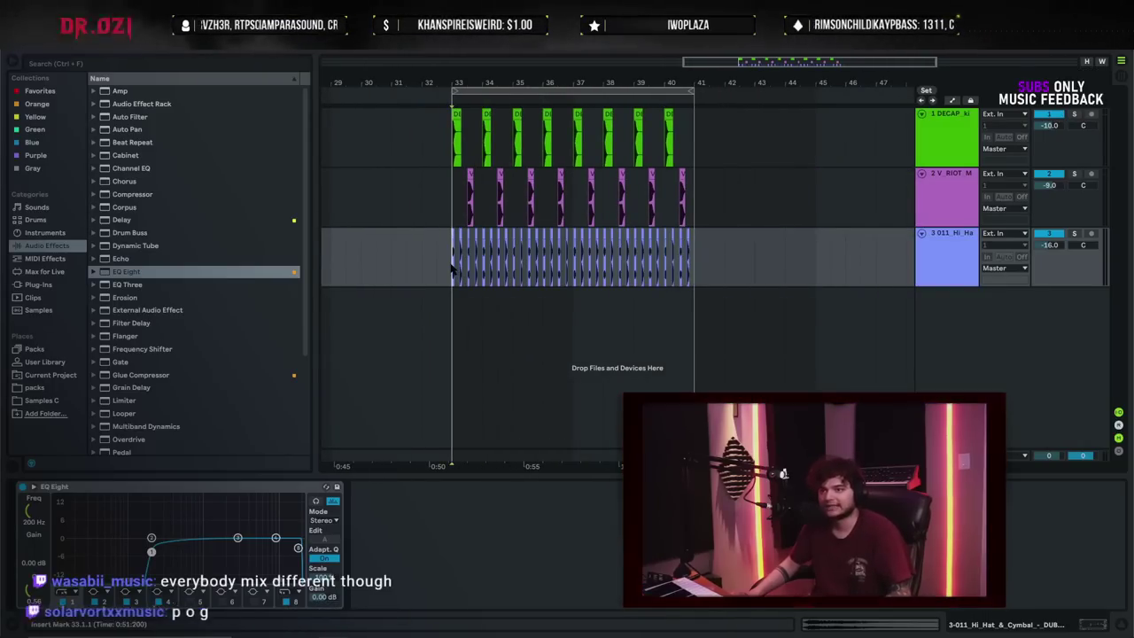
- Deactivate the hi-hat clip under the snare at 33.3 and select the hi-hat track
key(plus)
key(plus)
key(plus)
key(plus)
key(plus)
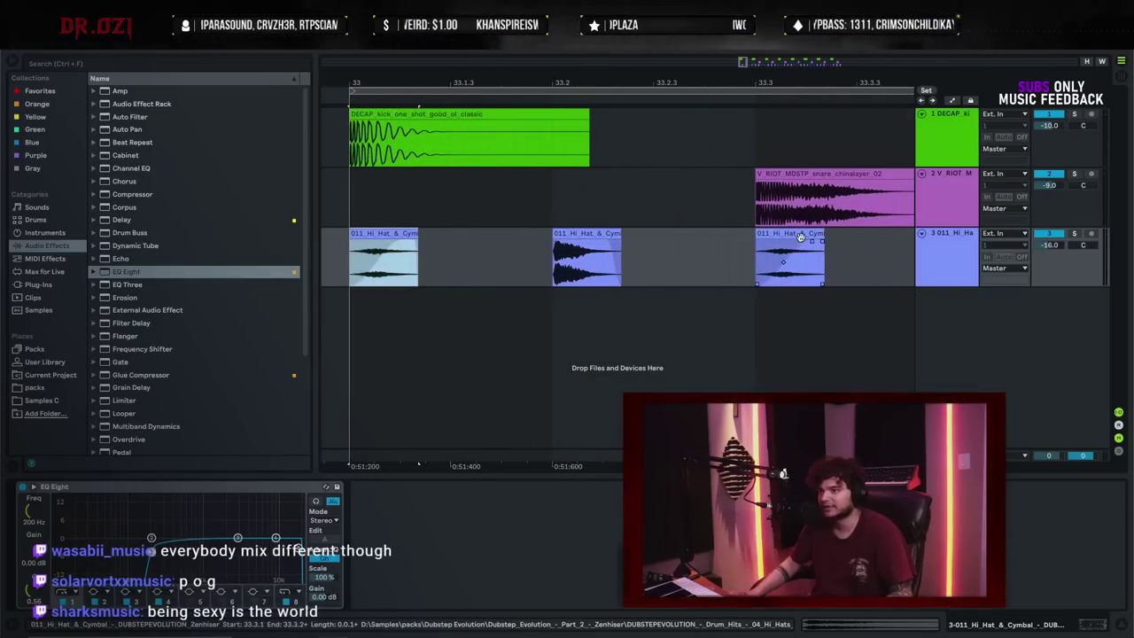
click(945, 272)
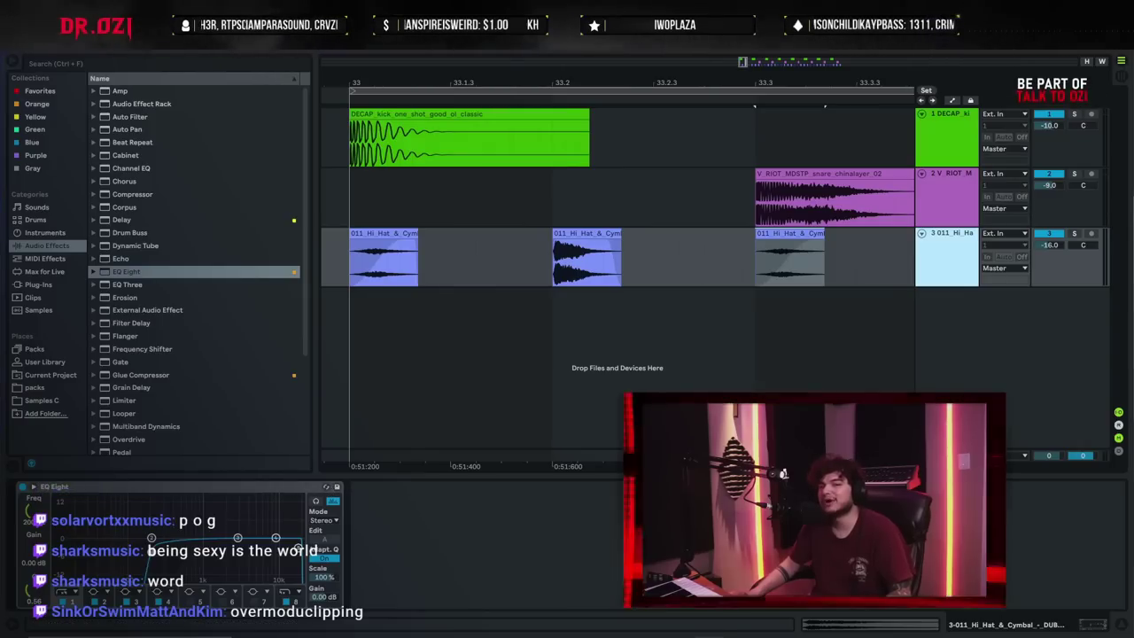
drag(481, 69, 377, 49)
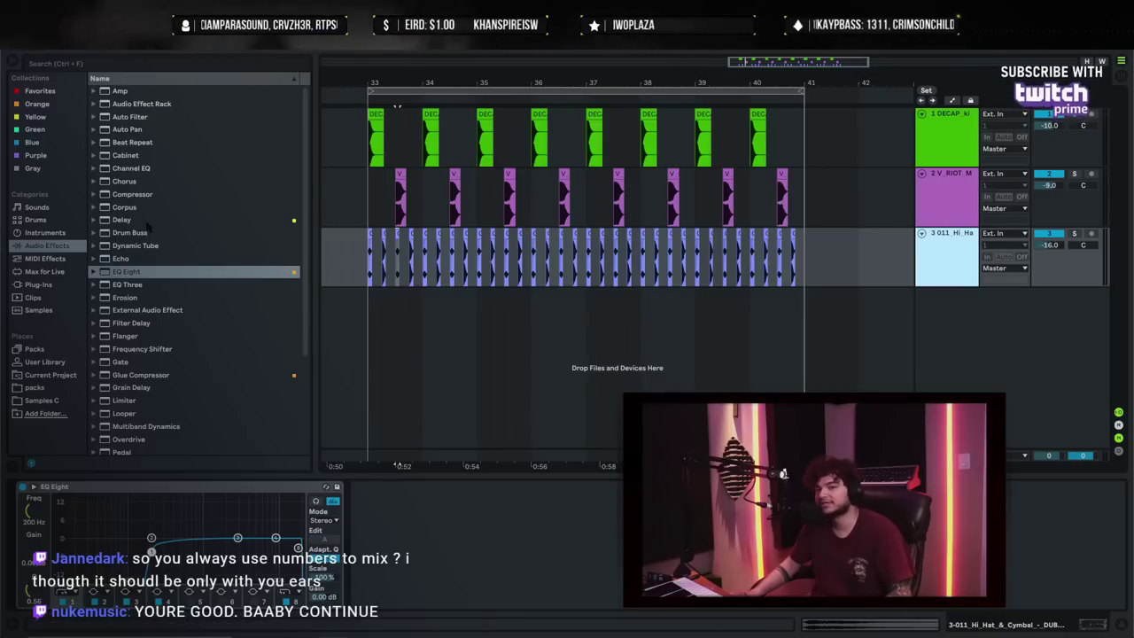
- Search the Samples C folder for "cymatics" and open the Rides folder of Cymatics - X Ultimate Sample Pack - Part 1
click(49, 285)
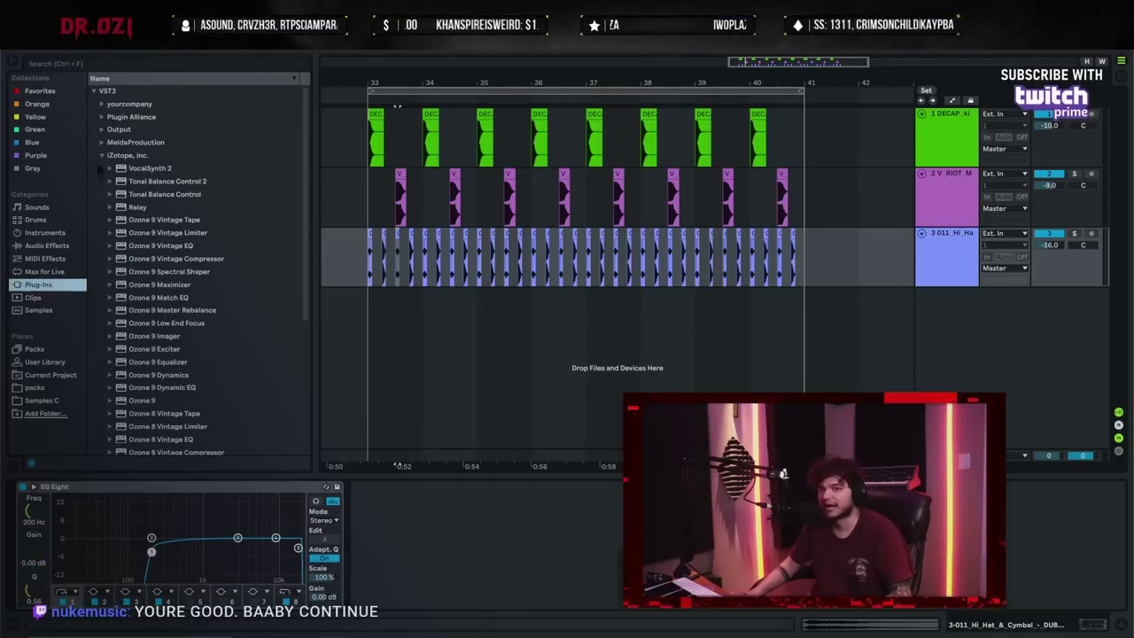
click(101, 155)
click(37, 389)
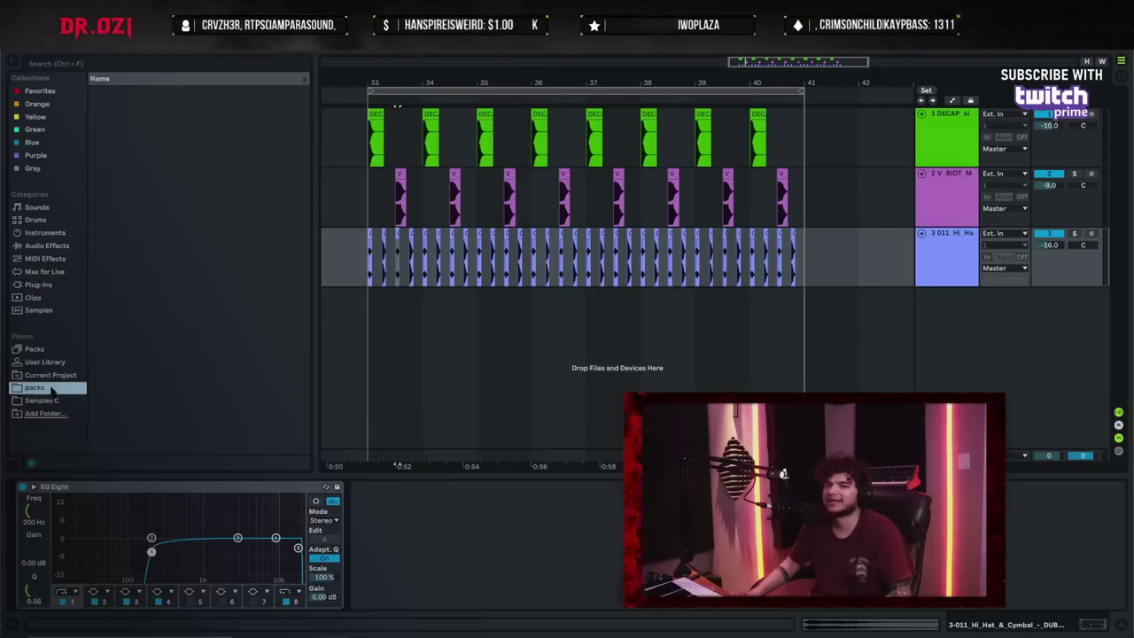
click(40, 401)
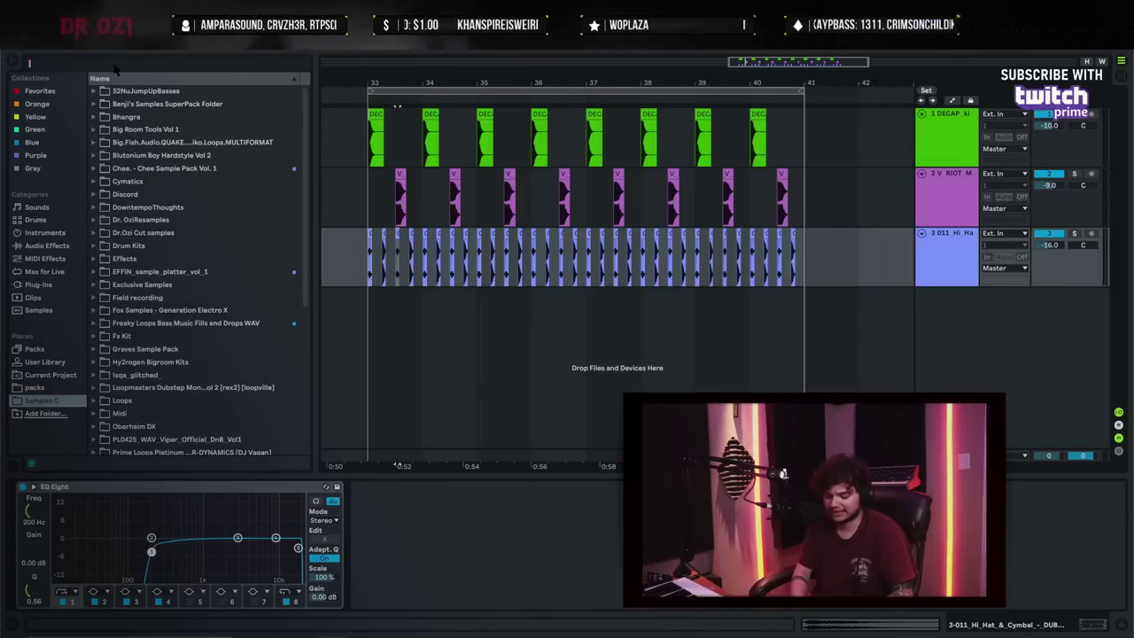
text(cymatics)
click(119, 92)
click(168, 247)
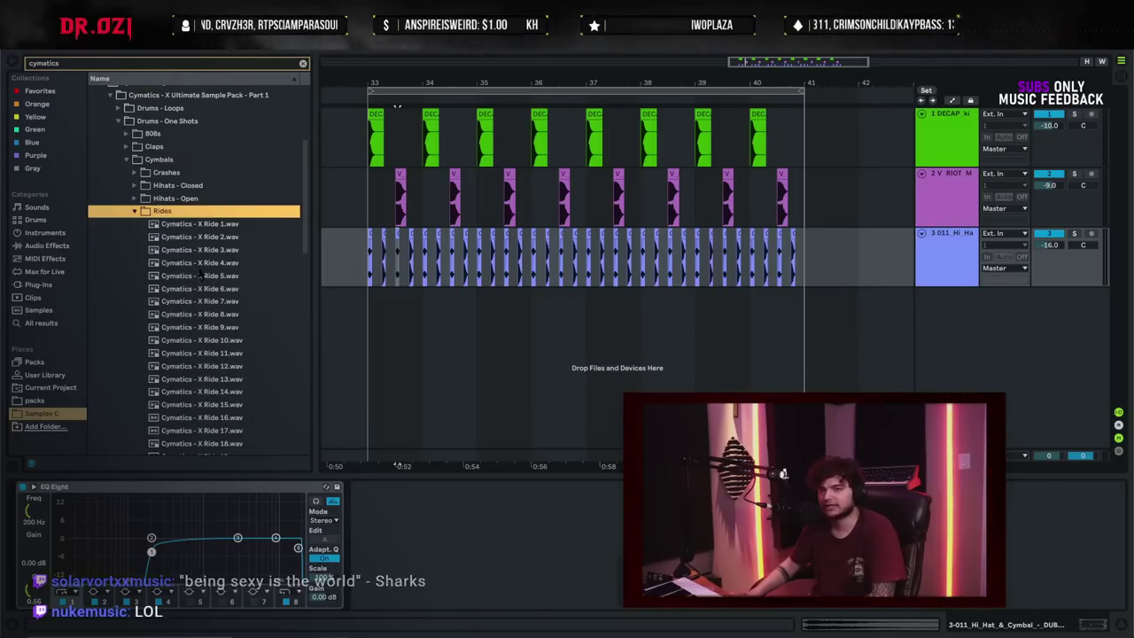
- Audition several ride samples and place Cymatics - X Ride 25 at bar 33 on a new track with its volume at -20.0 dB
click(236, 315)
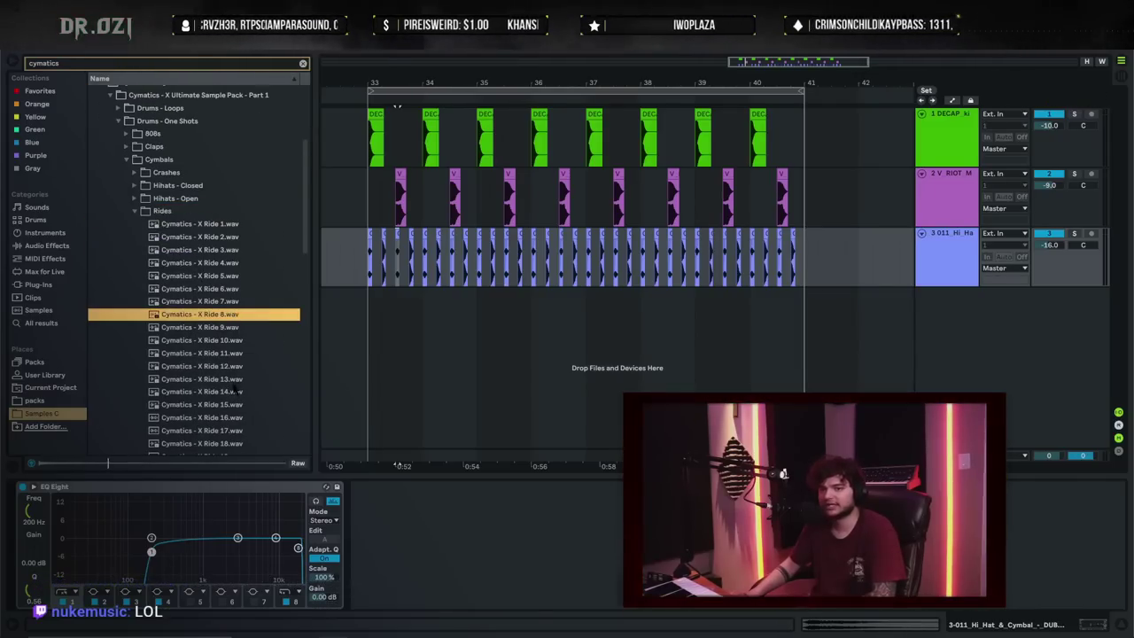
click(236, 380)
click(239, 407)
click(240, 417)
scroll(240, 416, down, 5)
click(243, 276)
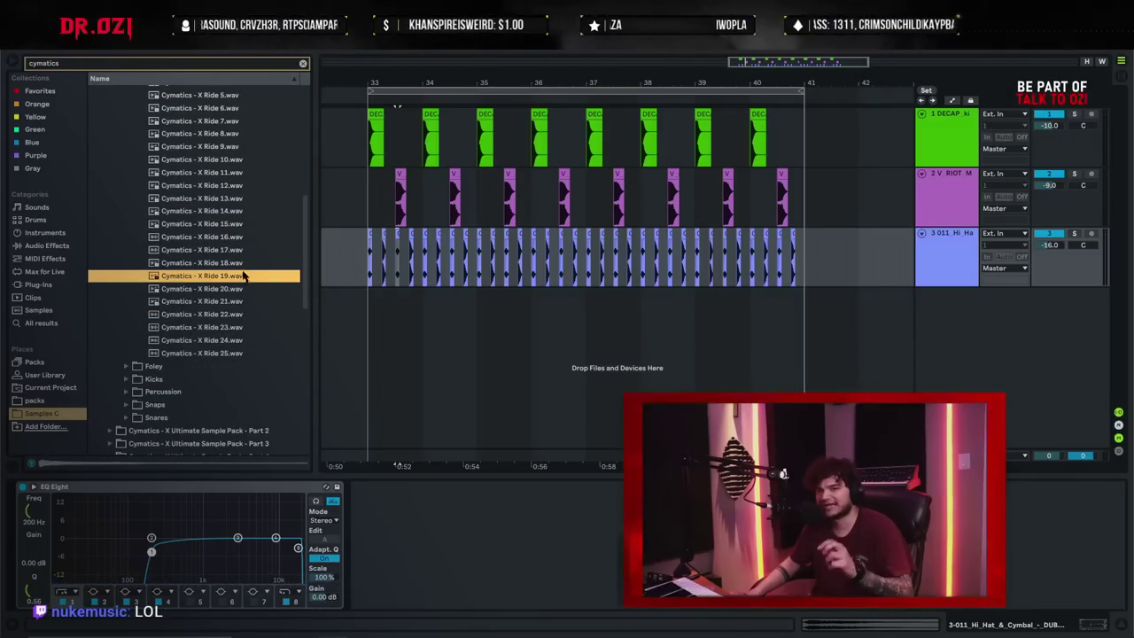
scroll(246, 257, up, 3)
click(234, 253)
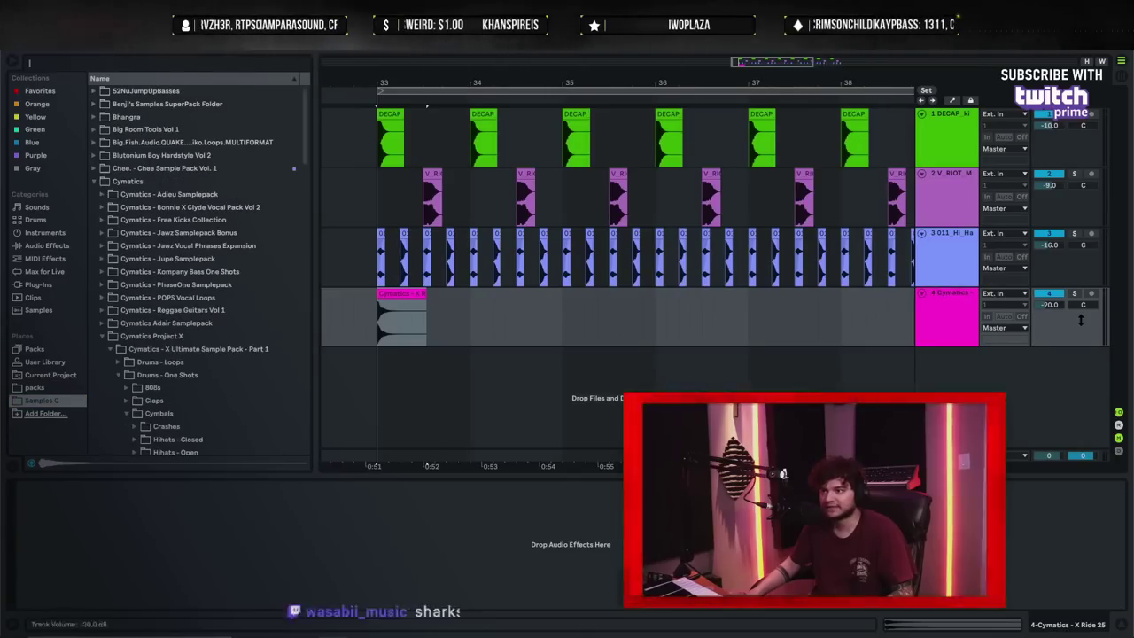
- Hide the device view and repeat the ride clip on every beat from bar 33 through bar 40
click(947, 341)
click(1122, 625)
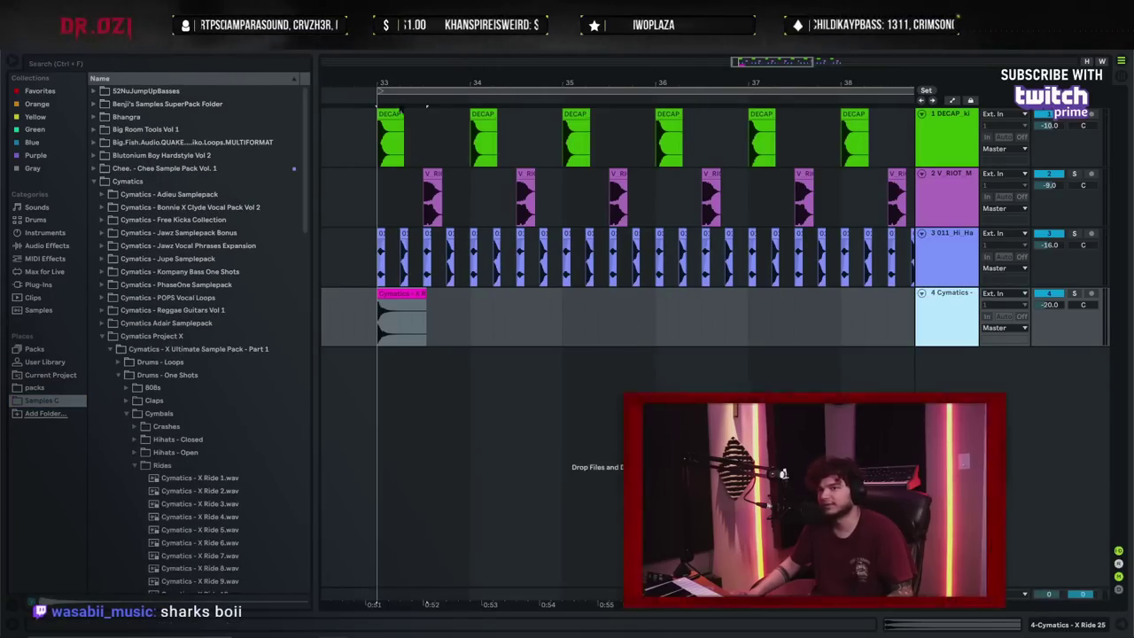
scroll(367, 334, up, 5)
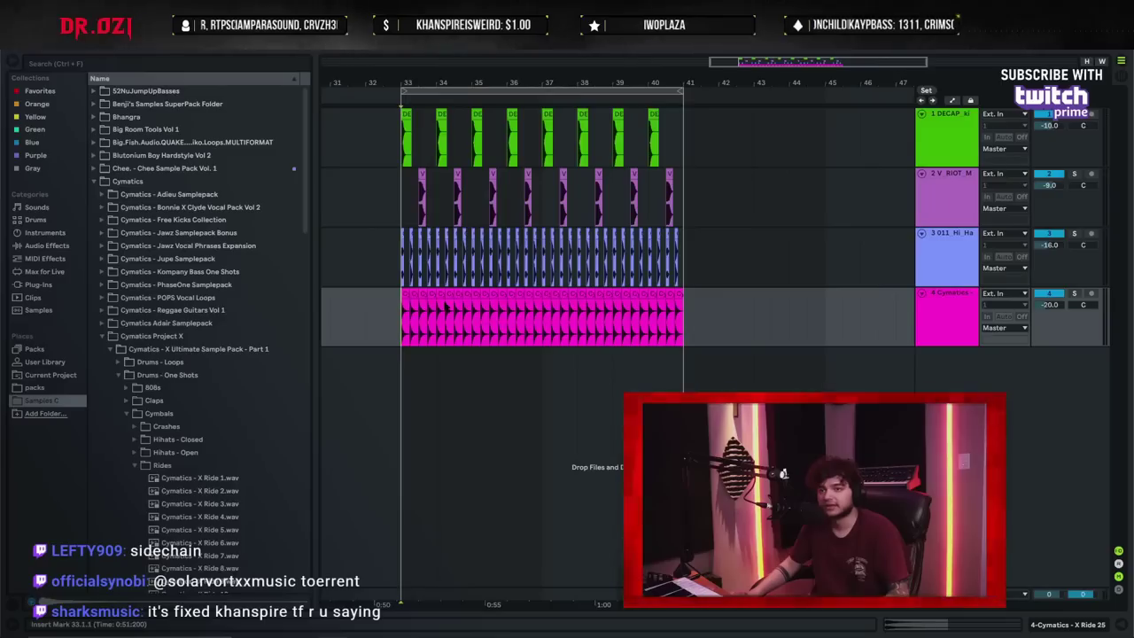
- Shape a fade-in and a fade-out on the ride clip under the snare at 33.3
drag(401, 83, 415, 221)
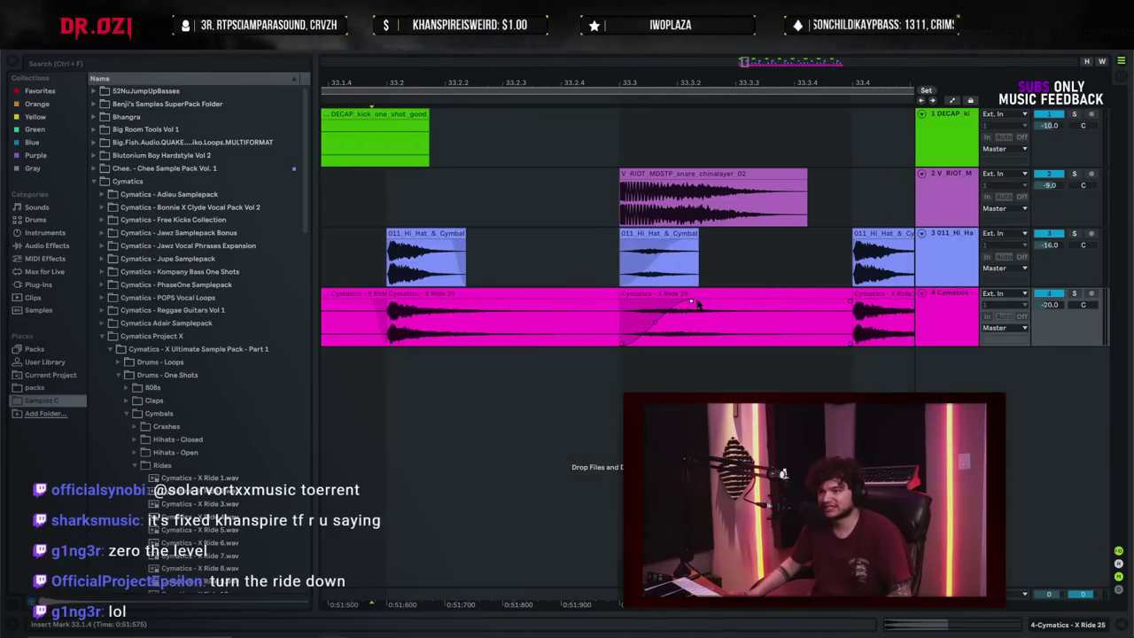
drag(851, 301, 792, 300)
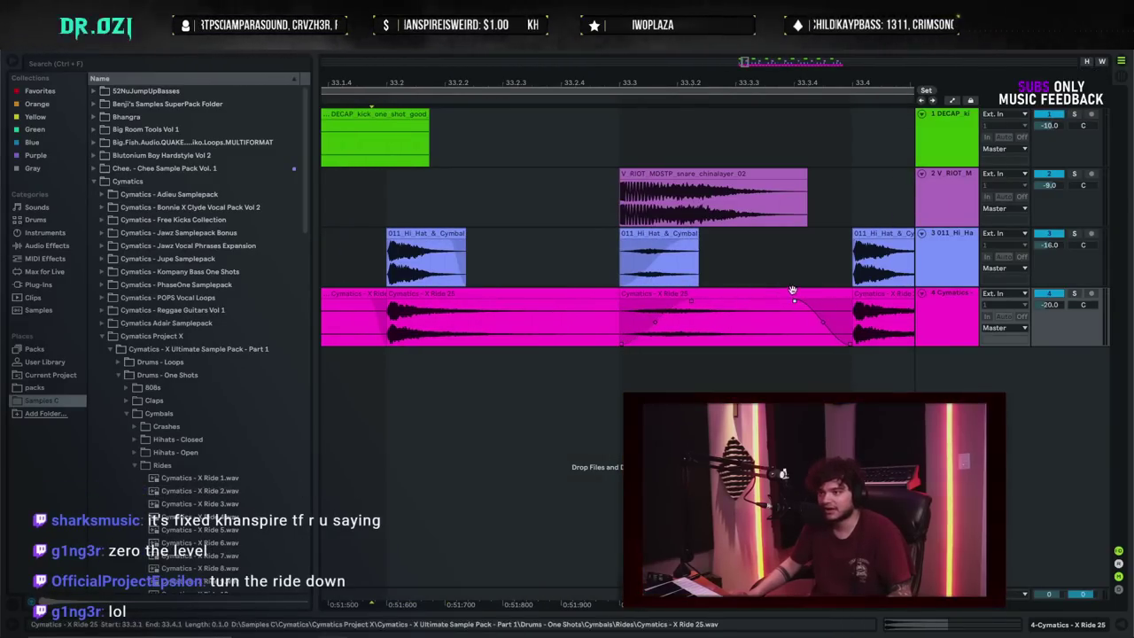
drag(759, 80, 582, 10)
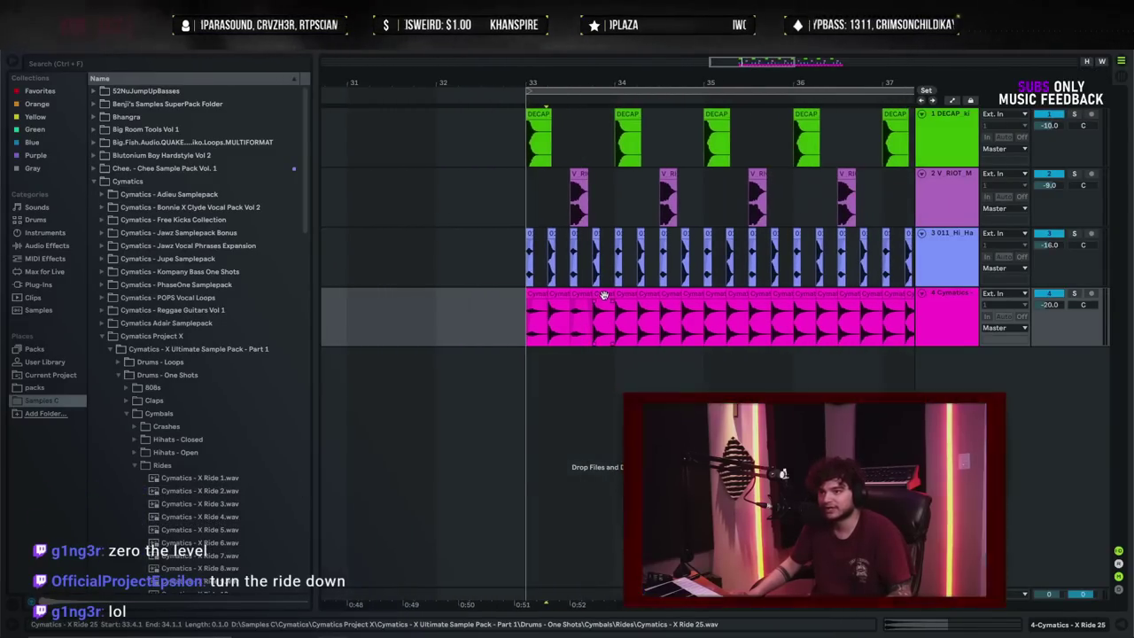
- Repeat the one-bar faded ride pattern from bar 33 through the end of bar 40
shift+click(533, 292)
key(ctrl+d)
key(ctrl+d)
key(ctrl+d)
key(ctrl+d)
key(ctrl+d)
key(ctrl+d)
key(ctrl+d)
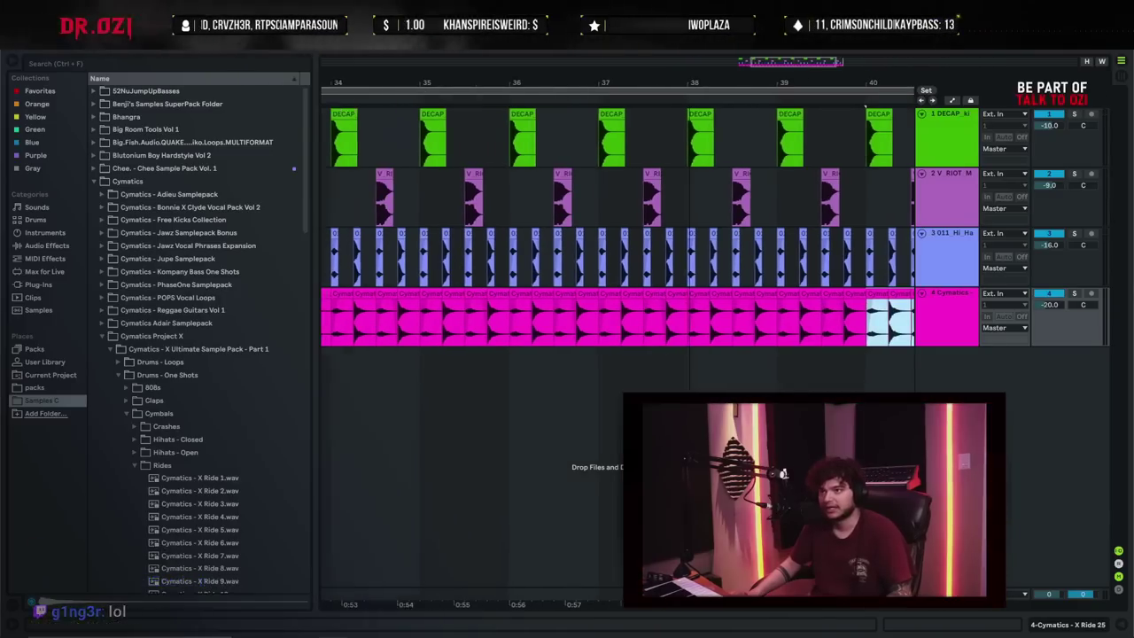
drag(498, 82, 369, 75)
- Show the ride track's device chain and lower the track's volume to -inf dB
double_click(956, 323)
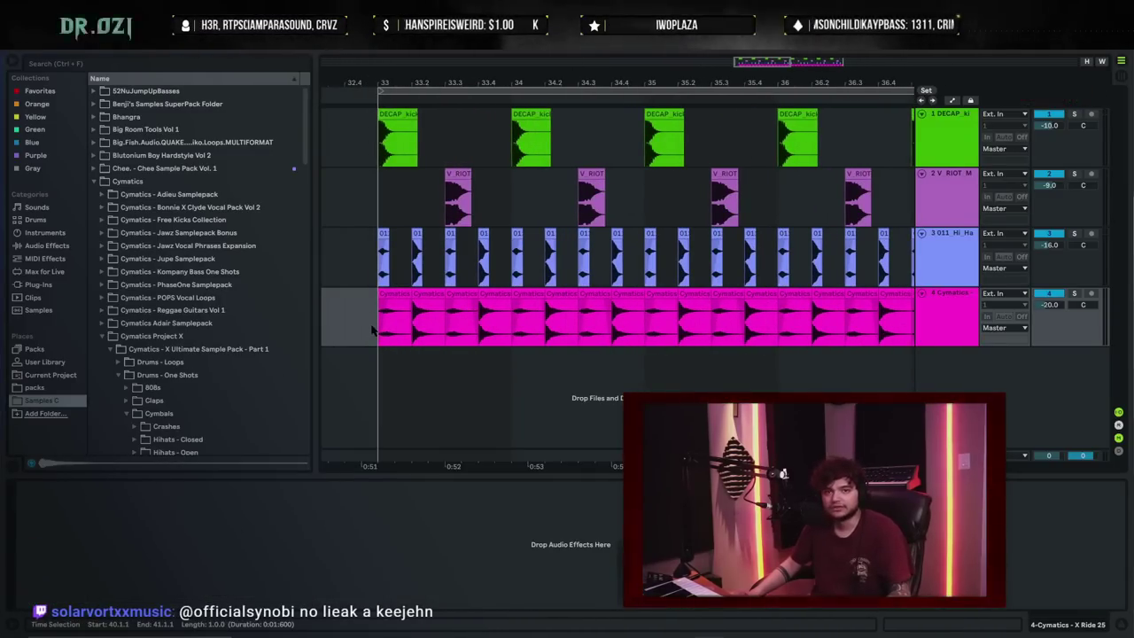
key(Tab)
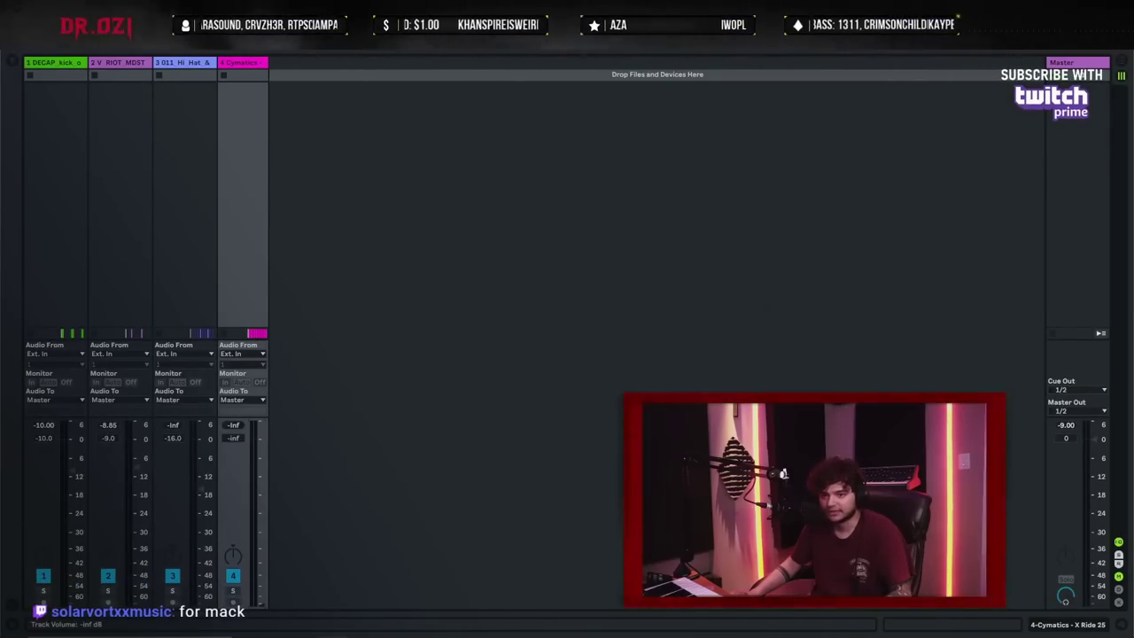
key(Tab)
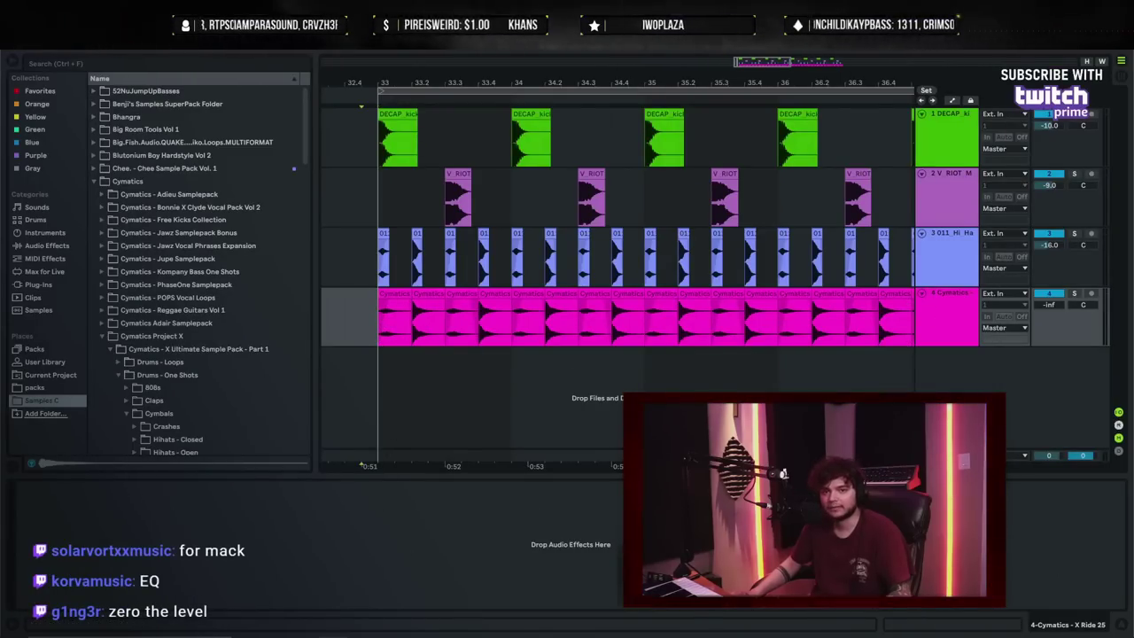
- Add an EQ Eight to the ride track with its low cut at 300 Hz
click(54, 248)
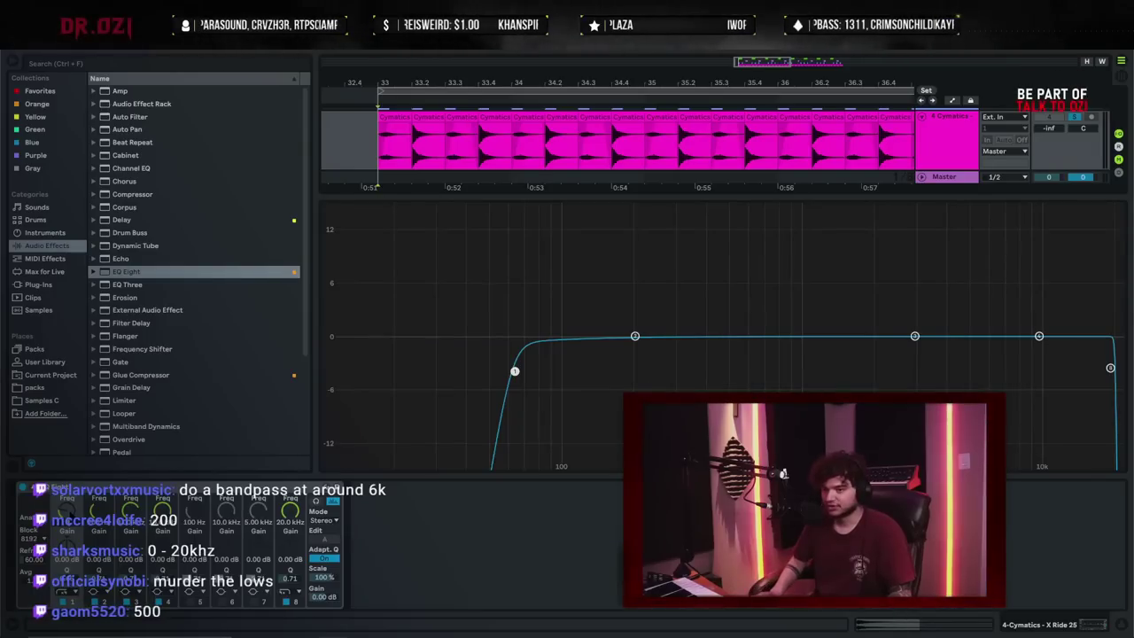
drag(514, 370, 677, 370)
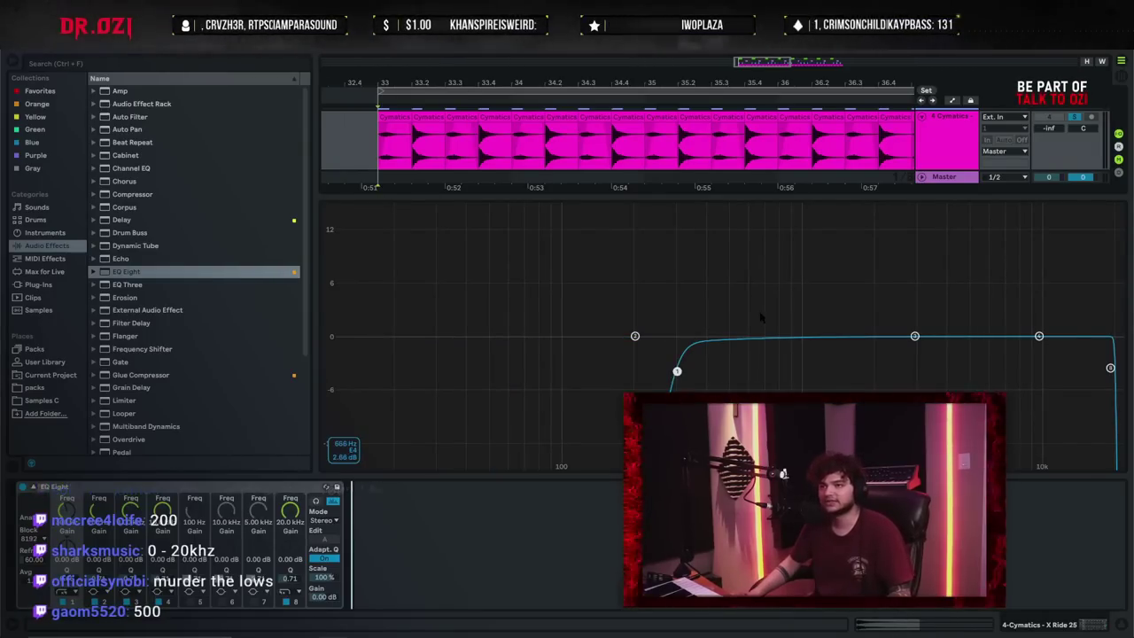
key(Escape)
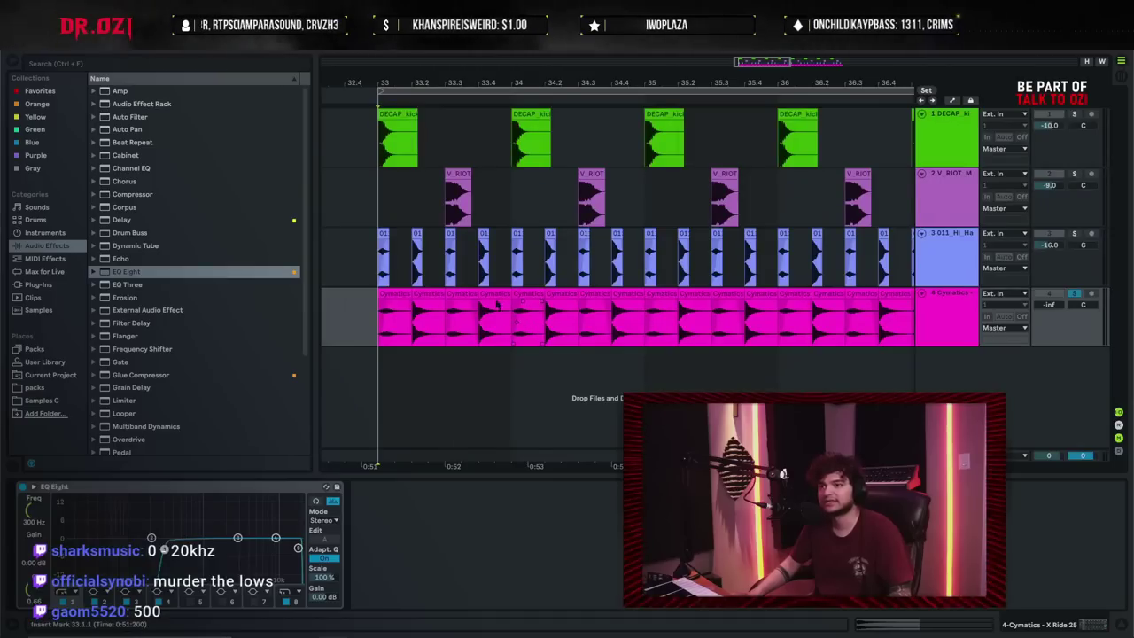
- Compare the EQ Eight curves on the kick, snare, hi-hat and ride tracks
click(381, 153)
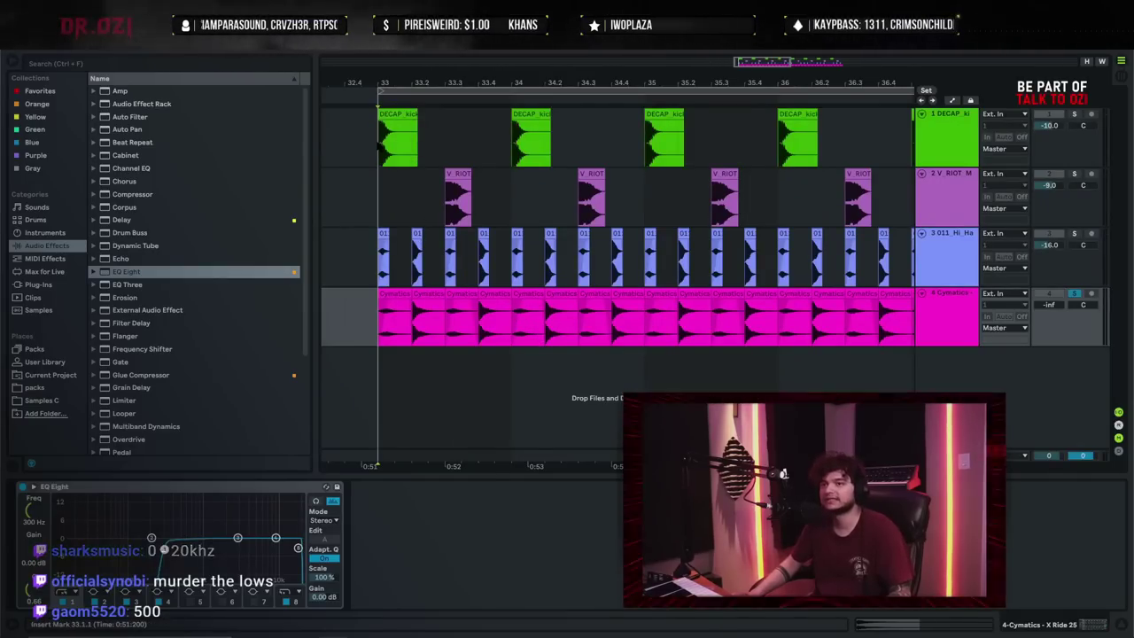
click(380, 146)
click(445, 205)
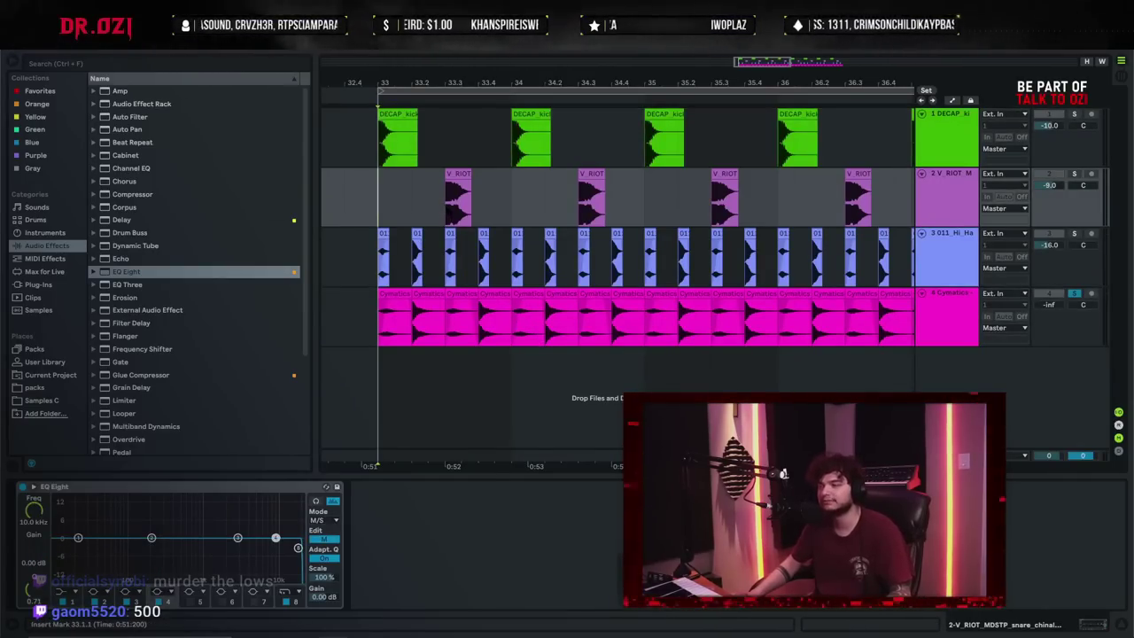
click(931, 332)
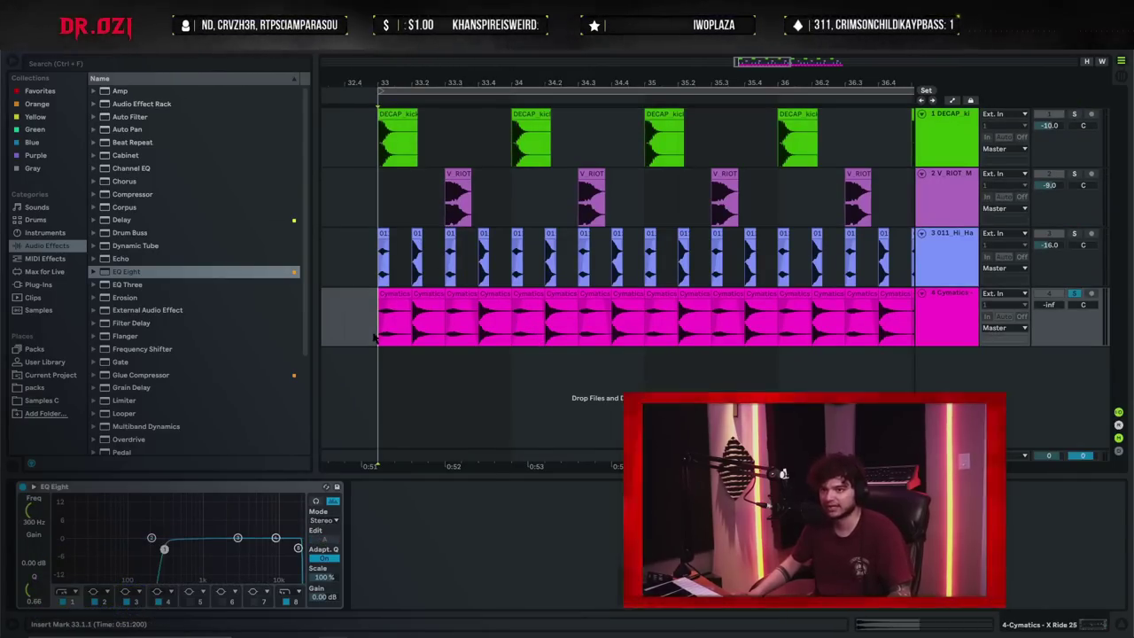
click(953, 314)
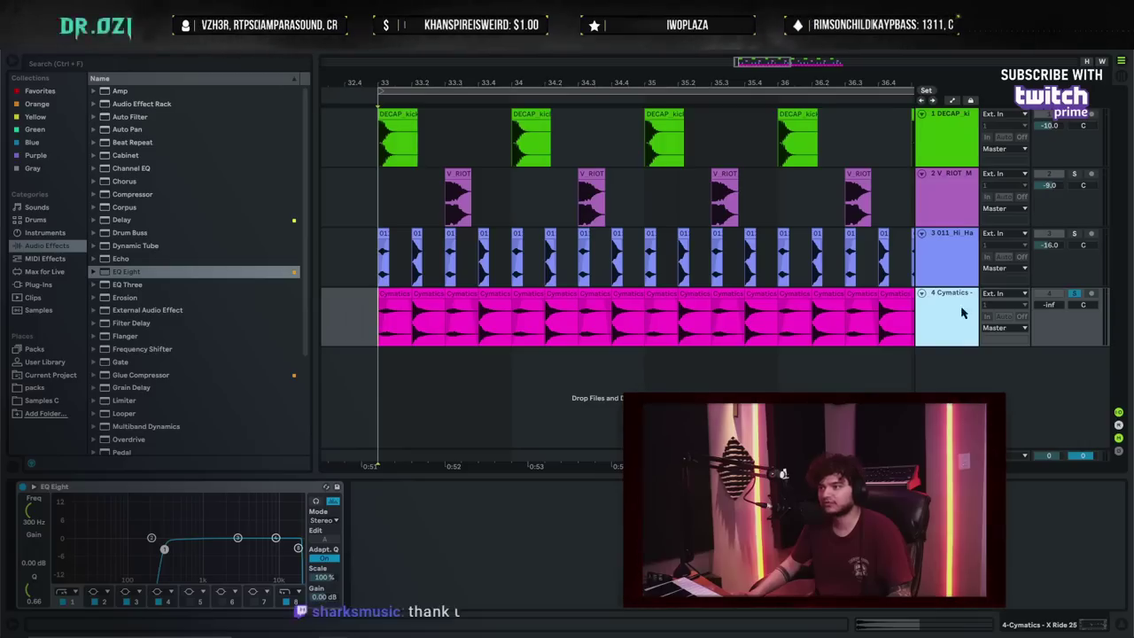
click(964, 140)
click(957, 214)
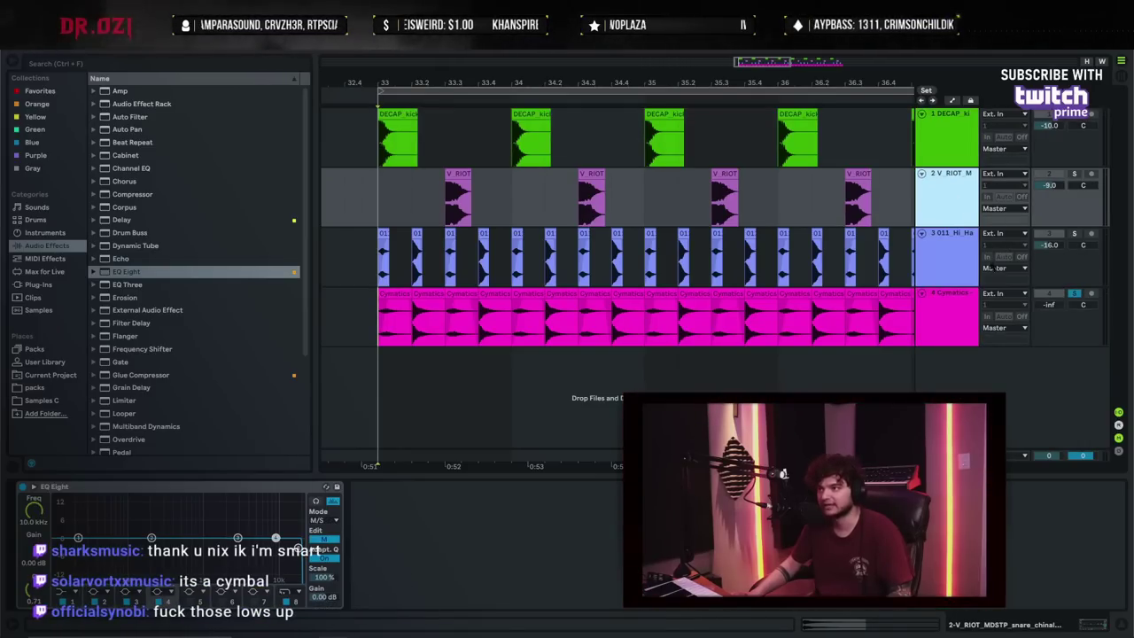
click(1082, 268)
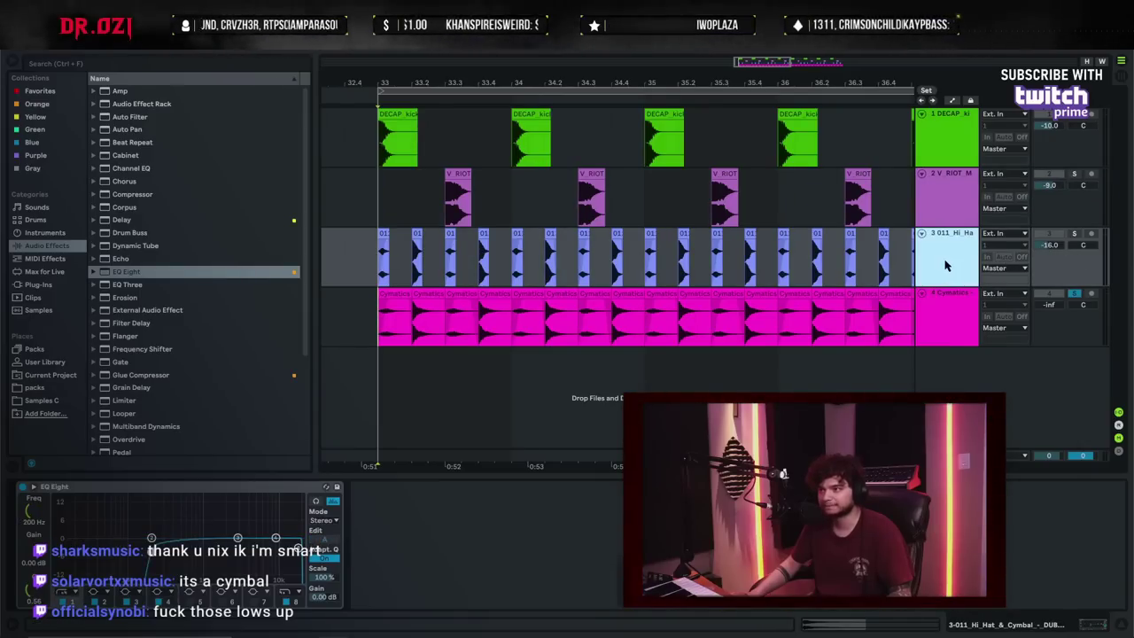
click(950, 330)
key(Tab)
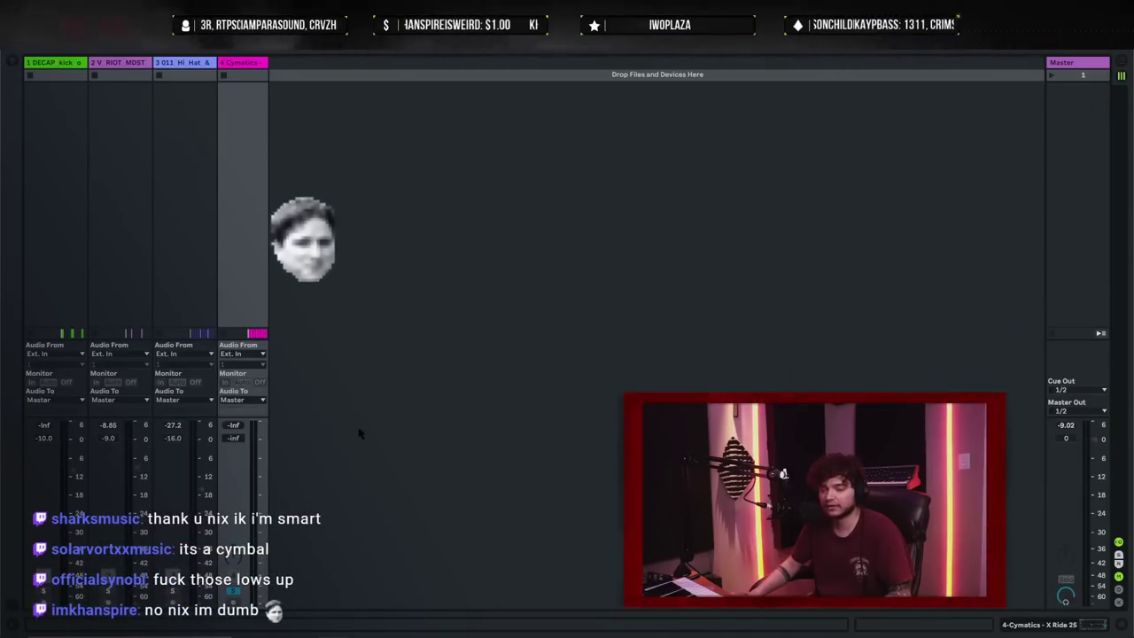
key(Tab)
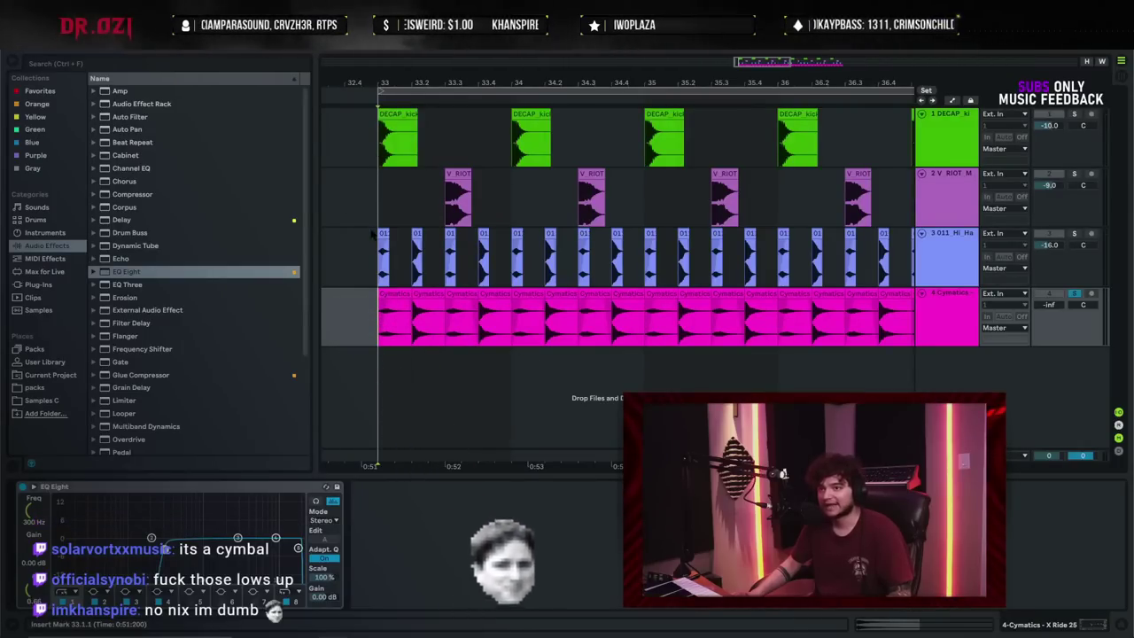
- Examine the ride's EQ Eight against those of the other drums, and inspect the hi-hat and ride clips in bar 33 up close
click(381, 146)
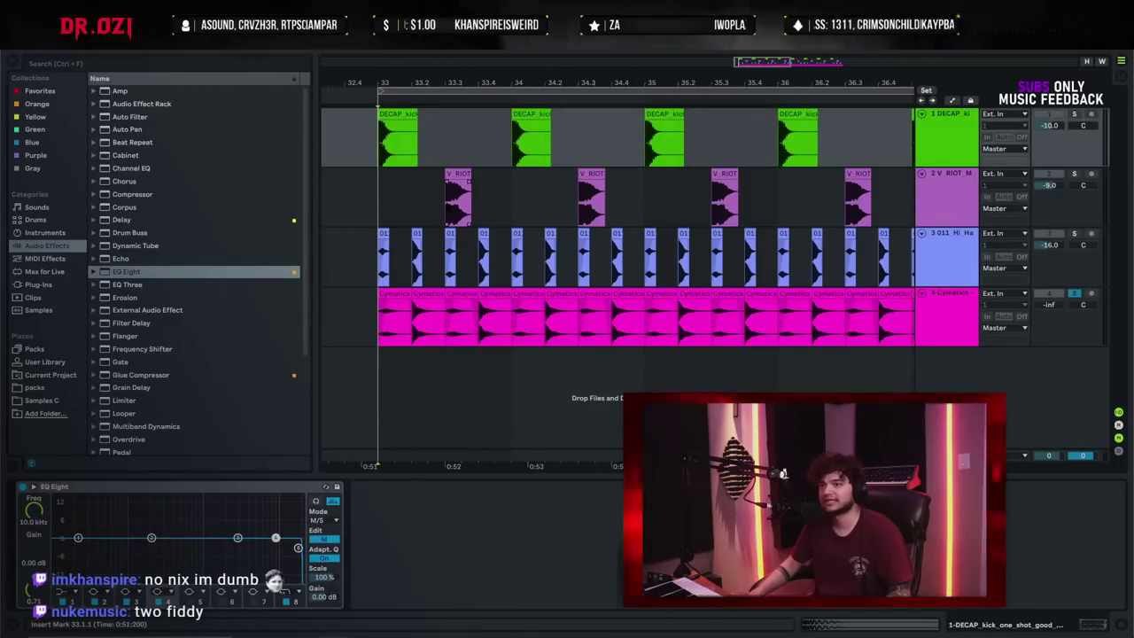
click(459, 206)
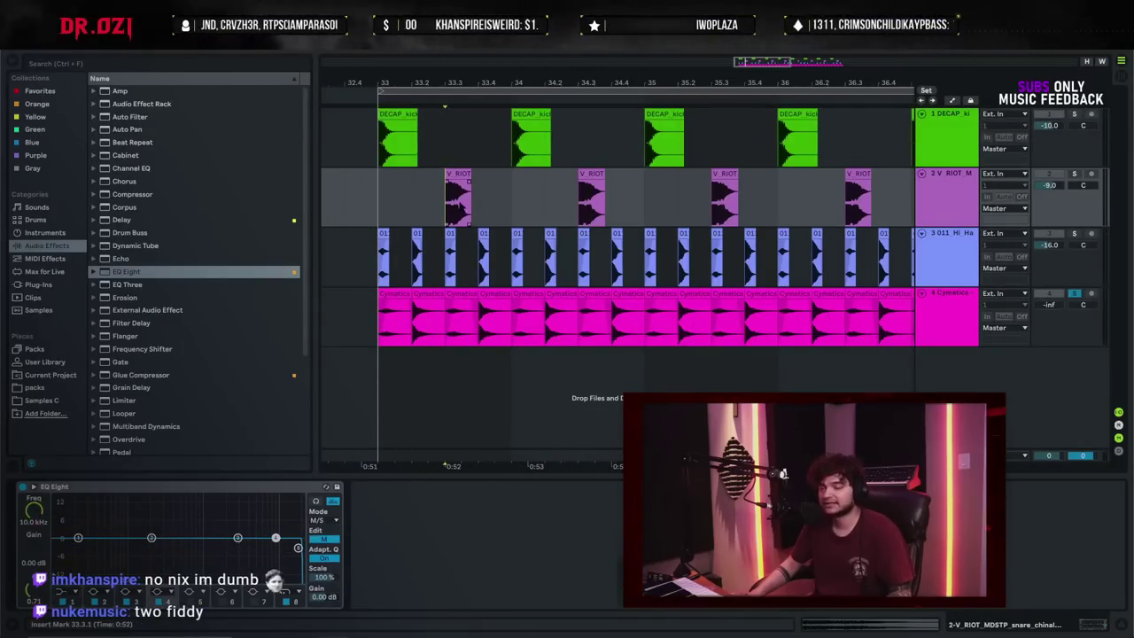
click(942, 319)
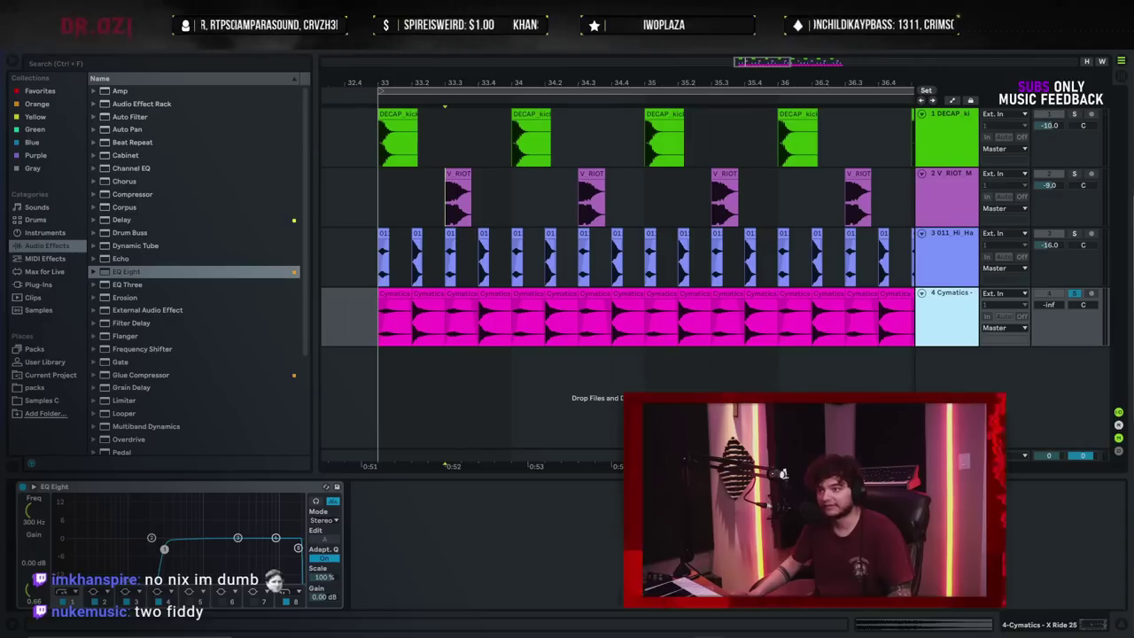
click(461, 545)
click(376, 324)
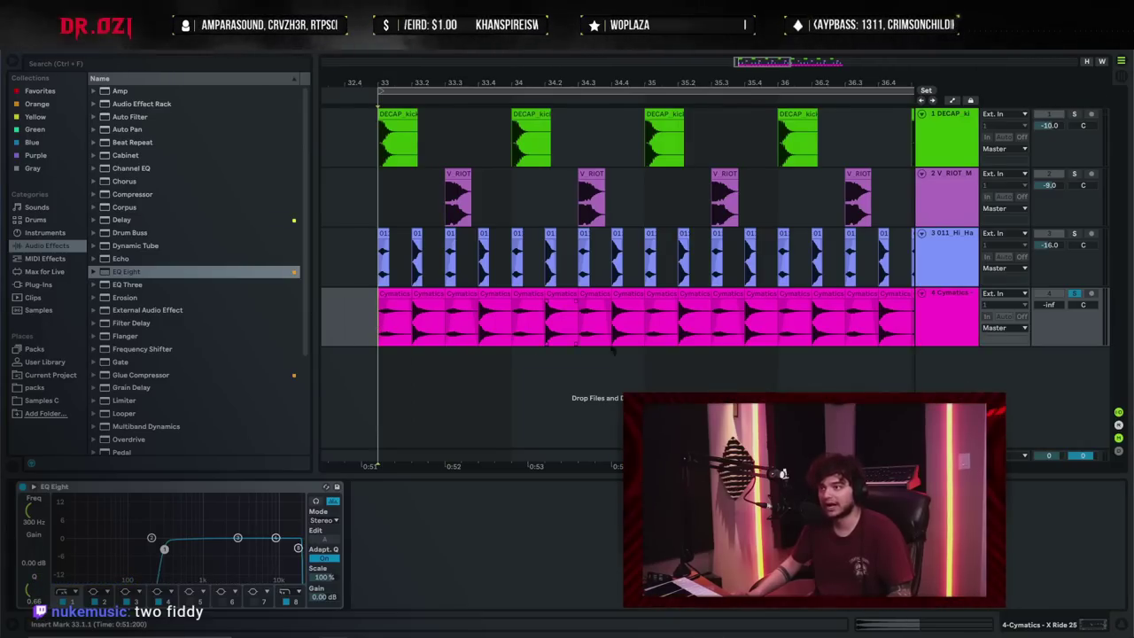
click(942, 319)
click(956, 242)
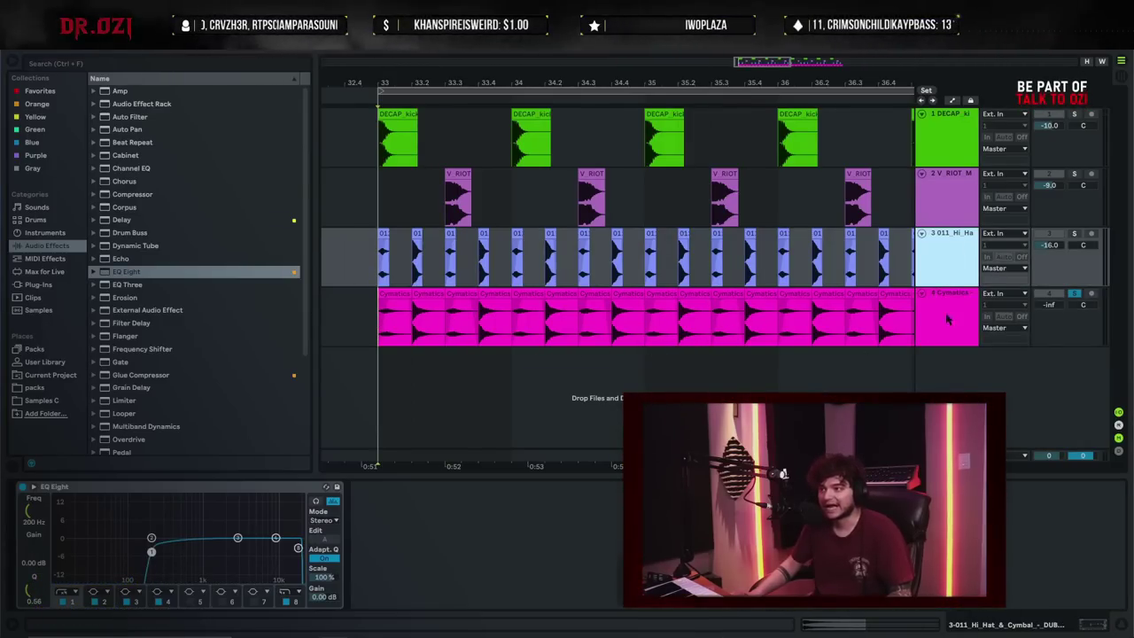
click(953, 322)
click(373, 262)
drag(401, 84, 400, 101)
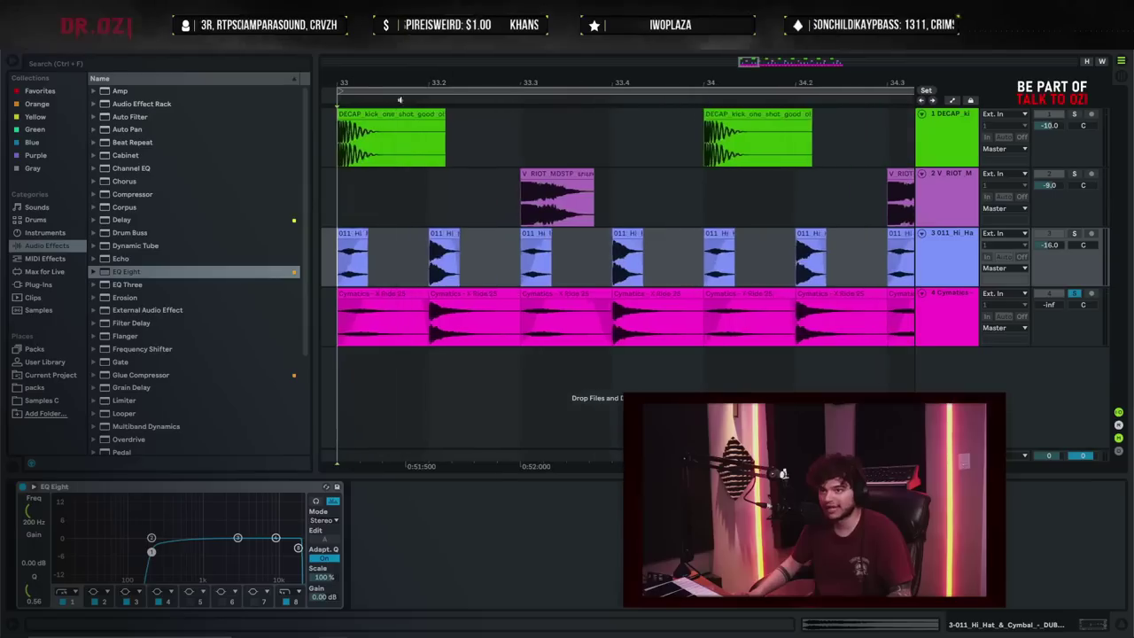
mouse_move(431, 270)
mouse_down()
mouse_move(457, 339)
mouse_move(523, 332)
mouse_up()
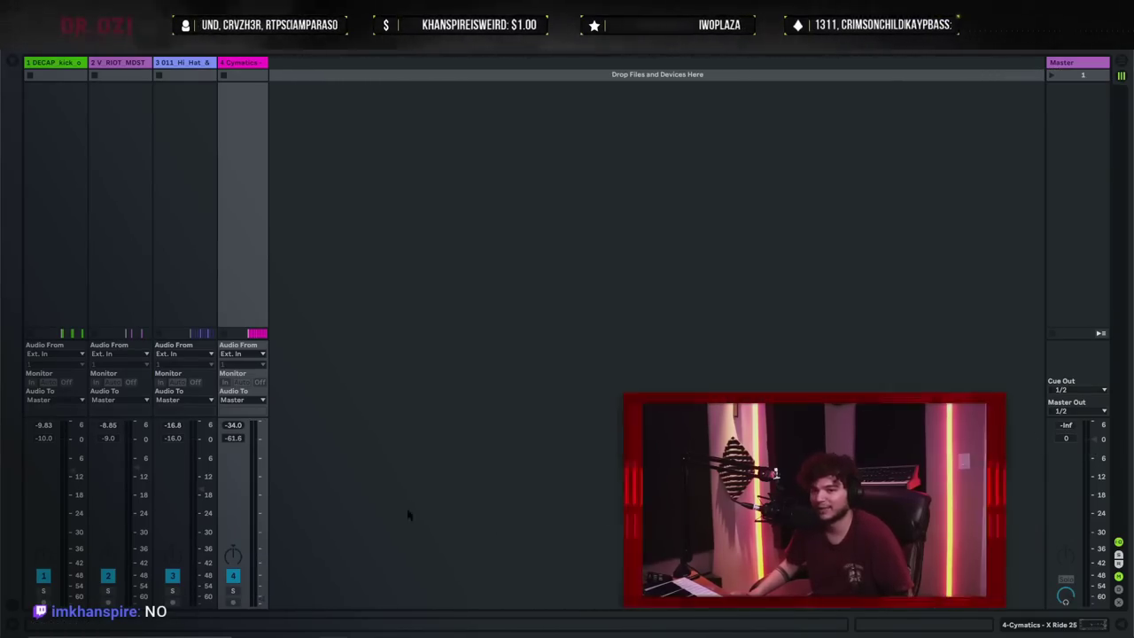
- Lower the kick to -11.0 dB, the snare to -10.0 dB and the hi-hat to -19.0 dB, and play the loop
click(164, 474)
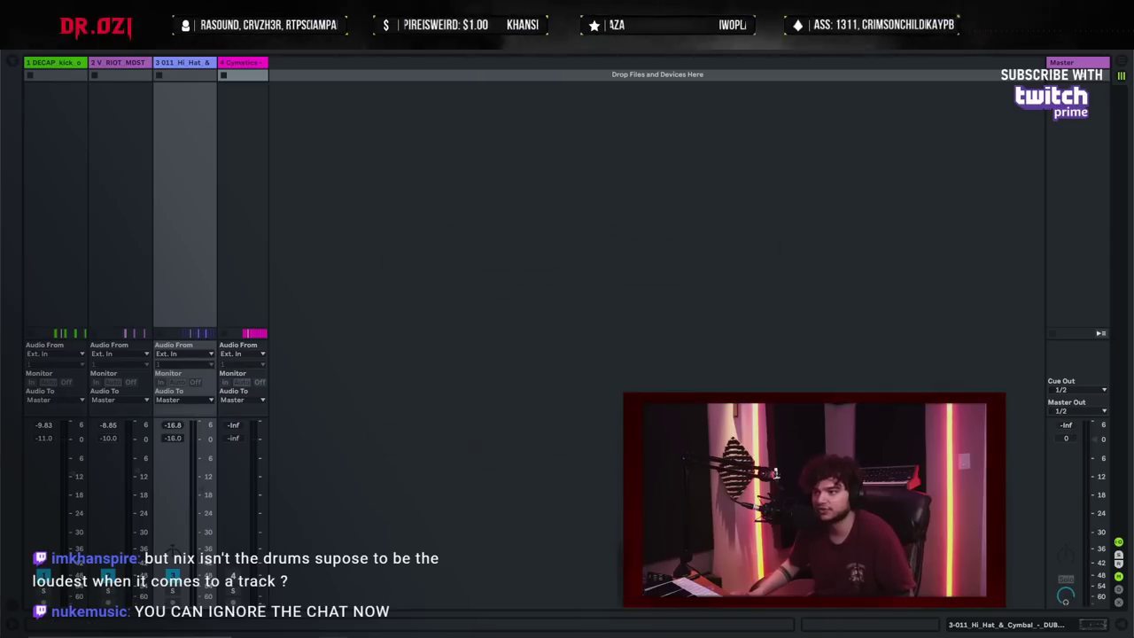
key(space)
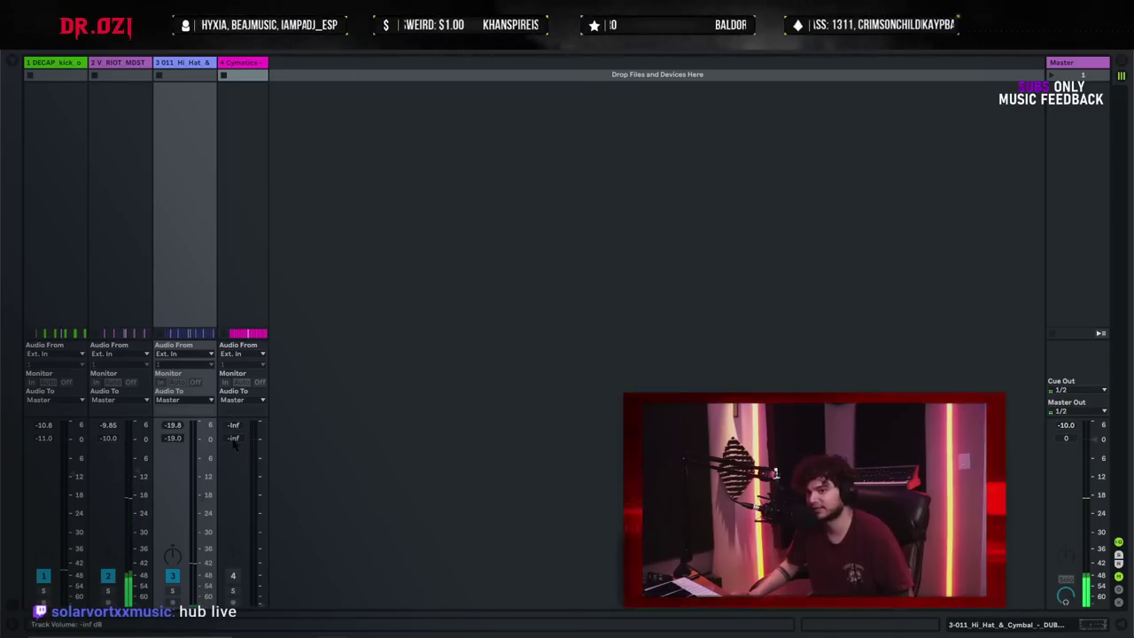
- Activate the ride track and raise its volume gradually from silence to -18.0 dB while the drums play
key(F4)
drag(237, 440, 236, 434)
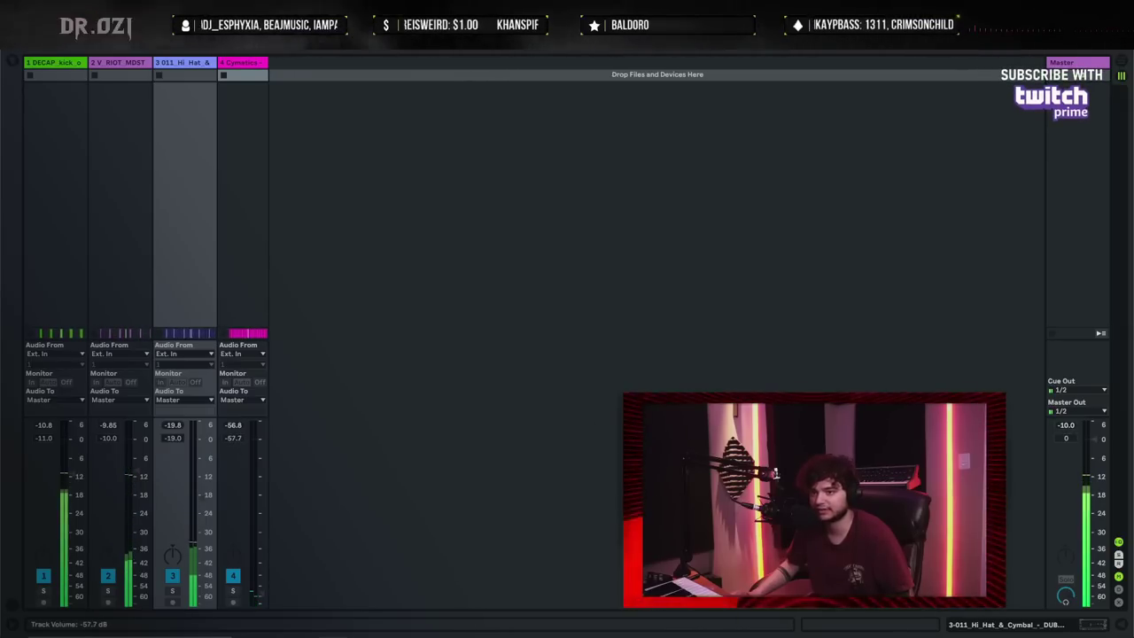
drag(235, 438, 235, 428)
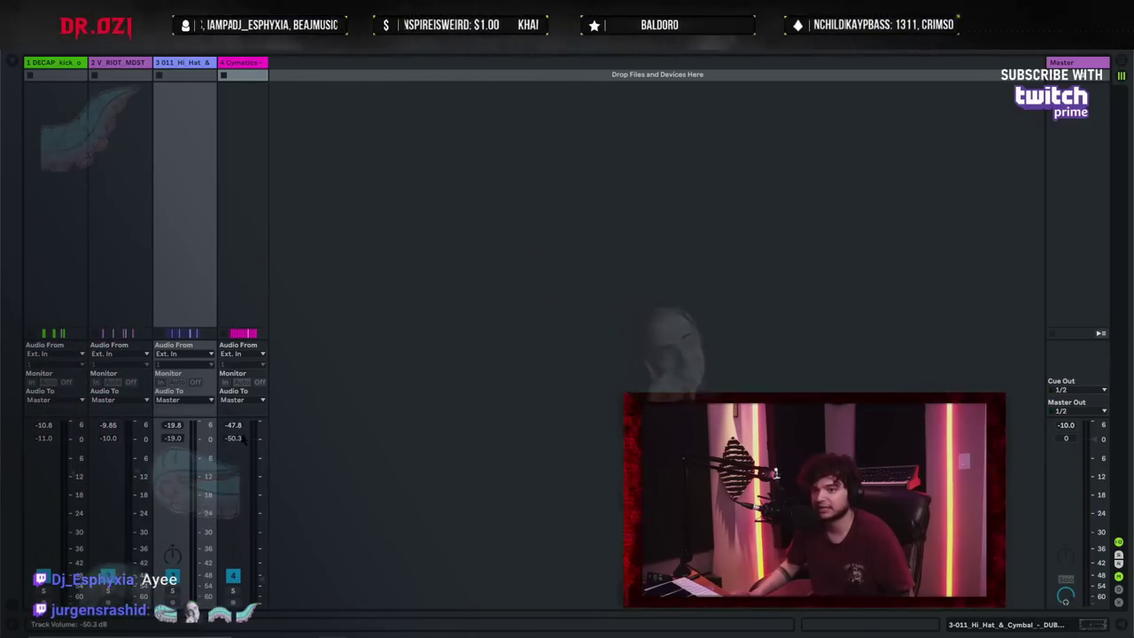
drag(237, 438, 237, 402)
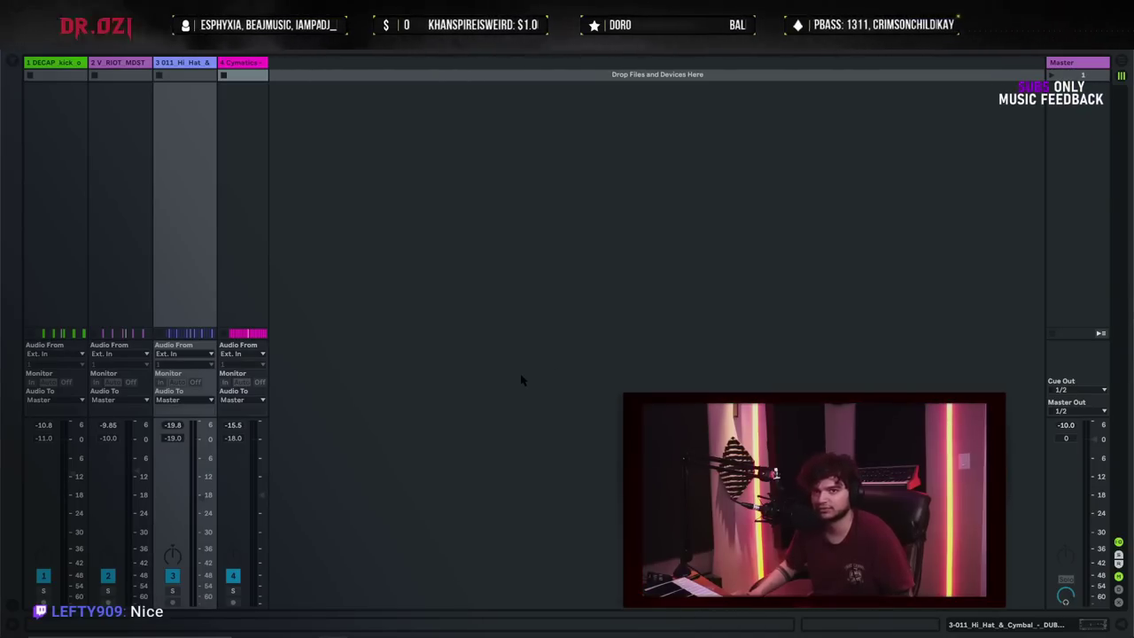
key(space)
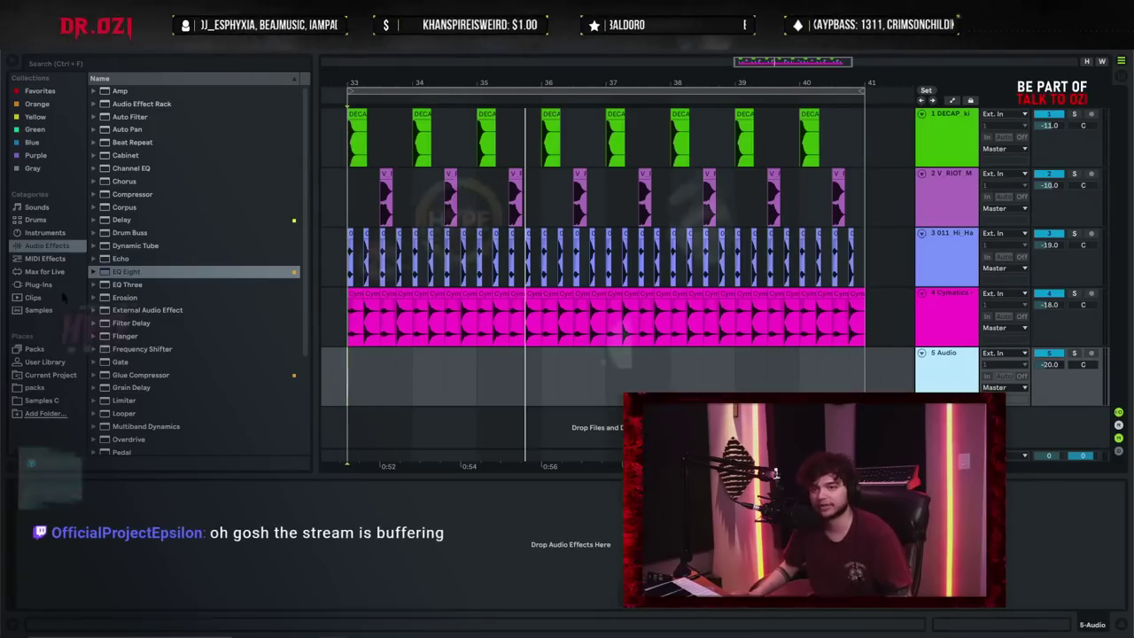
- Search the packs folder for "tambourin" and open Decap - Drums That Knock Vol. 6
click(38, 284)
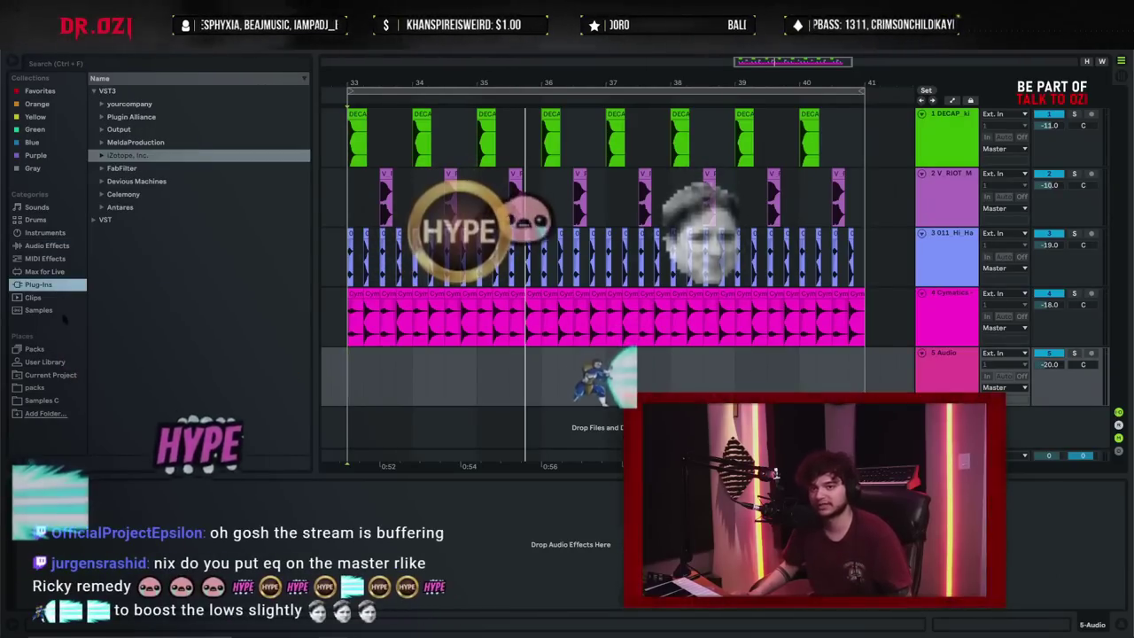
click(55, 388)
click(124, 63)
text(tambourin)
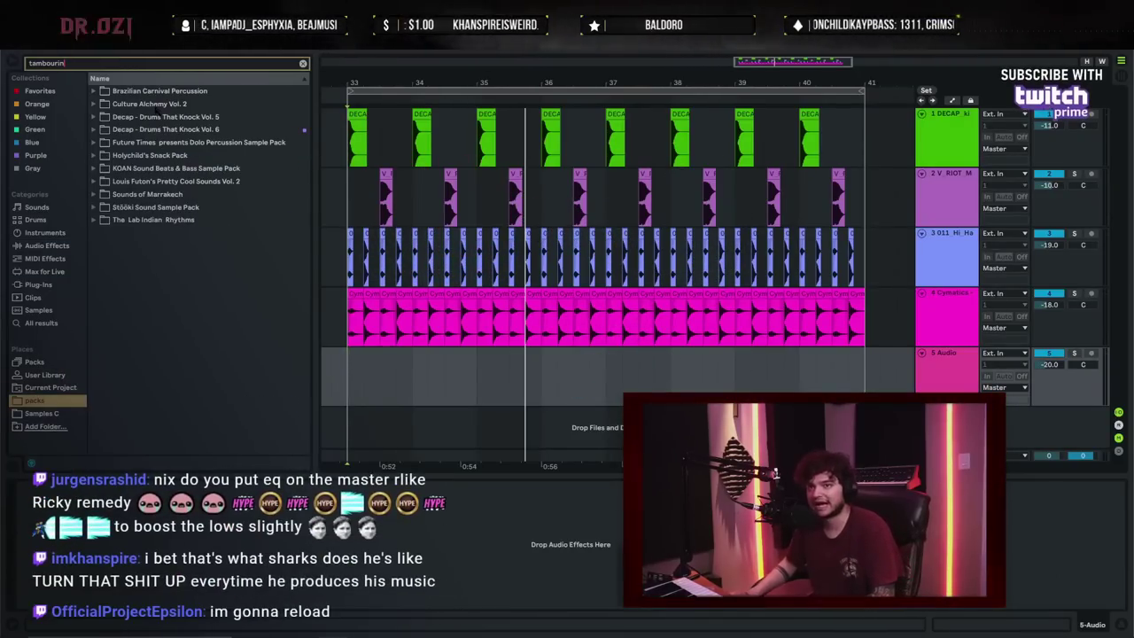
click(157, 129)
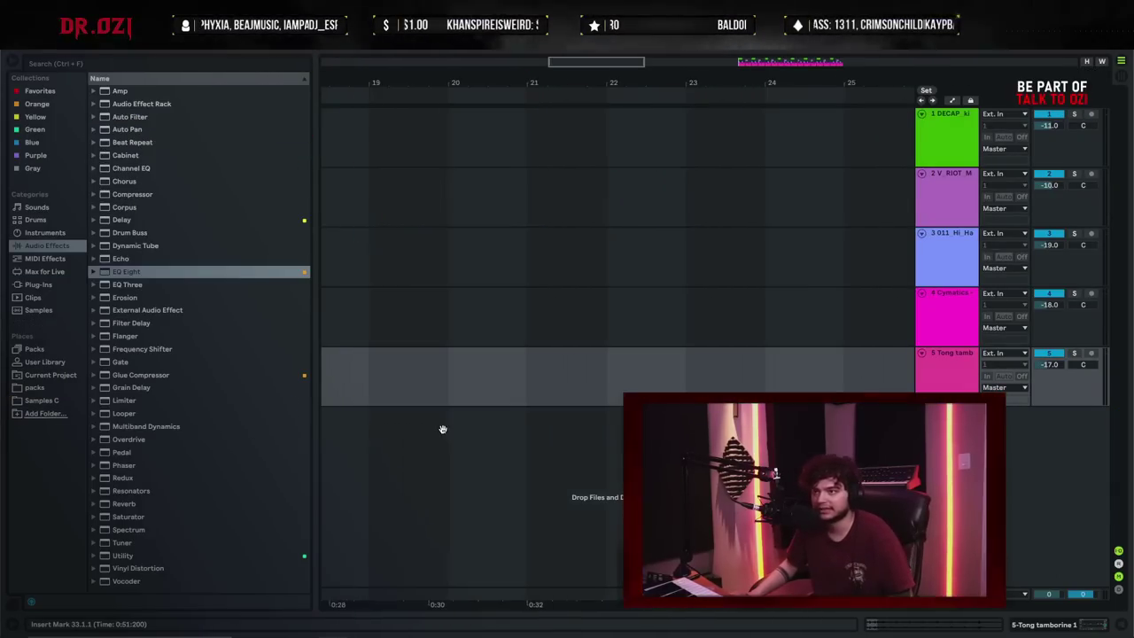
- Group the hi-hat, ride and tambourine tracks and name the group Tops
double_click(642, 81)
drag(753, 82, 894, 323)
click(921, 282)
click(940, 326)
click(948, 383)
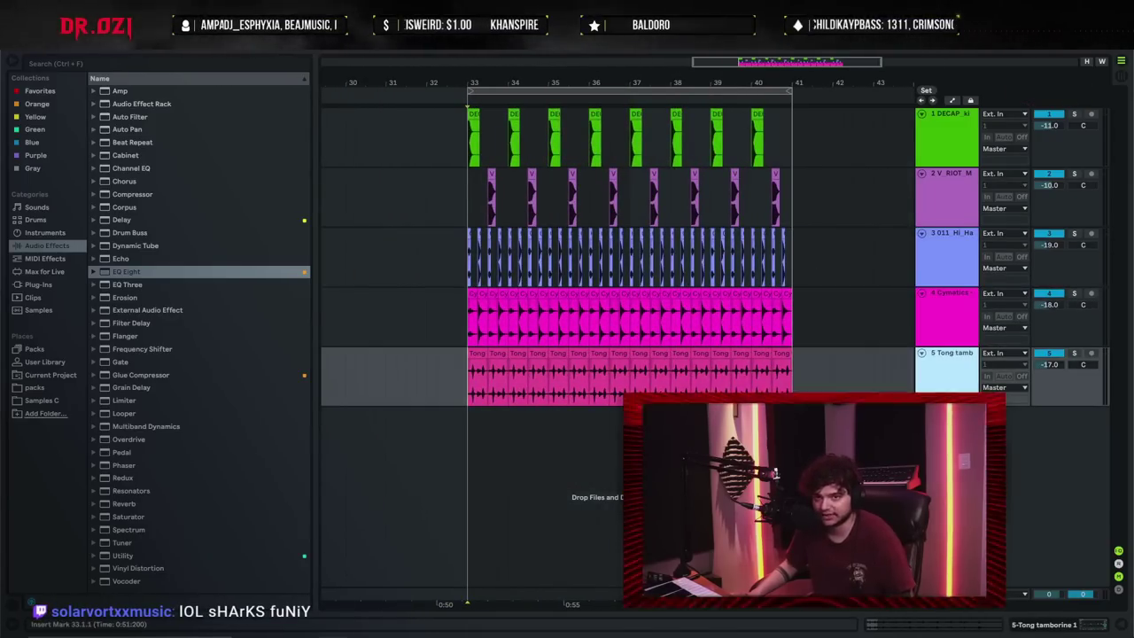
click(790, 376)
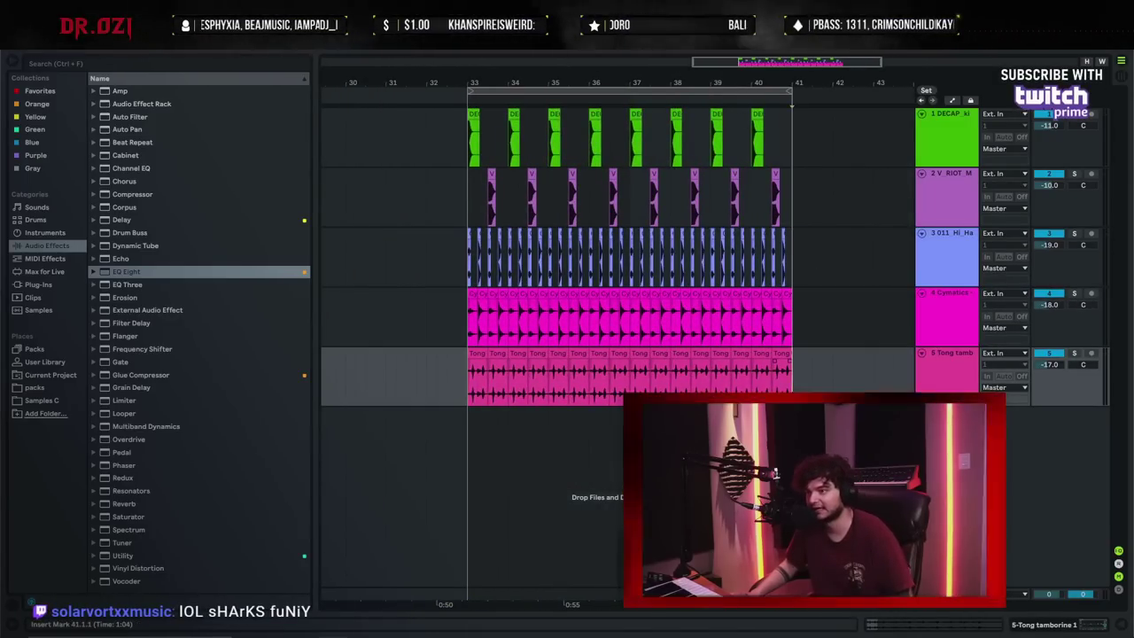
shift+click(959, 266)
key(ctrl+g)
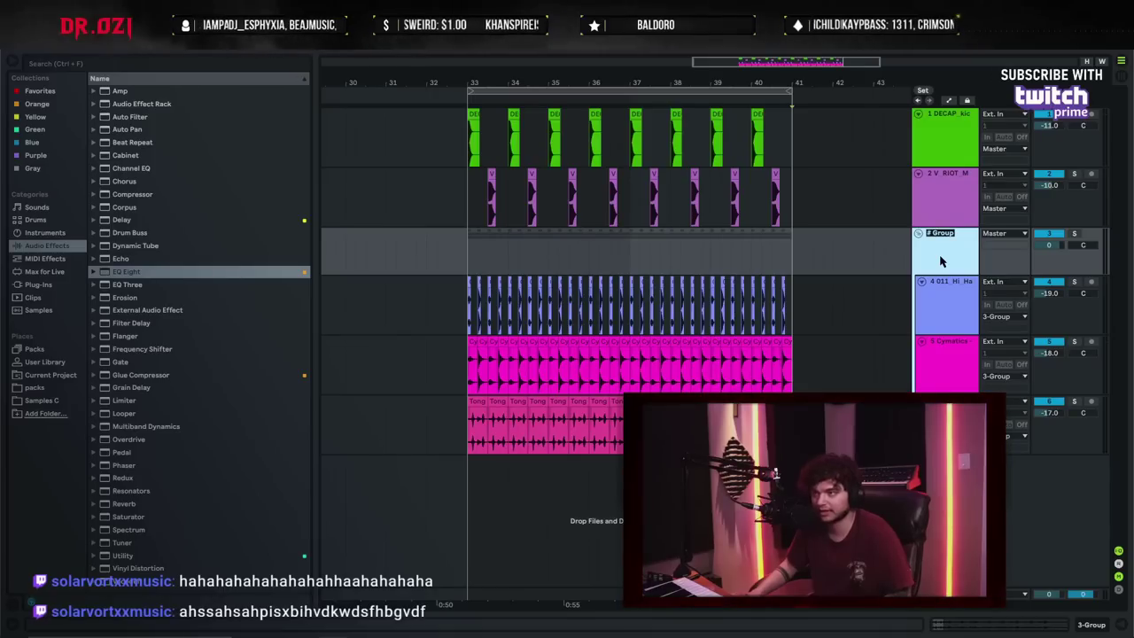
text(Tops)
key(Return)
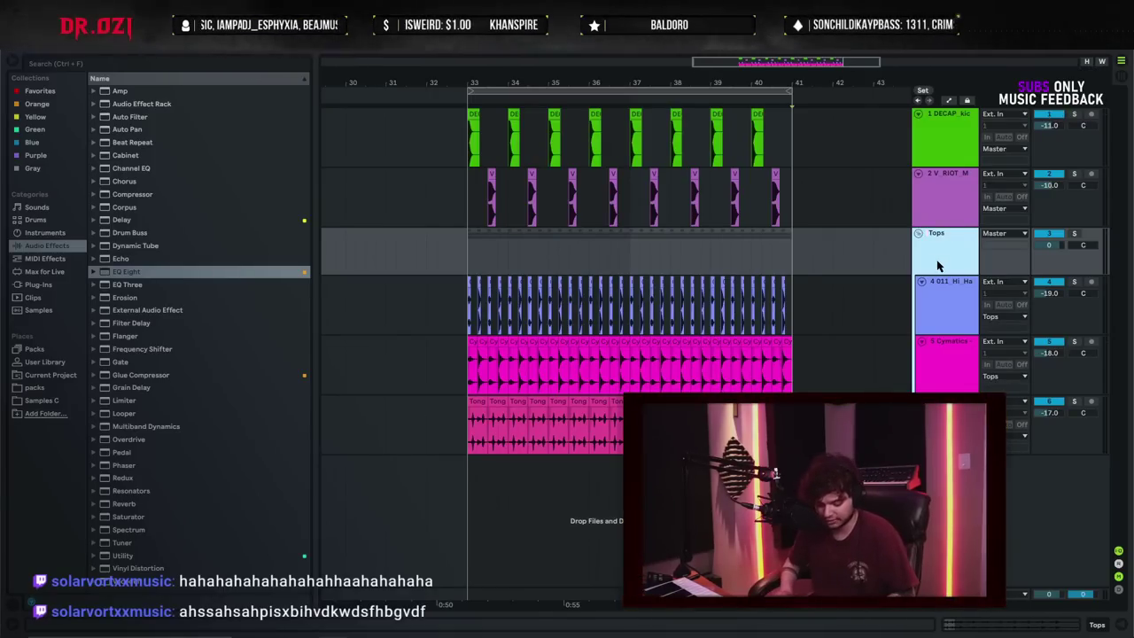
- Put a bell emoji in front of the Tops group's name and apply the group's blue colour to its tracks
key(super+period)
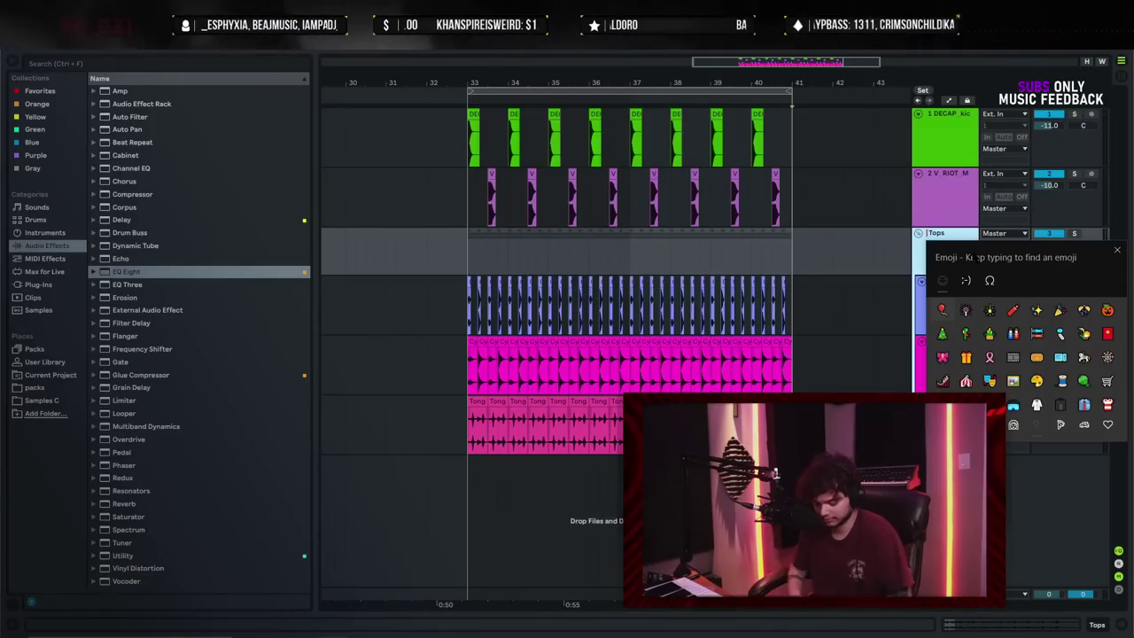
text(bell)
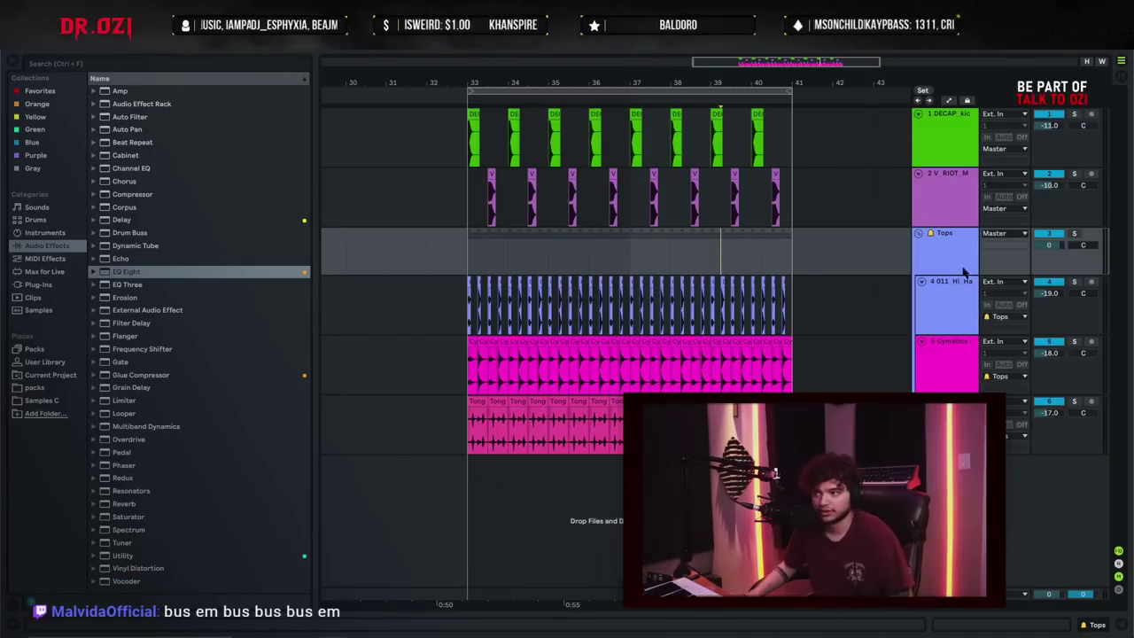
click(960, 264)
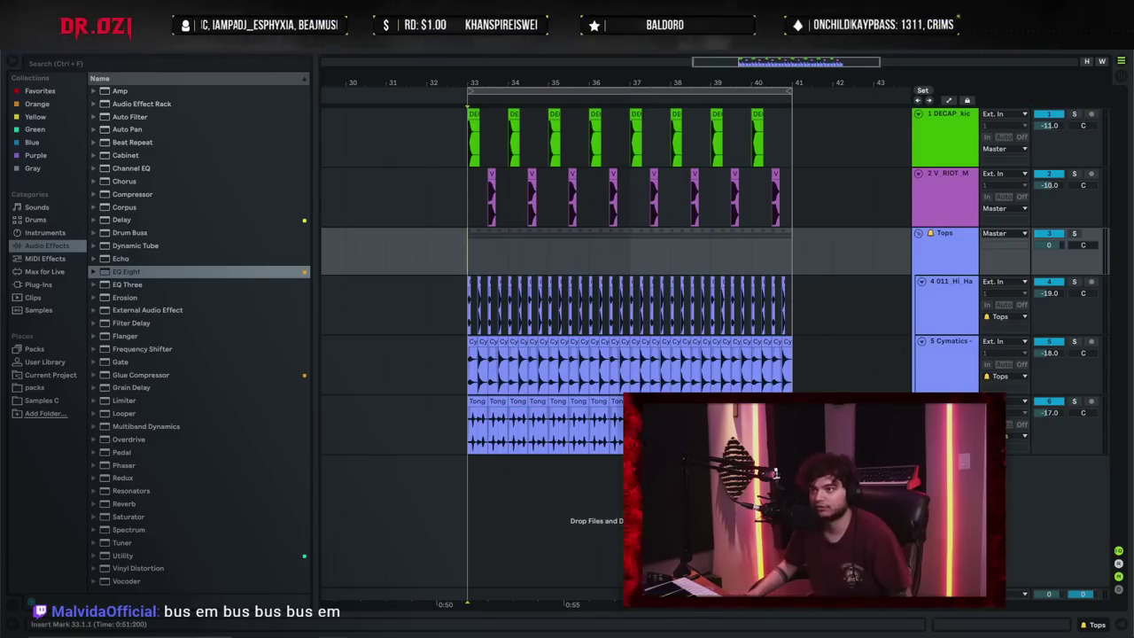
key(Down)
key(Down)
key(Down)
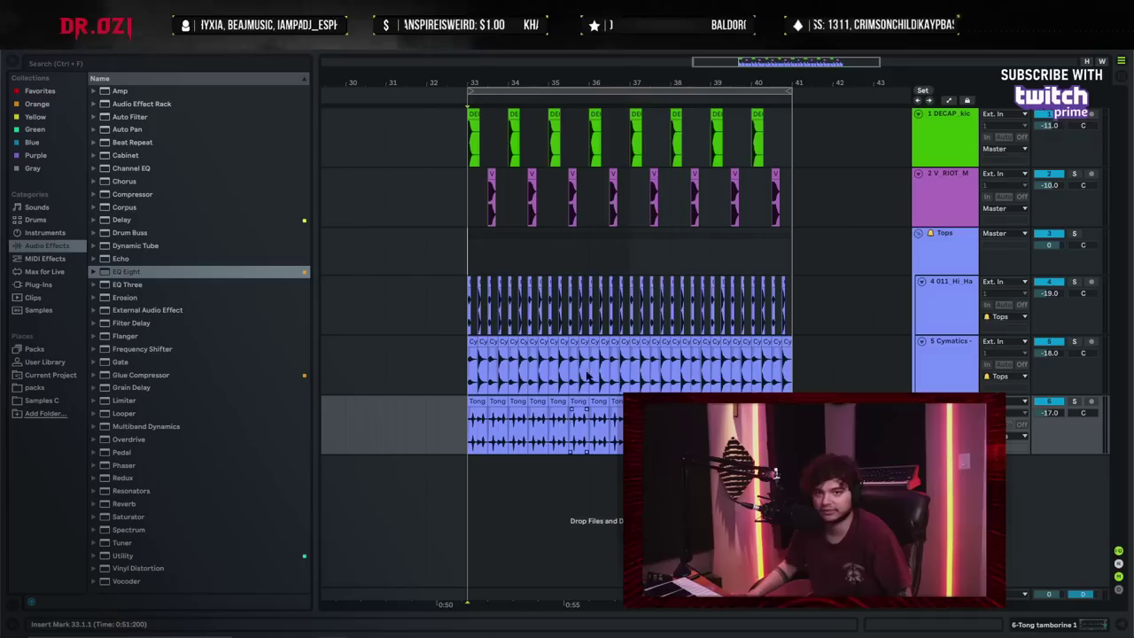
double_click(970, 269)
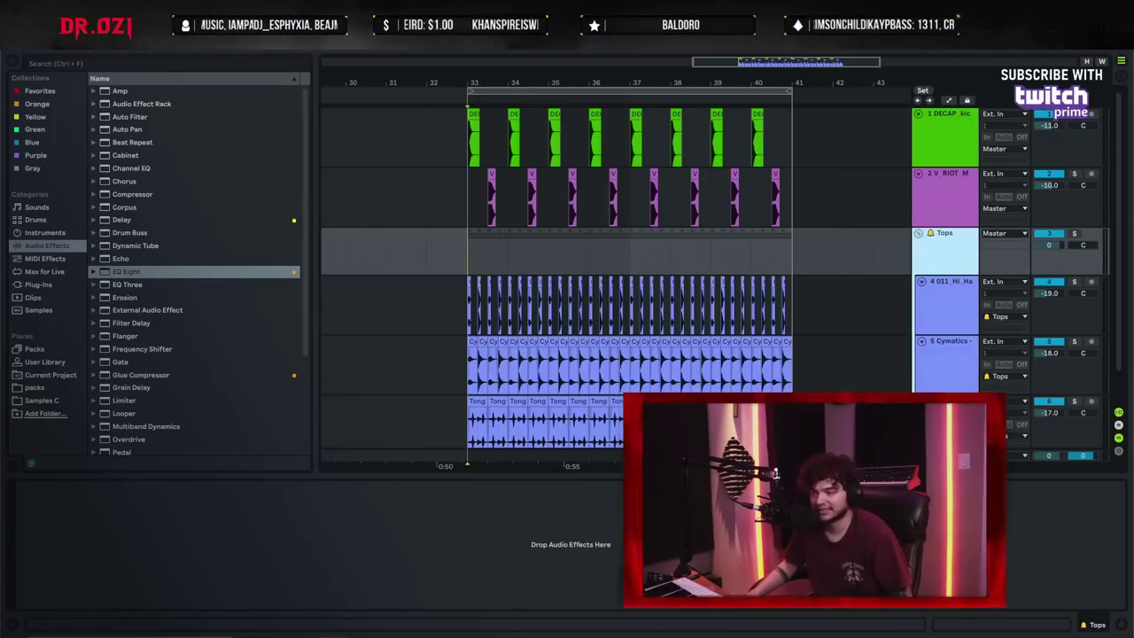
- Place the kick and snare tracks in their own groups named Kick and Snare, and collapse all groups
click(960, 218)
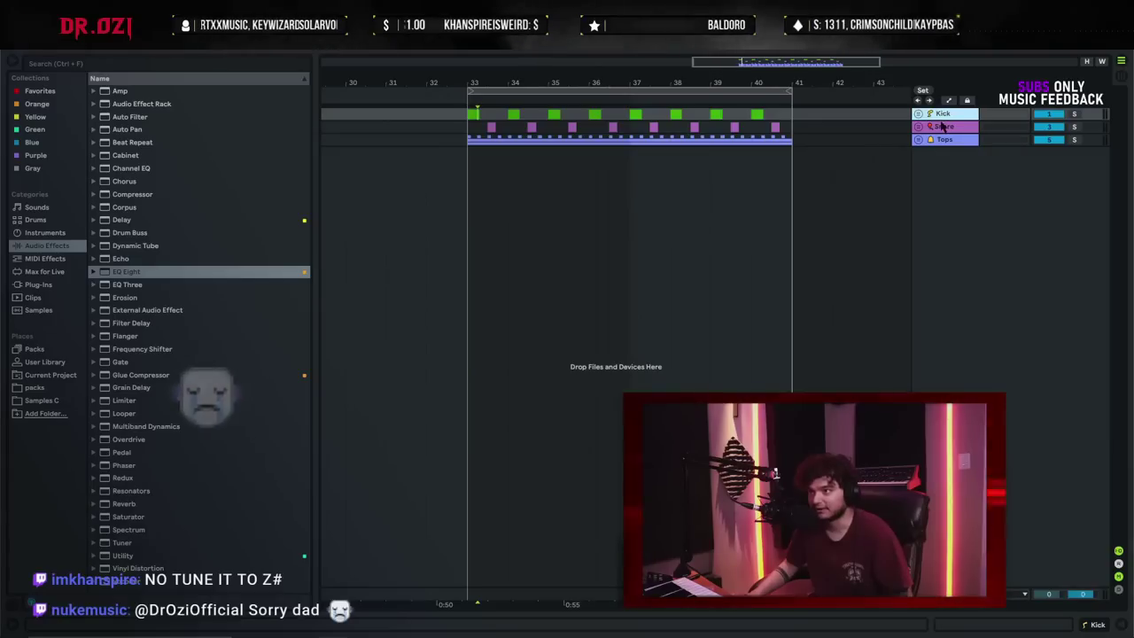
click(943, 127)
click(942, 140)
click(939, 129)
click(939, 115)
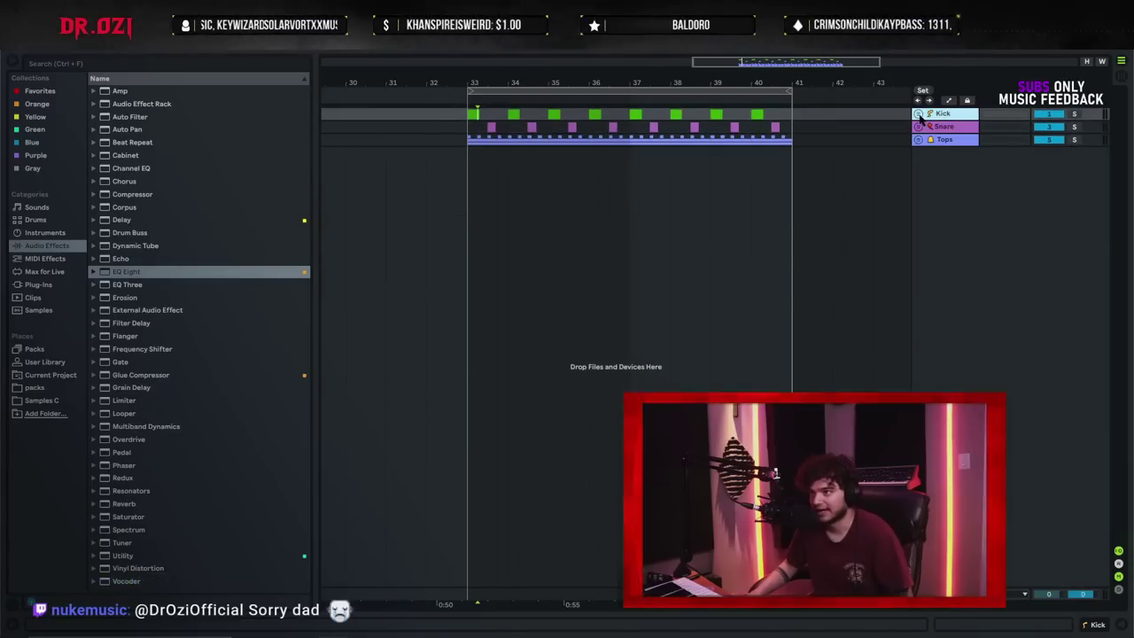
- Expand the Kick group, solo the DECAP kick track inside it and play it
click(919, 114)
click(940, 180)
click(473, 204)
drag(638, 86, 639, 117)
click(952, 211)
click(1050, 163)
click(1074, 163)
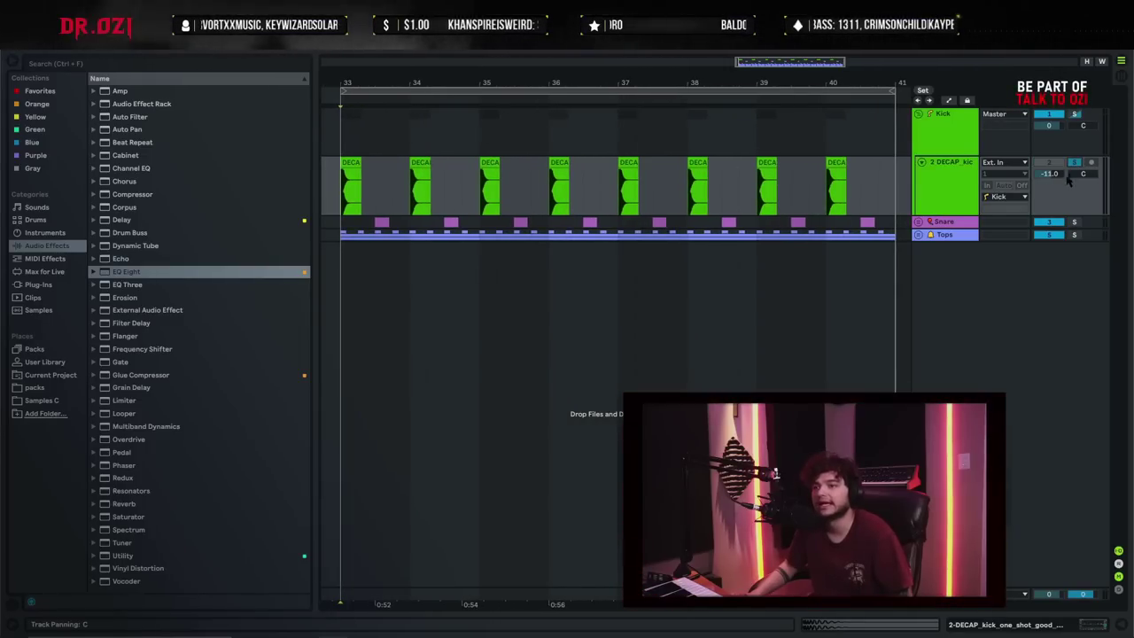
key(space)
click(952, 188)
key(space)
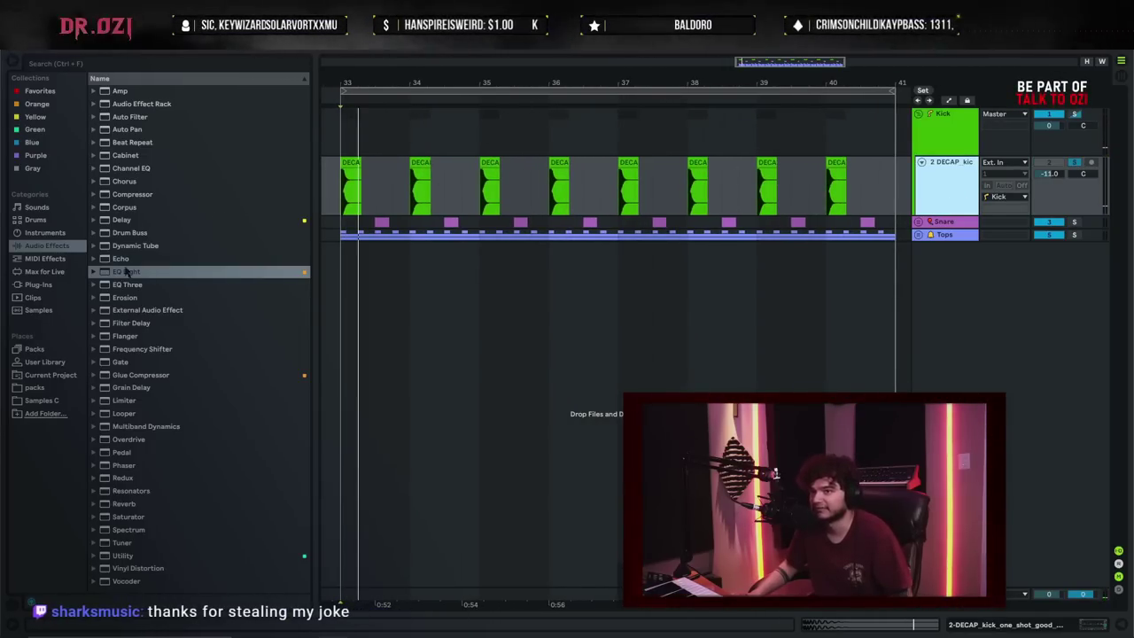
- Search the Samples C folder for "kick", check Drum Kits, and search for "virtual" to find a second kick layer
click(48, 400)
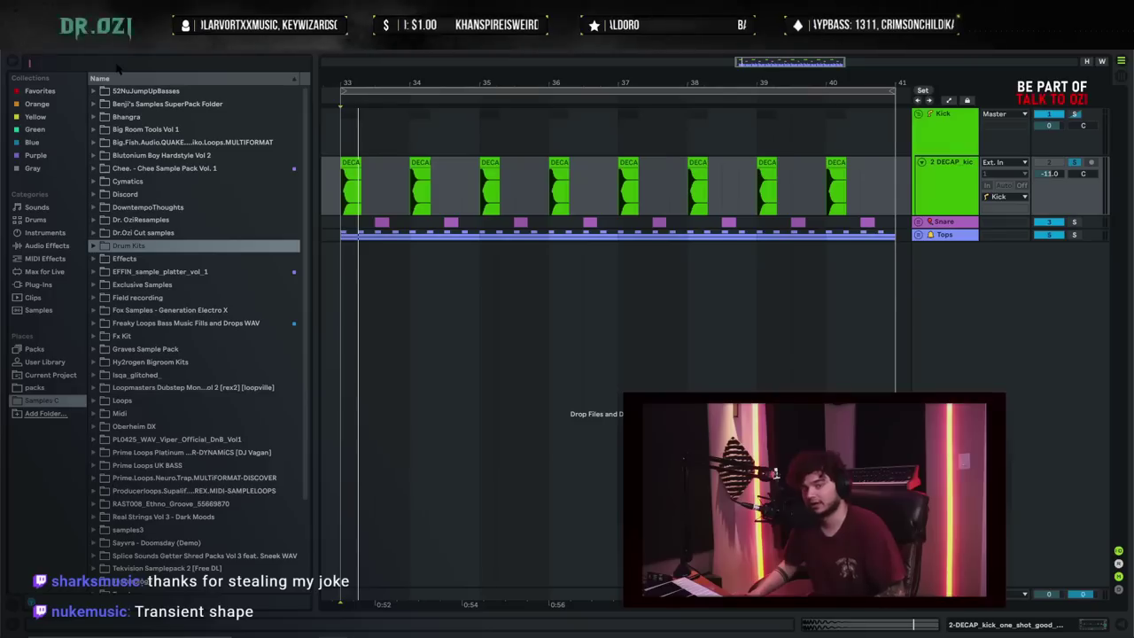
text(kick)
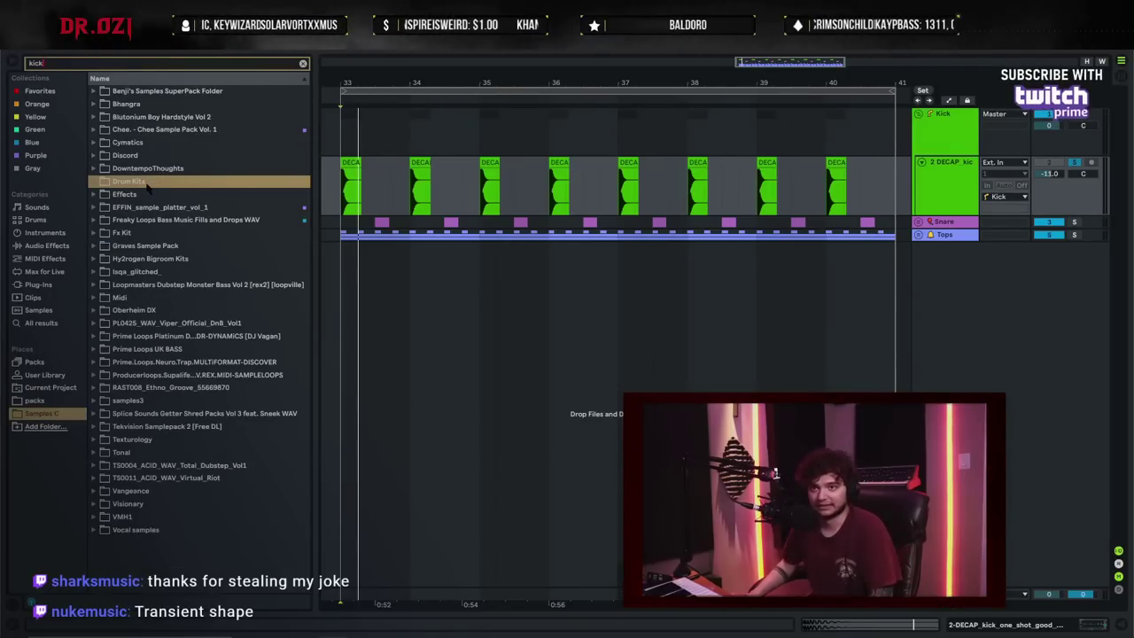
click(148, 184)
click(149, 65)
text(virtual)
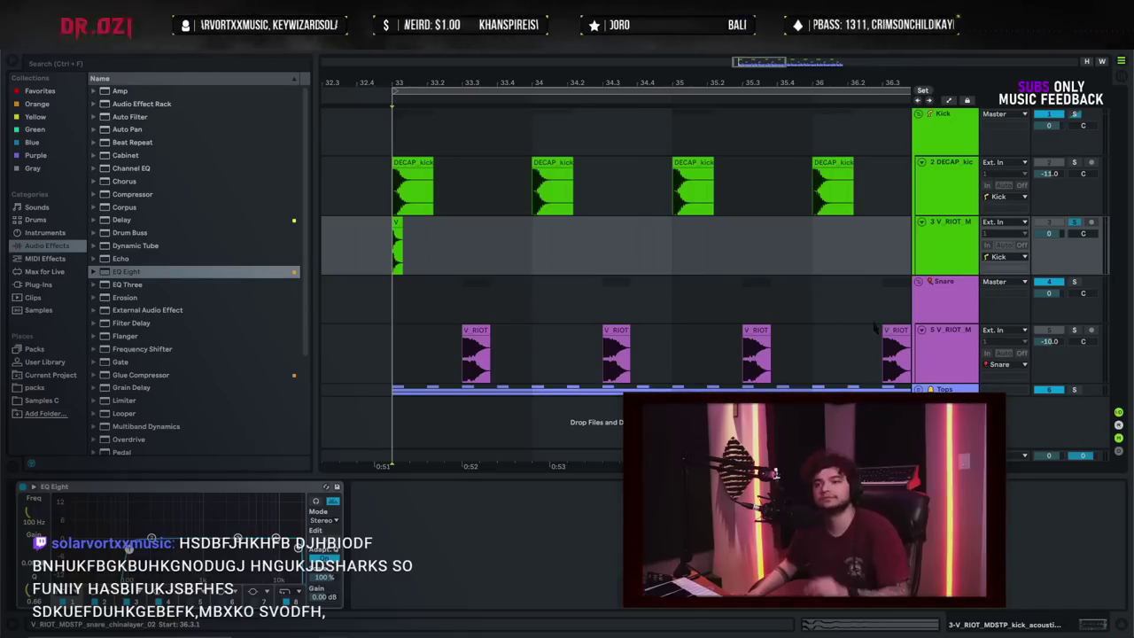
- Play the snare to check its spectrum in EQ Eight, and set the V_RIOT kick's low cut to 180 Hz
click(462, 363)
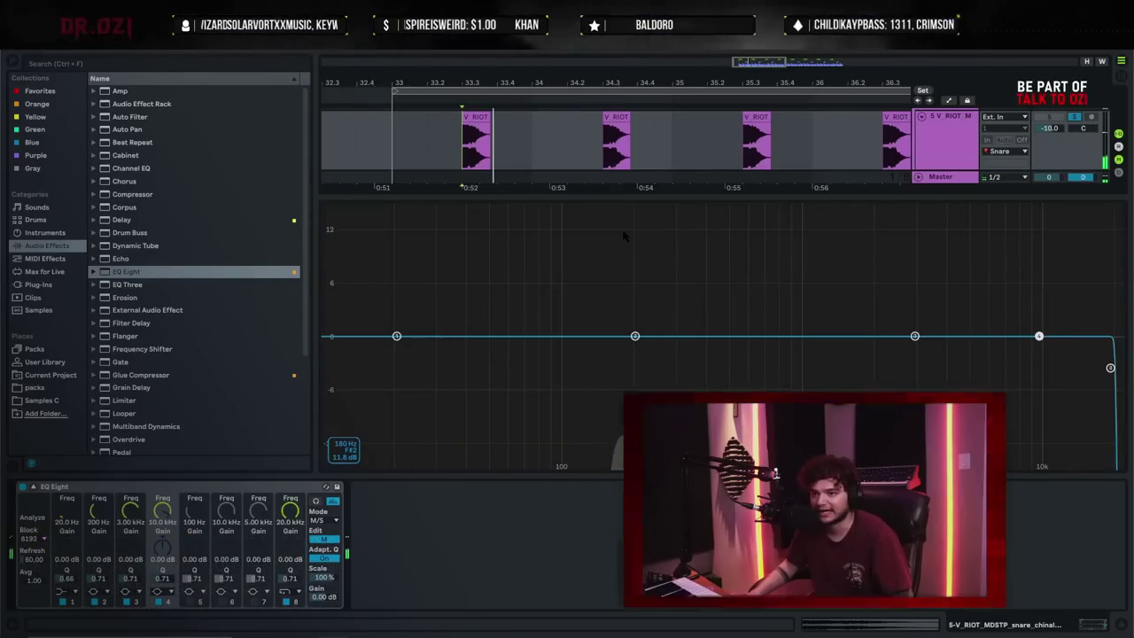
key(Escape)
click(919, 239)
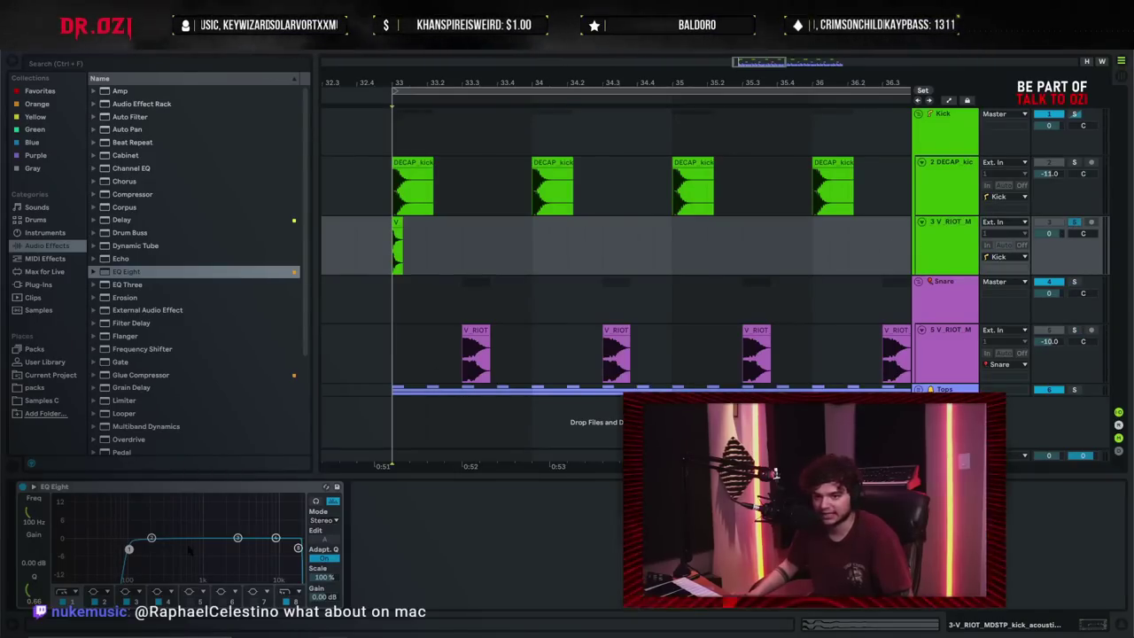
drag(129, 550, 148, 549)
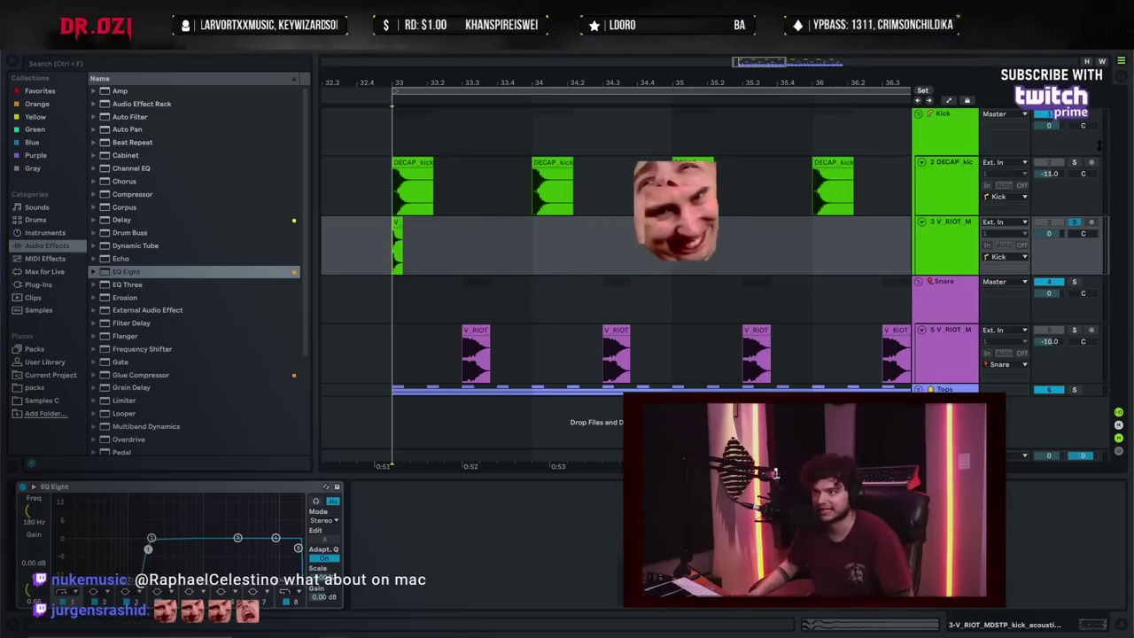
- Rename the DECAP kick track Sub and the V_RIOT kick track Top Kick
key(Tab)
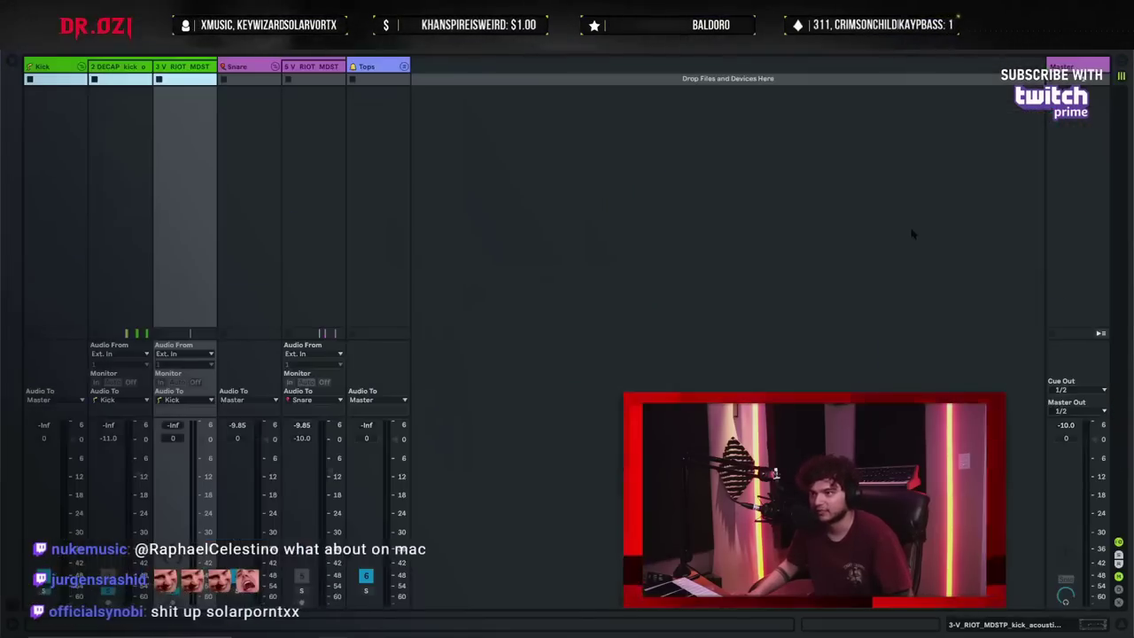
key(Tab)
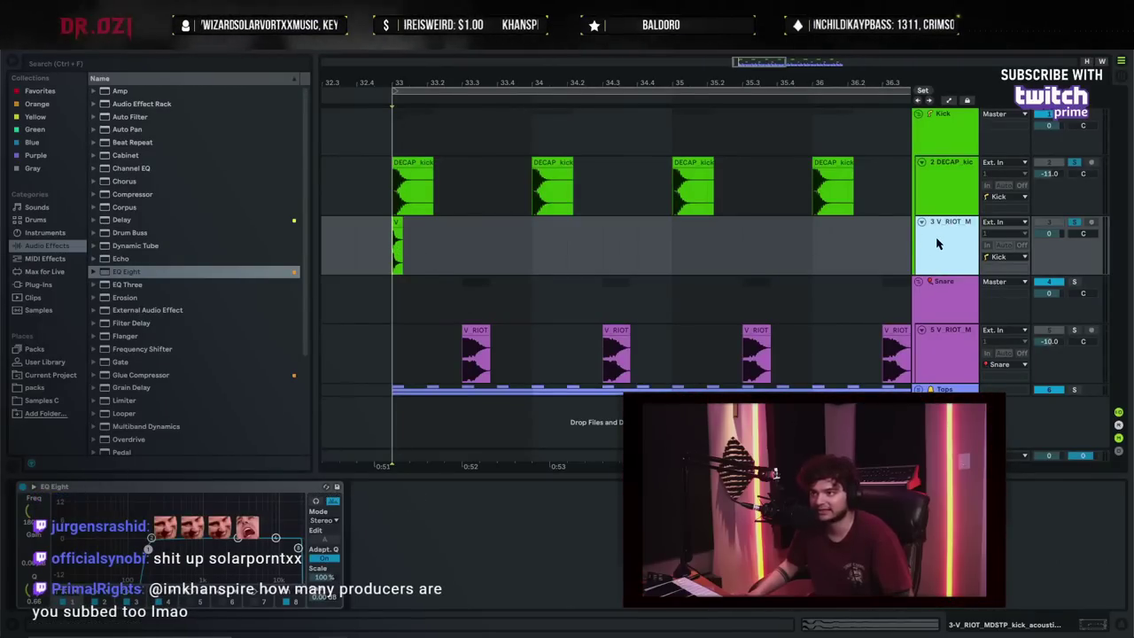
key(ctrl+r)
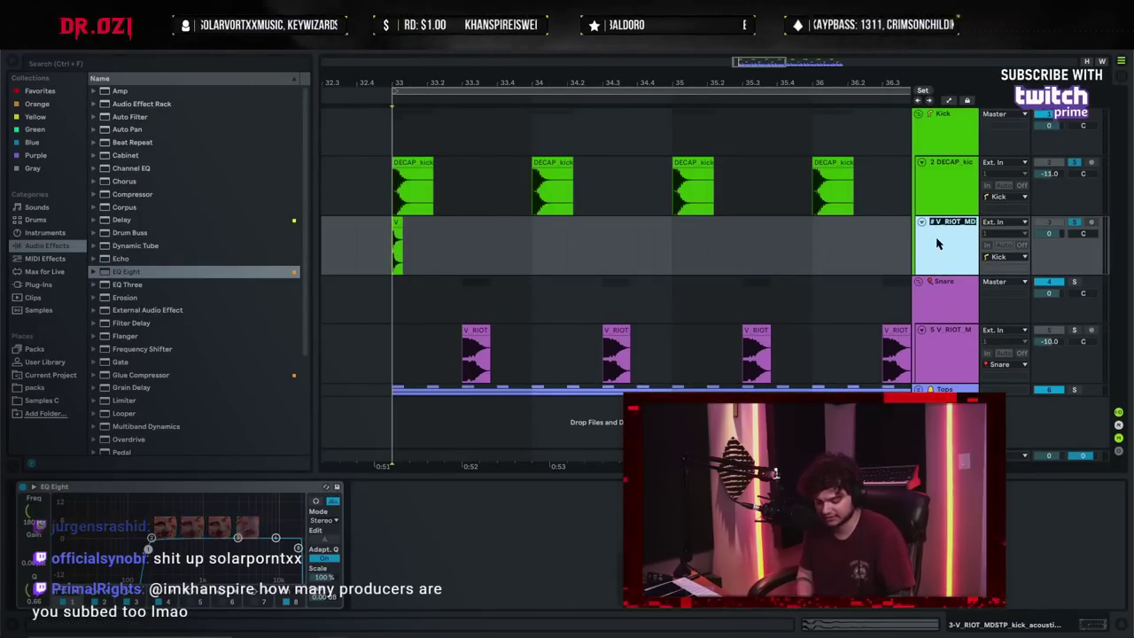
click(946, 142)
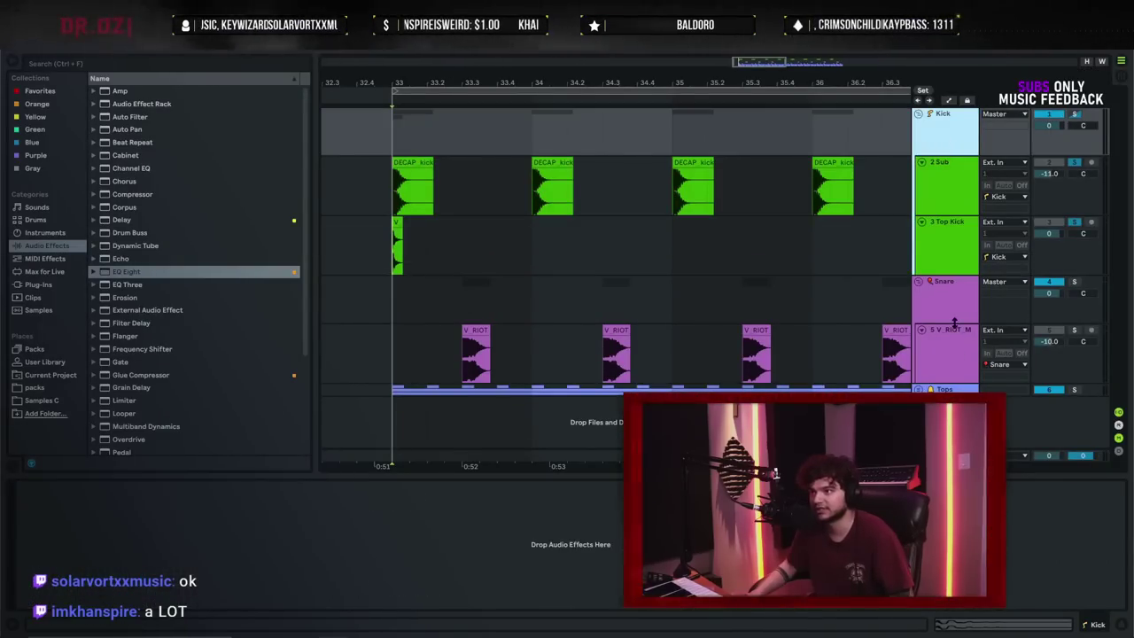
click(952, 310)
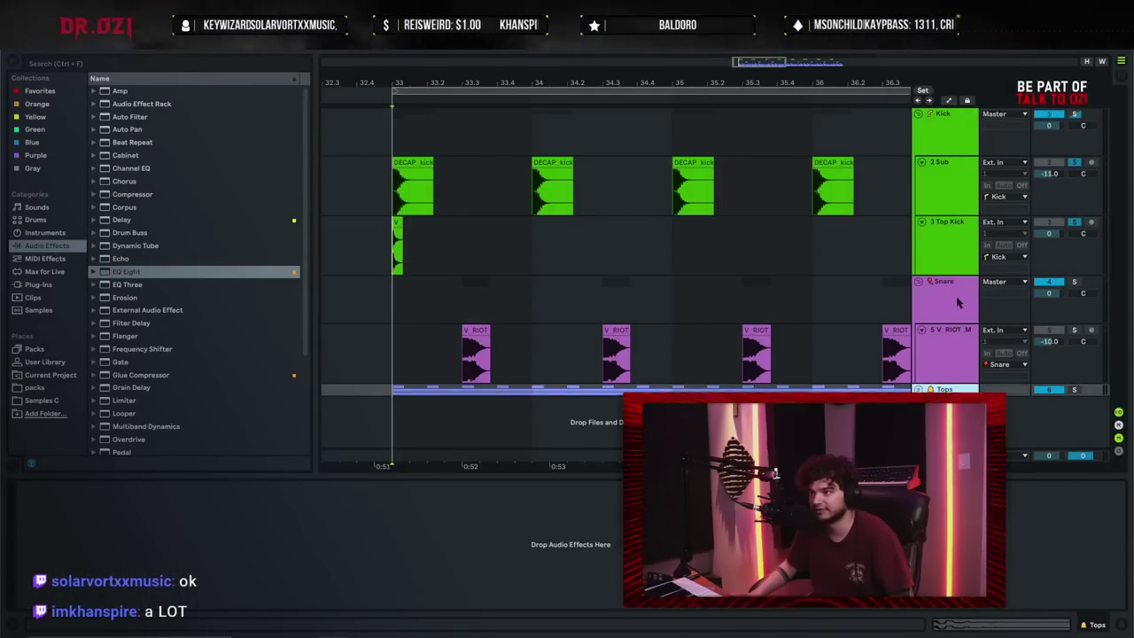
click(598, 264)
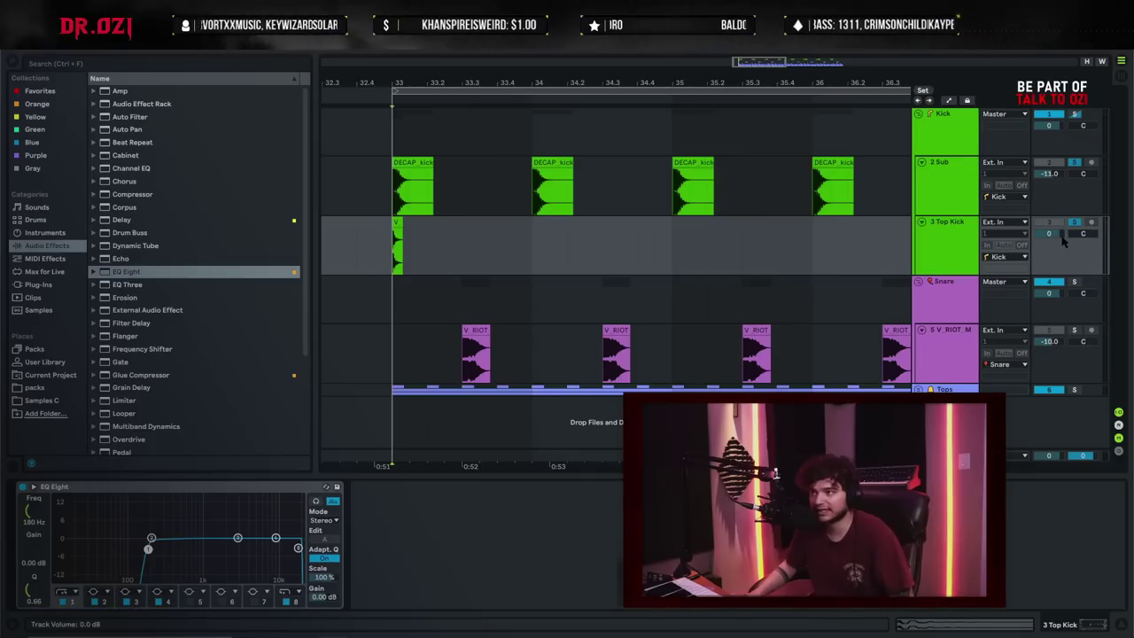
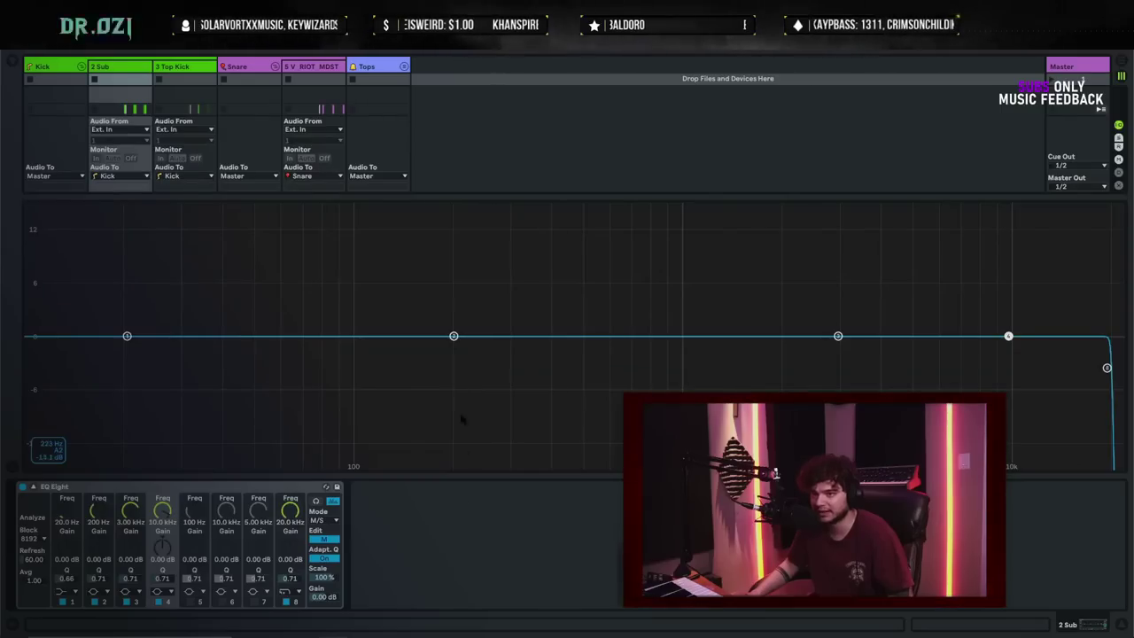
- Cut the Sub's 200 Hz band by 6.33 dB in EQ Eight and compare the curve with the Top Kick's EQ
click(453, 337)
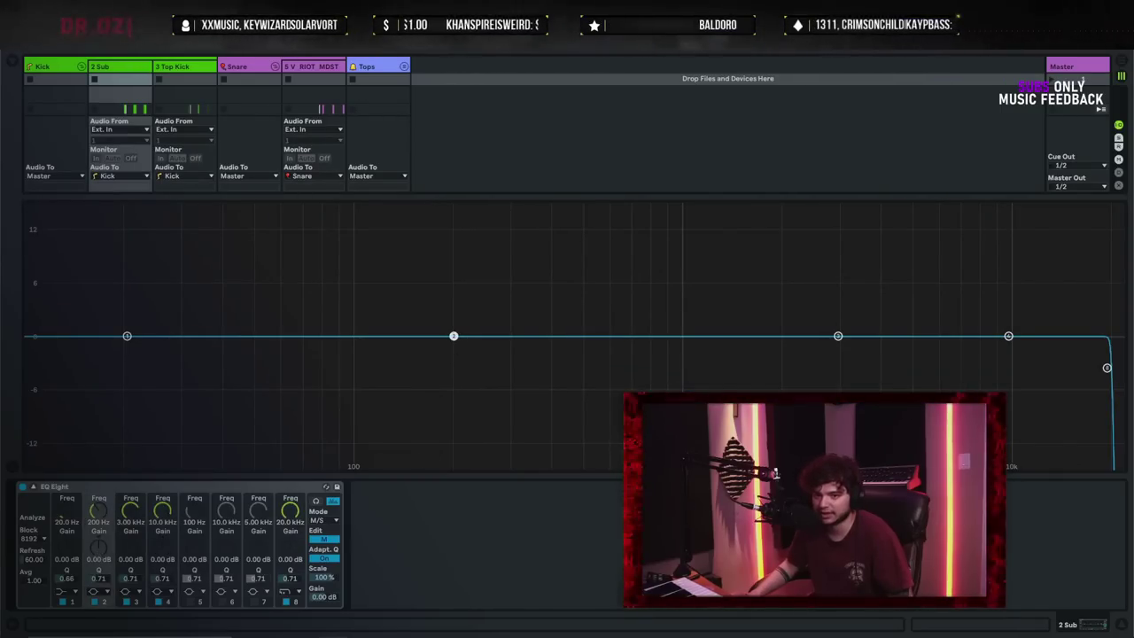
drag(454, 336, 514, 539)
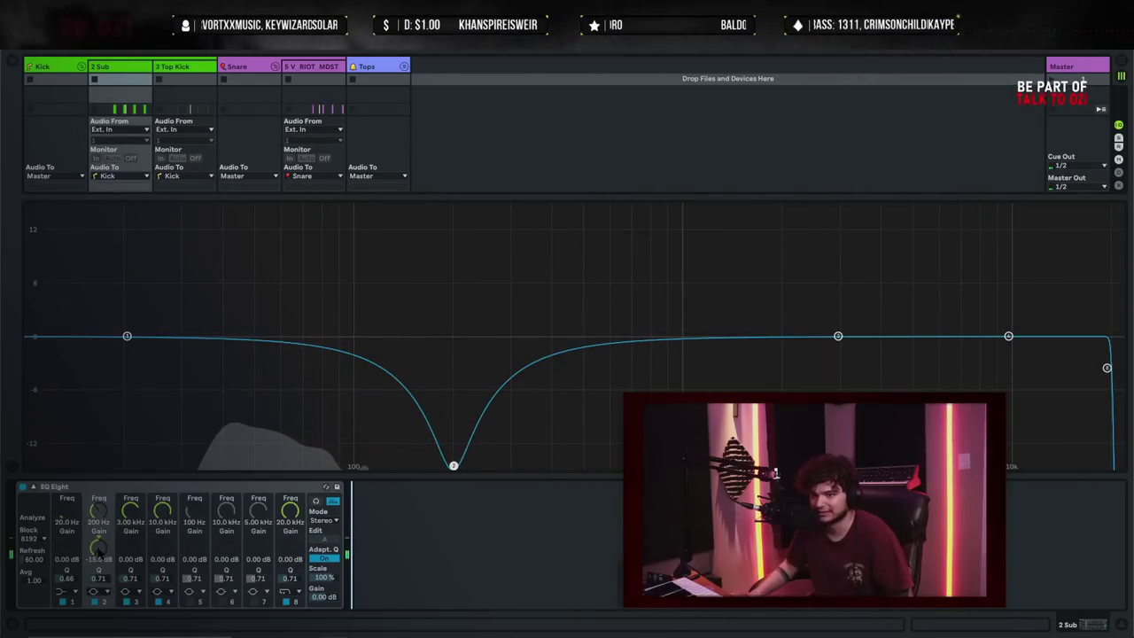
drag(454, 465, 454, 437)
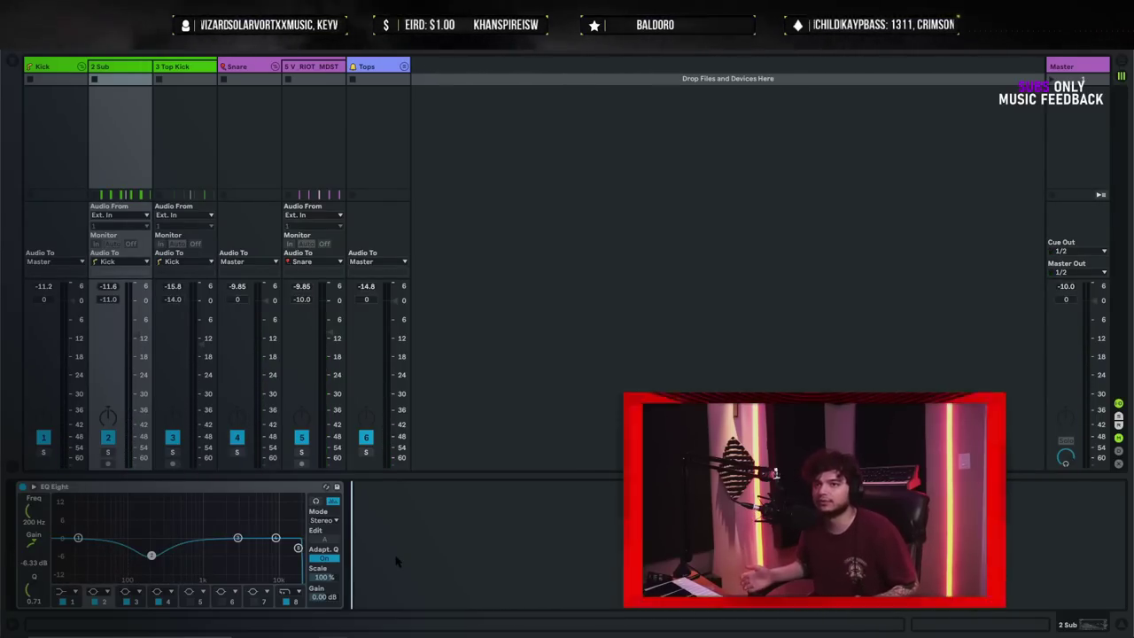
click(206, 148)
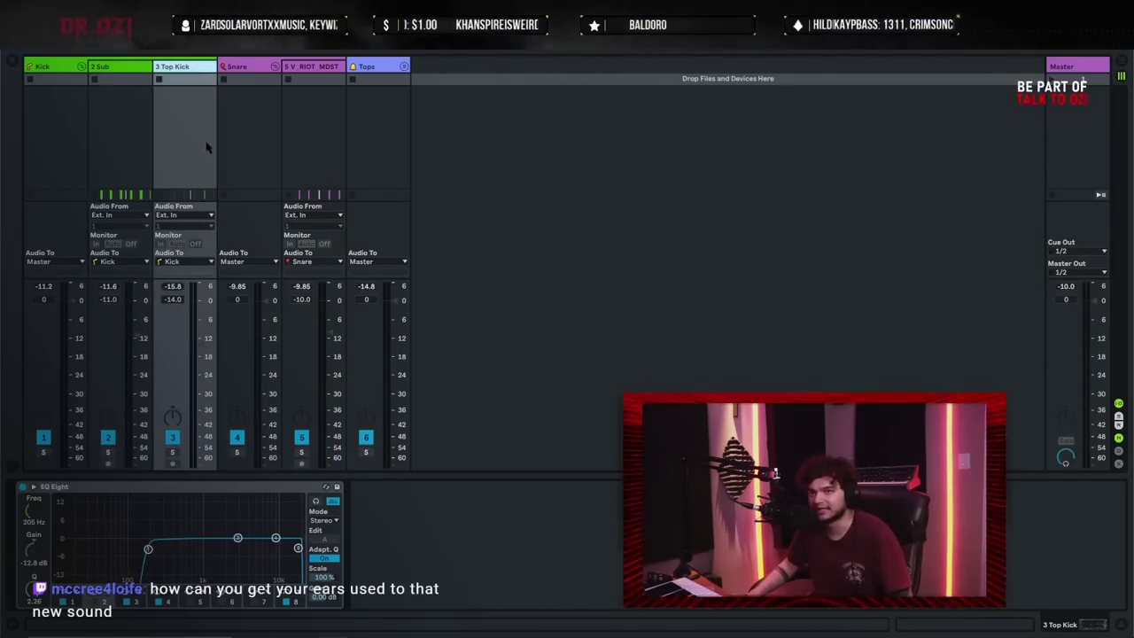
click(529, 555)
click(133, 124)
click(522, 542)
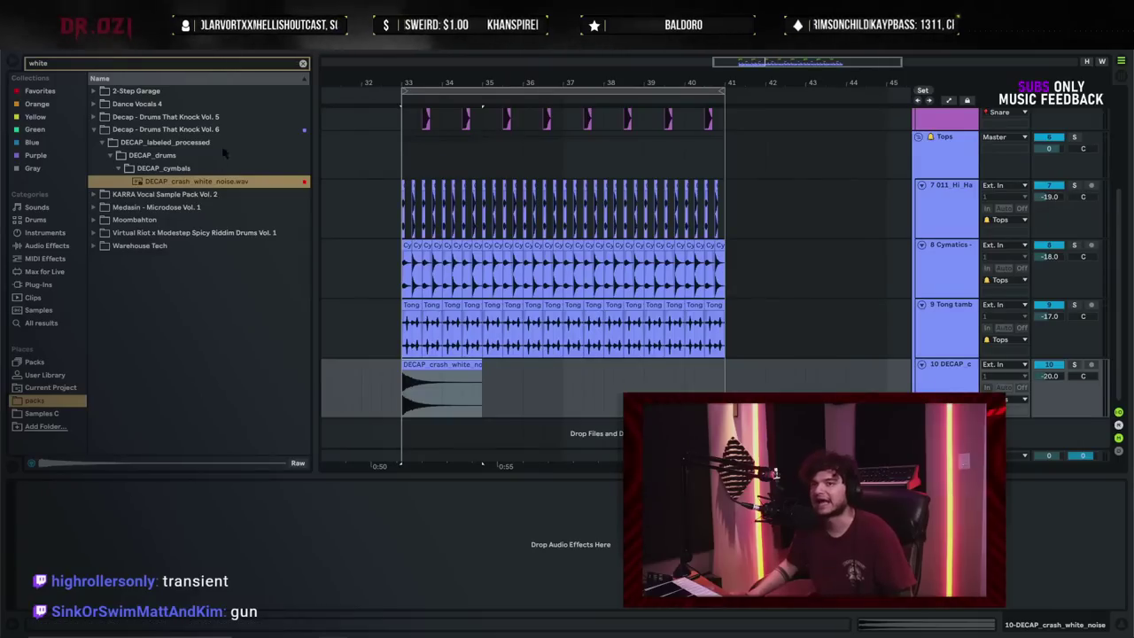
- Clear the browser search and add a short fade-in to the start of the white noise crash clip
click(303, 64)
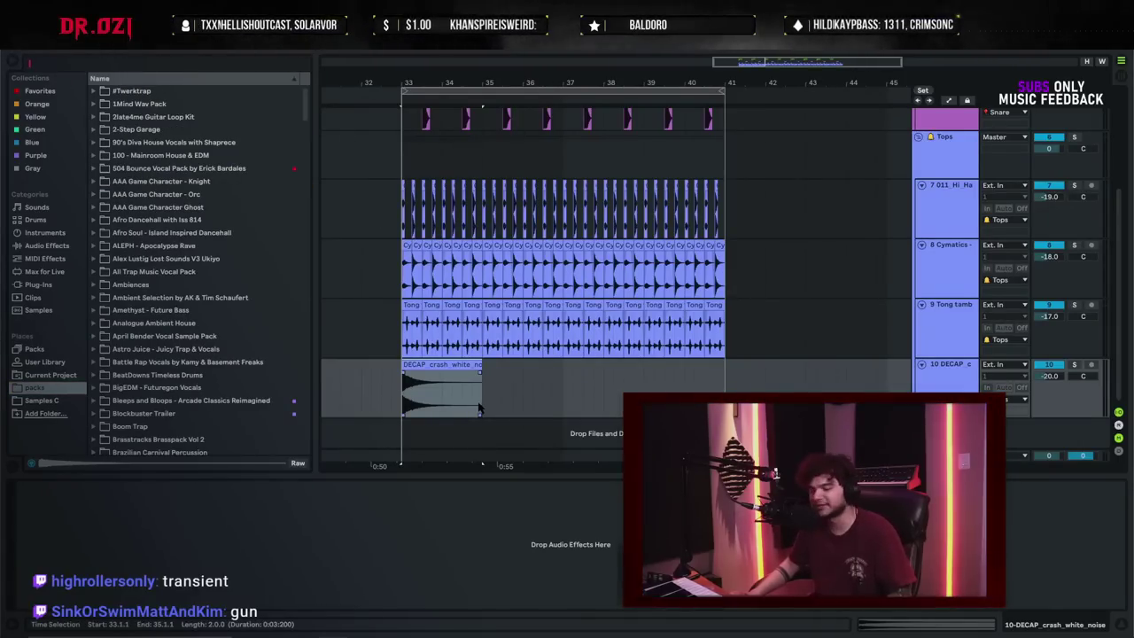
click(402, 388)
mouse_move(367, 85)
mouse_down()
mouse_move(367, 177)
mouse_move(355, 146)
mouse_up()
click(534, 367)
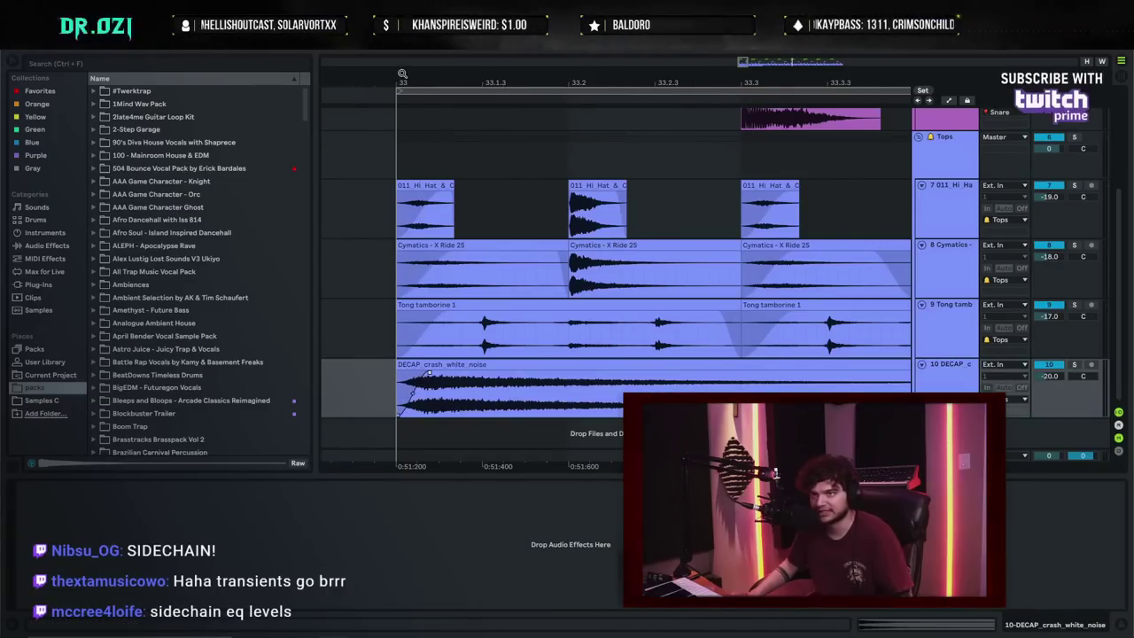
- Examine how the fade-ins on the crash, tambourine, ride and hi-hat clips line up with the kick at bar 33
scroll(434, 390, up, 3)
scroll(445, 417, down, 3)
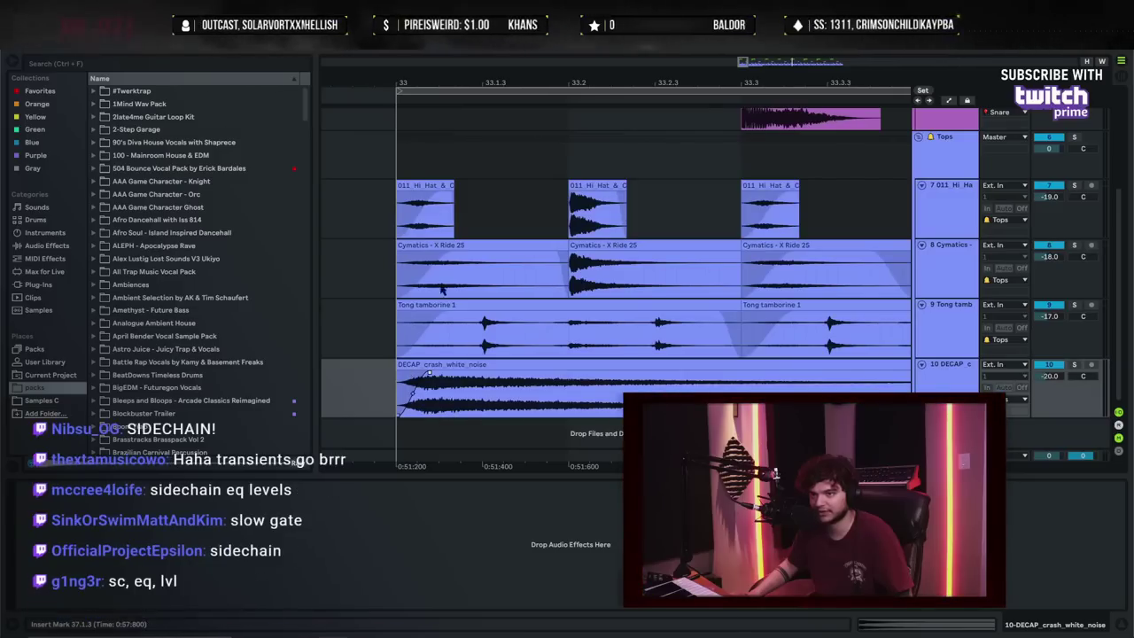
scroll(445, 416, up, 2)
scroll(434, 394, down, 2)
scroll(412, 356, up, 2)
scroll(412, 356, up, 2)
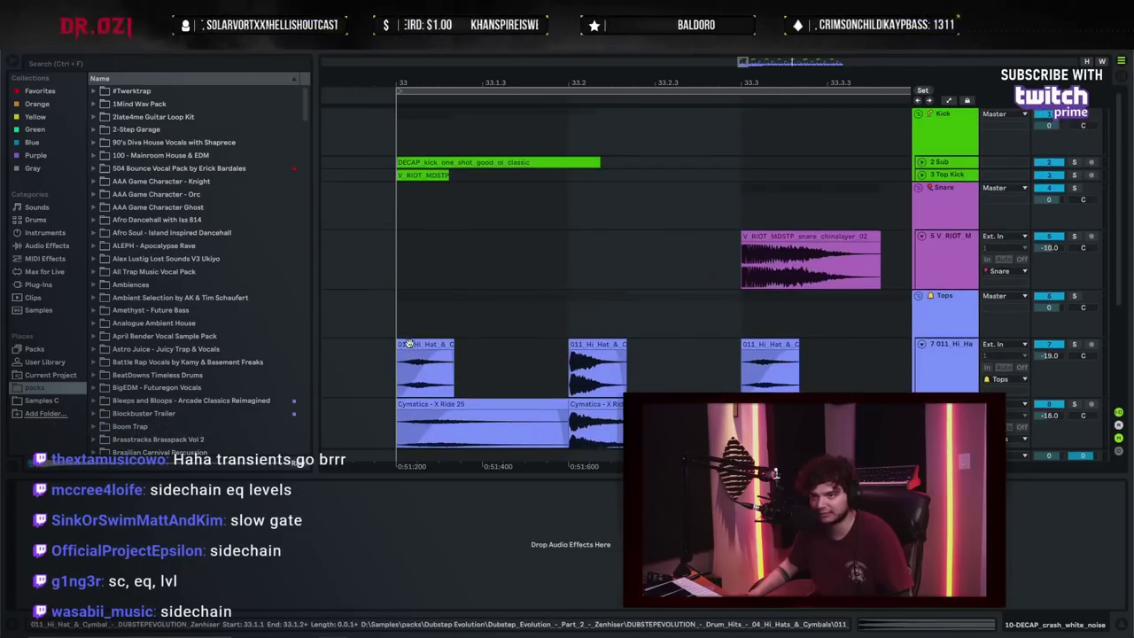
scroll(400, 135, down, 3)
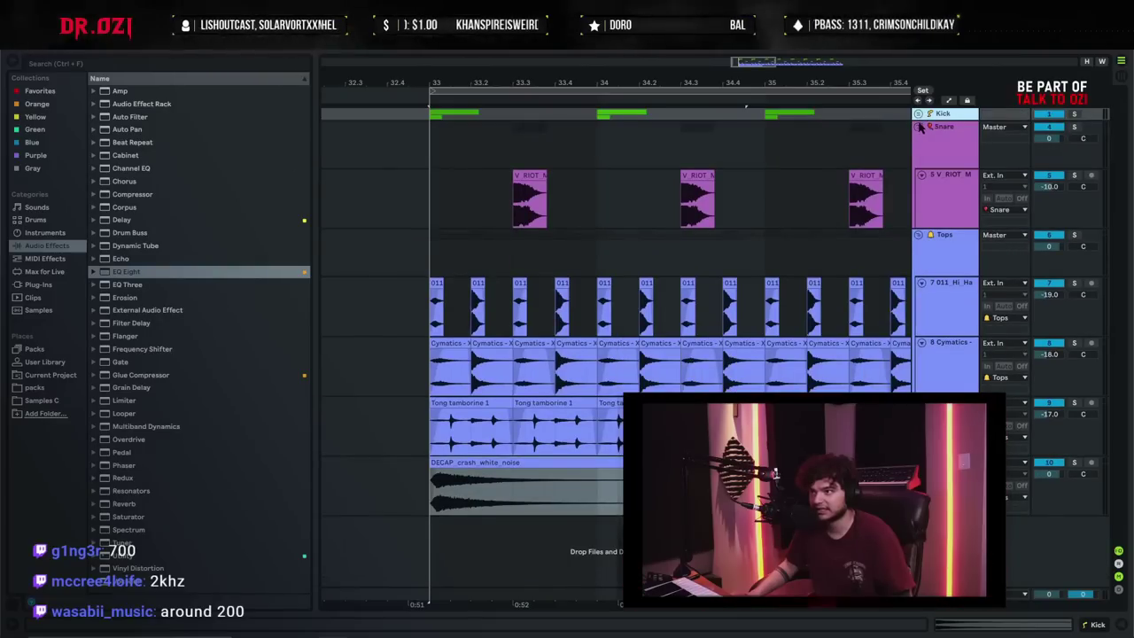
- Collapse the Snare and Tops groups
click(918, 125)
click(924, 152)
click(919, 140)
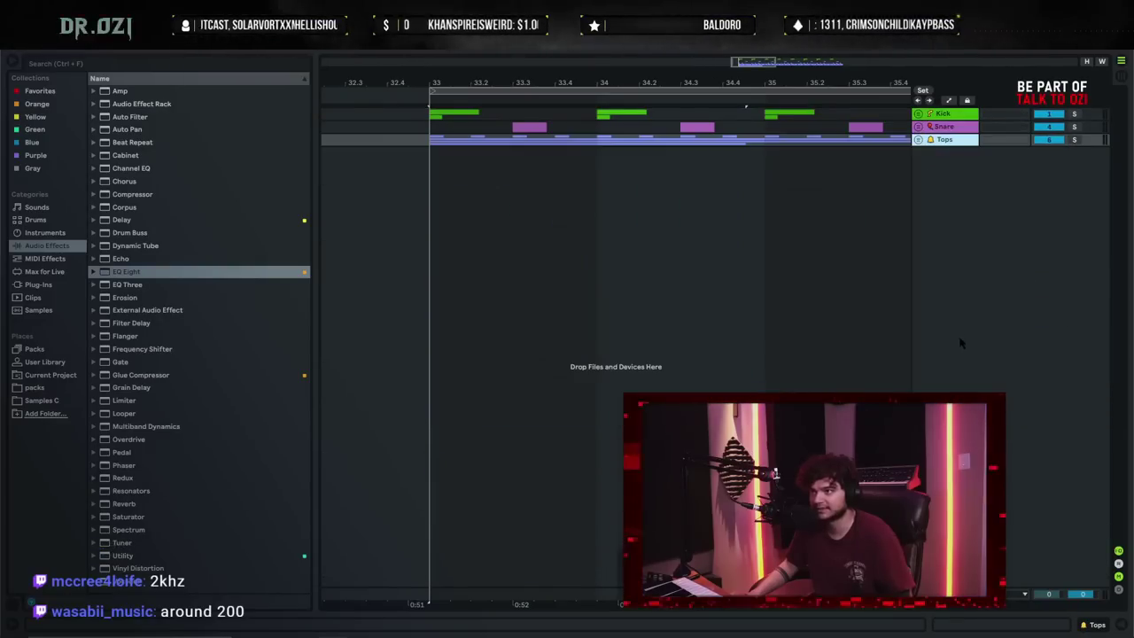
- Group the Kick, Snare and Tops groups together, name the new group Drums and colour it magenta
shift+click(941, 118)
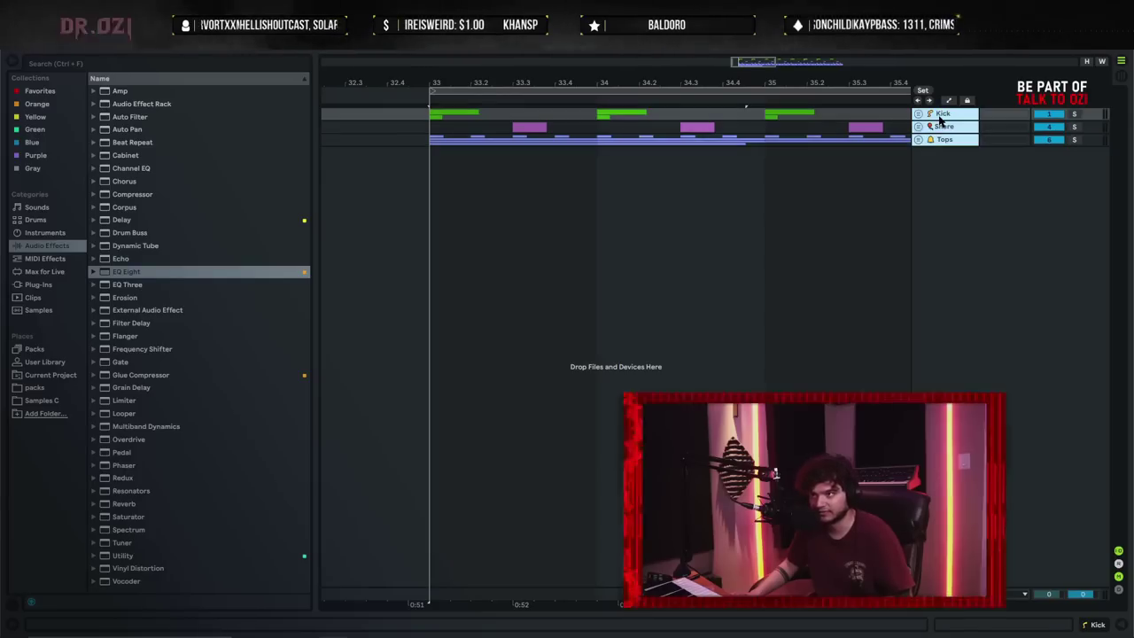
key(ctrl+g)
right_click(942, 144)
click(1044, 301)
right_click(955, 151)
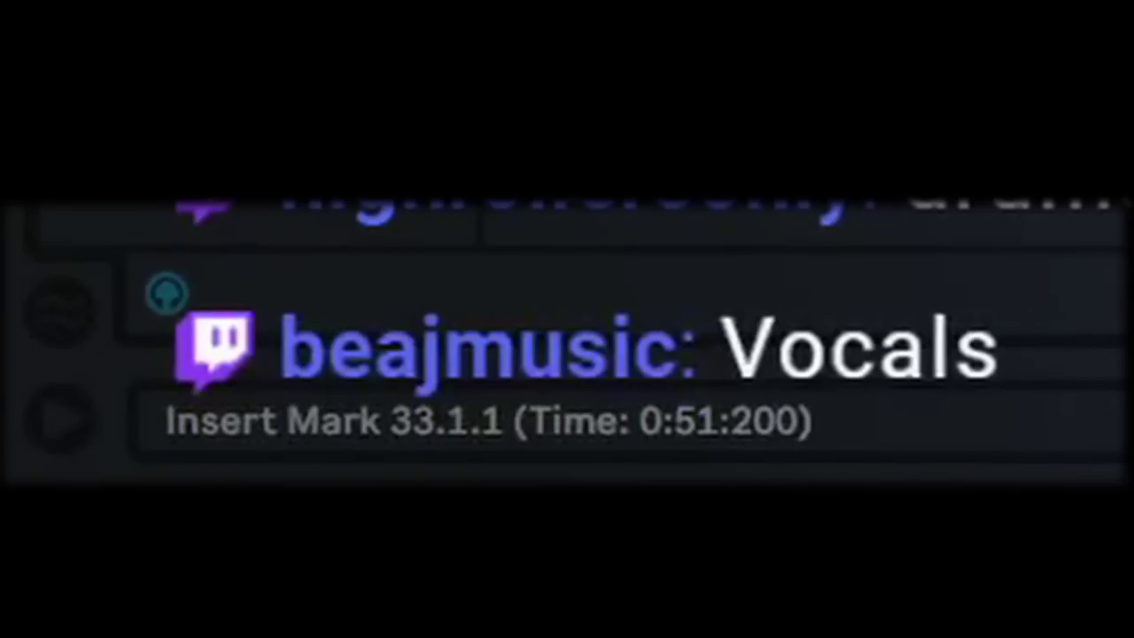
- Add EQ Eight to the Drums group, look at its enlarged curve display, and hide the device view
click(47, 246)
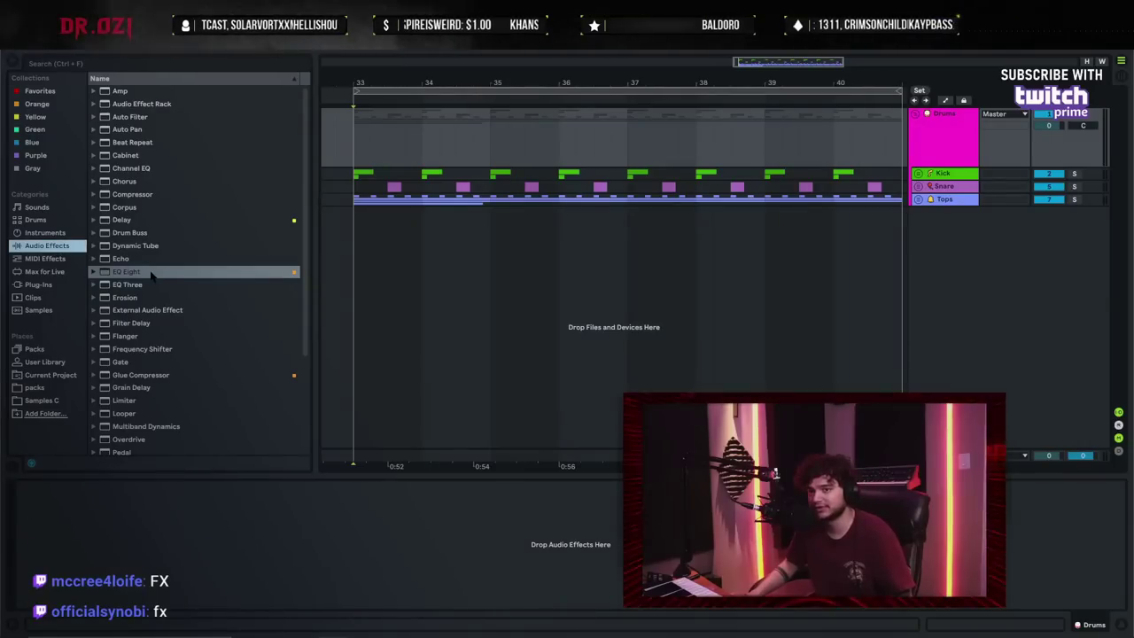
double_click(152, 273)
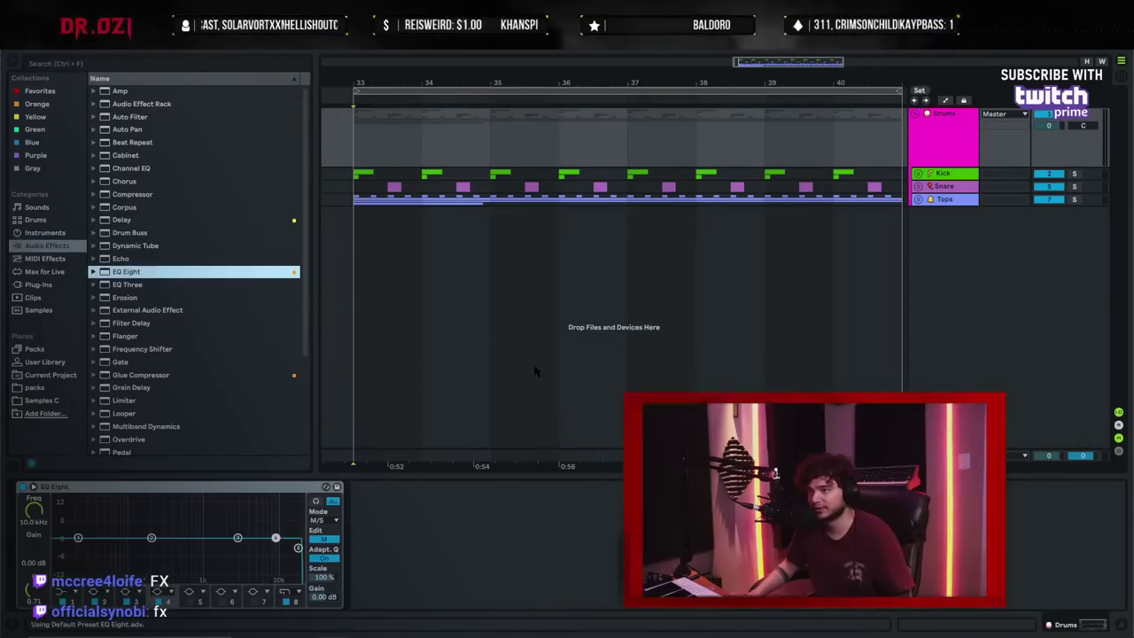
click(445, 593)
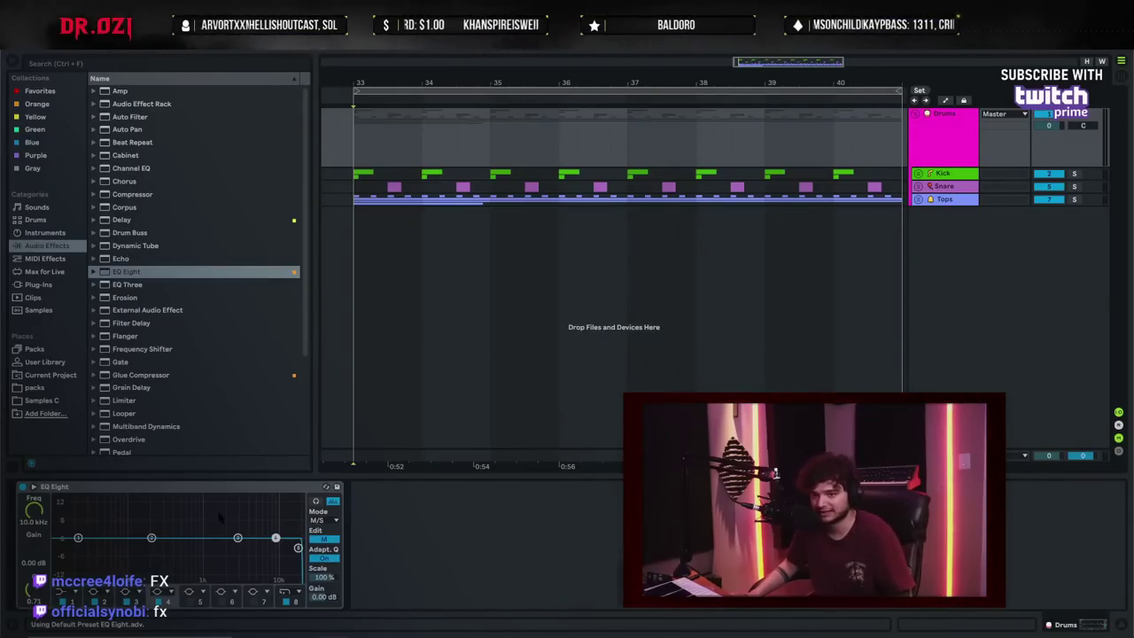
click(34, 486)
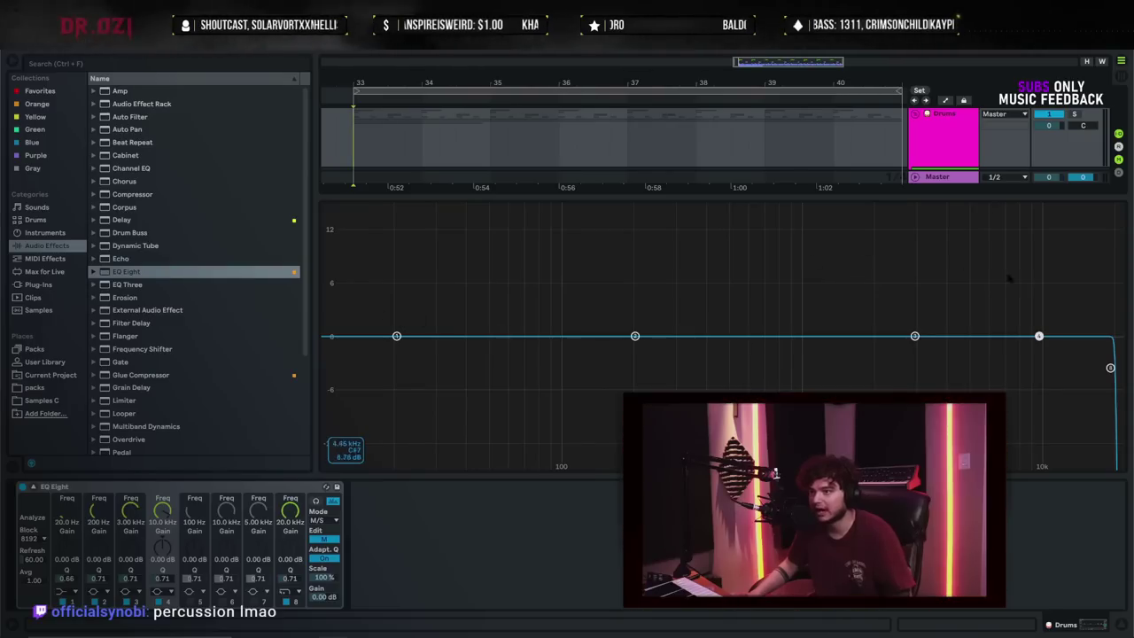
click(1121, 625)
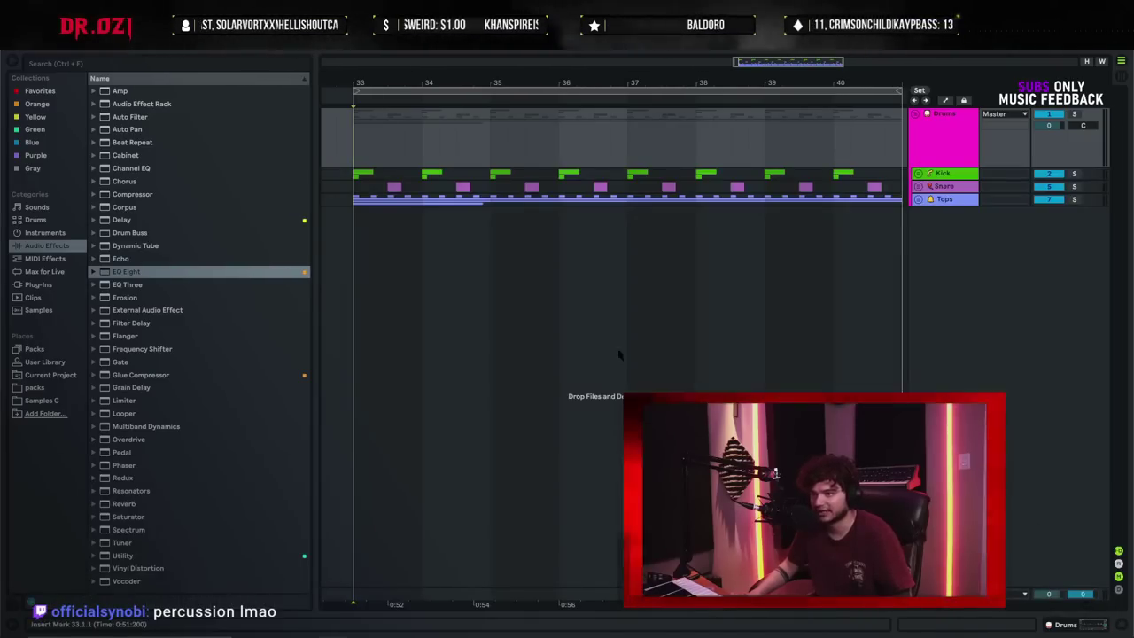
- Expand the Tops group and set the white noise crash track's volume to -23.6 dB while the drums play
click(919, 199)
double_click(949, 427)
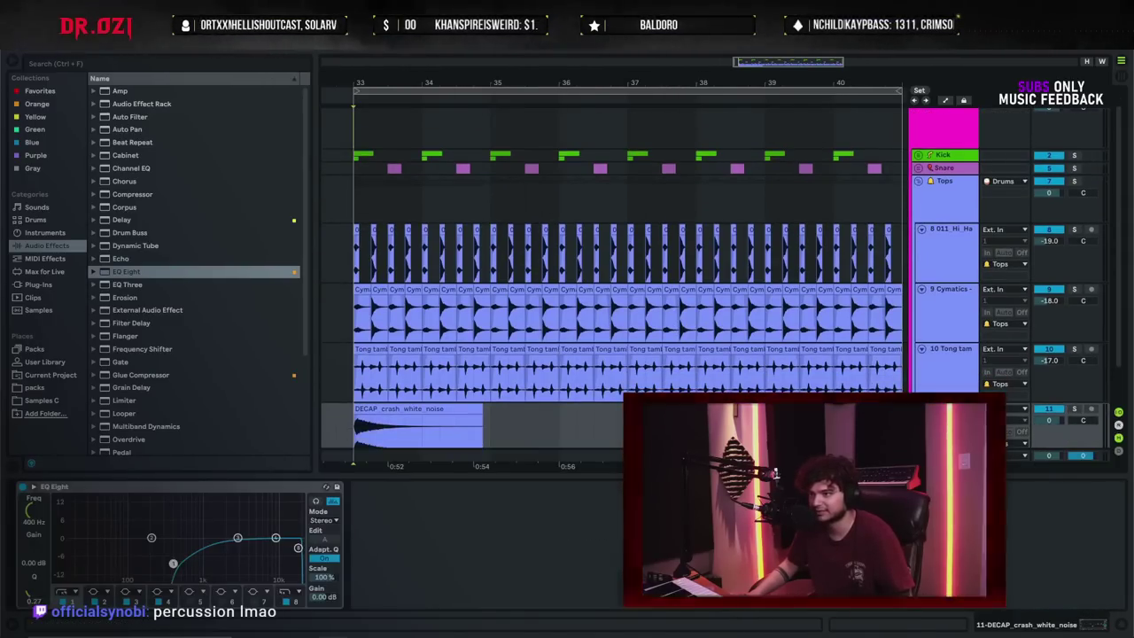
key(Tab)
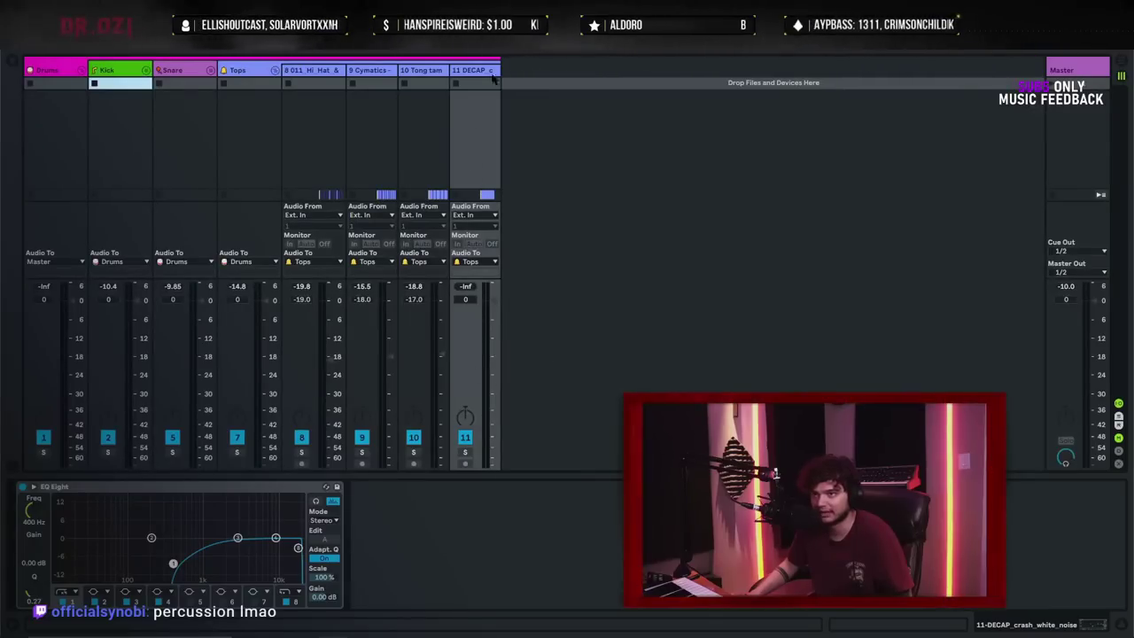
key(space)
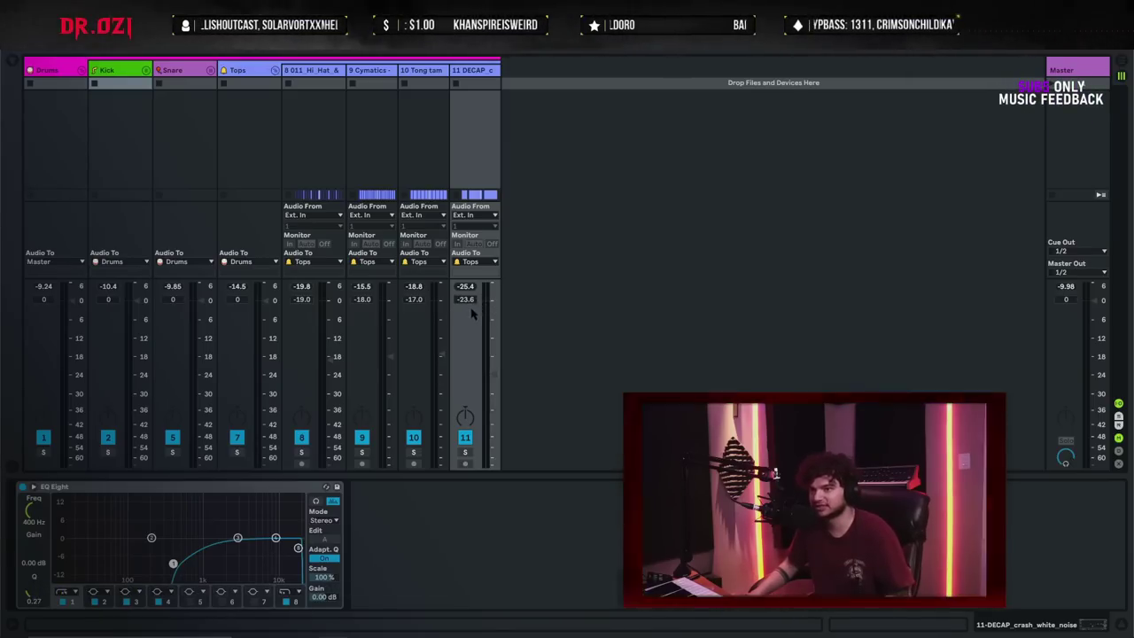
- Play the full drum loop and examine its spectrum in the Drums group's enlarged EQ Eight display
key(space)
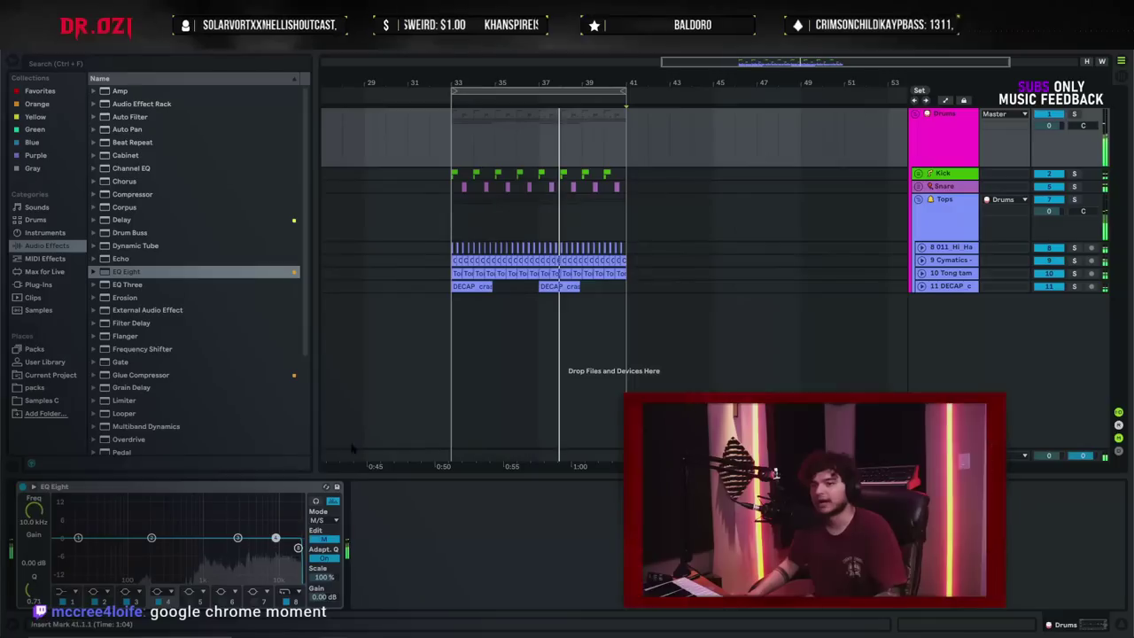
click(33, 487)
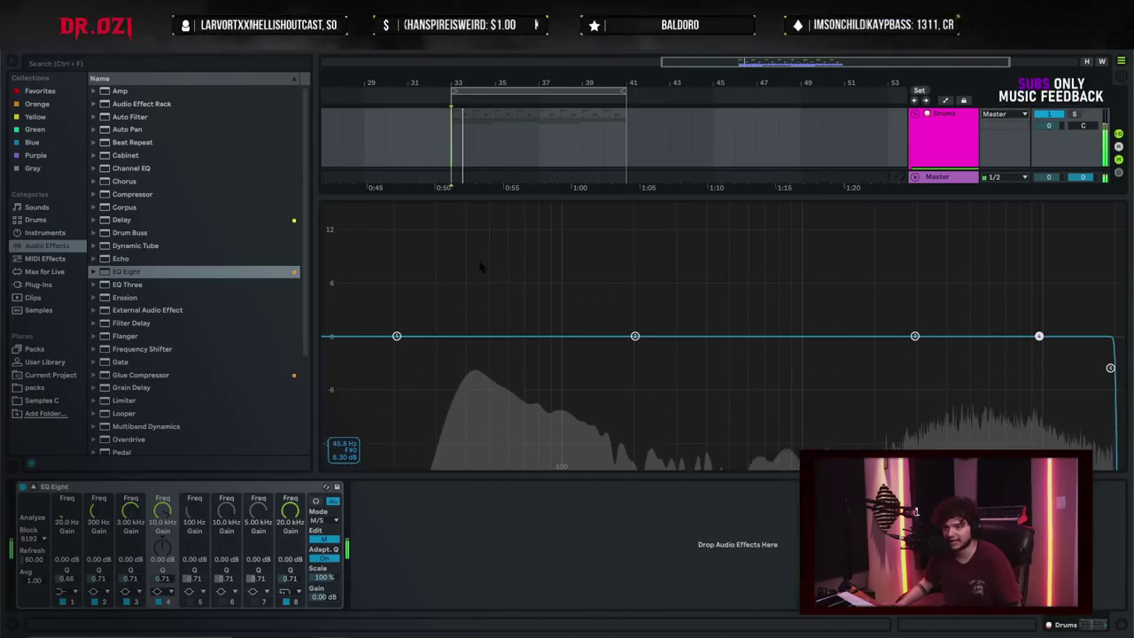
click(34, 486)
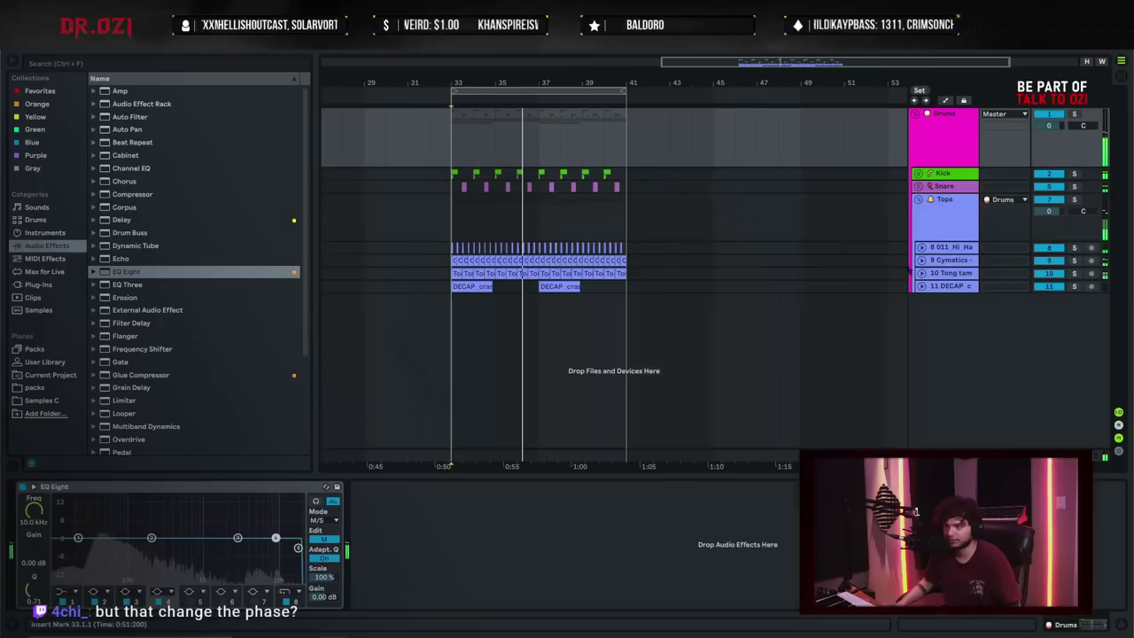
- Add a Glue Compressor to the Tops group and play the group soloed from bar 33
click(922, 247)
click(931, 234)
click(922, 248)
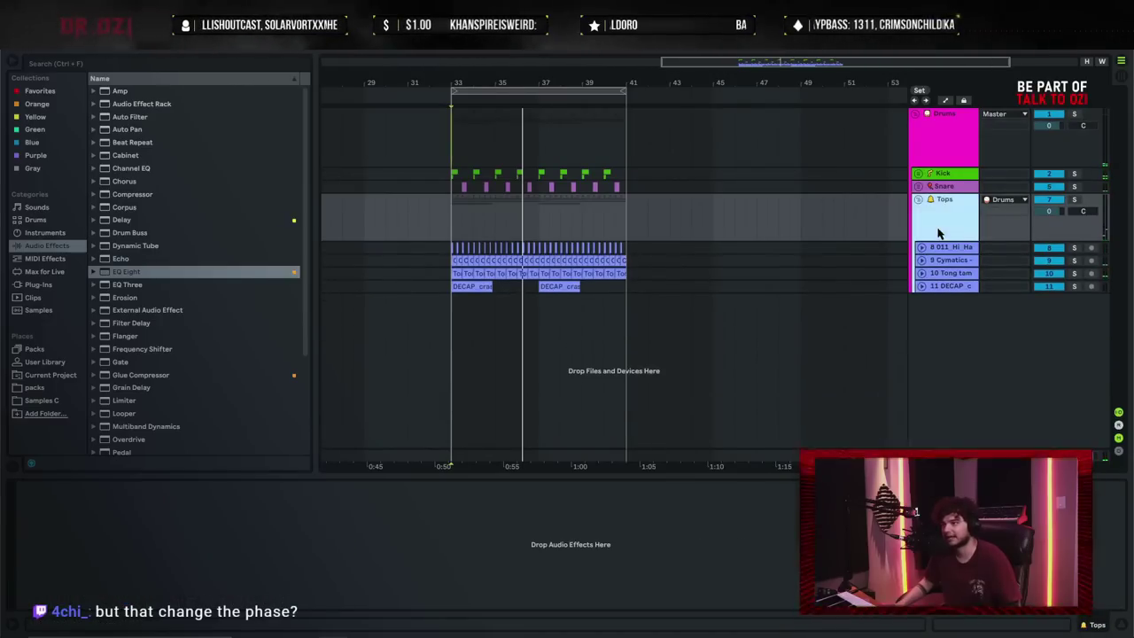
click(455, 216)
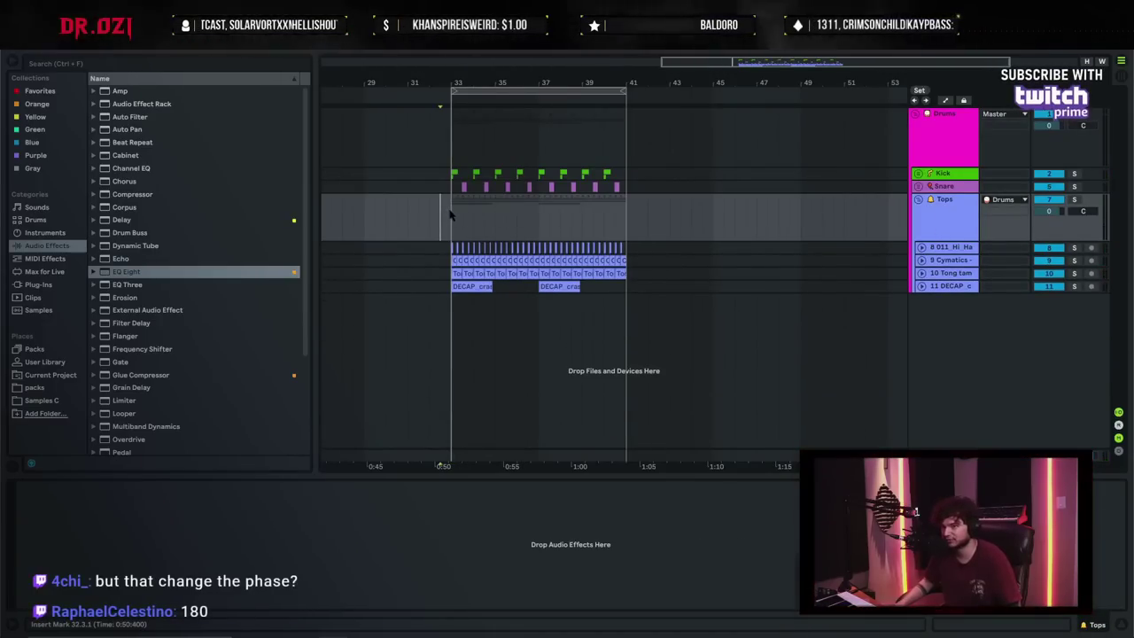
click(147, 375)
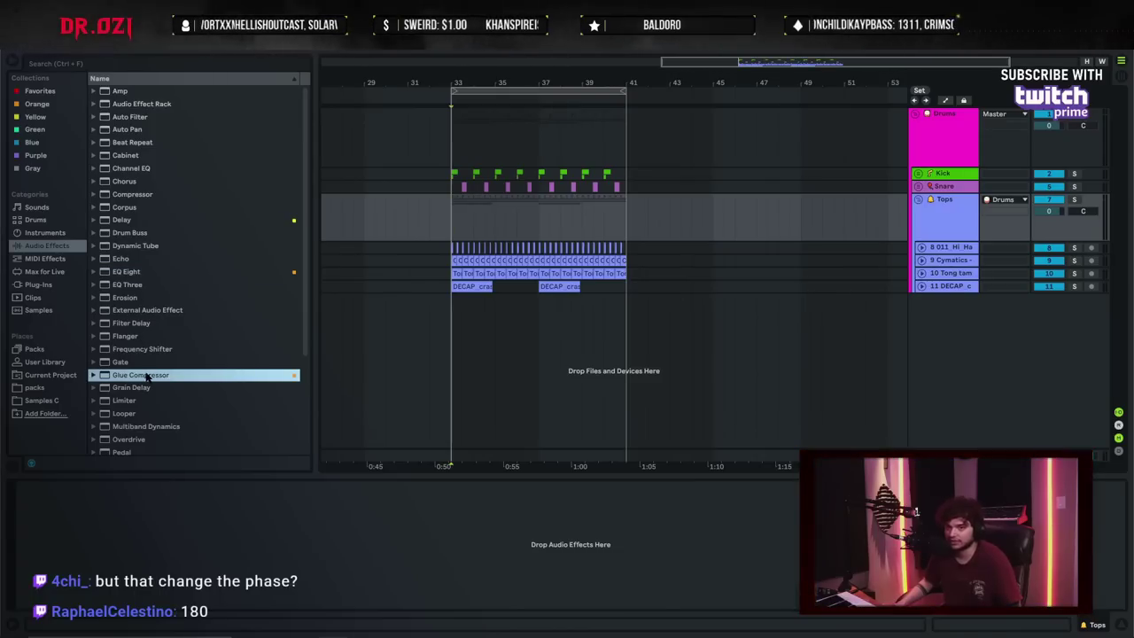
double_click(147, 377)
key(space)
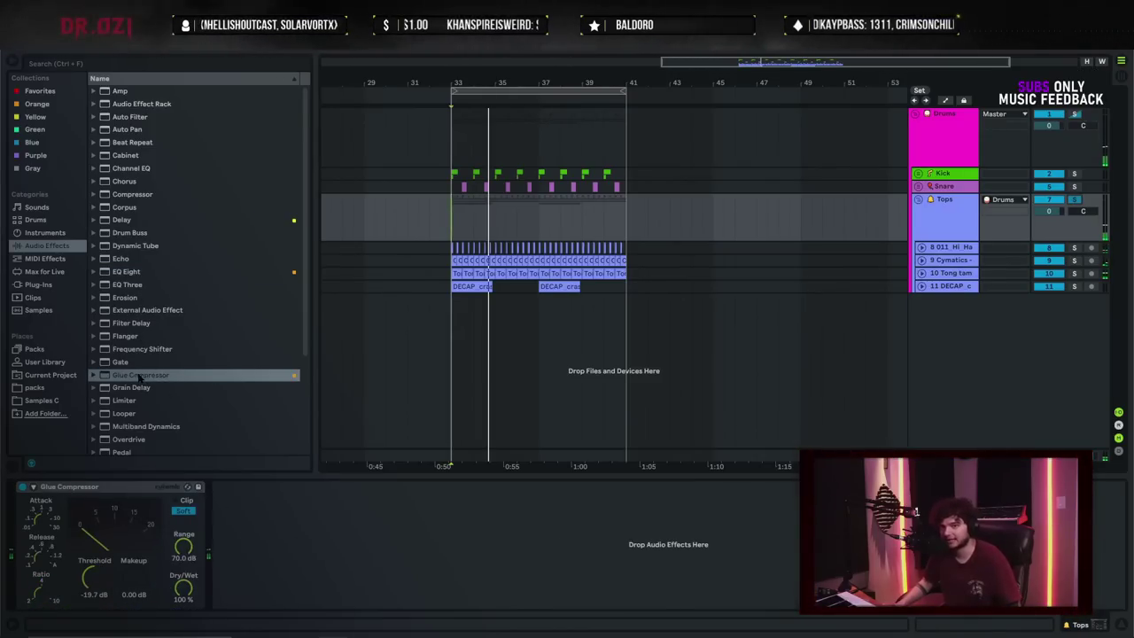
- Add two Compressors after the Glue Compressor on the Tops group and set the Glue Compressor's makeup gain to 6.03 dB
double_click(149, 194)
double_click(149, 194)
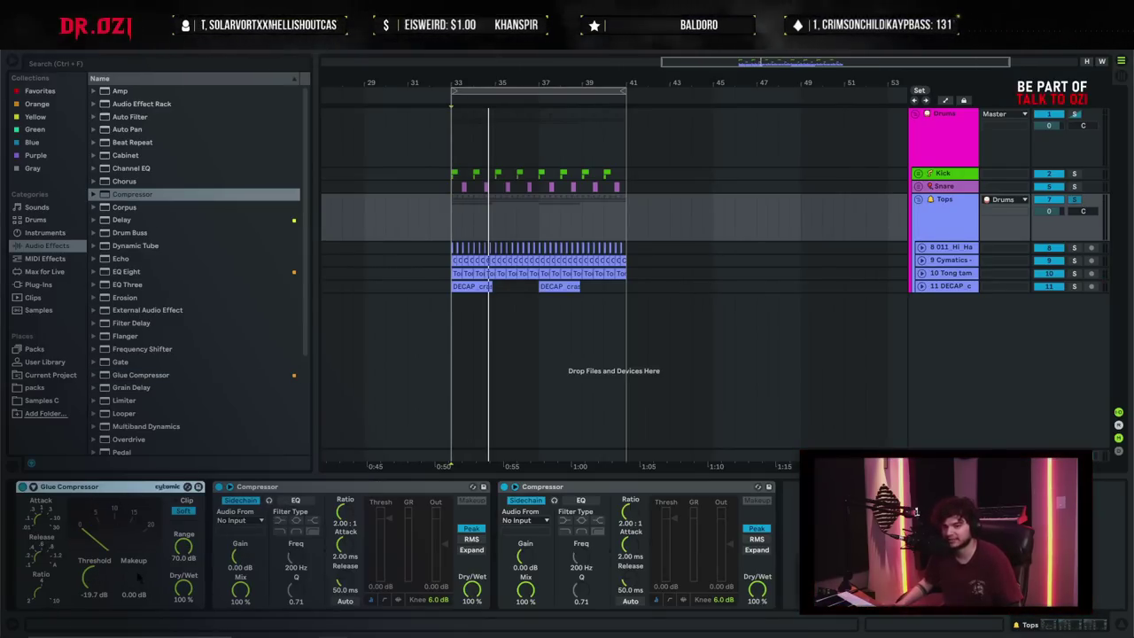
drag(128, 581, 128, 552)
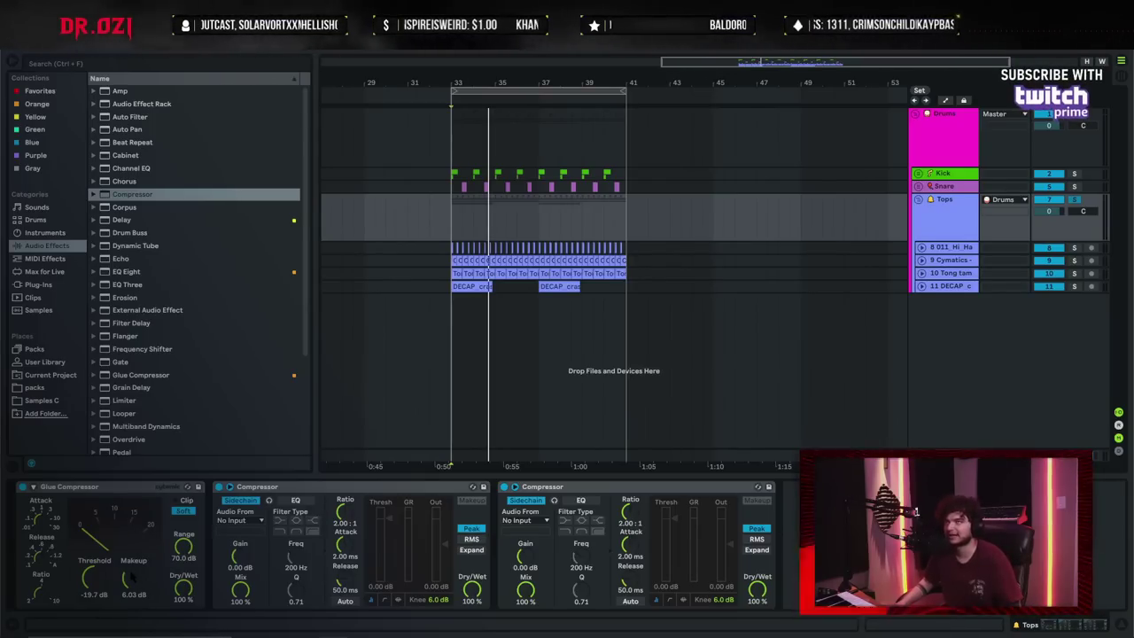
- Insert EQ Eight between the Glue Compressor and the Compressors on Tops, in Stereo mode with a low cut at 225 Hz
double_click(160, 272)
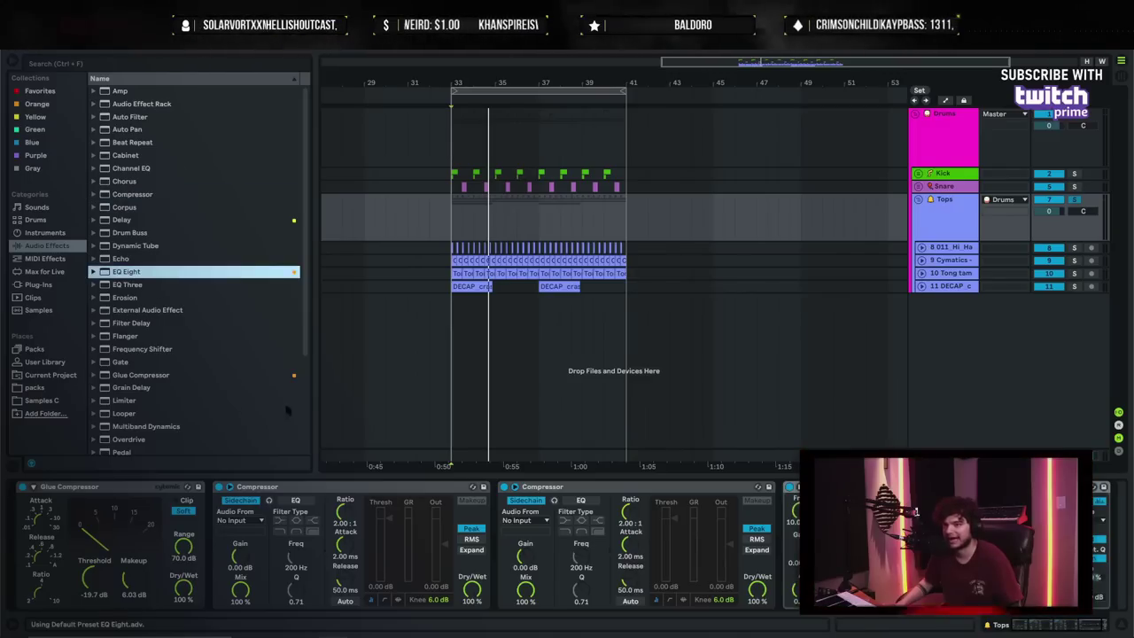
drag(824, 486, 268, 516)
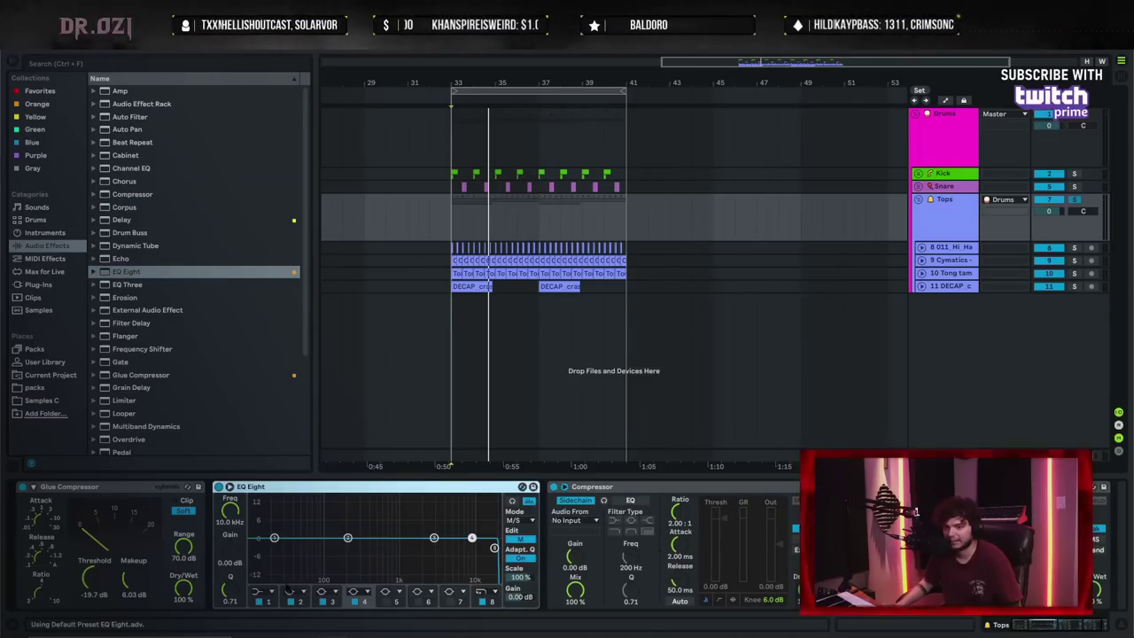
click(514, 530)
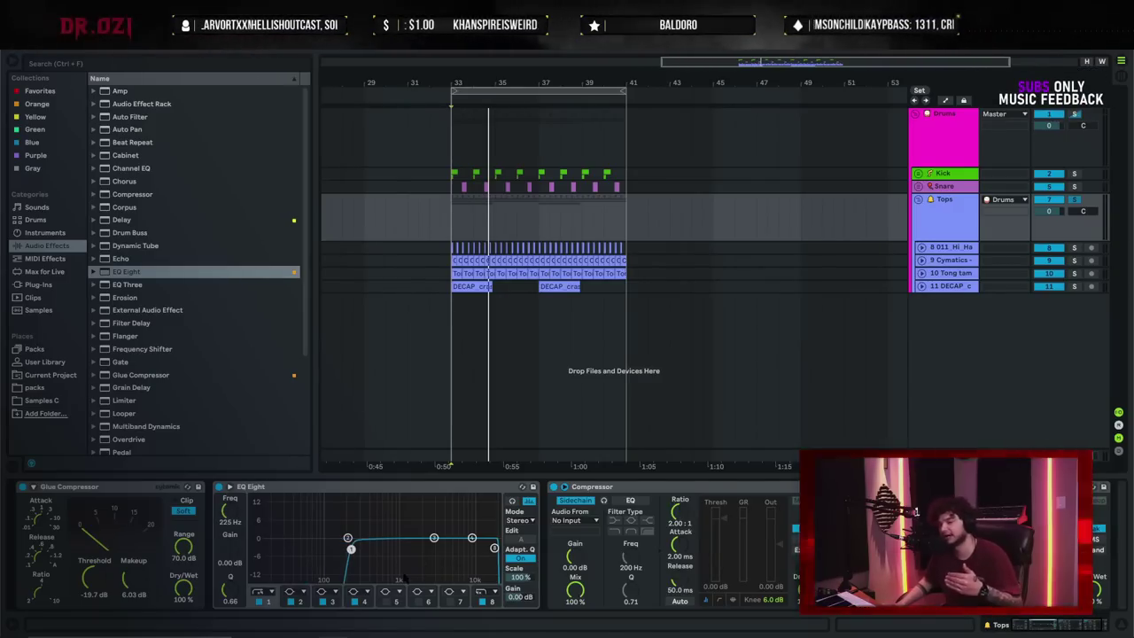
- Collapse EQ Eight and both Compressors in the Tops device chain
drag(116, 486, 338, 493)
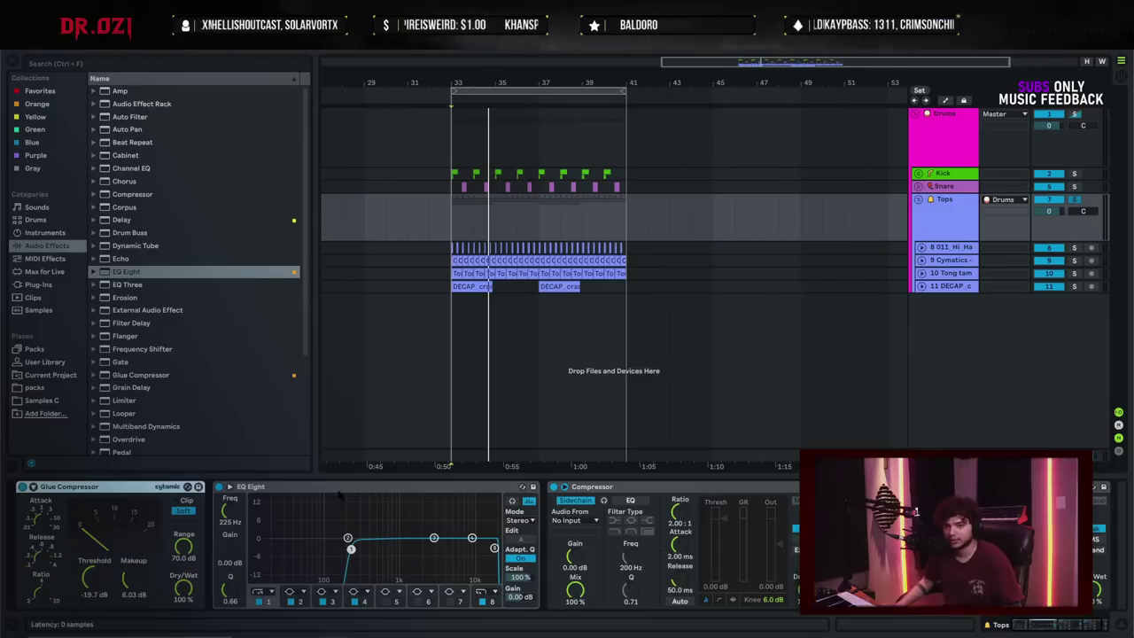
double_click(321, 487)
double_click(310, 487)
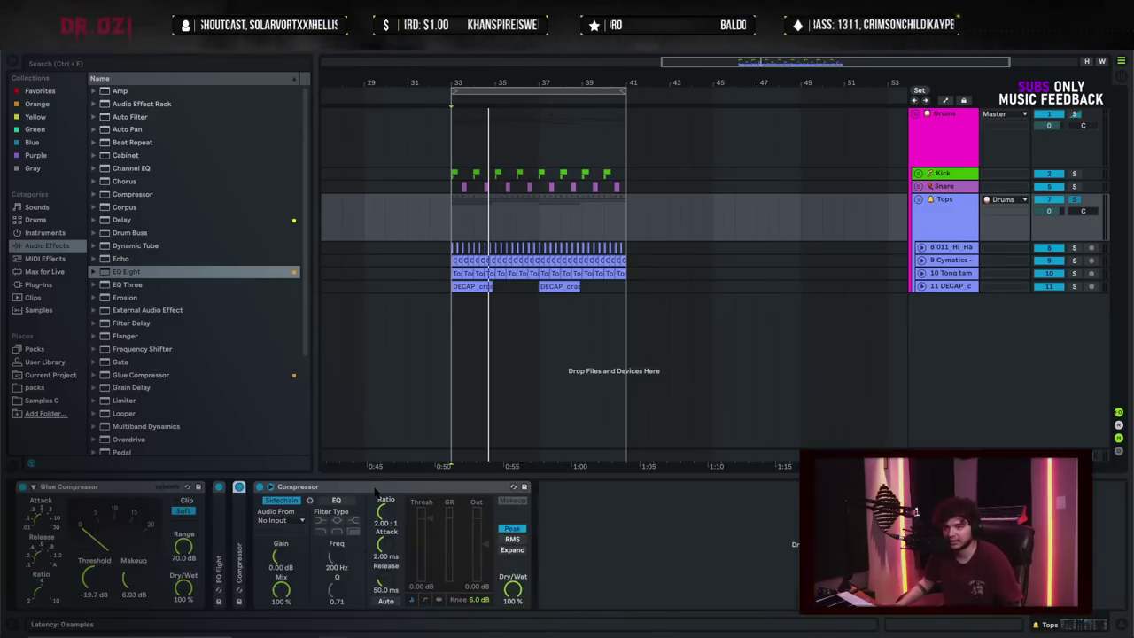
double_click(306, 488)
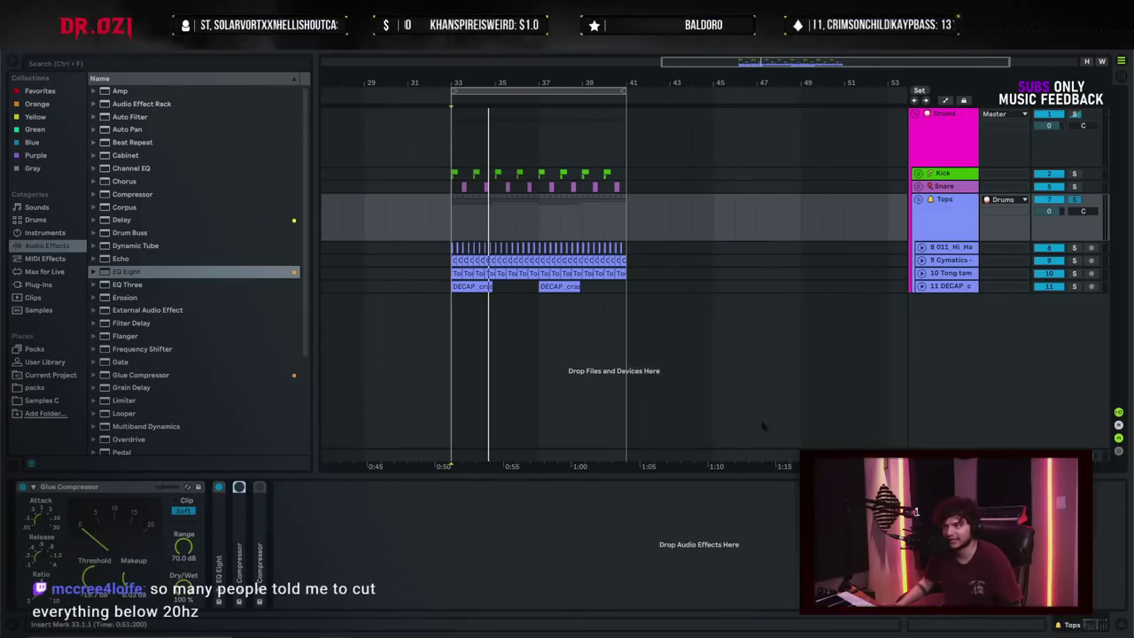
- Examine the Drums group's EQ Eight curve in the enlarged display and return to the arrangement
click(949, 113)
click(34, 487)
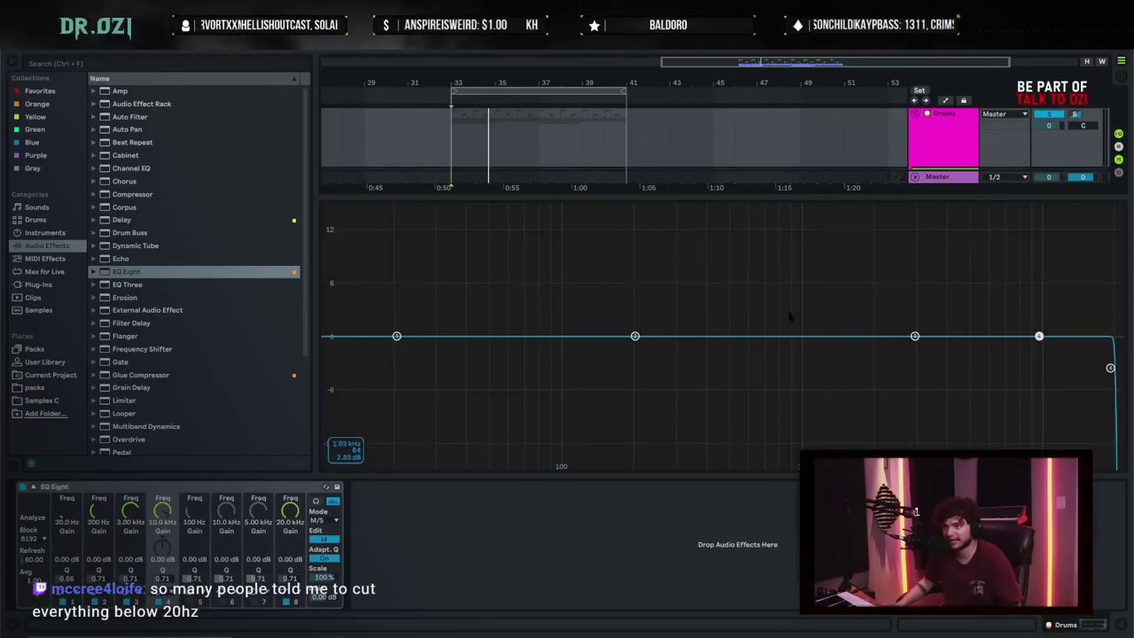
drag(856, 202, 734, 336)
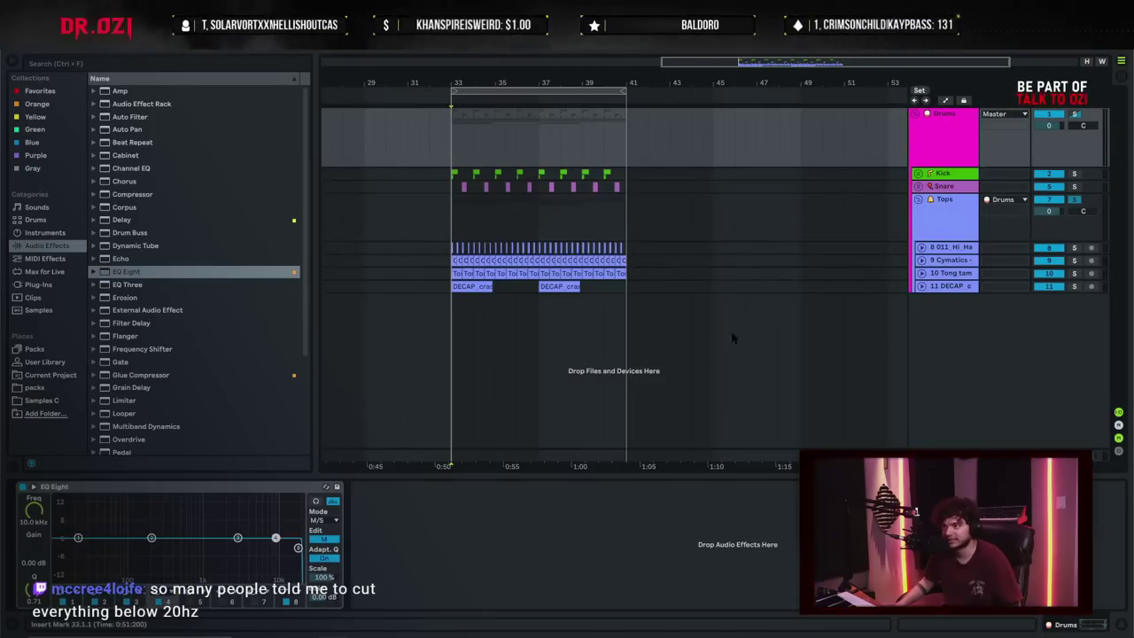
- Check the soloed Tops levels in the mixer during playback, then return to the arrangement and play the Tops from bar 33
key(Tab)
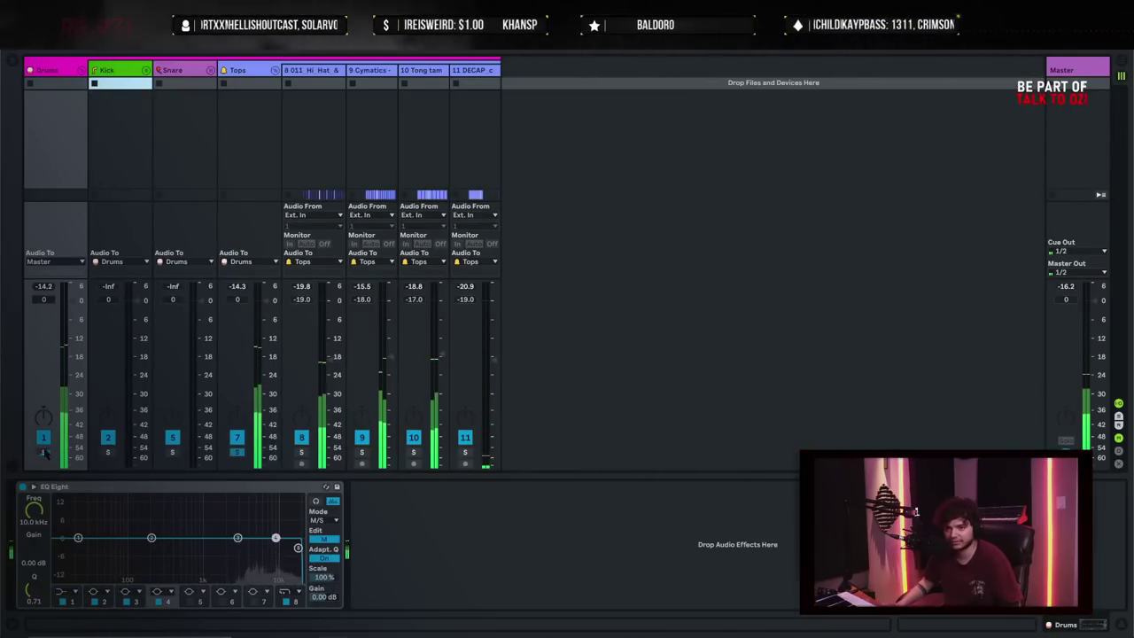
key(Tab)
click(448, 219)
key(space)
- Expand the Snare and Kick groups and play the Kick group soloed from bar 33
click(918, 187)
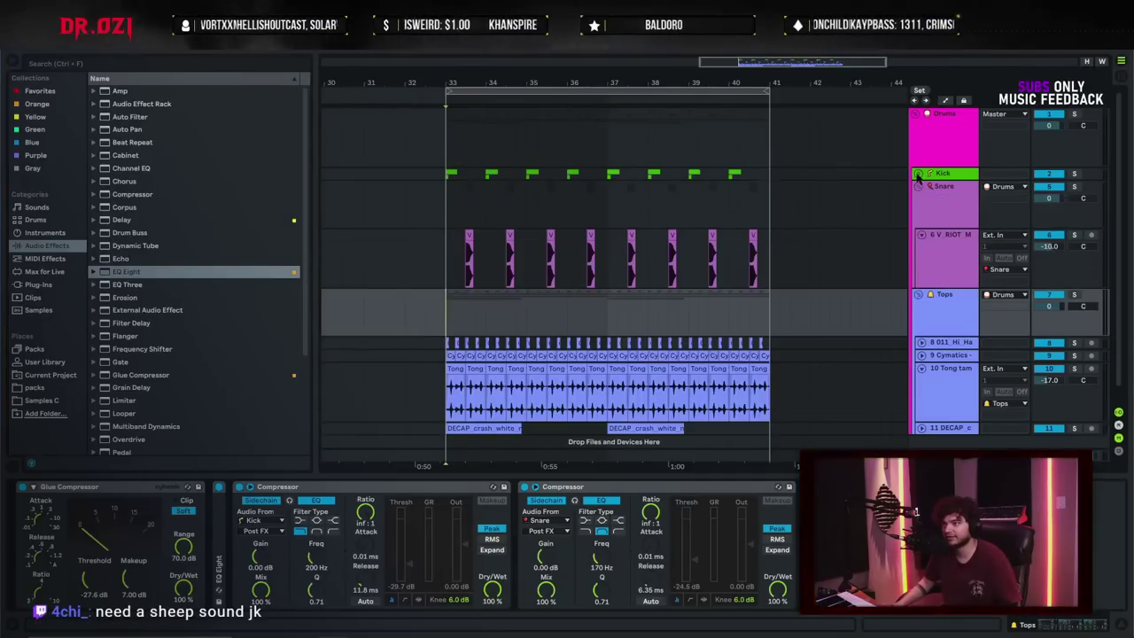
click(918, 175)
scroll(622, 281, down, 1)
click(934, 197)
click(446, 188)
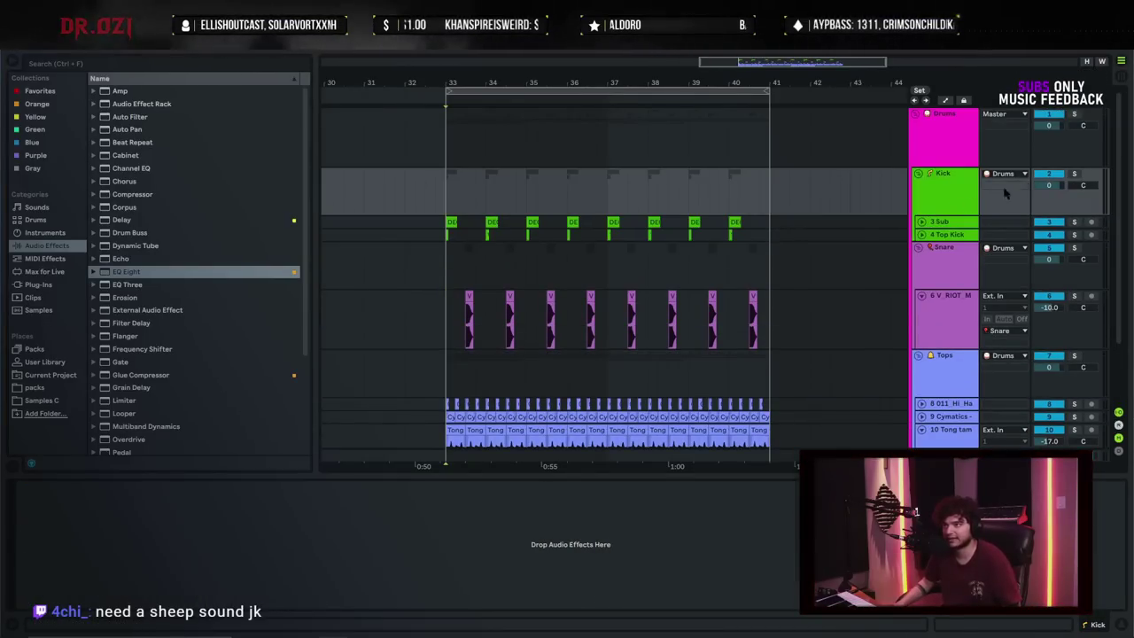
key(space)
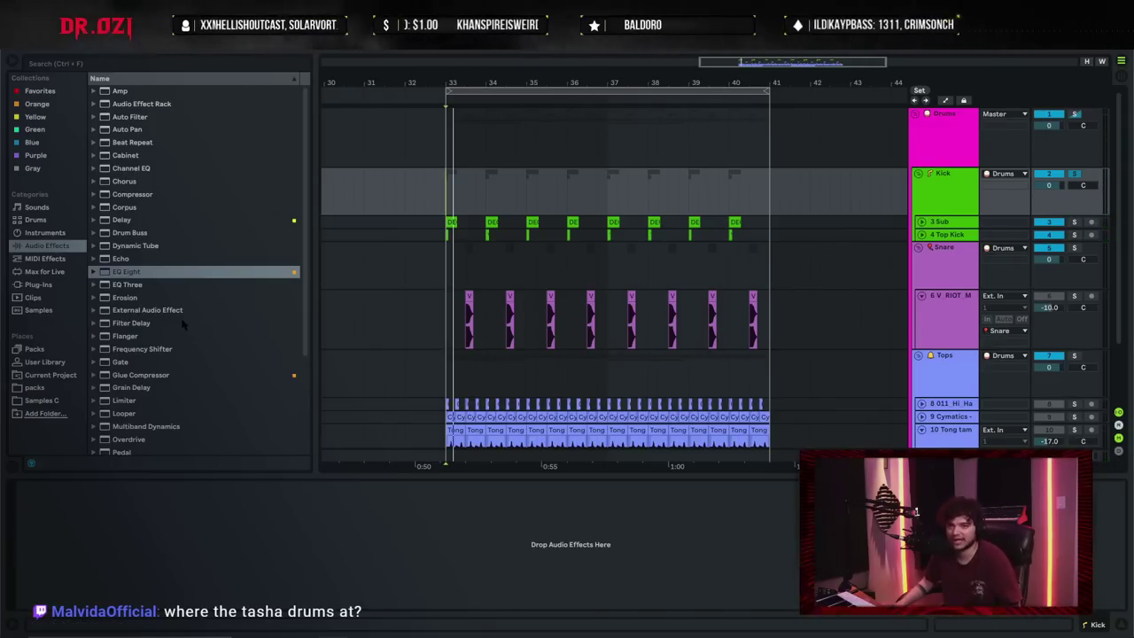
- Shorten the Sub's kick clip at bar 33 to about one beat and remove the Sub and Top Kick clips from bar 34 onward
click(922, 222)
drag(447, 83, 449, 173)
drag(521, 220, 481, 222)
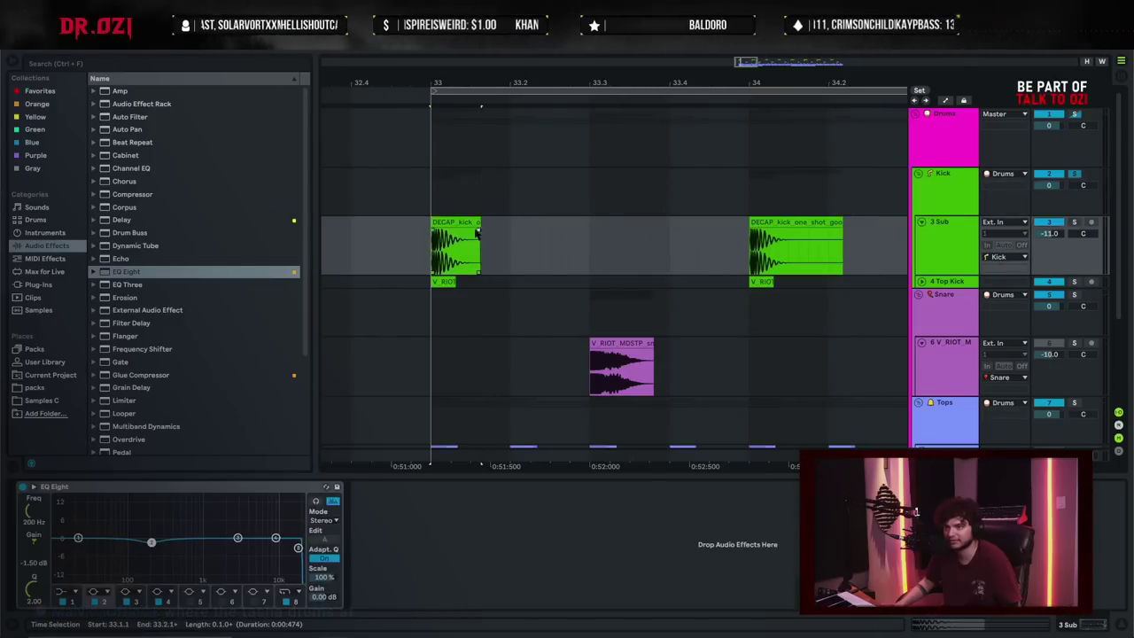
click(605, 293)
click(600, 250)
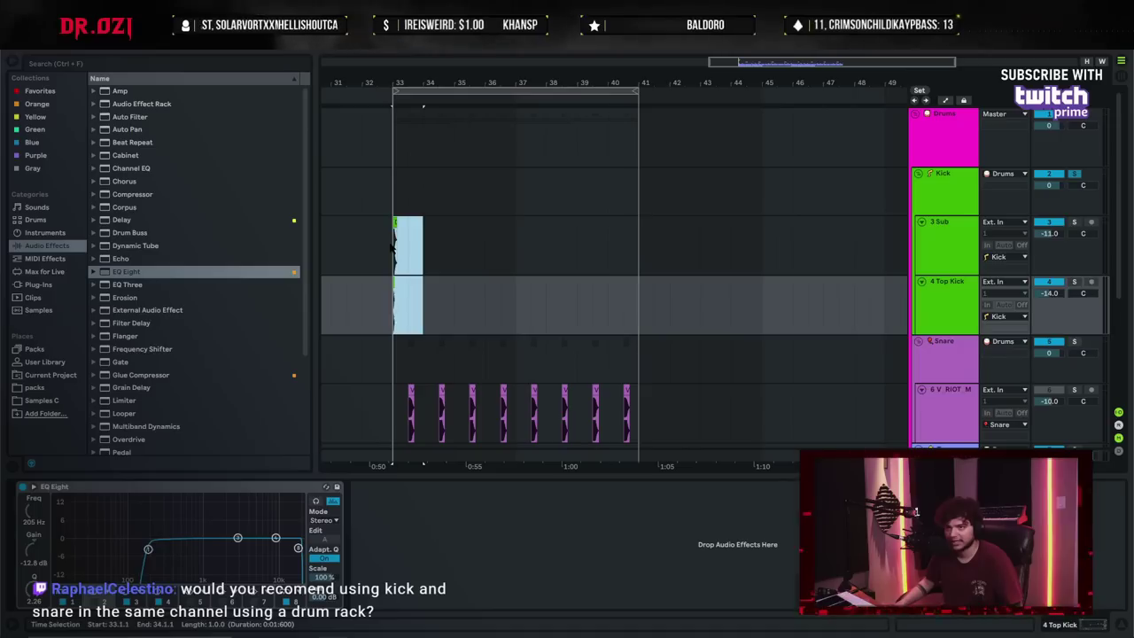
- Duplicate the one-bar Sub and Top Kick section at bar 33 seven times to fill the loop through bar 40
drag(419, 303, 387, 248)
key(ctrl+d)
key(ctrl+d)
key(ctrl+d)
key(ctrl+d)
key(ctrl+d)
key(ctrl+d)
key(ctrl+d)
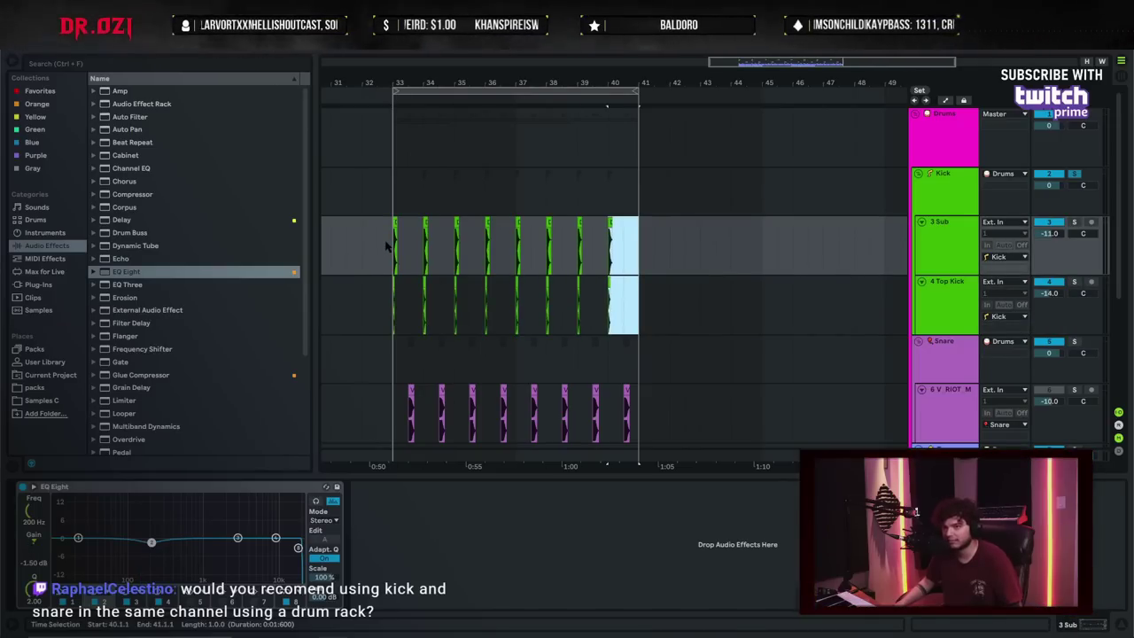
- Compare the Sub, Top Kick and Kick group device chains and add EQ Eight to the Kick group
click(387, 247)
scroll(387, 247, up, 4)
click(526, 207)
click(976, 187)
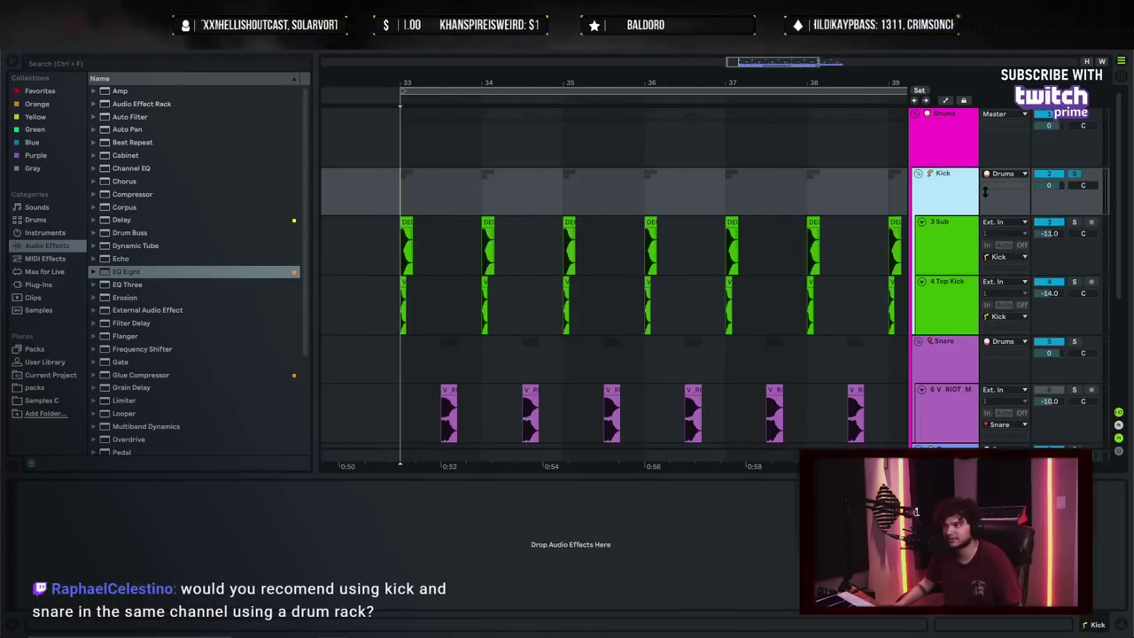
click(944, 243)
click(953, 303)
click(938, 231)
click(933, 190)
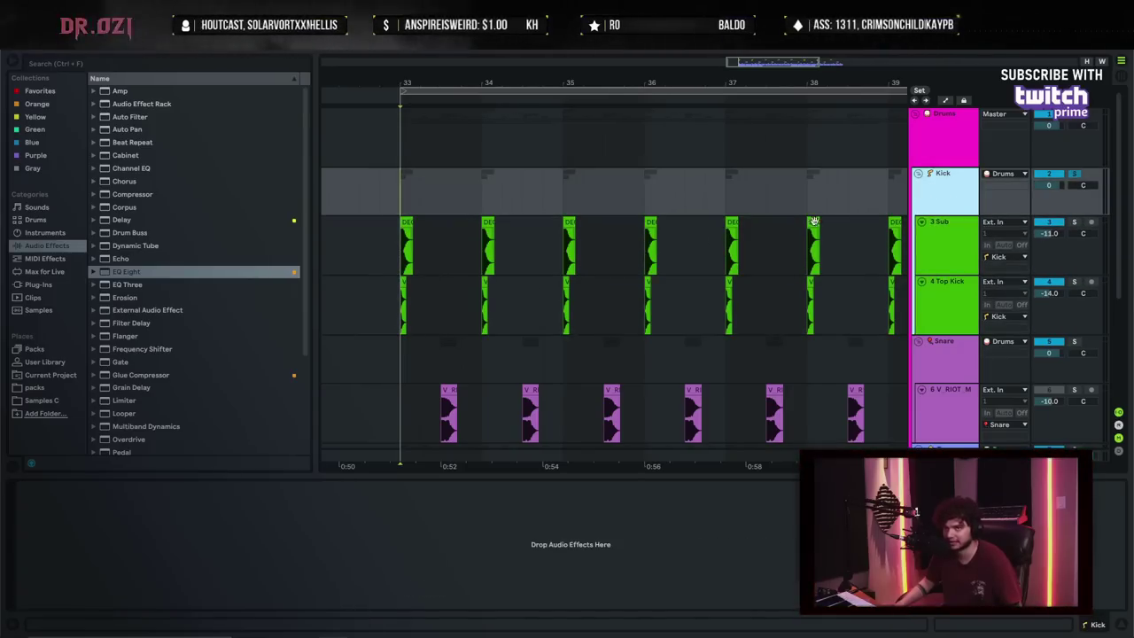
drag(133, 272, 413, 207)
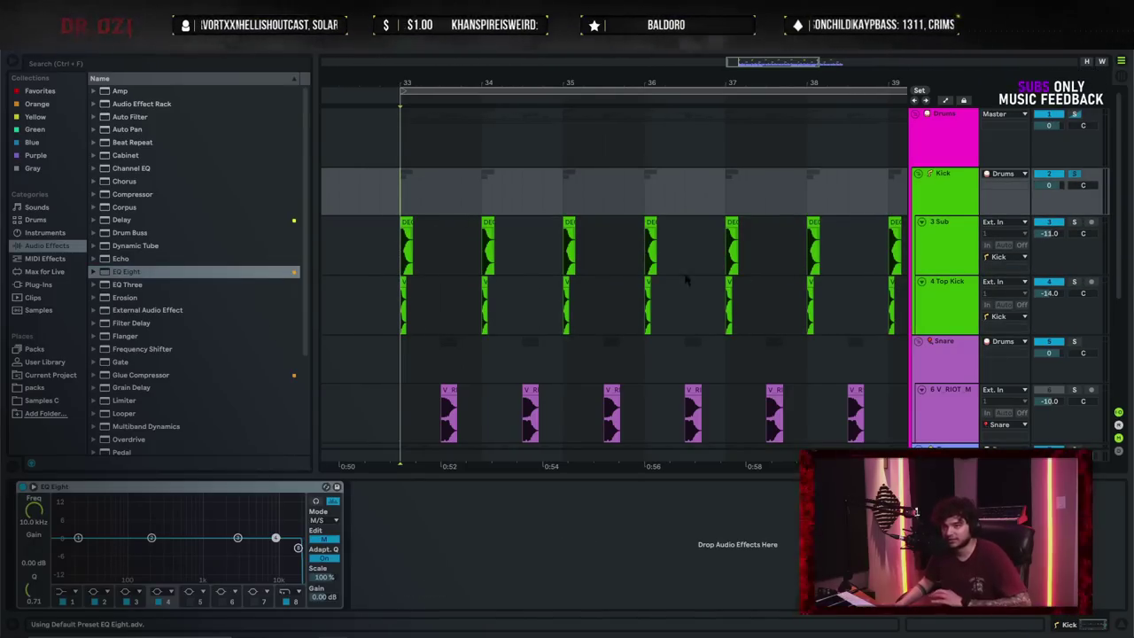
- Play the soloed Kick group and examine its frequency spectrum in EQ Eight
key(space)
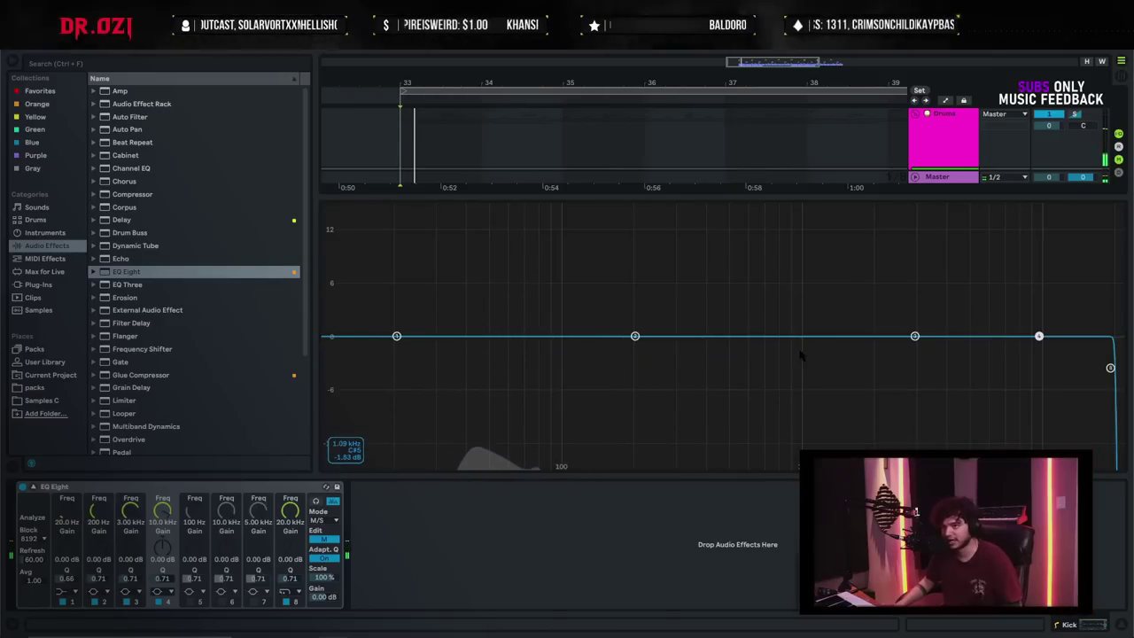
key(space)
key(space)
key(space)
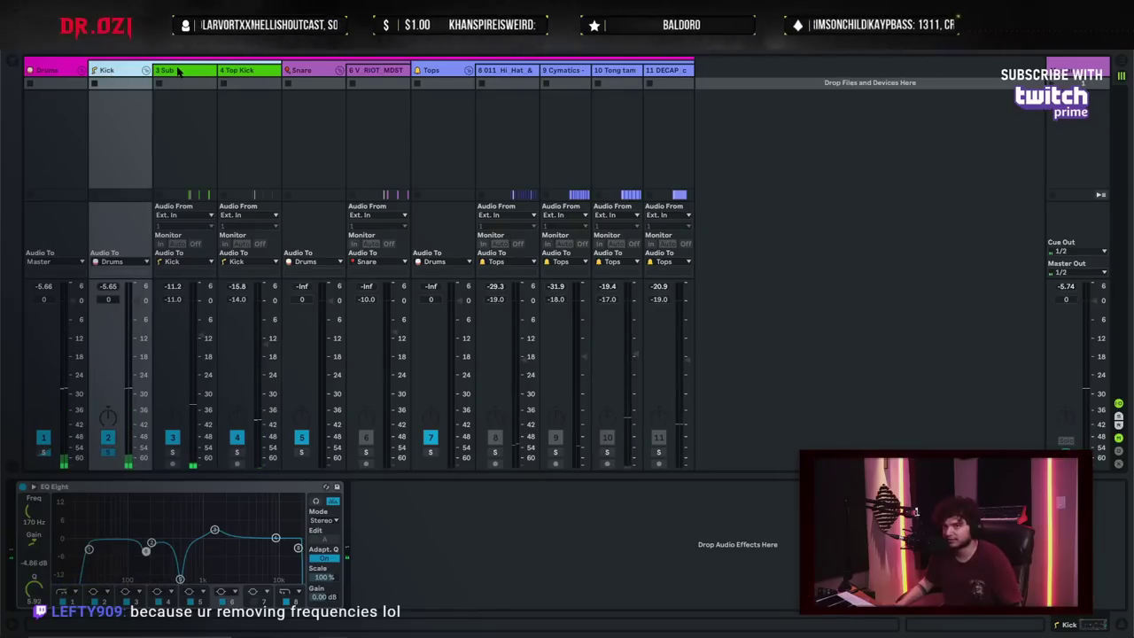
- Select the Sub and Top Kick tracks together and lower their volume
key(Right)
key(Right)
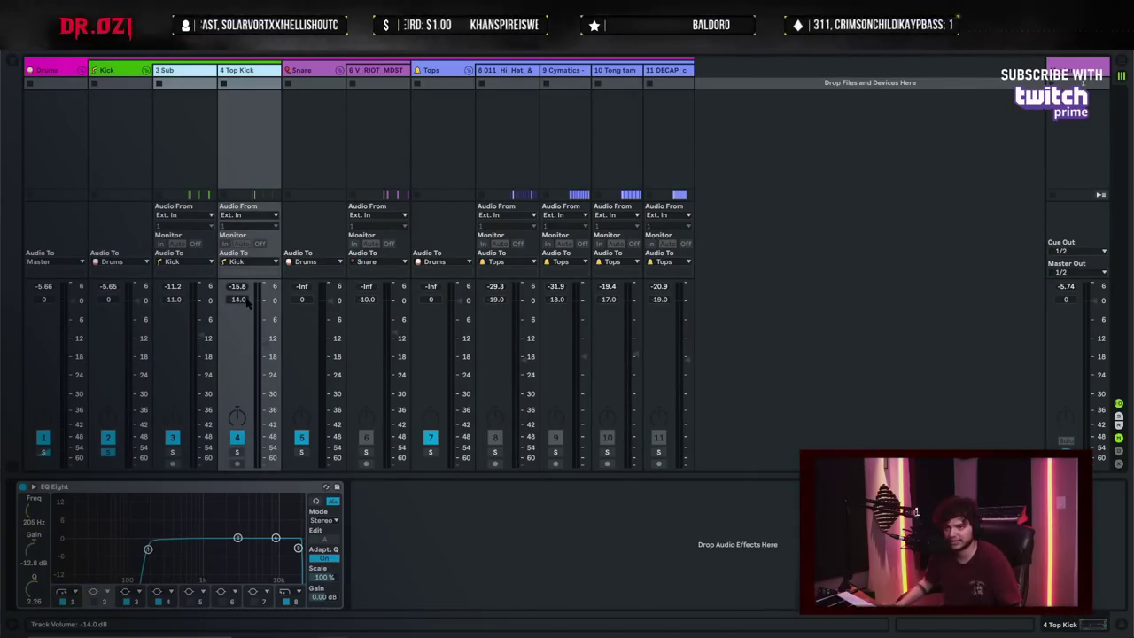
drag(247, 300, 238, 301)
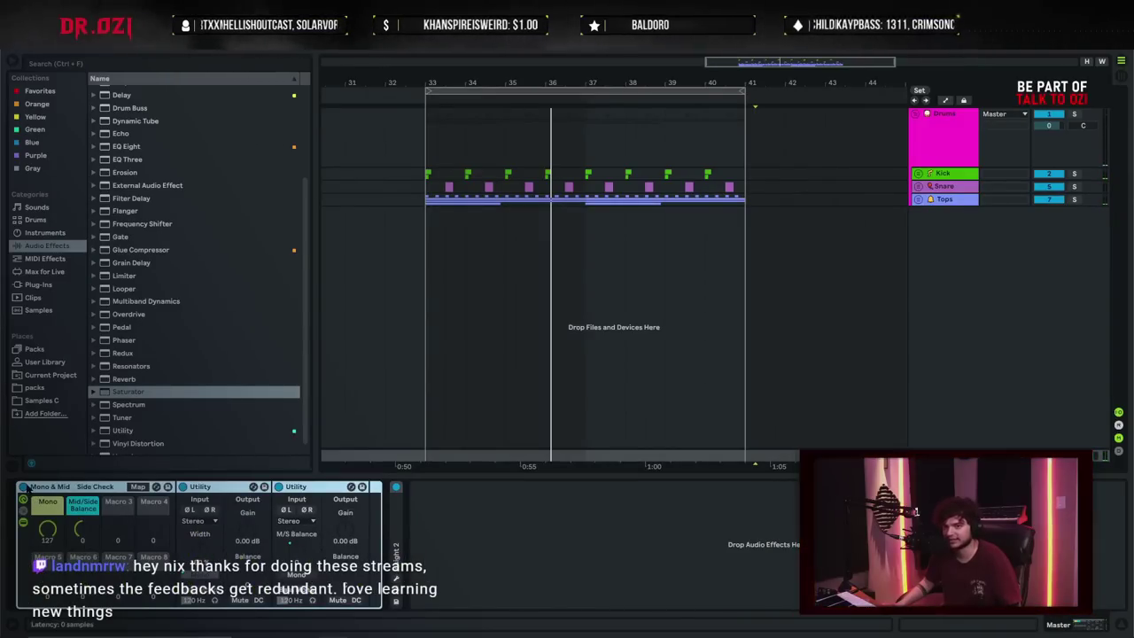
- Play the drums from bar 33 and check the group peak levels in the mixer
click(428, 134)
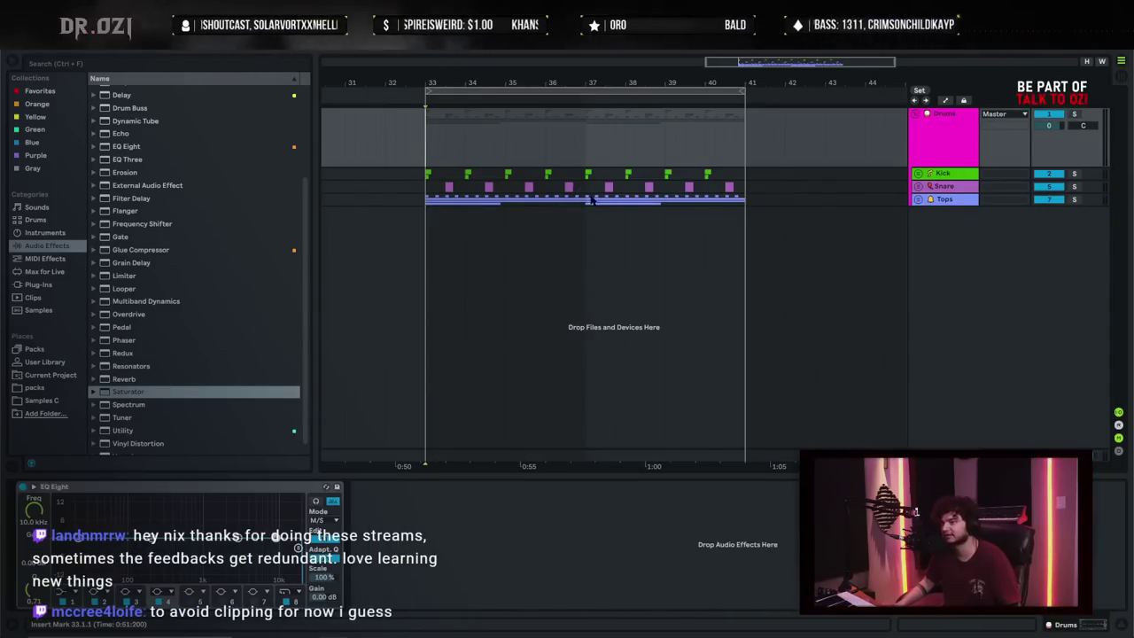
key(Tab)
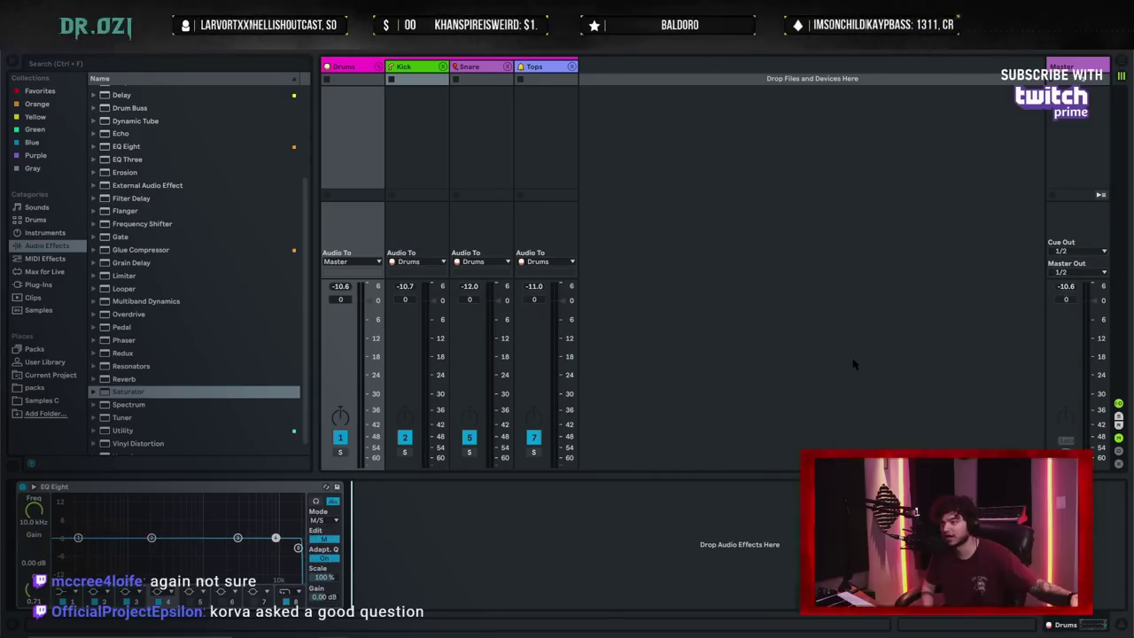
key(space)
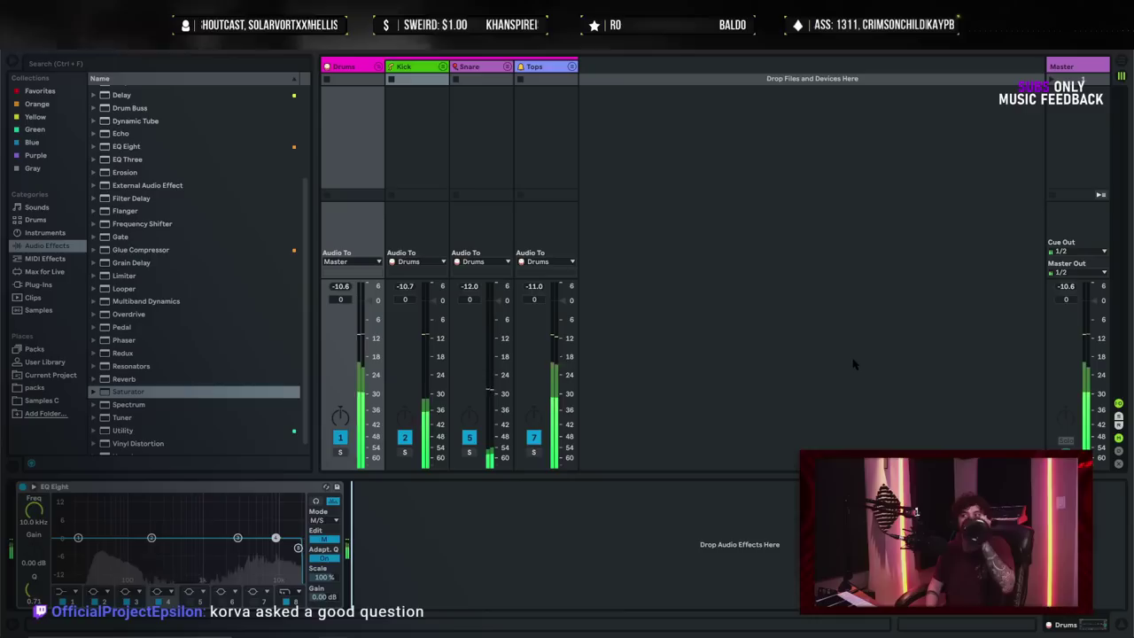
- Examine the Master track's device chain with the Mono & Mid Side Check rack and Insight 2
click(1066, 379)
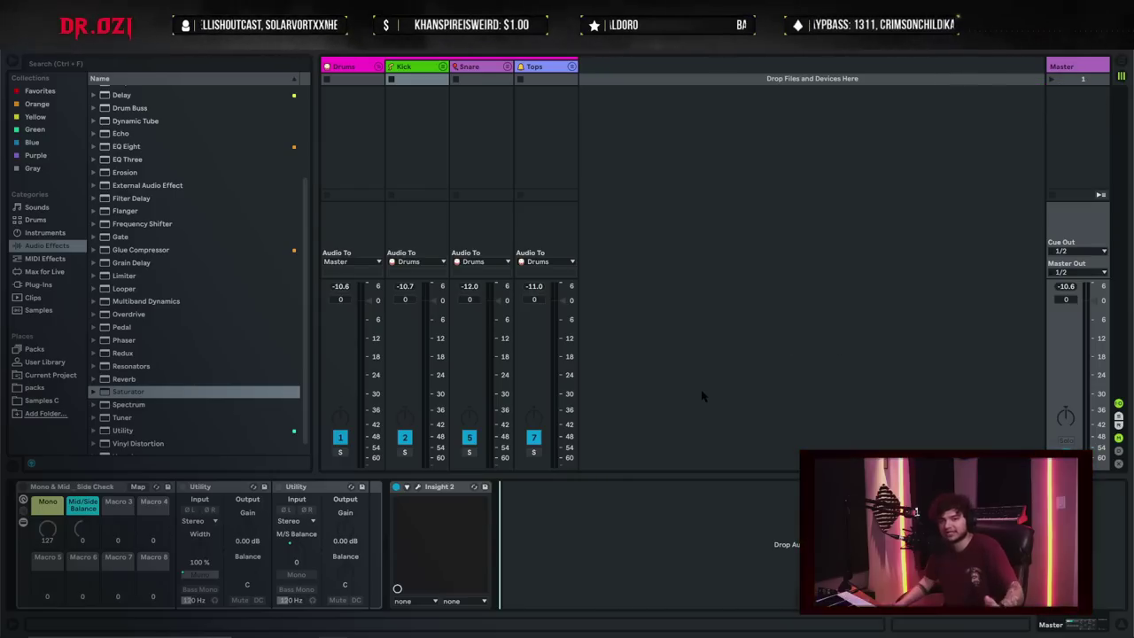
key(Tab)
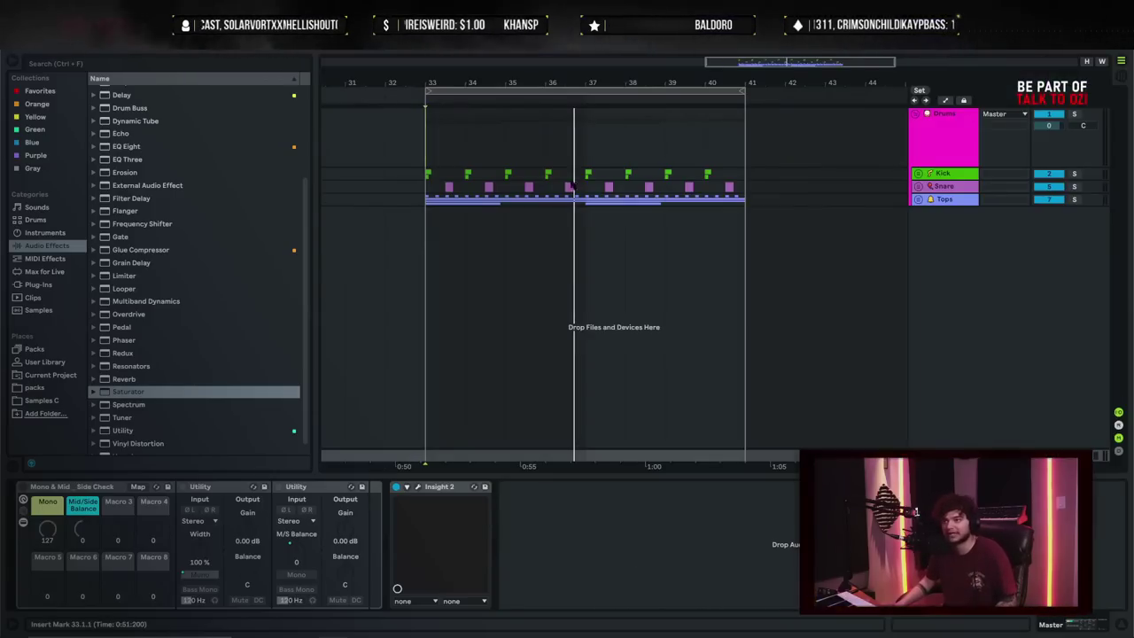
key(Tab)
click(1002, 146)
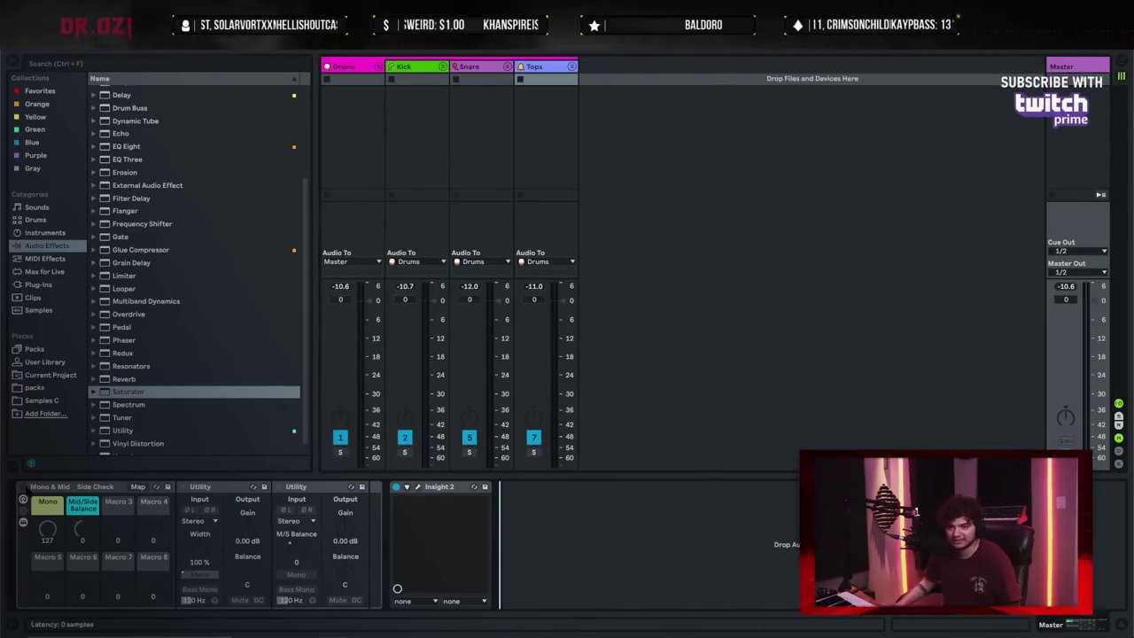
- Add a MIDI track with Arpeggiator and Serum, and fill bars 33 to 41 with a clip of four sustained chord notes
key(Tab)
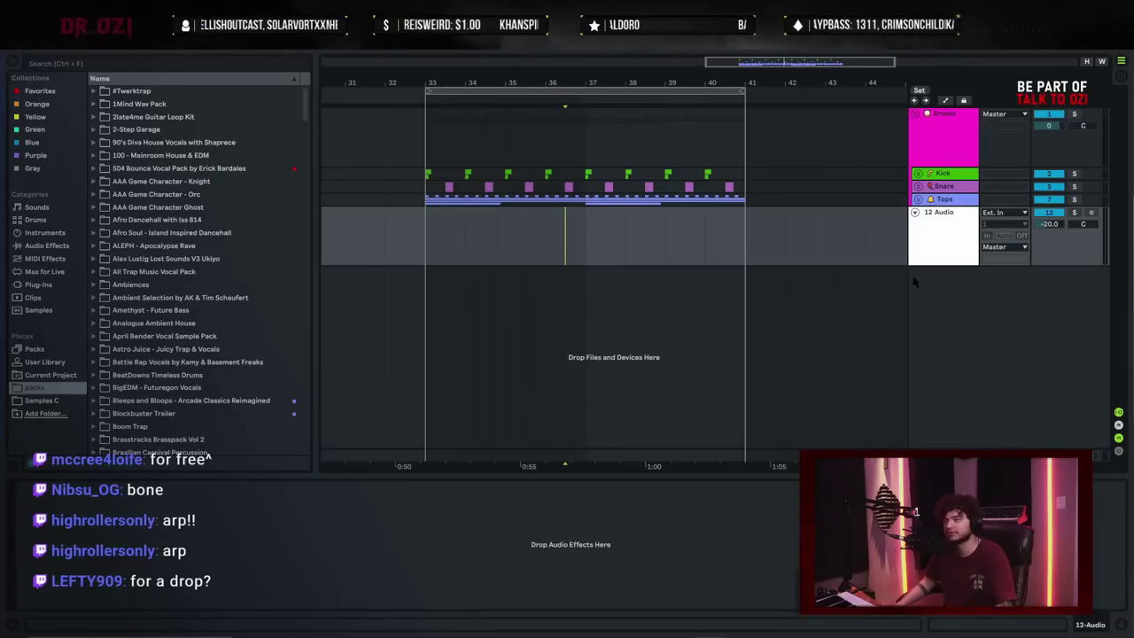
key(ctrl+shift+t)
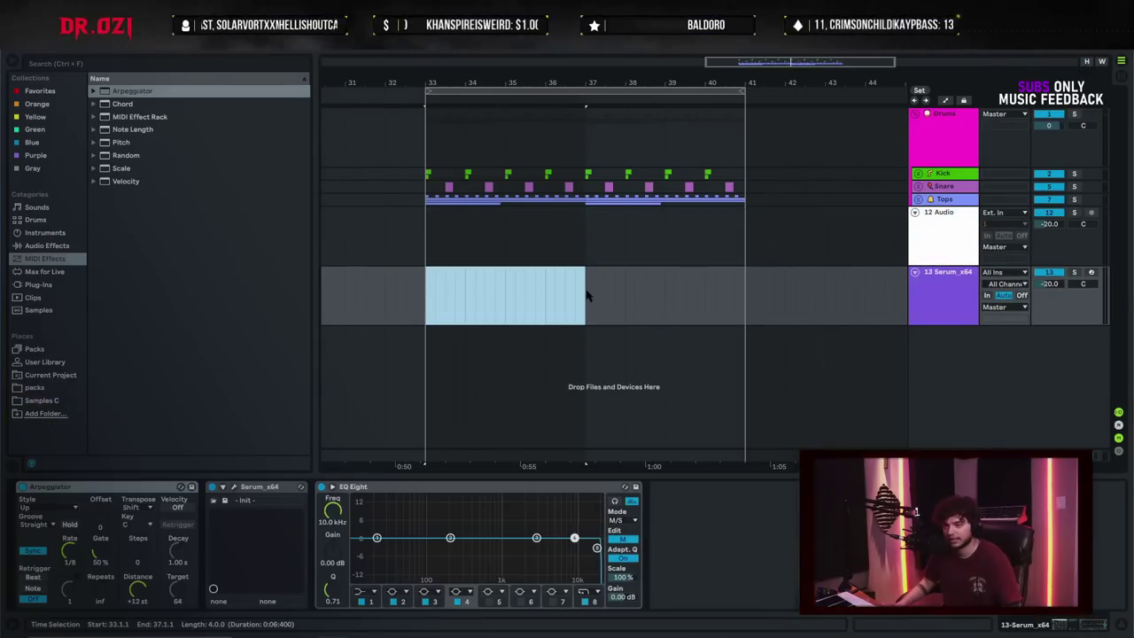
key(ctrl+shift+m)
key(ctrl+d)
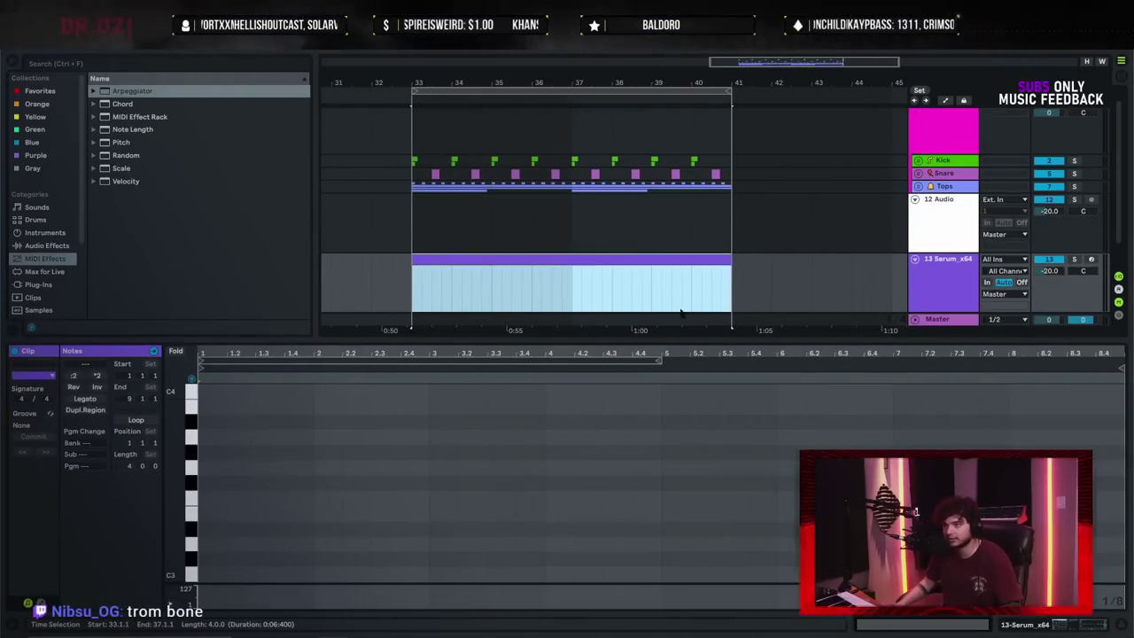
drag(172, 520, 159, 520)
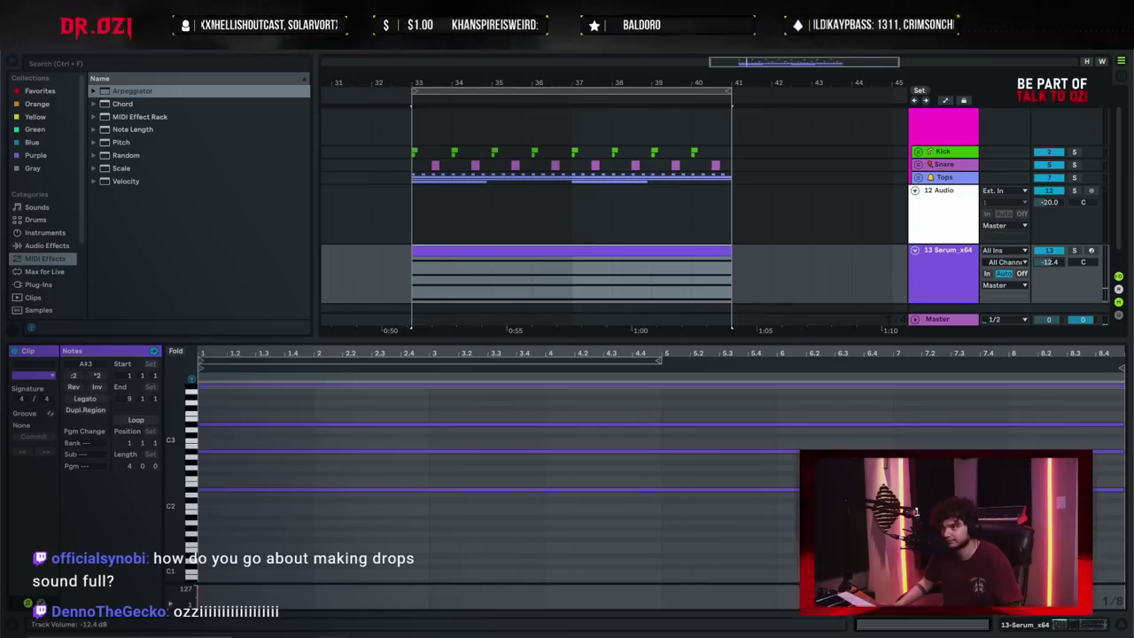
- Play the loop and set the Serum track's volume to -18.7 dB
key(space)
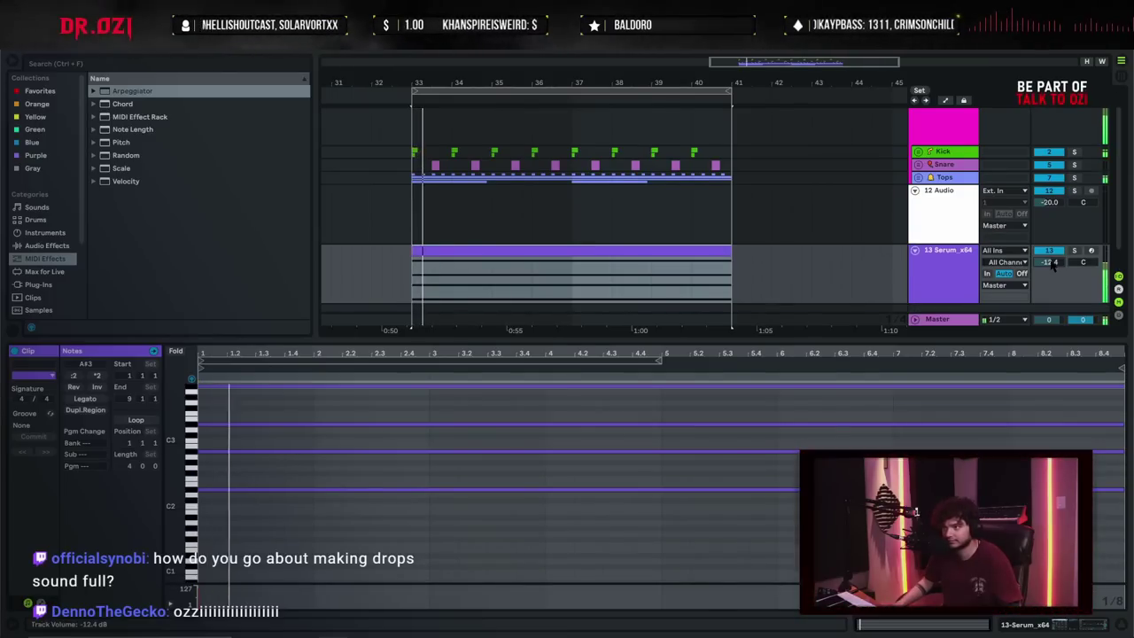
drag(1049, 264, 1049, 259)
key(shift+Tab)
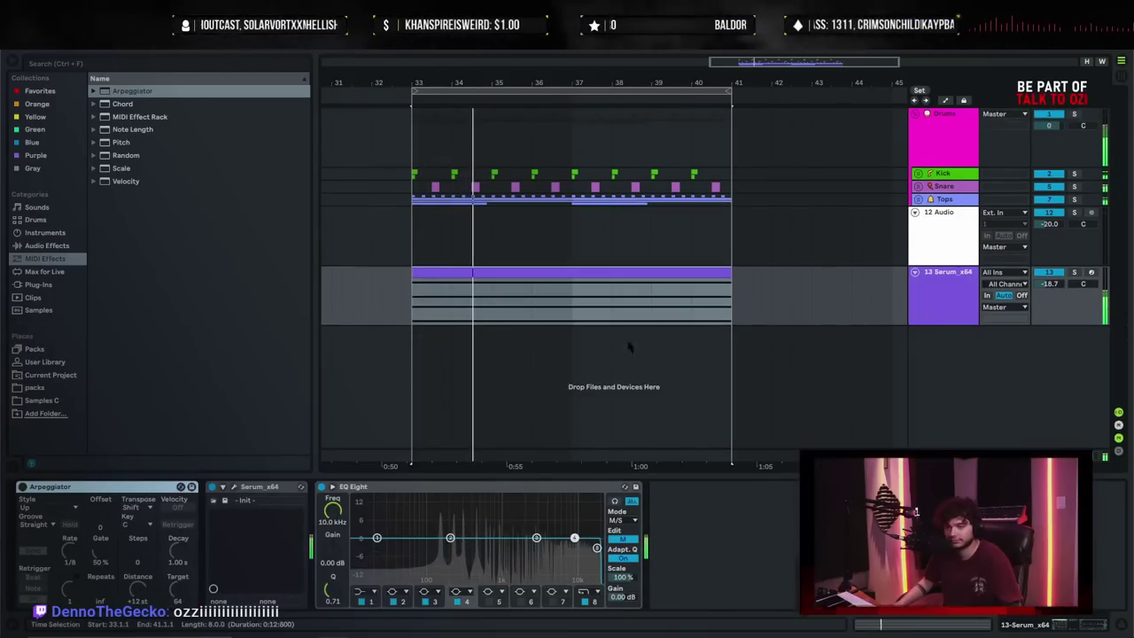
key(space)
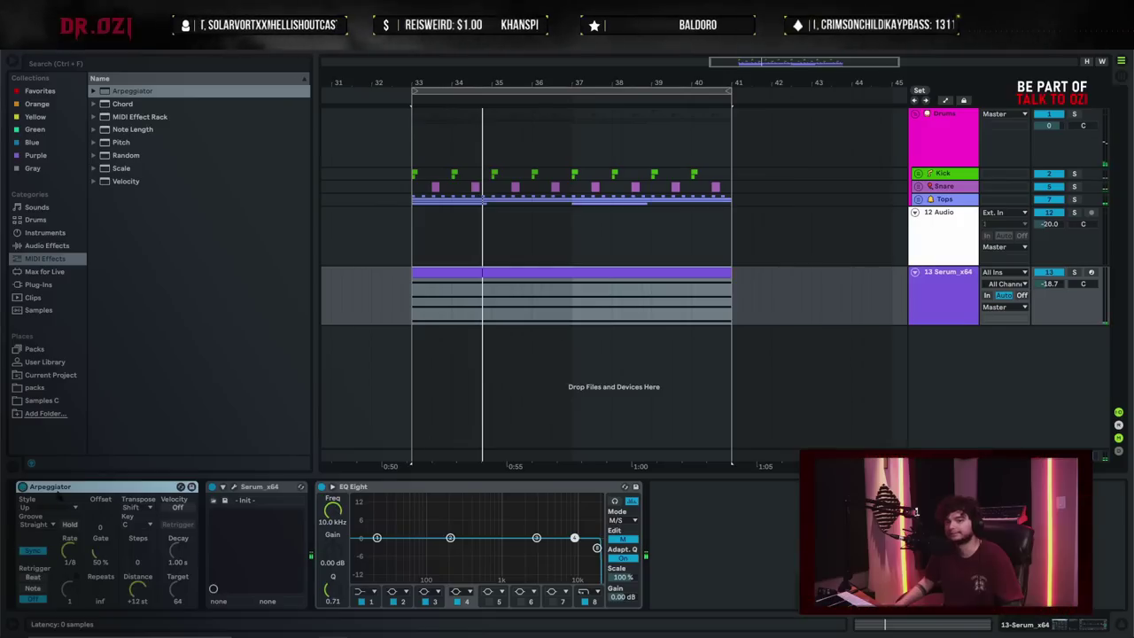
- Rearrange the pitches of the Serum clip's chord and set the Arpeggiator rate to 1/16 while auditioning from bar 33
key(space)
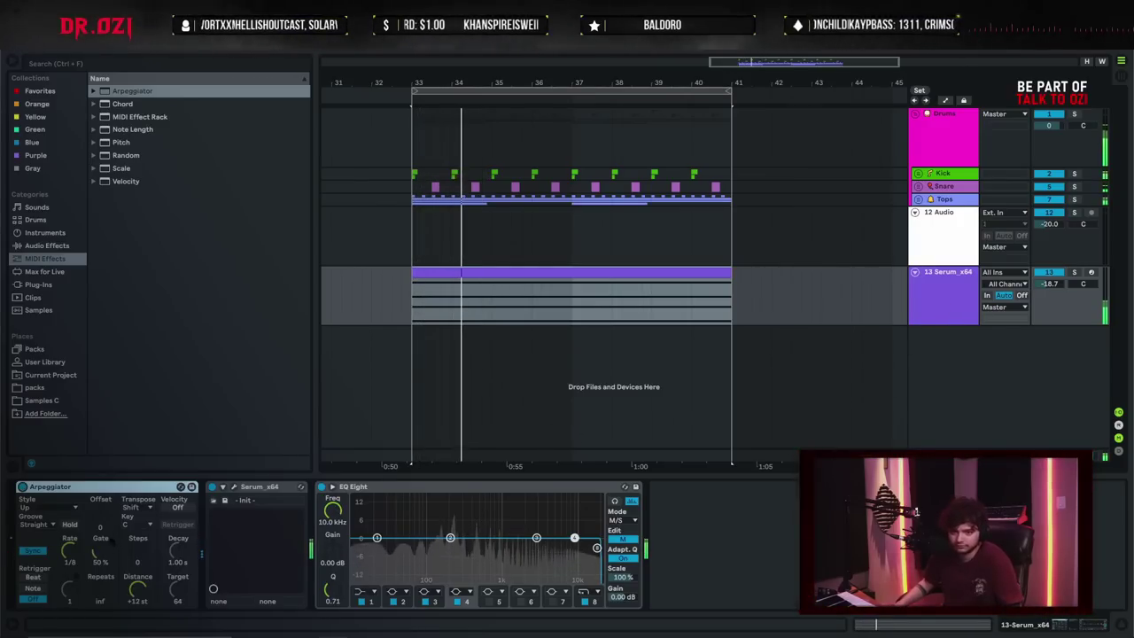
key(shift+Tab)
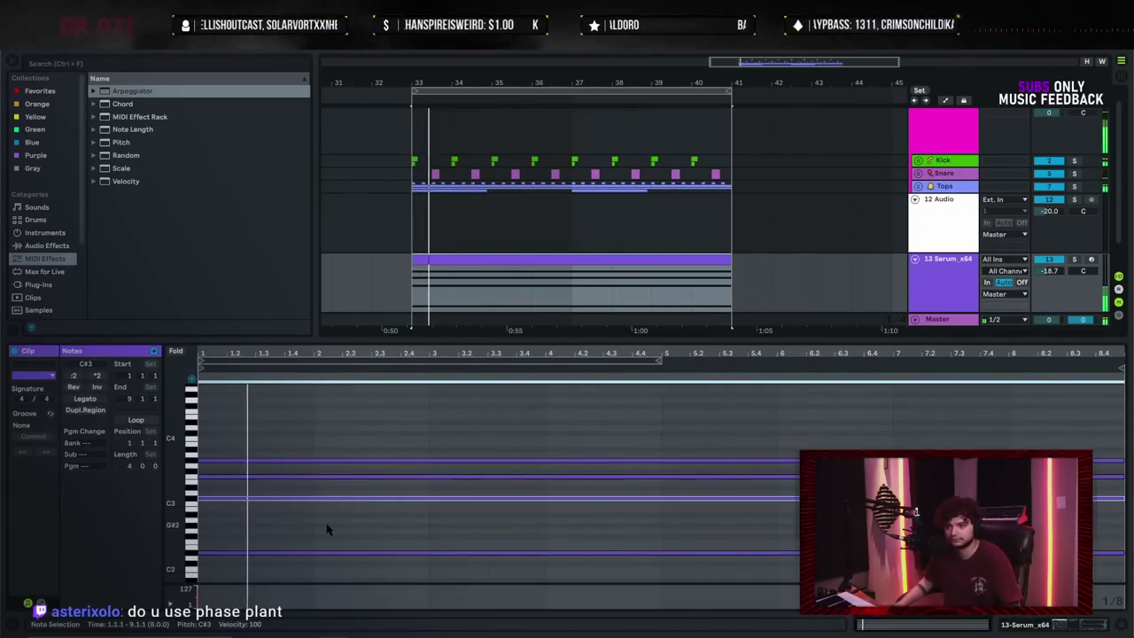
click(954, 290)
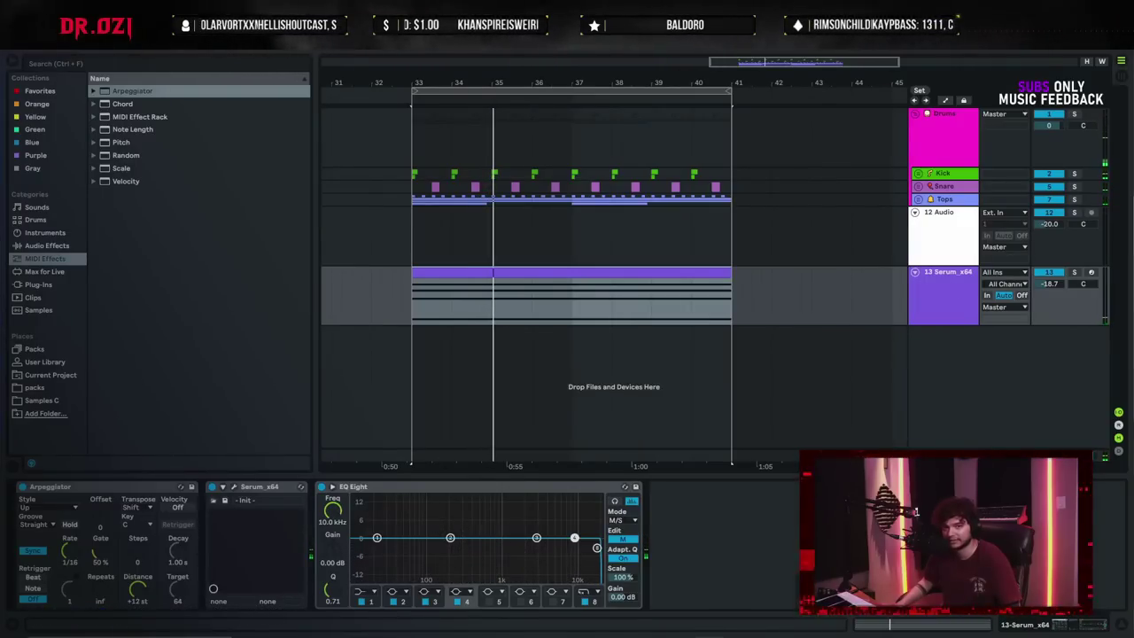
key(space)
click(443, 301)
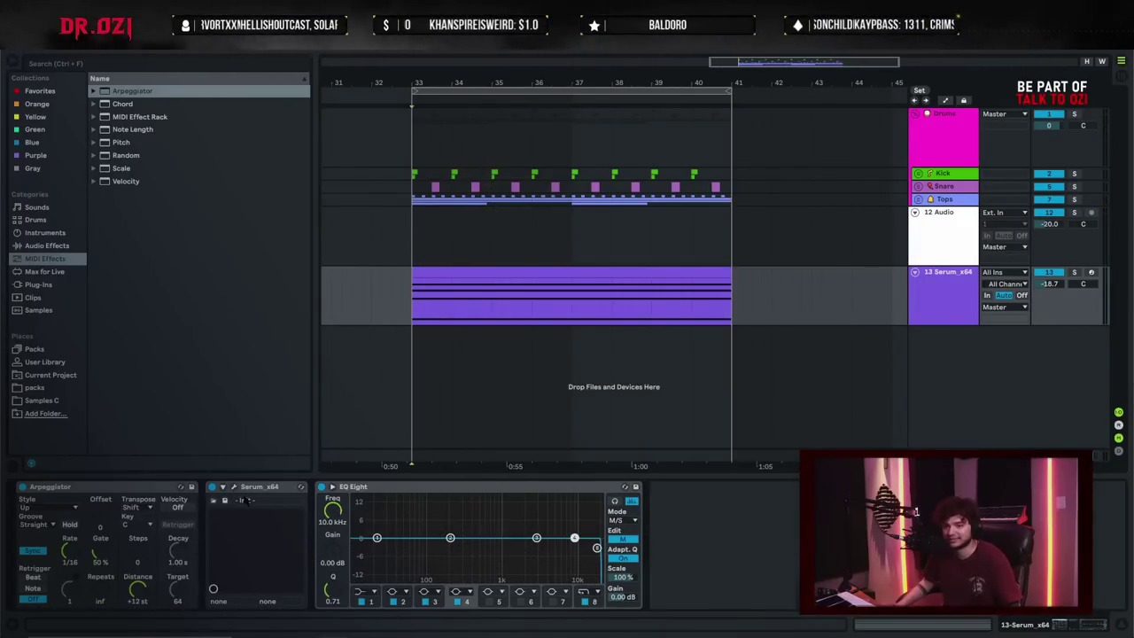
- In Serum, enable the MG Low 12 filter and modulate its cutoff with a falling LFO 1 ramp at 1/16
click(234, 486)
drag(298, 59, 457, 106)
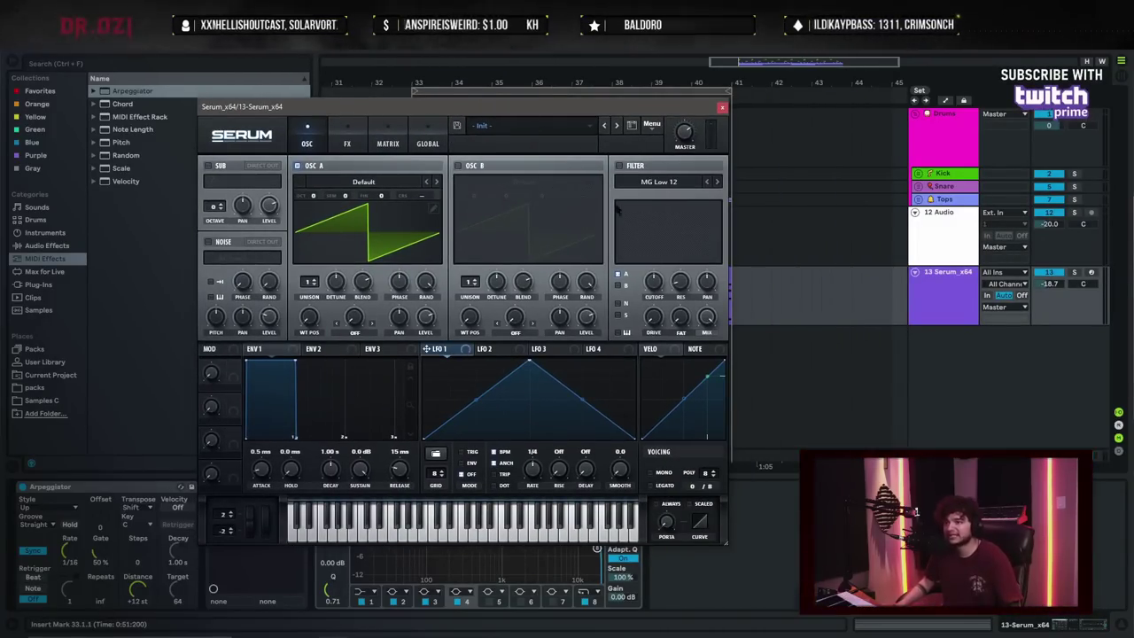
click(619, 165)
drag(660, 295, 645, 272)
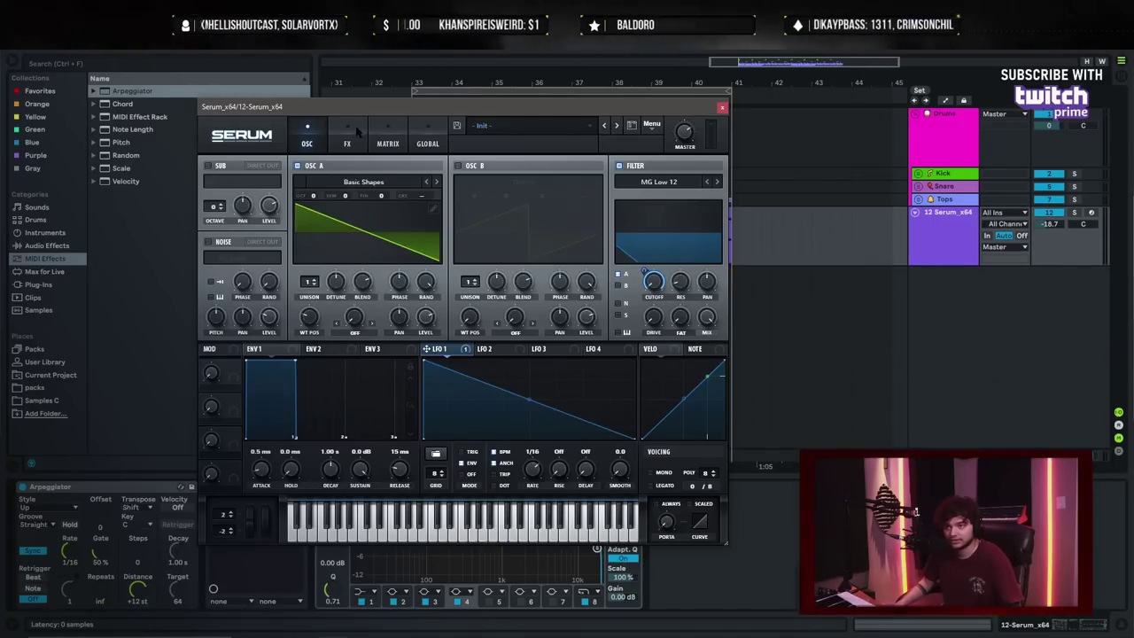
- Enable Hyper/Dimension, Delay and a multiband Compressor in Serum's effects, audition the patch and close the synth window
click(387, 137)
click(347, 138)
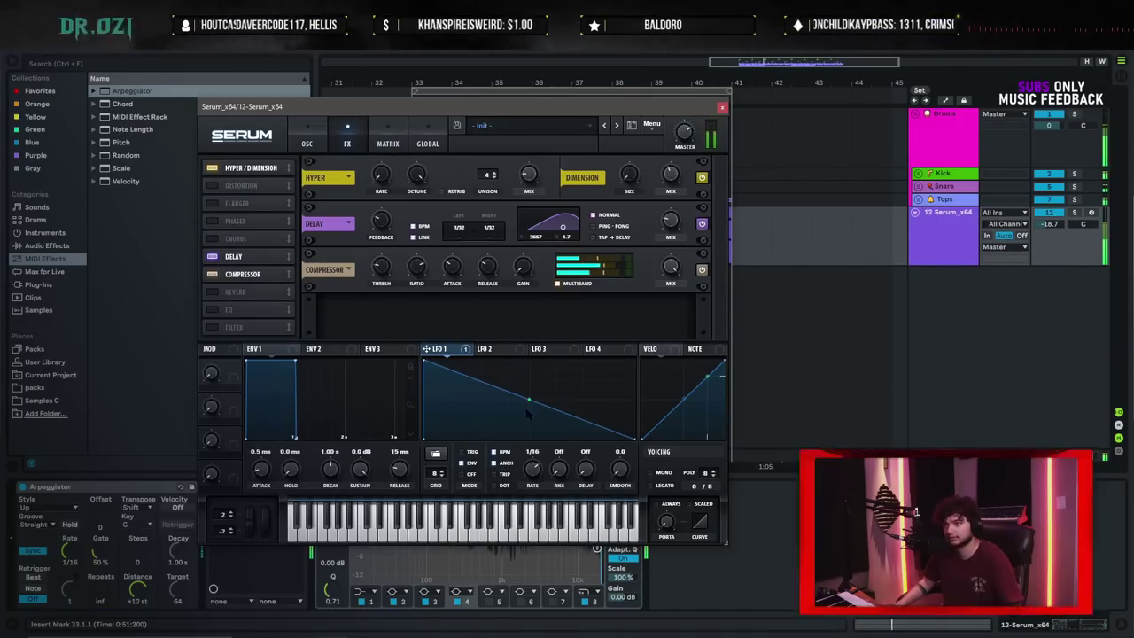
click(722, 108)
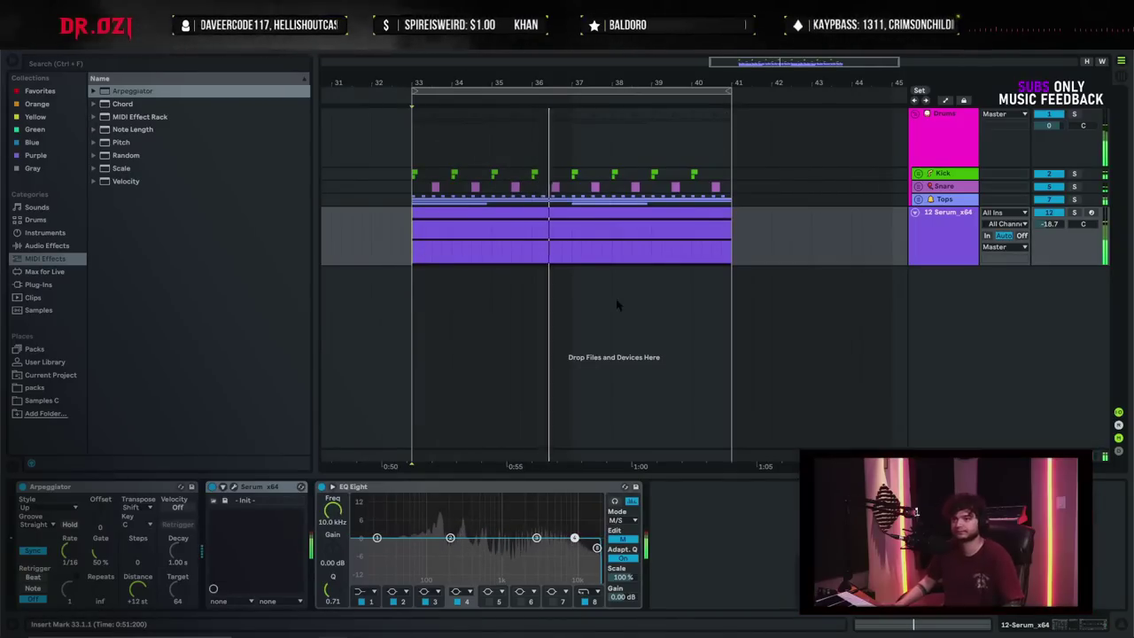
key(space)
- Play the loop with the Serum track muted and active to compare the mixer's peak levels
key(Tab)
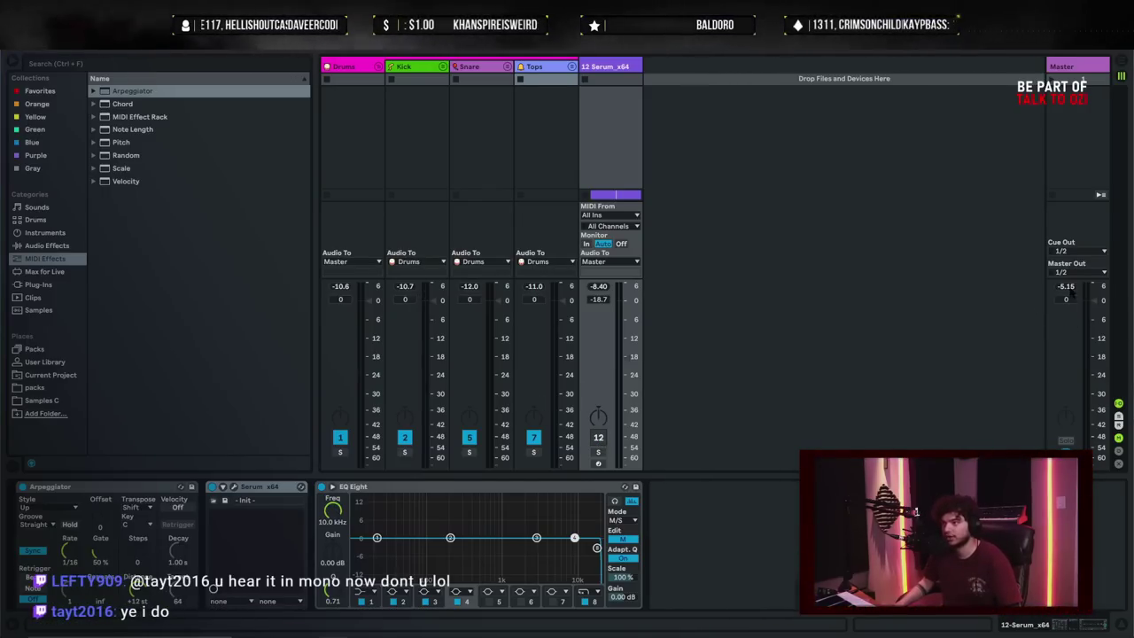
key(space)
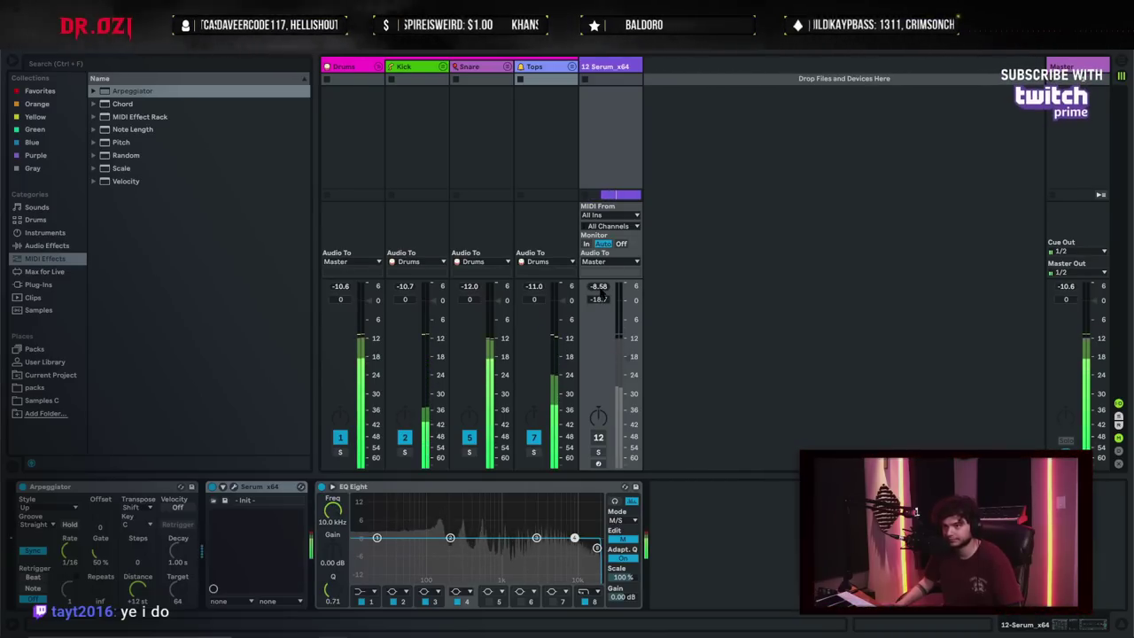
key(space)
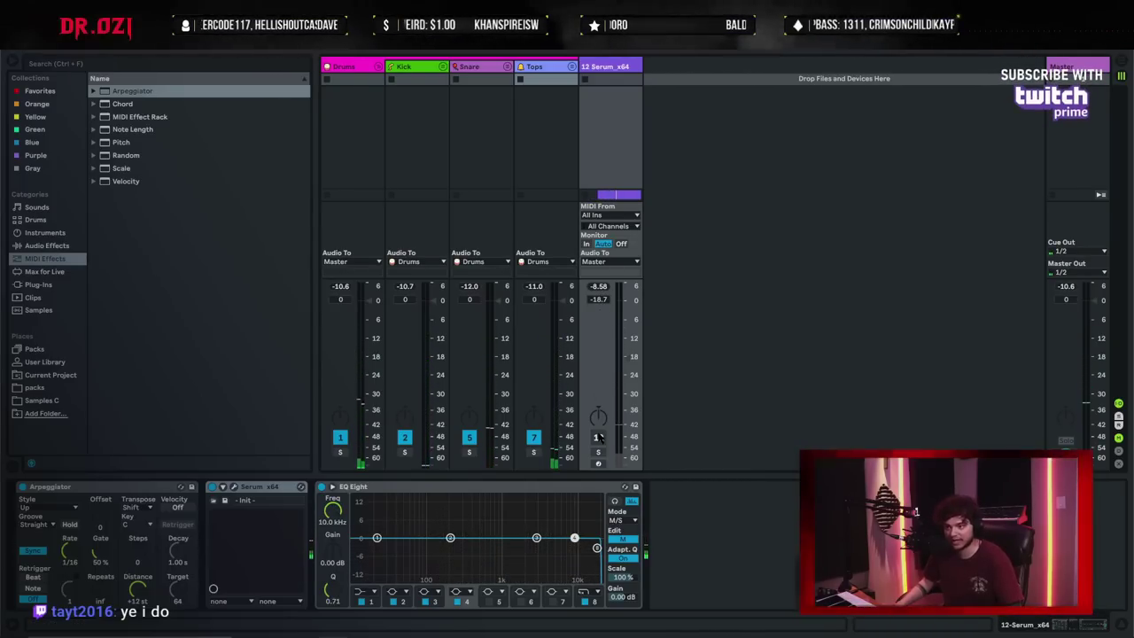
click(599, 437)
click(599, 437)
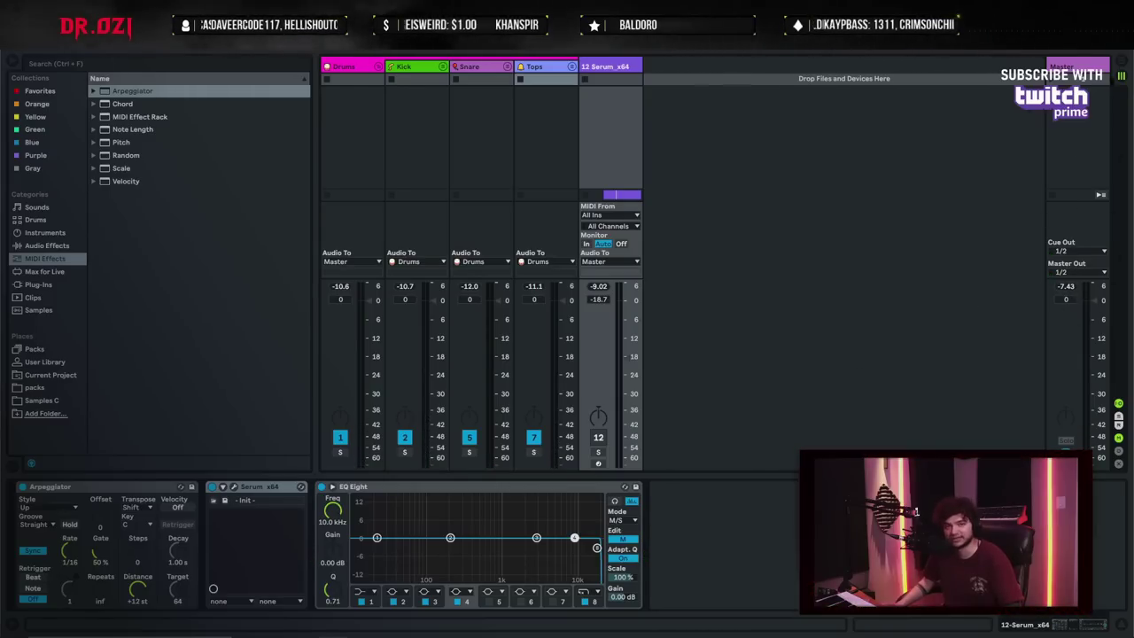
- Reset the Master track's peak reading and replay the loop with the Serum track muted
click(1068, 288)
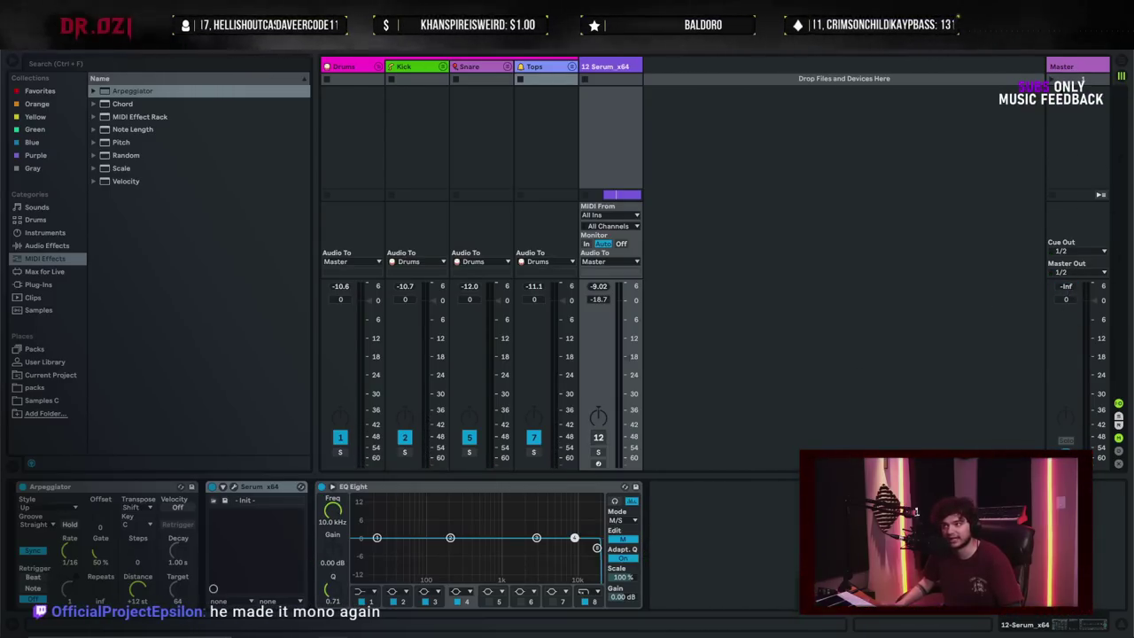
click(1068, 286)
key(space)
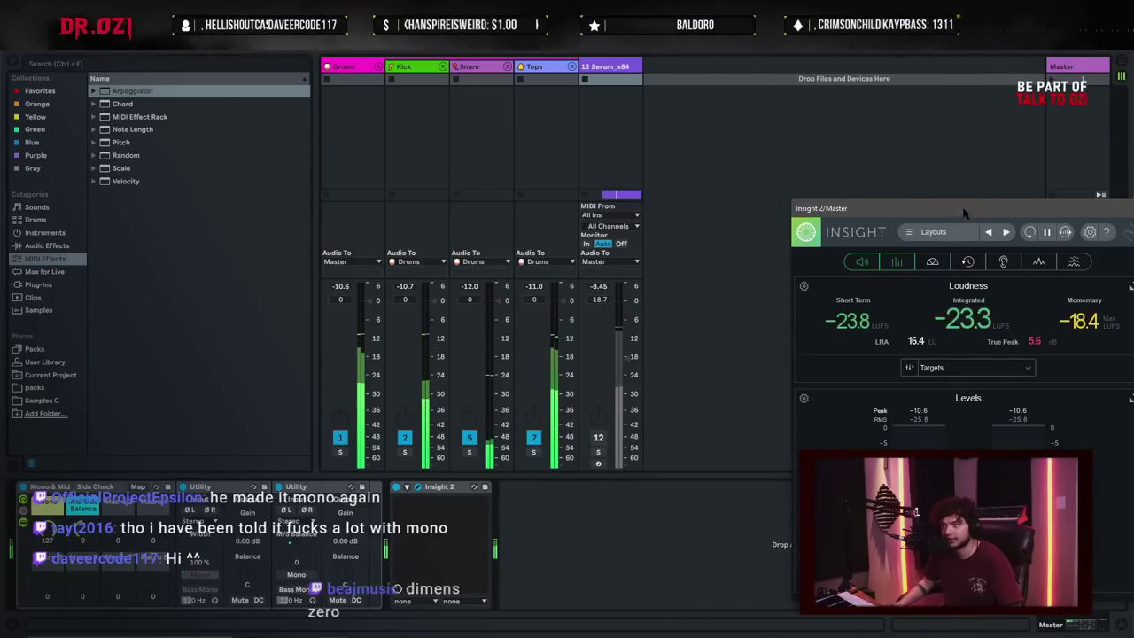
- Expand the Levels meter in Insight 2 on the Master and check the peaks with the Serum track muted and active
drag(965, 212, 967, 134)
click(1132, 322)
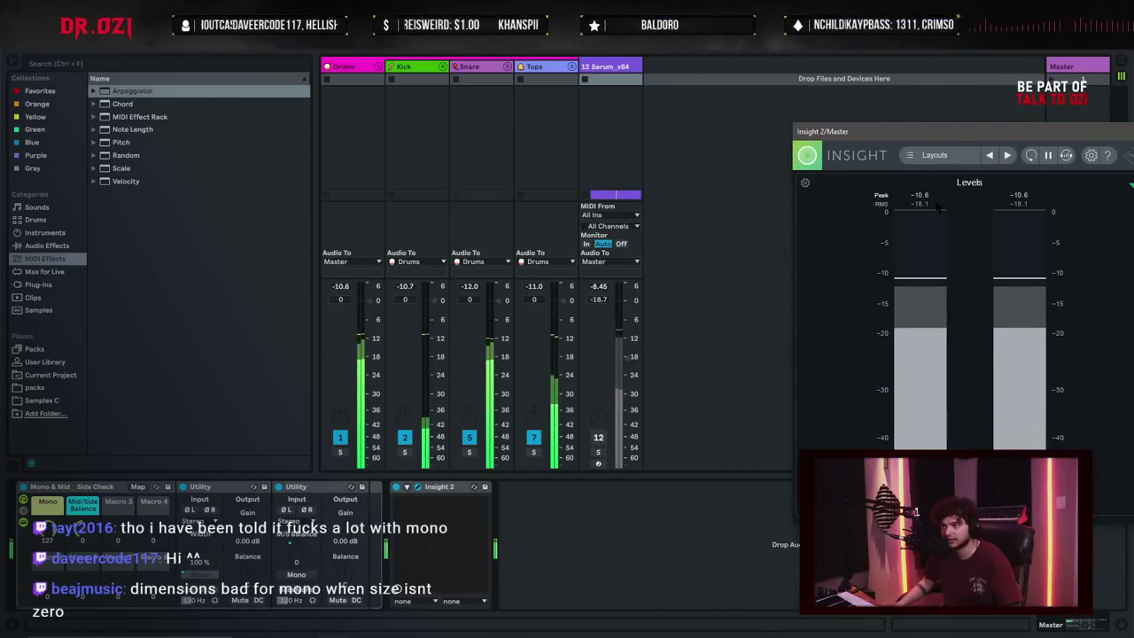
drag(964, 136, 853, 82)
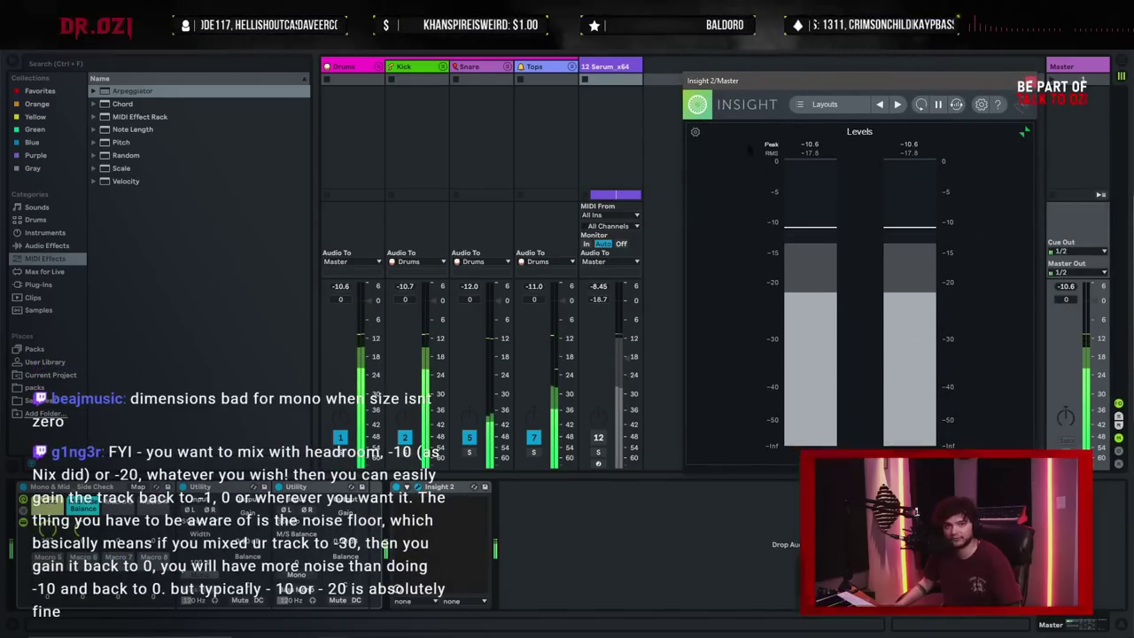
click(397, 588)
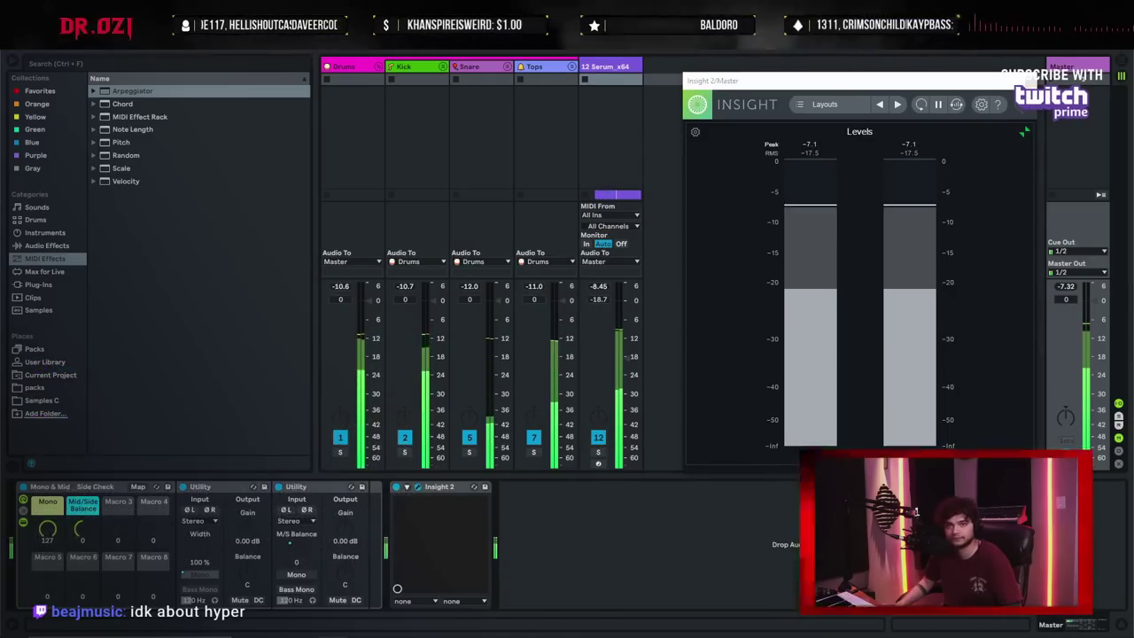
key(space)
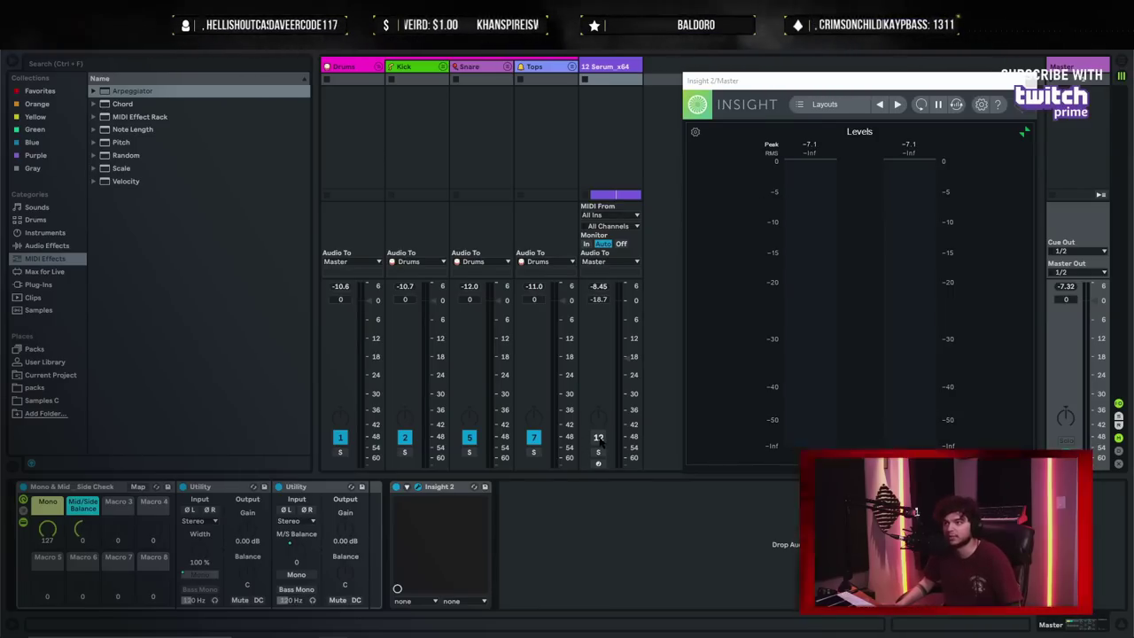
- Play the loop with the Serum track muted and active, compare the Master peaks in Insight 2 and close the meter
key(space)
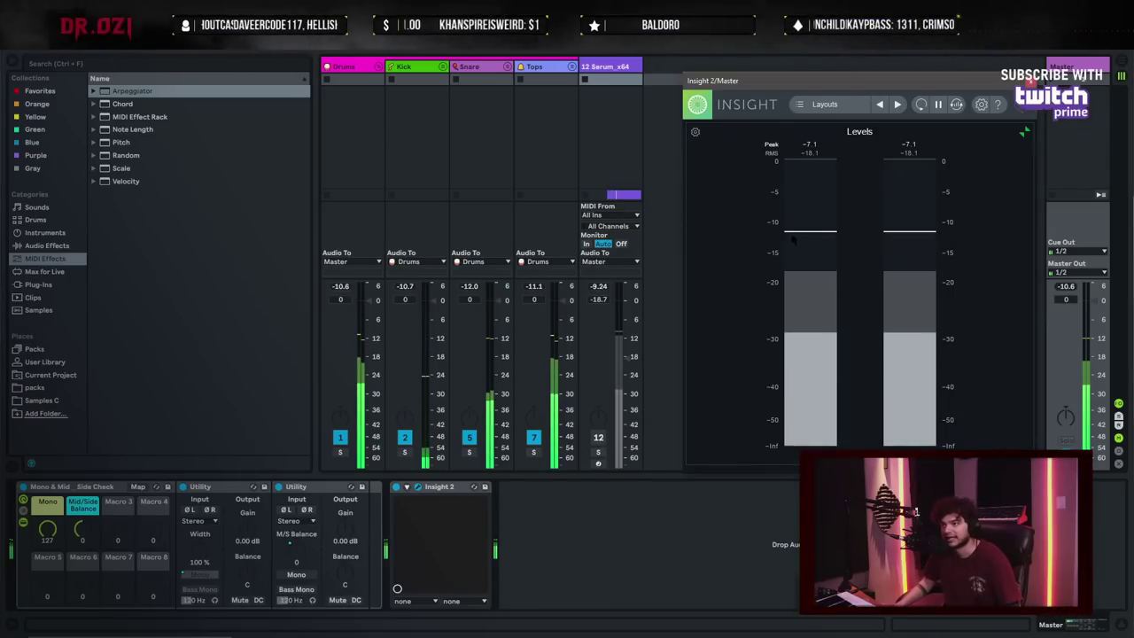
click(599, 437)
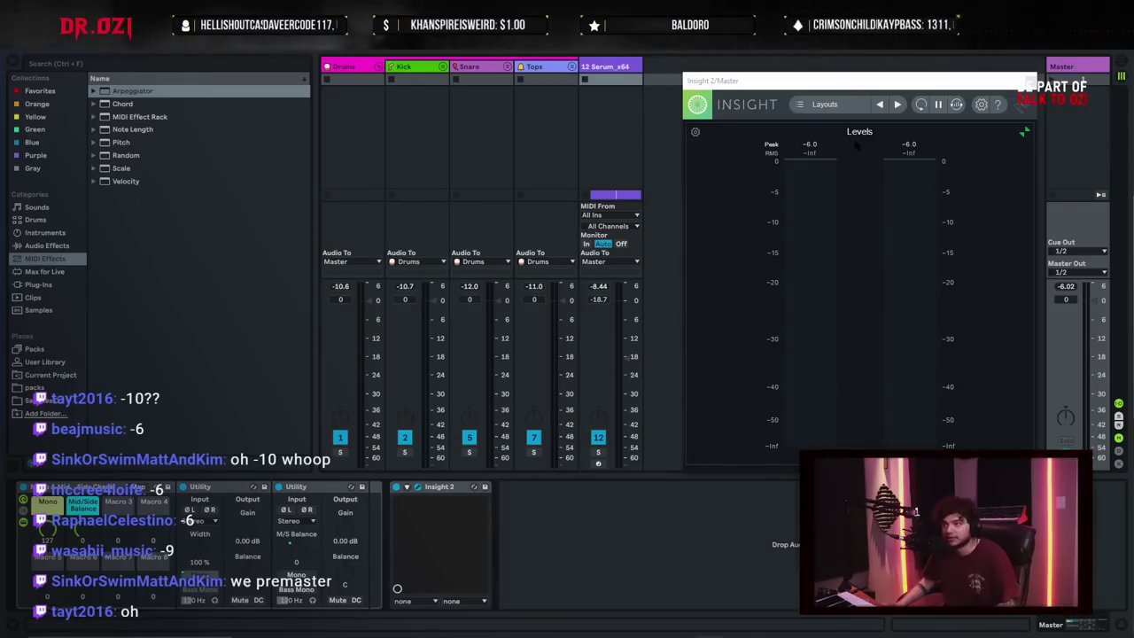
mouse_move(822, 82)
mouse_down()
mouse_move(651, 99)
mouse_move(515, 137)
mouse_move(864, 71)
mouse_move(822, 73)
mouse_up()
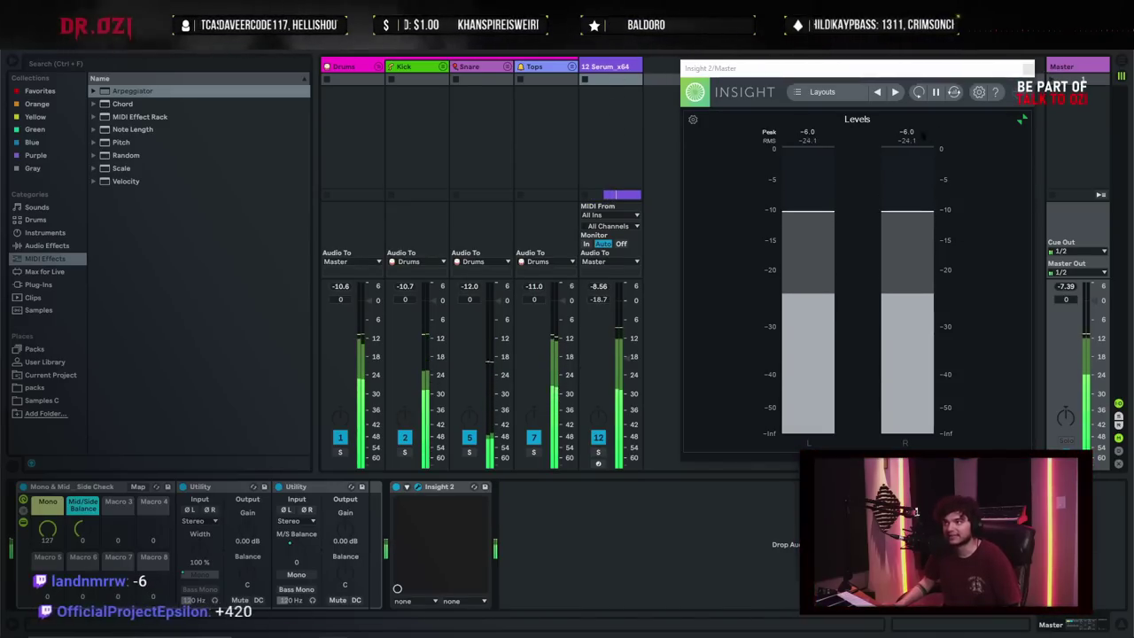
click(1028, 69)
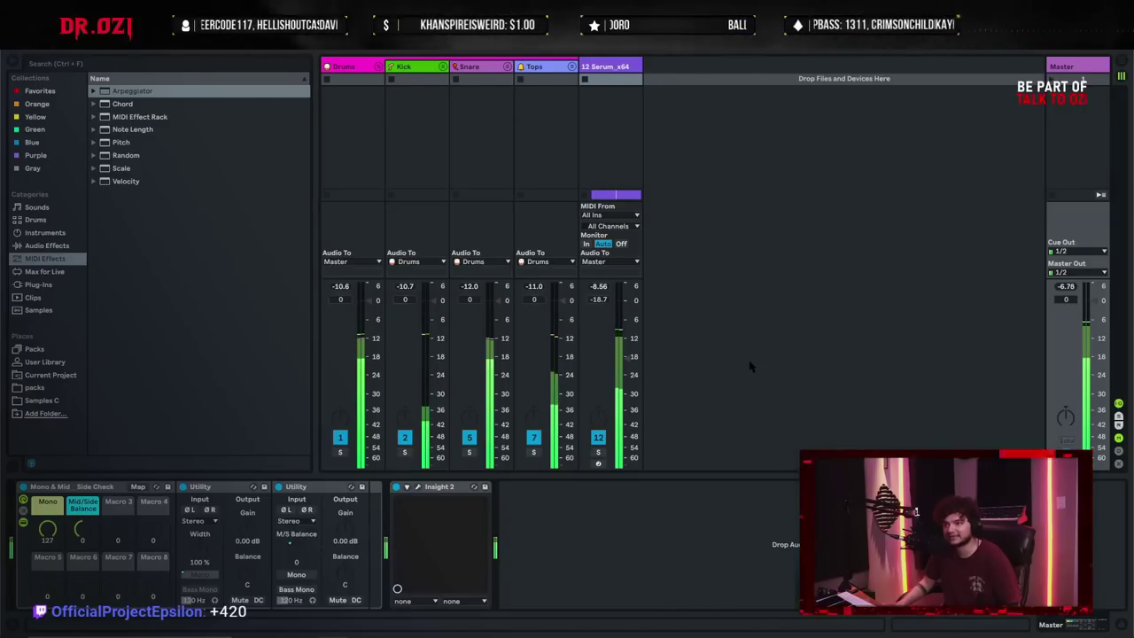
- Return to the Arrangement view, place the insert mark at 33.1.1 on the Serum track and stop playback
key(Tab)
click(423, 250)
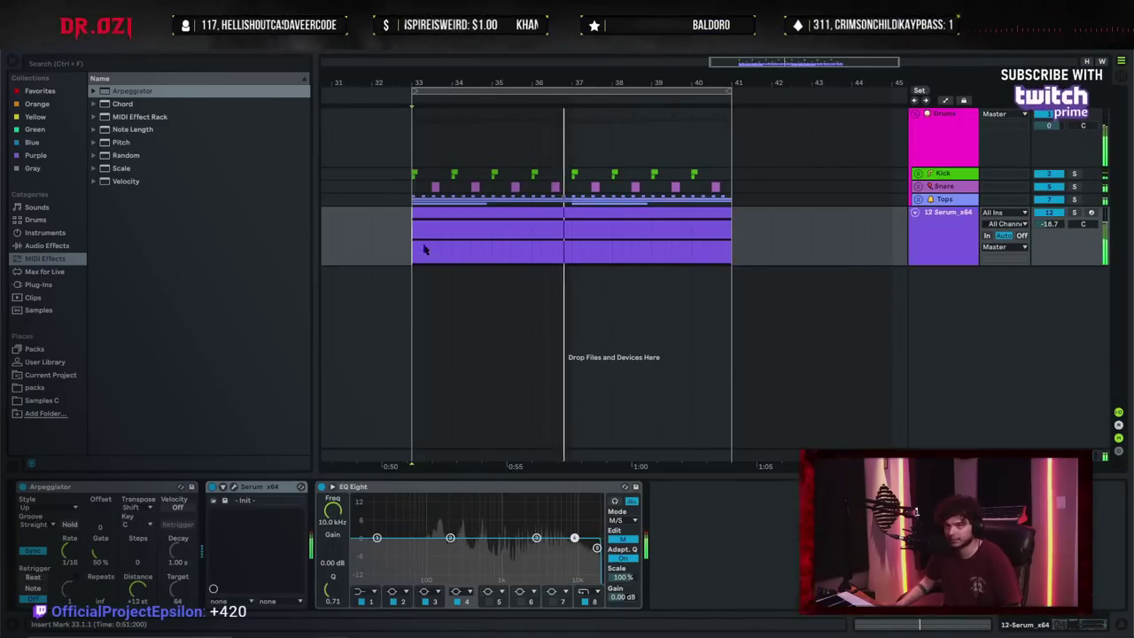
key(space)
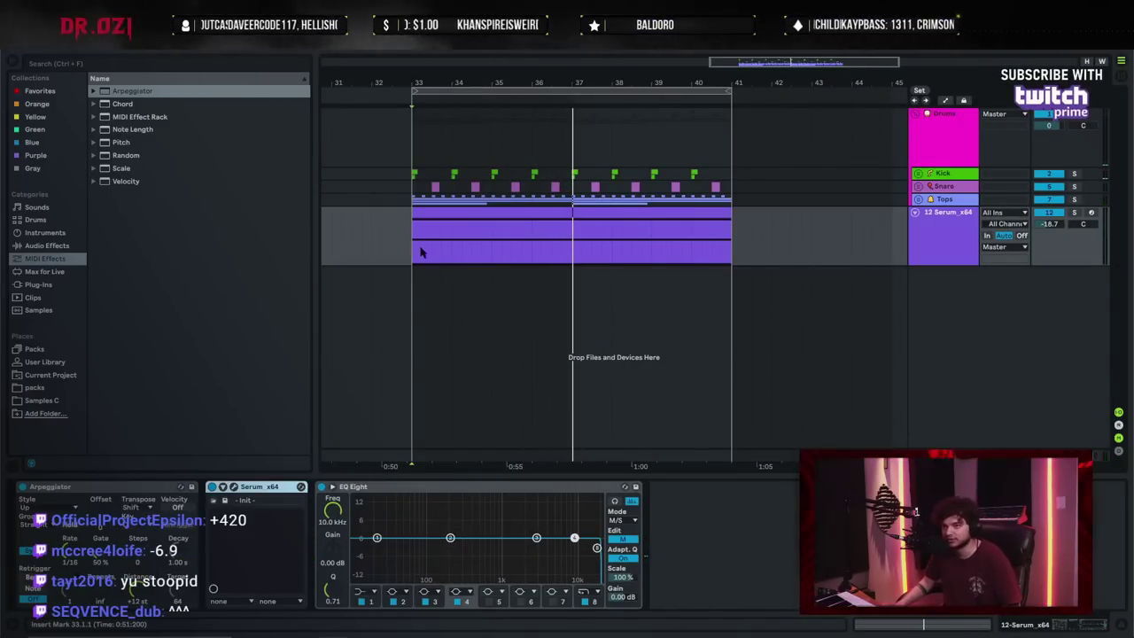
click(422, 253)
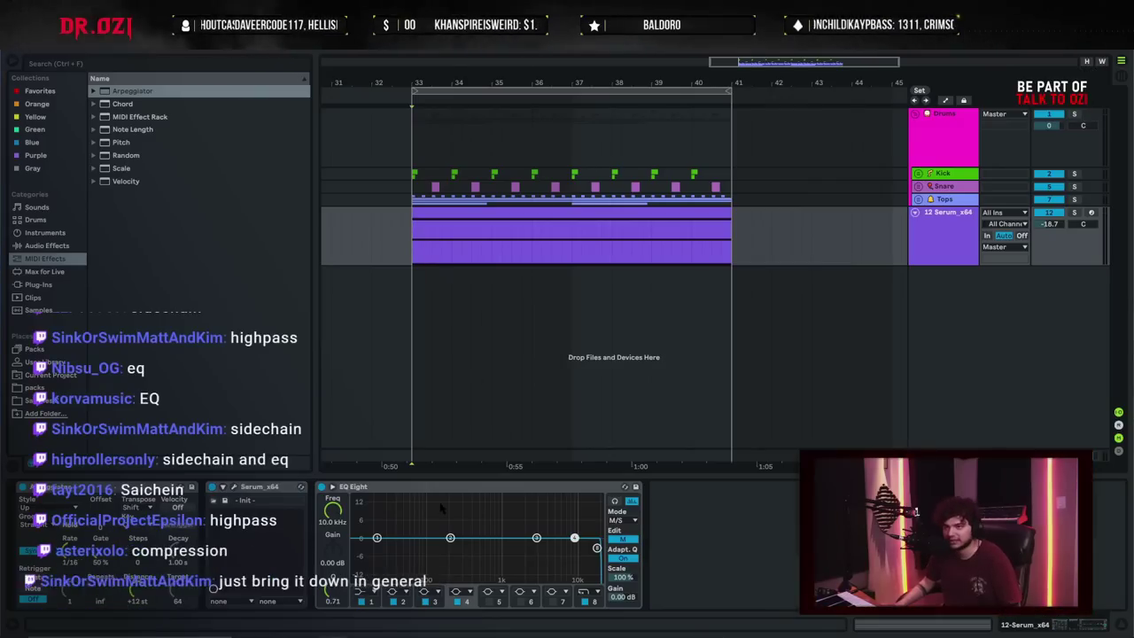
- Set the Serum track's EQ Eight to Stereo mode and make band 1 a low cut at about 118 Hz with a Q of 0.54
click(374, 592)
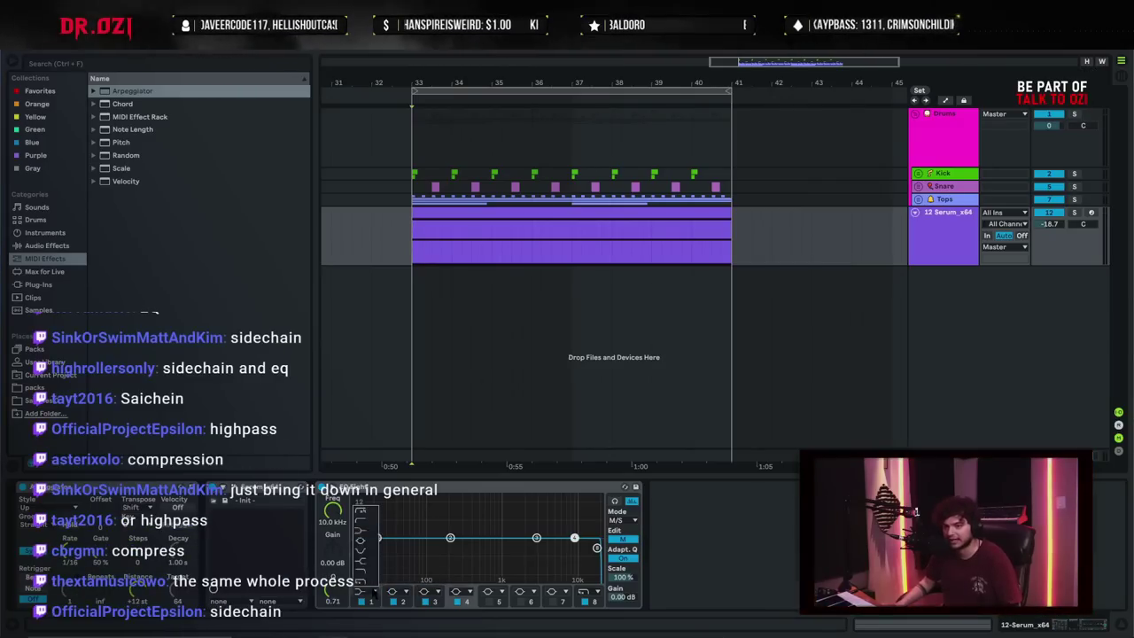
click(409, 507)
double_click(445, 513)
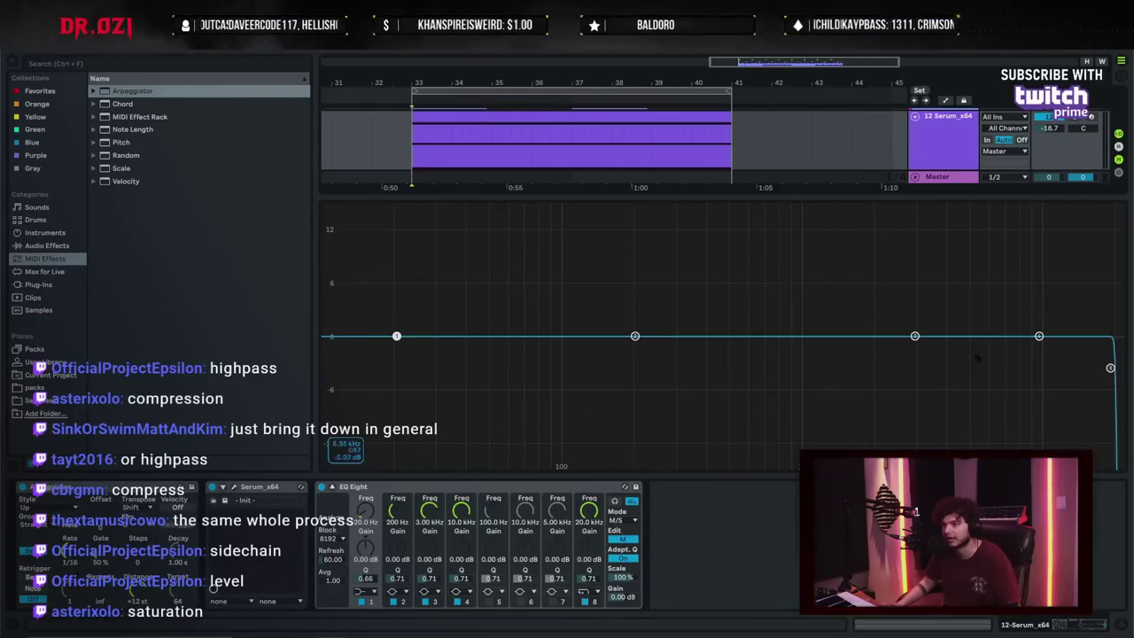
key(space)
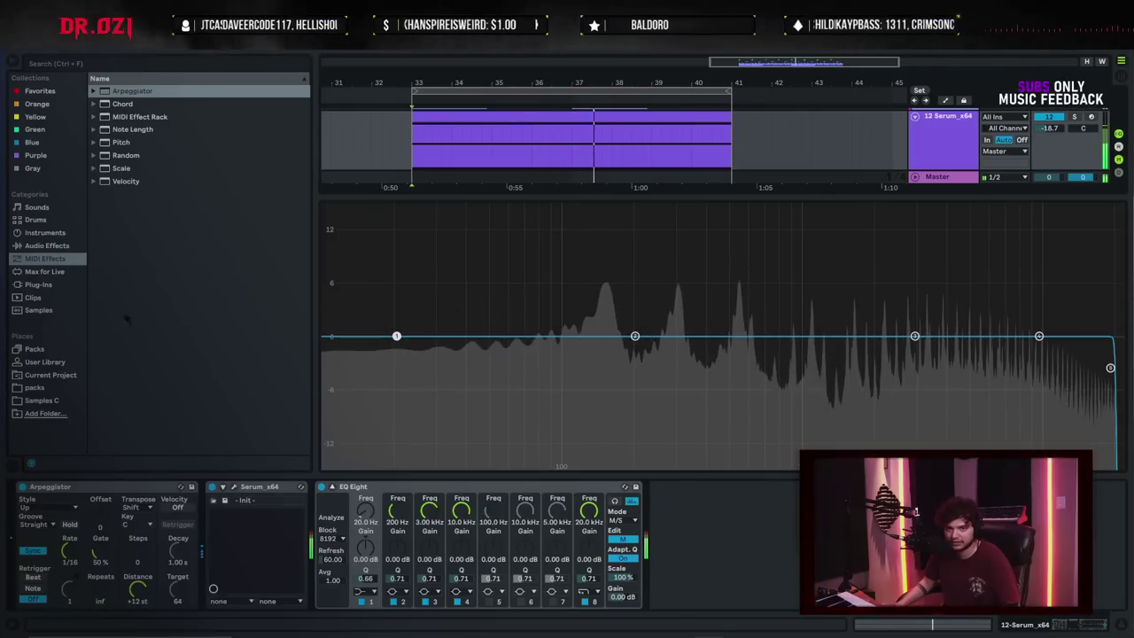
key(ctrl+z)
click(623, 521)
click(623, 531)
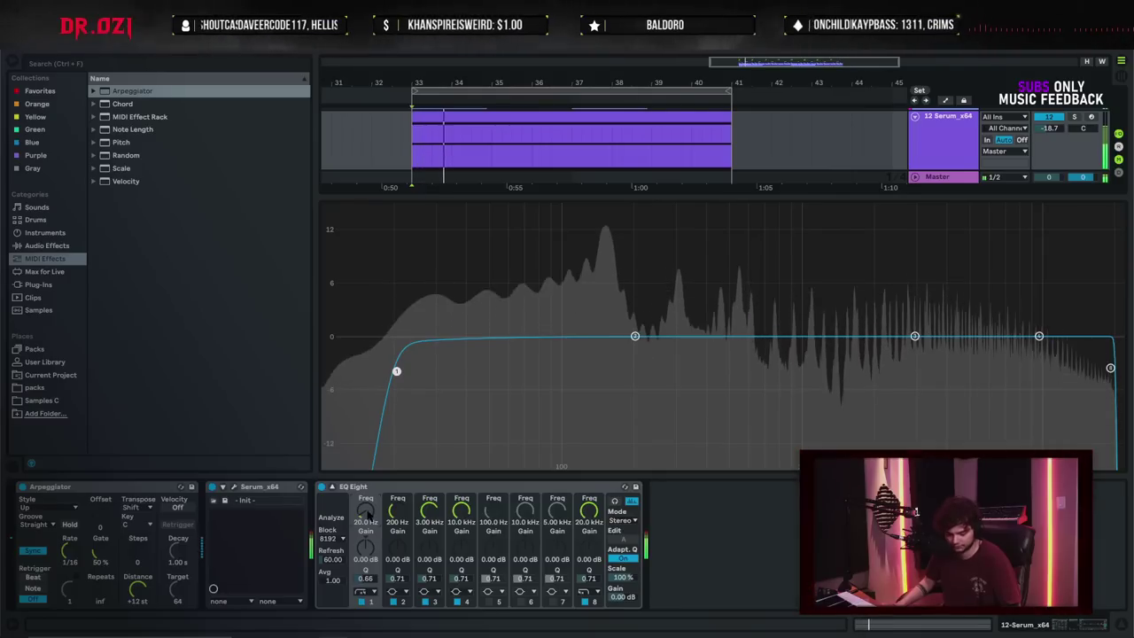
drag(362, 512, 362, 473)
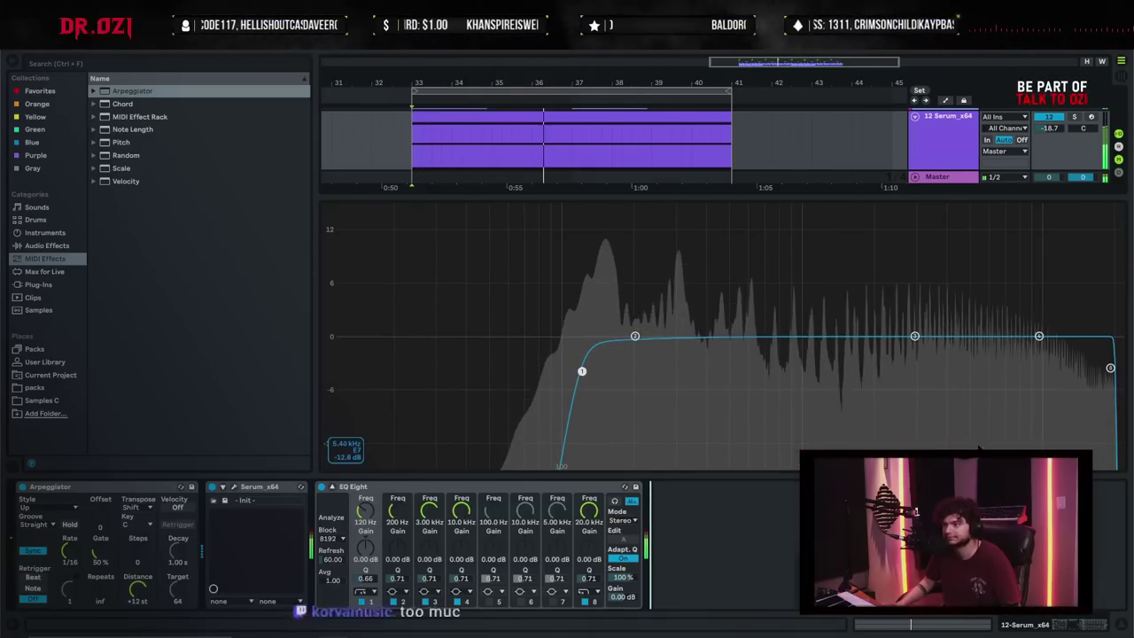
click(938, 235)
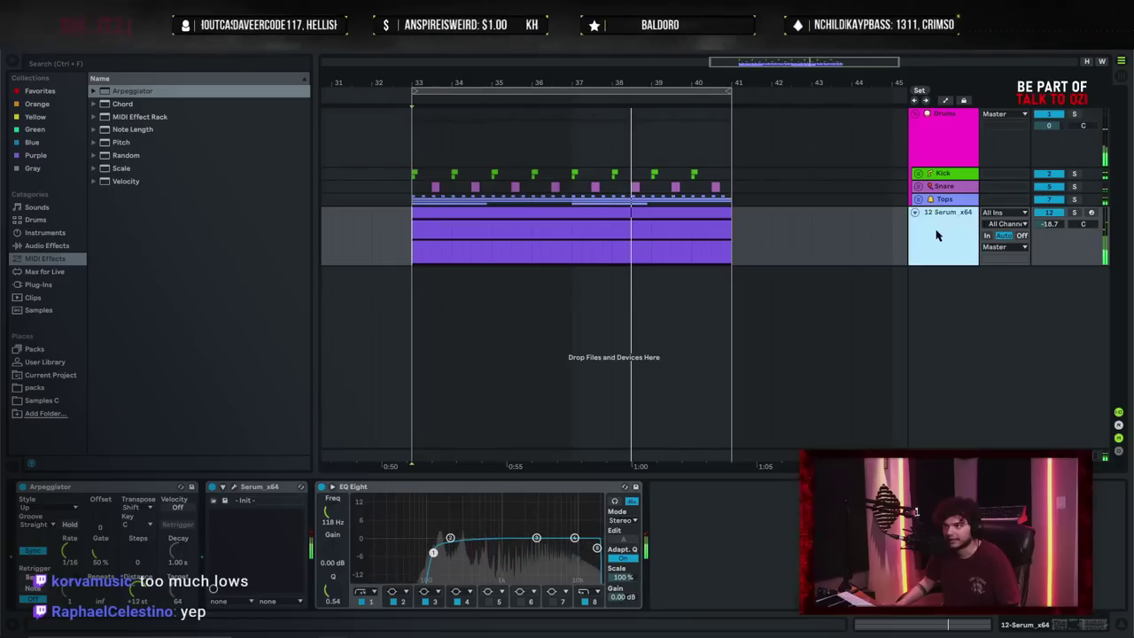
key(space)
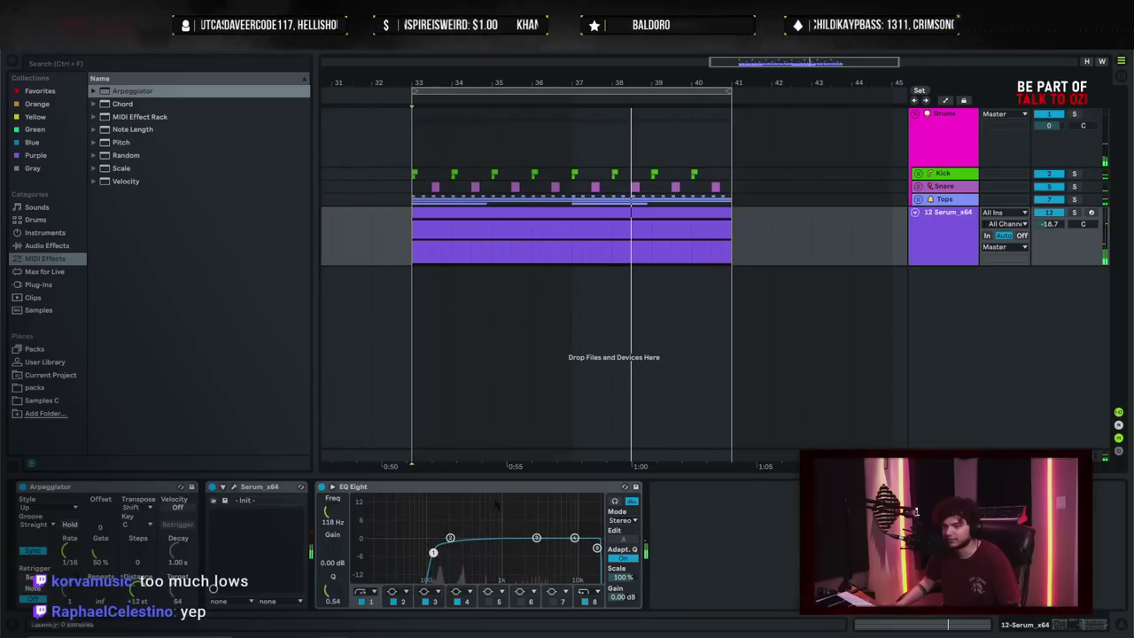
- Add a narrow cut with EQ Eight's band 2 at 170 Hz, -5.07 dB and Q 5.12, and audition the Serum track
click(332, 486)
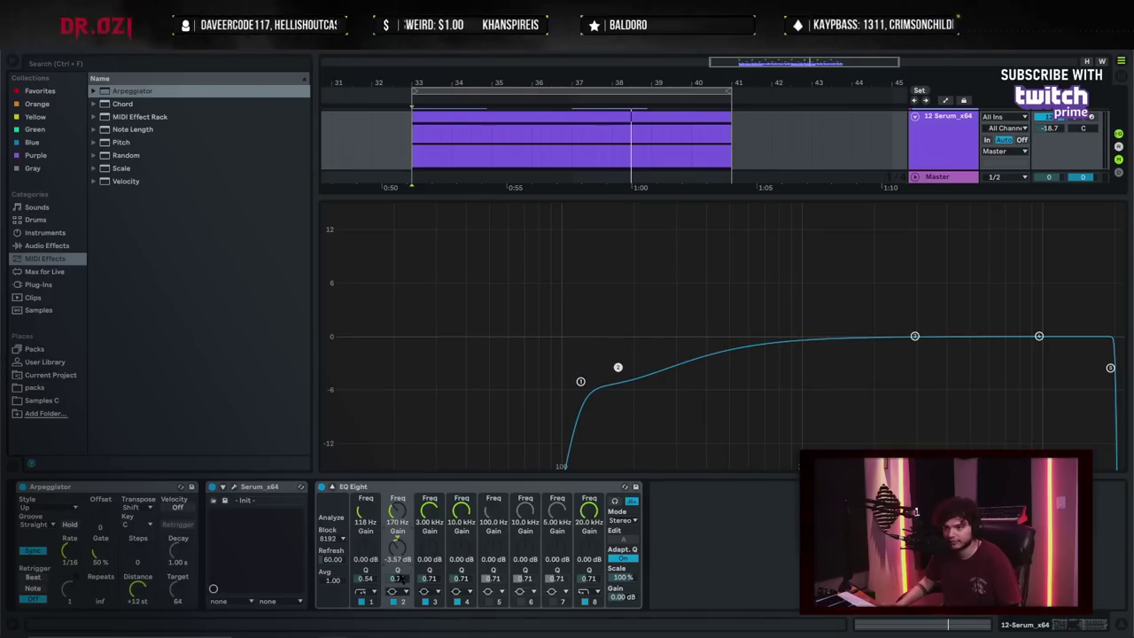
drag(397, 579, 398, 581)
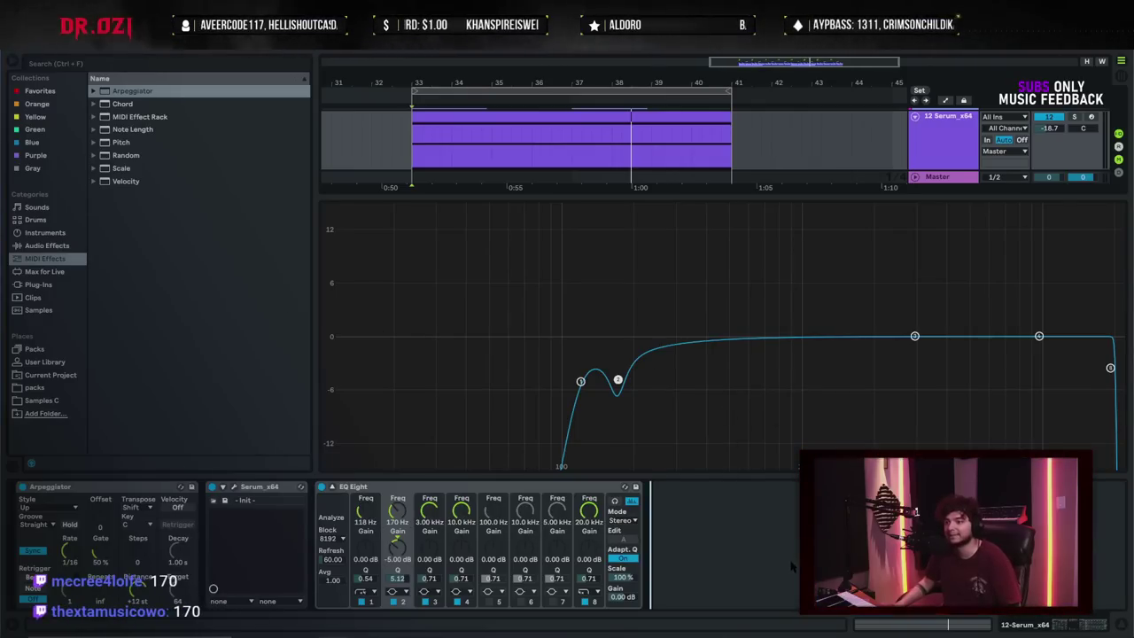
key(space)
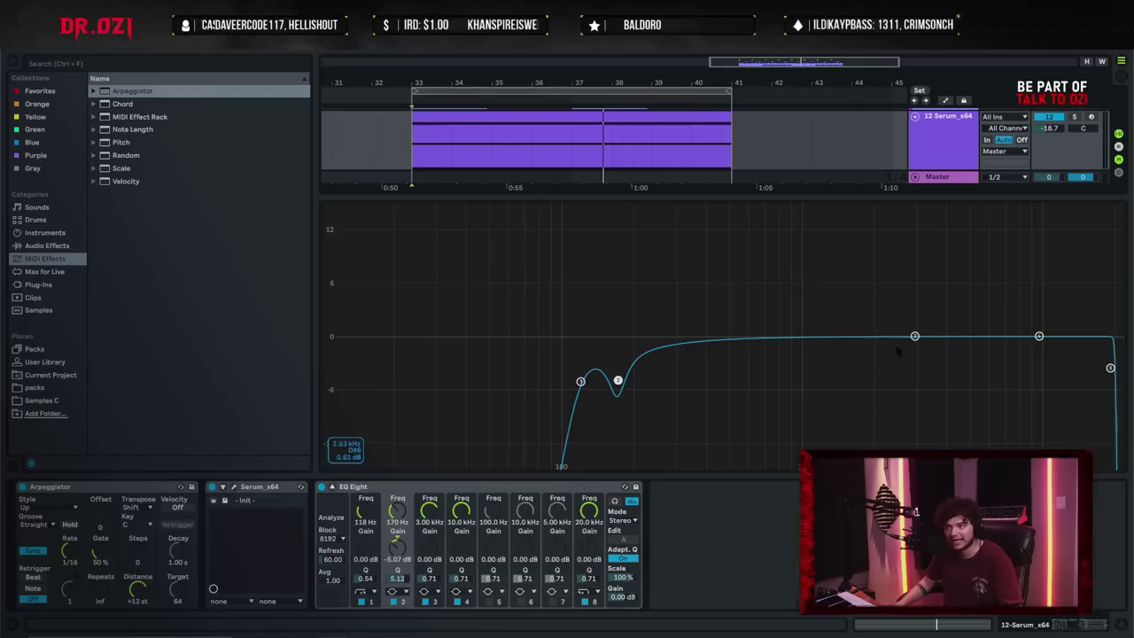
key(space)
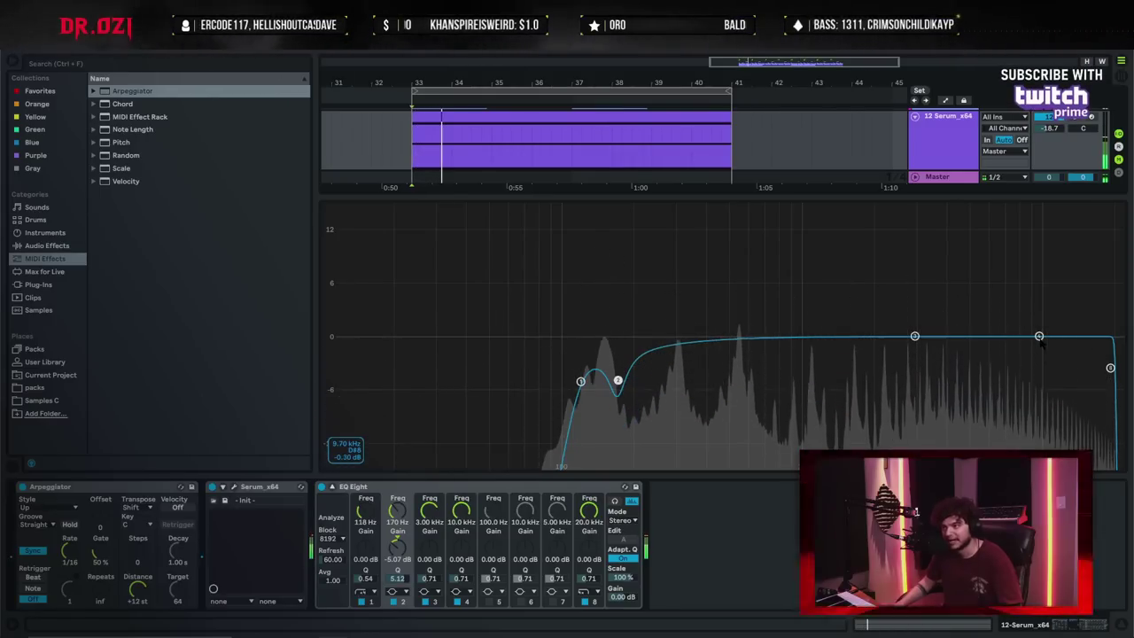
key(space)
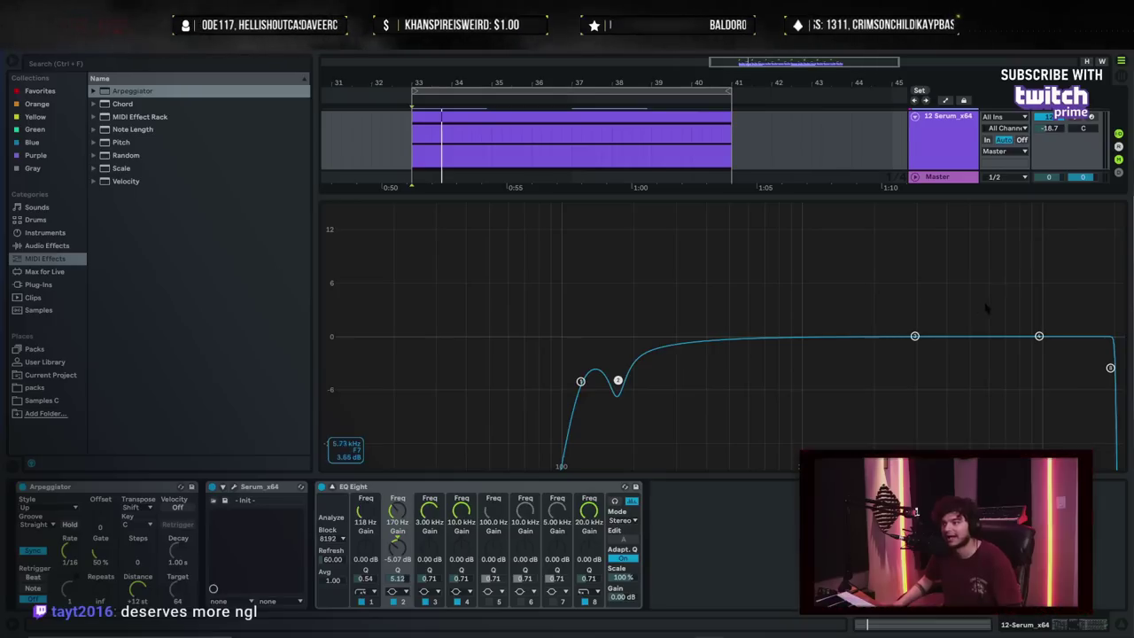
- Try a broad high-end cut with EQ Eight's band 4 at about 6.65 kHz, -2.80 dB and Q 0.14, and undo it
drag(1041, 337, 1009, 357)
key(ctrl+z)
key(ctrl+z)
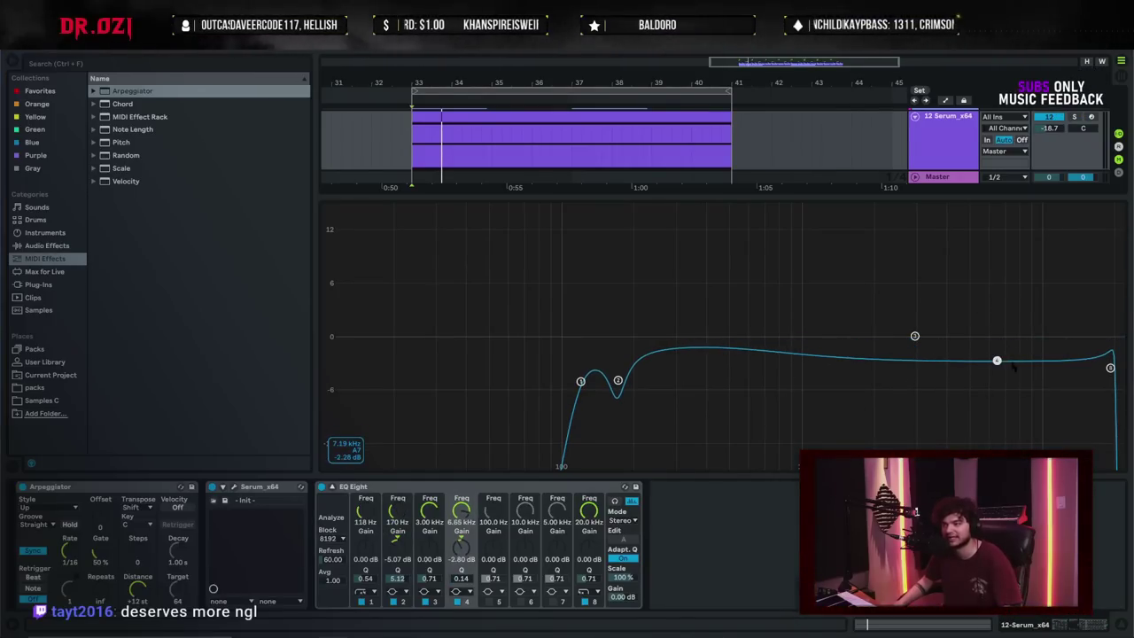
key(ctrl+z)
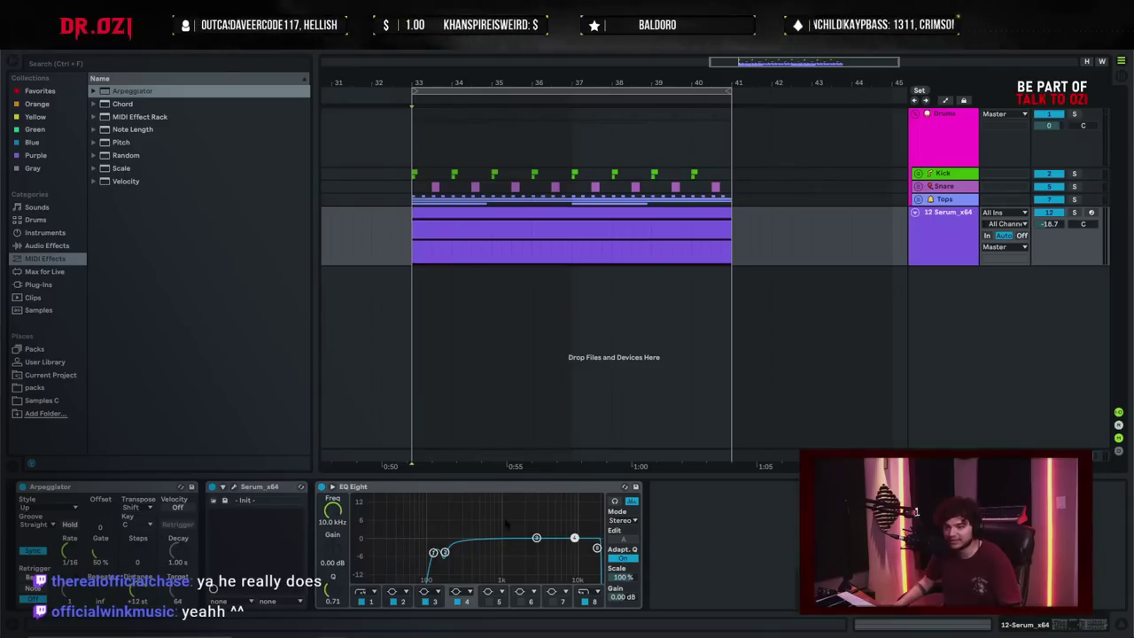
- Deepen the Serum EQ Eight's 170 Hz band to -6.00 dB and collapse the enlarged EQ display
click(332, 486)
click(618, 382)
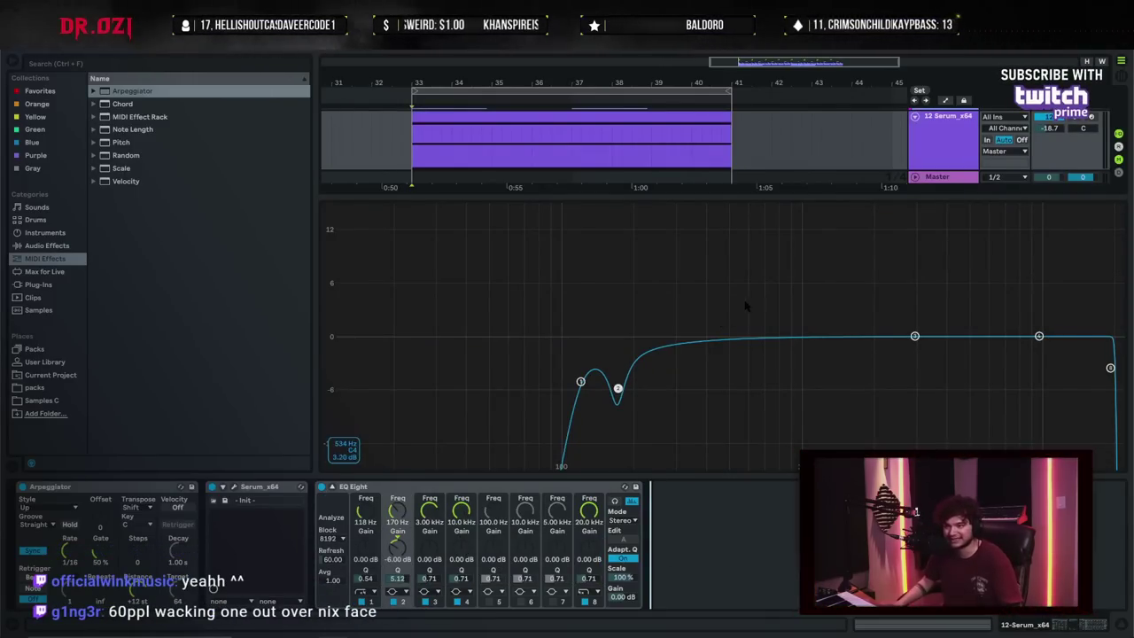
key(ctrl+z)
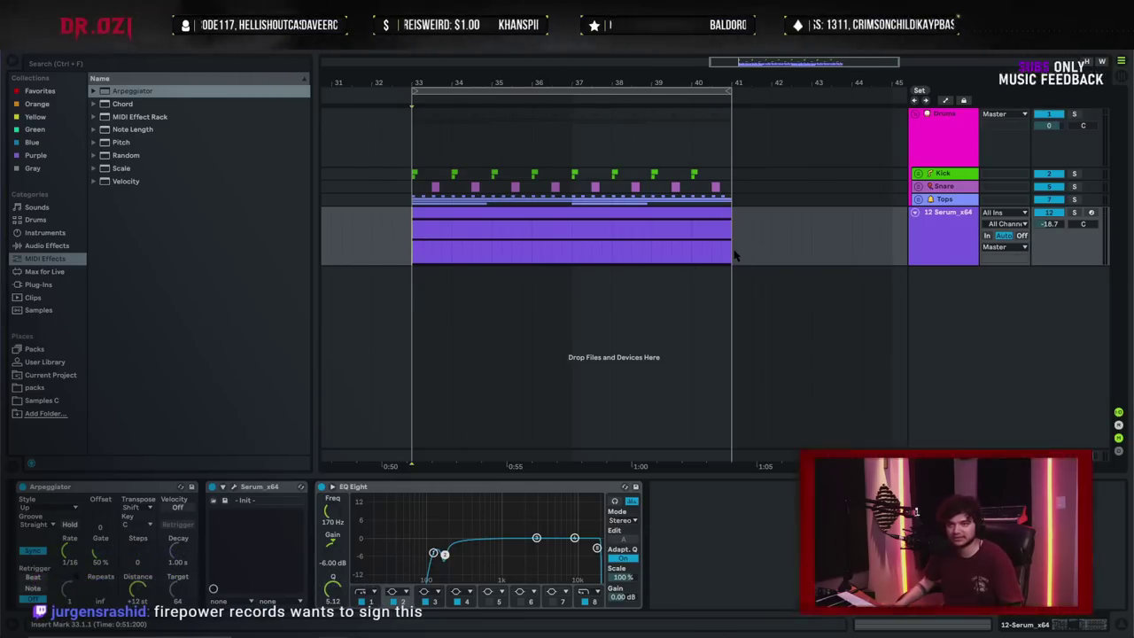
- Play the loop while reviewing Serum's effects and oscillator pages, and check the Master peak in the mixer
key(space)
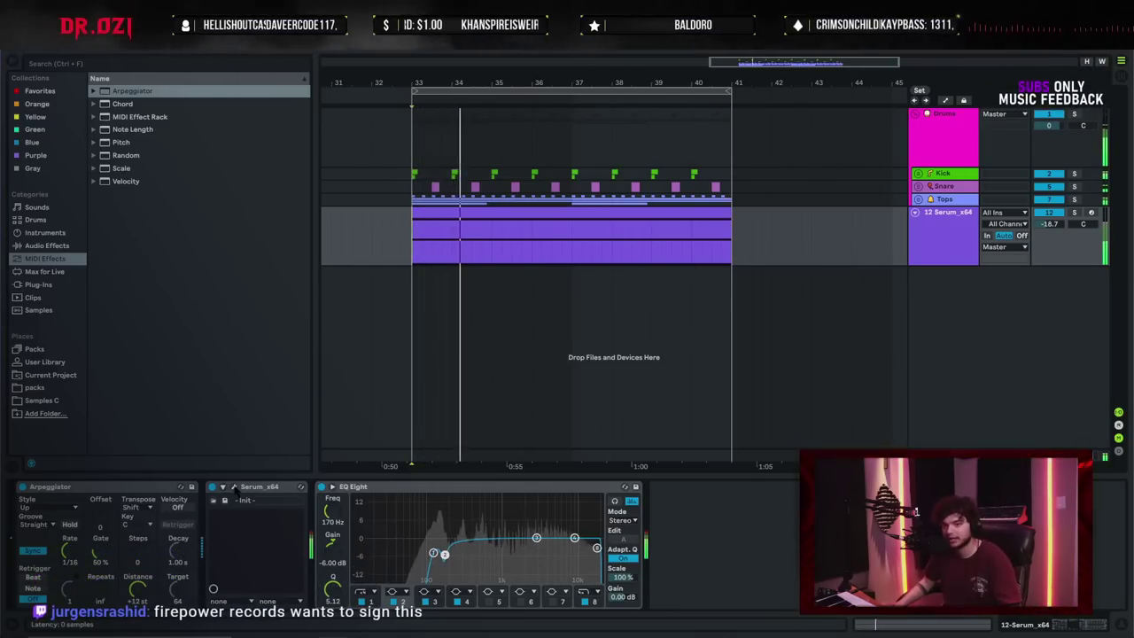
click(234, 487)
click(347, 137)
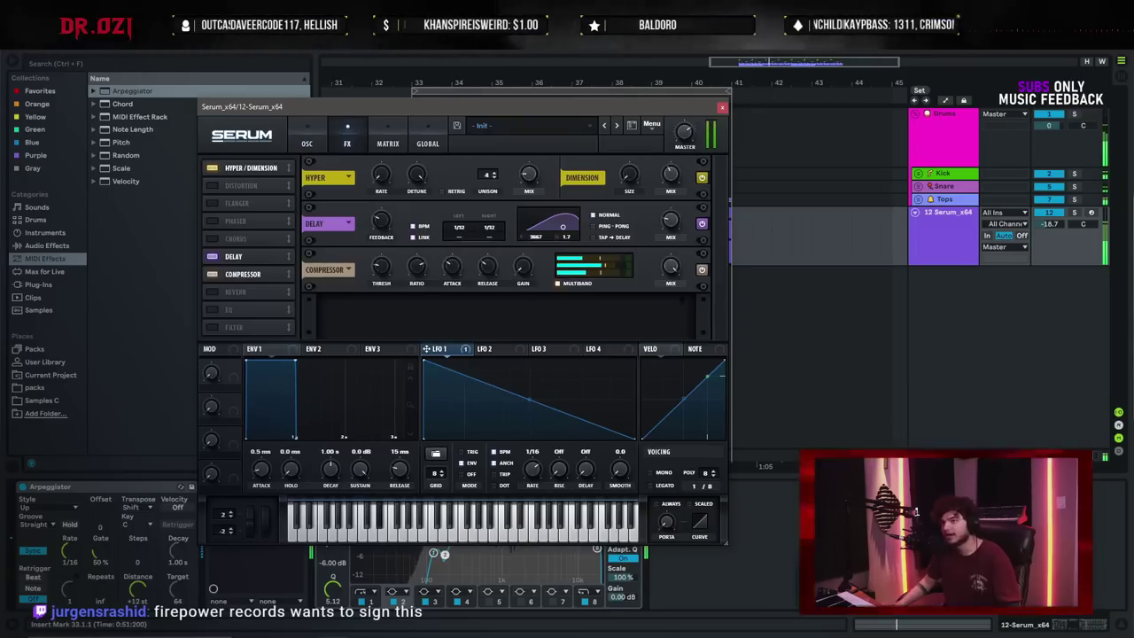
click(307, 138)
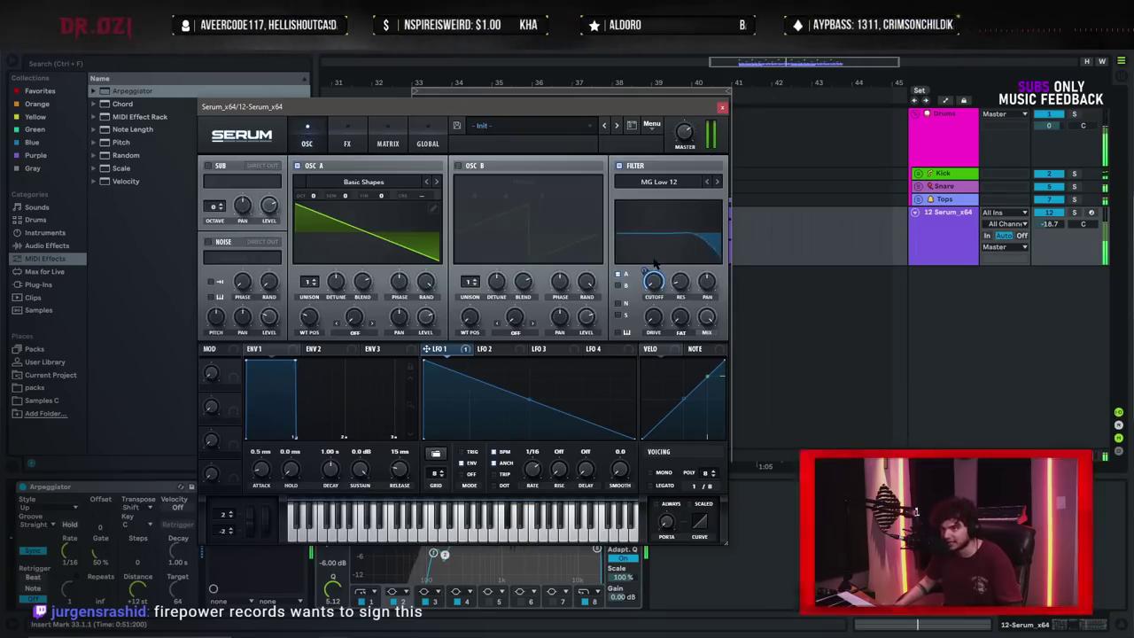
key(Tab)
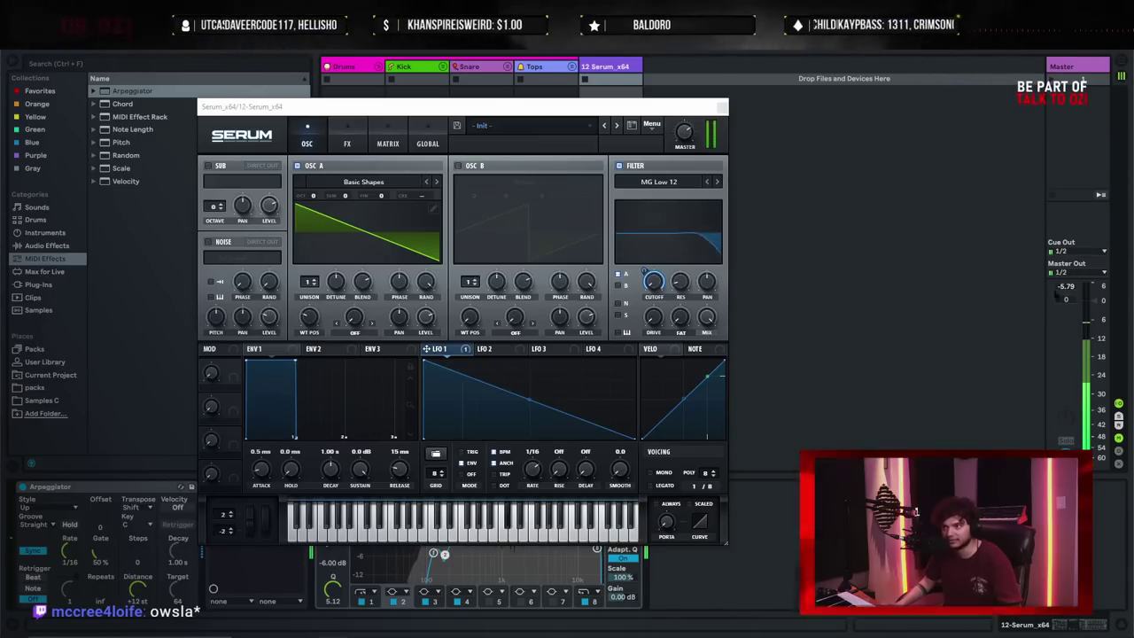
click(722, 107)
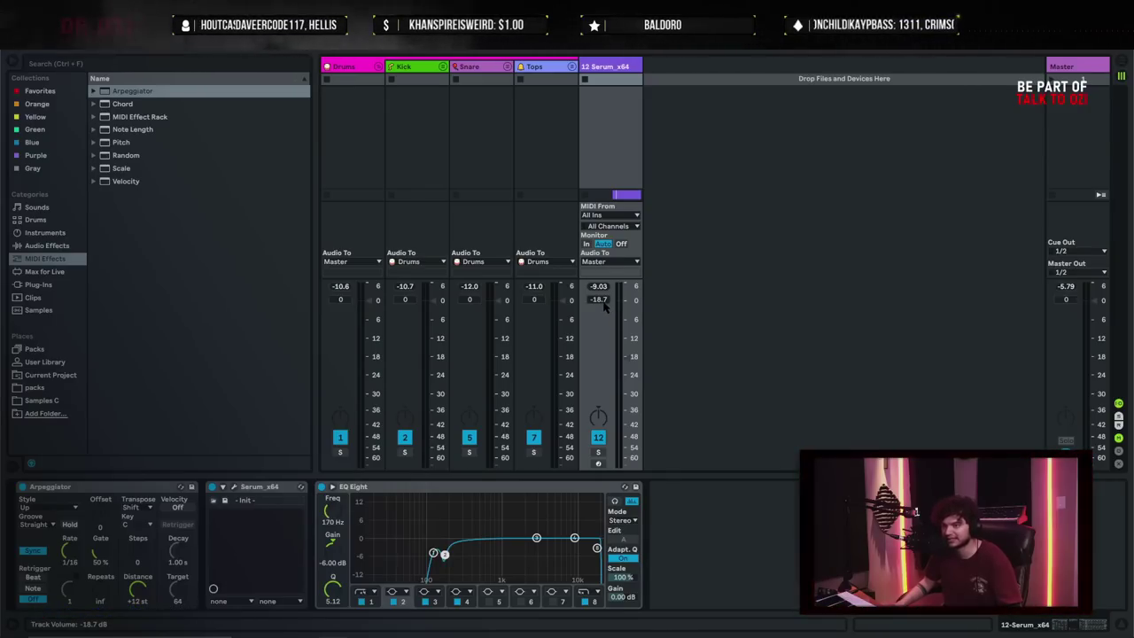
- Lower the Serum track's volume to -20.0 dB during playback and return to the Arrangement view
key(space)
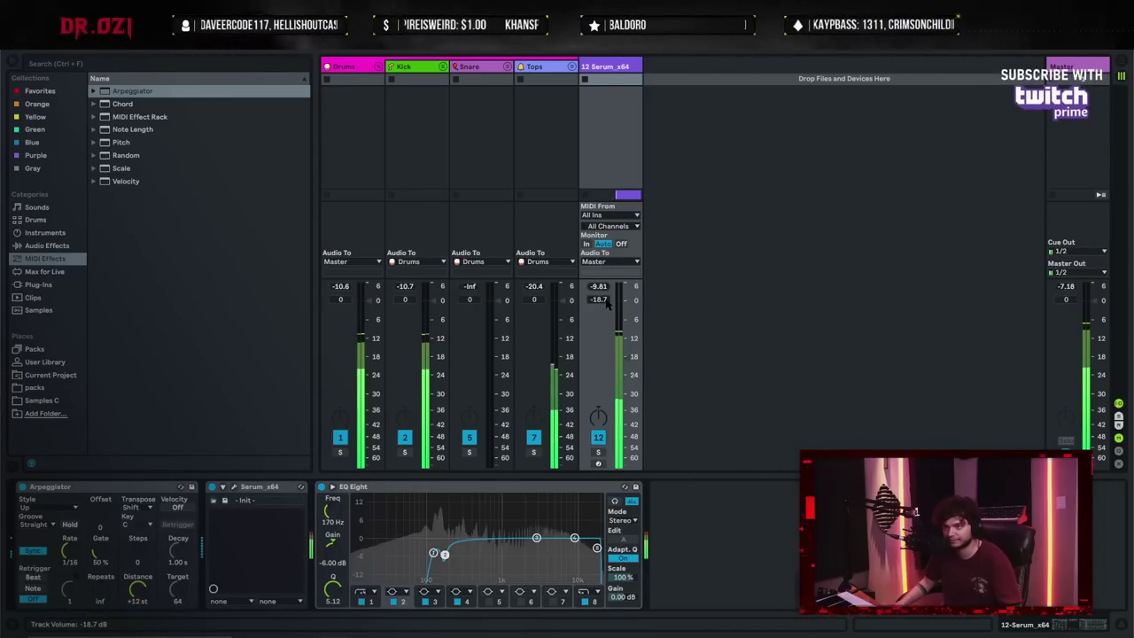
mouse_move(606, 302)
mouse_down()
mouse_move(606, 320)
mouse_move(606, 305)
mouse_up()
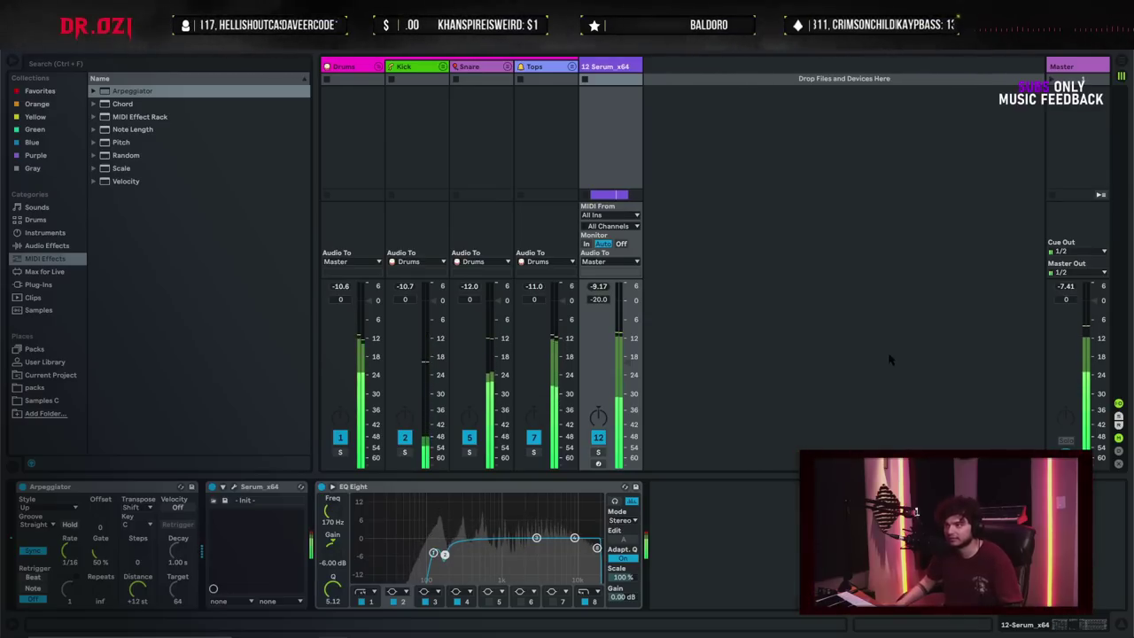
key(Tab)
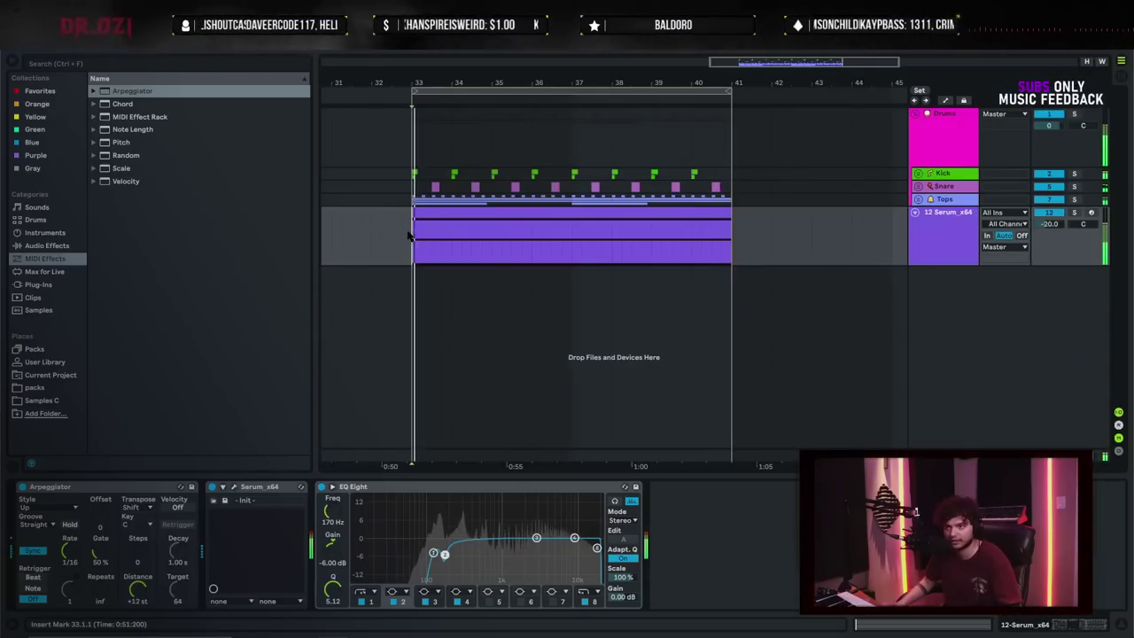
- Solo the Drums group and play it to inspect its spectrum in the enlarged EQ Eight display
click(945, 249)
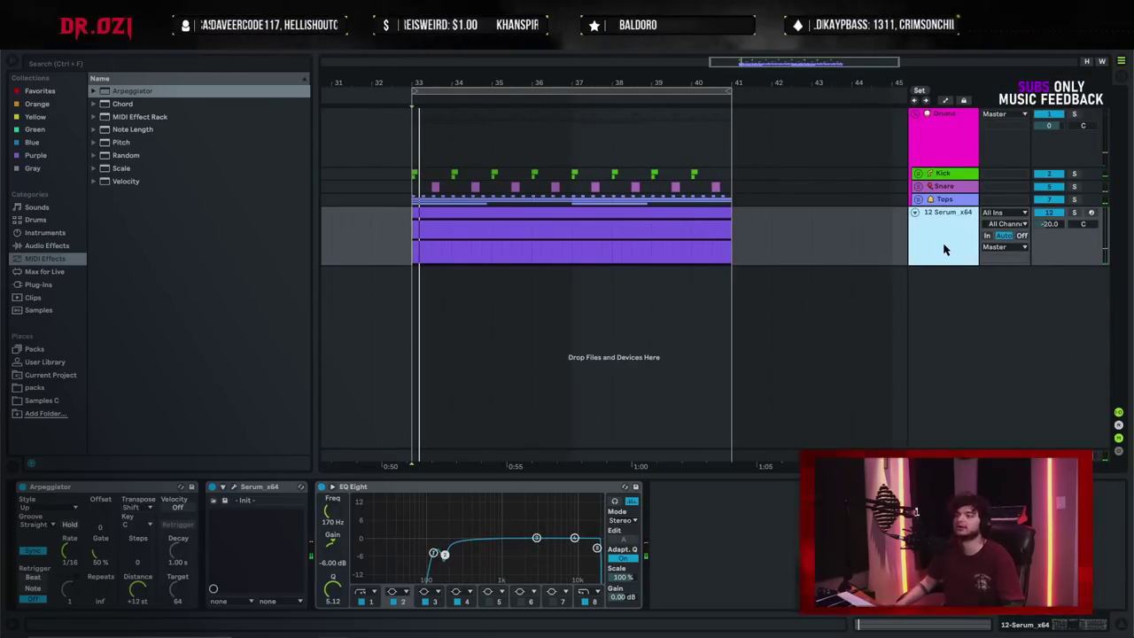
click(951, 151)
double_click(218, 514)
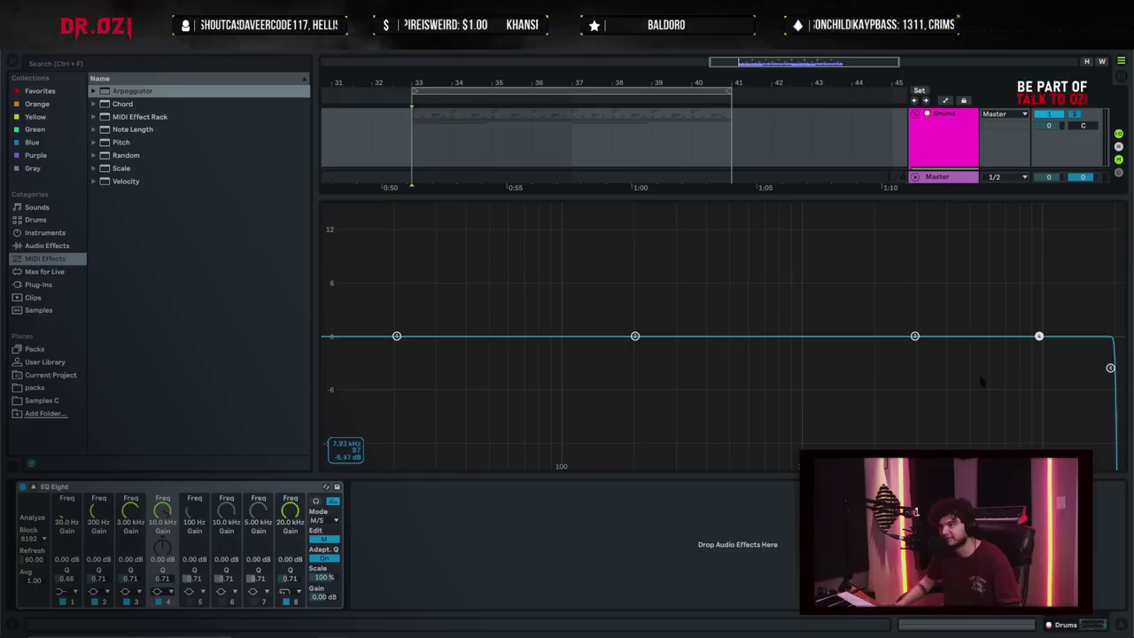
key(space)
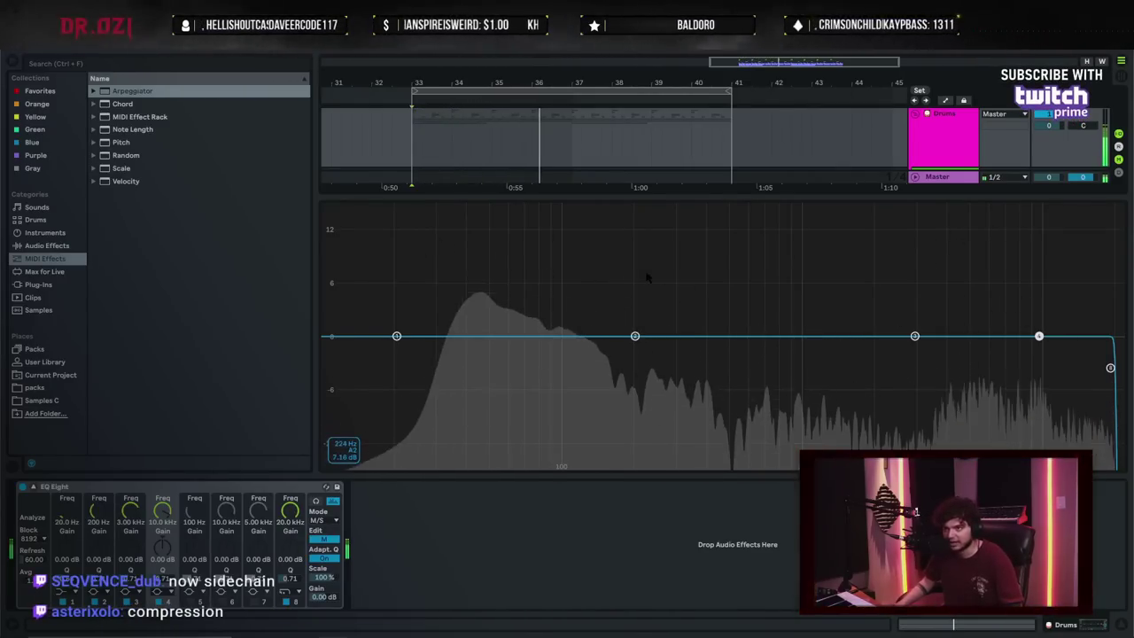
- Return from the enlarged Drums EQ to the arrangement, solo the Serum track and place the insert marker at bar 33
click(952, 241)
click(1075, 214)
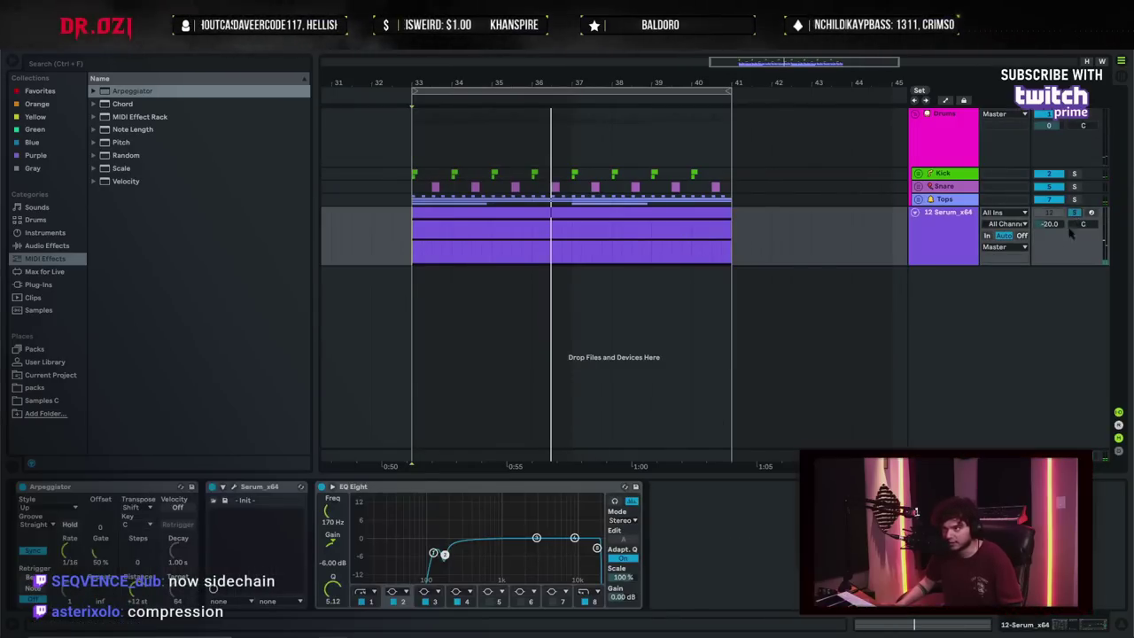
click(412, 248)
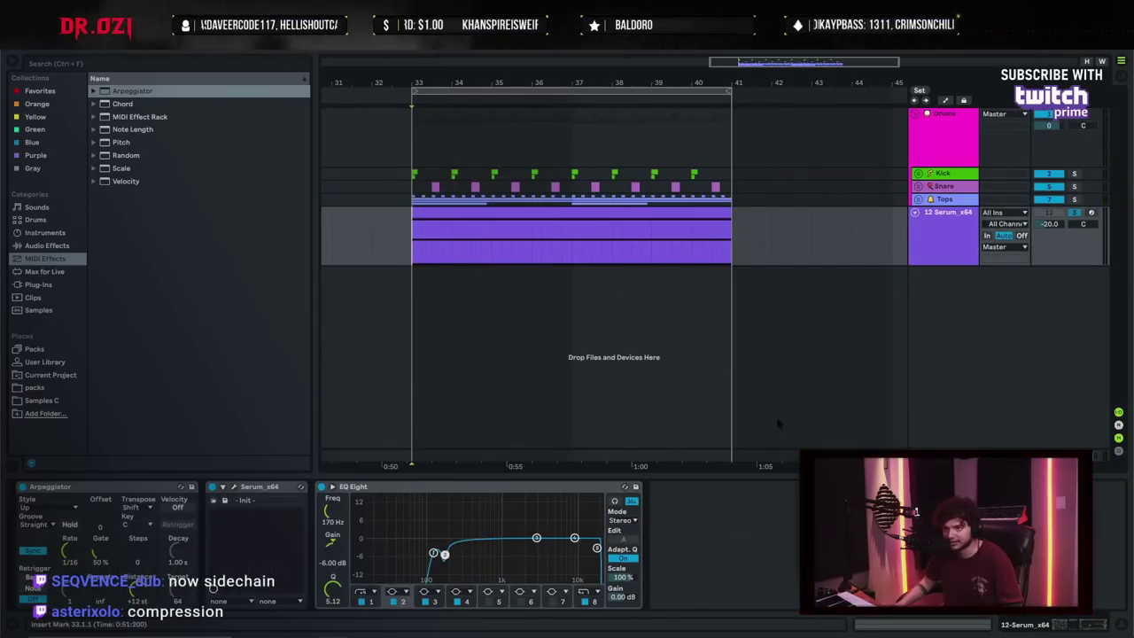
click(1121, 624)
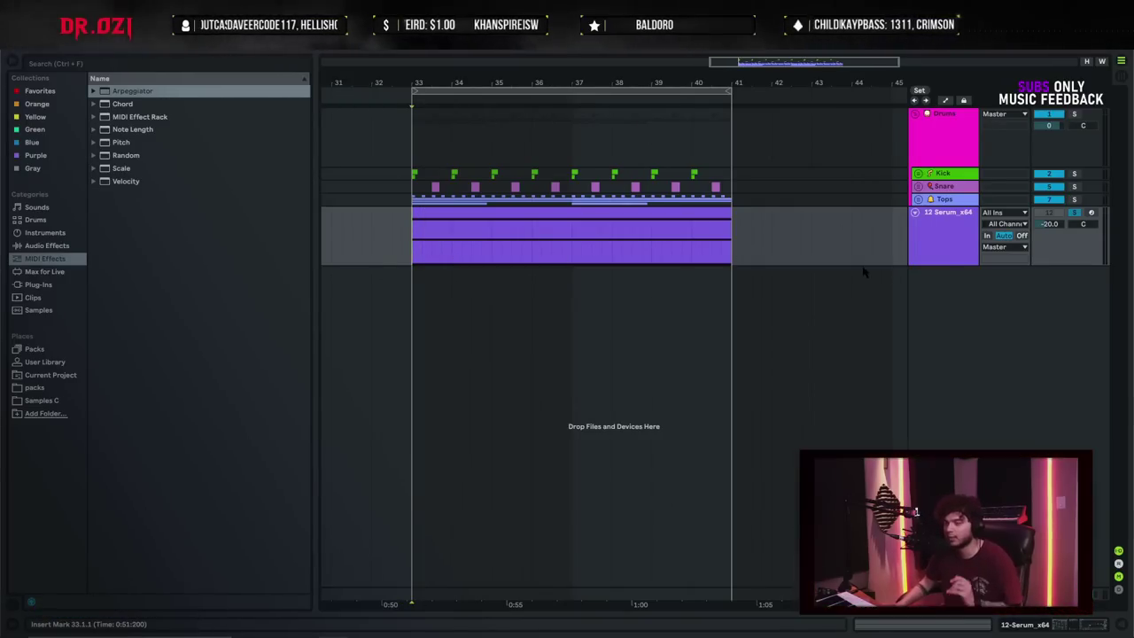
- Add a MIDI track below the Serum track and load the Operator instrument on it
click(934, 256)
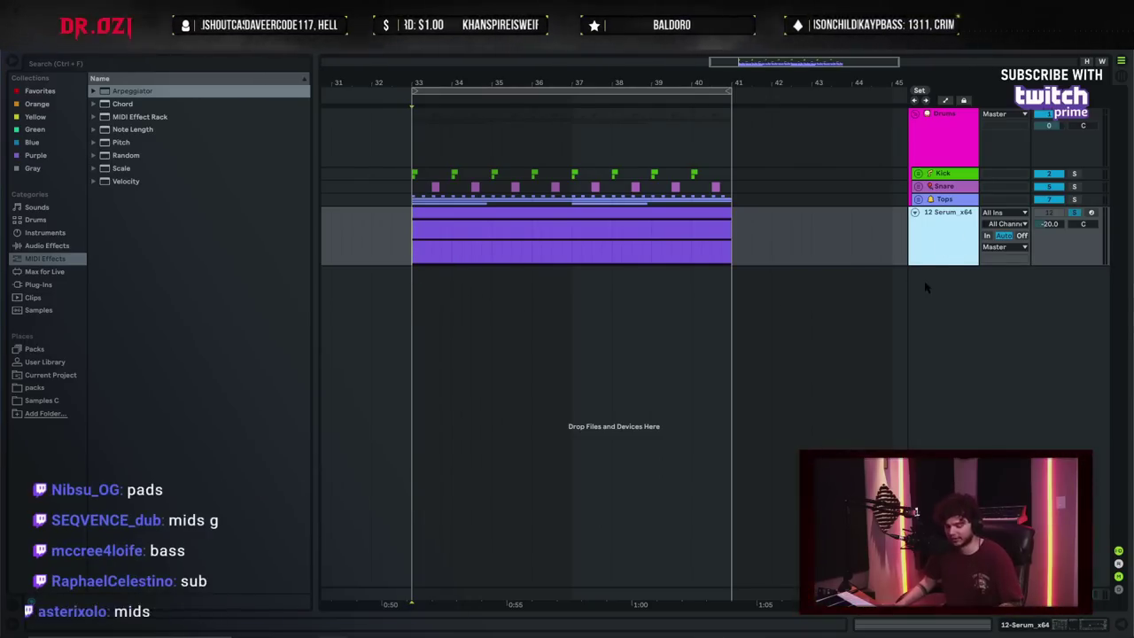
key(ctrl+shift+t)
click(57, 247)
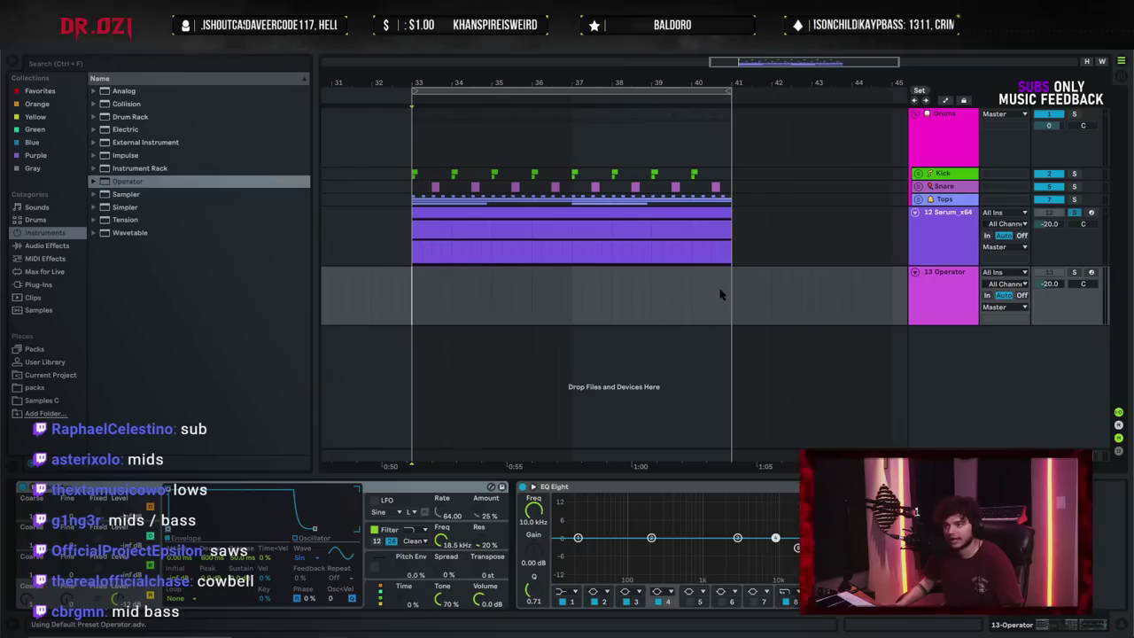
- Insert an eight-bar MIDI clip on the Operator track from bar 33 to 41 and add a D#3 note at its start
shift+click(732, 289)
shift+click(721, 305)
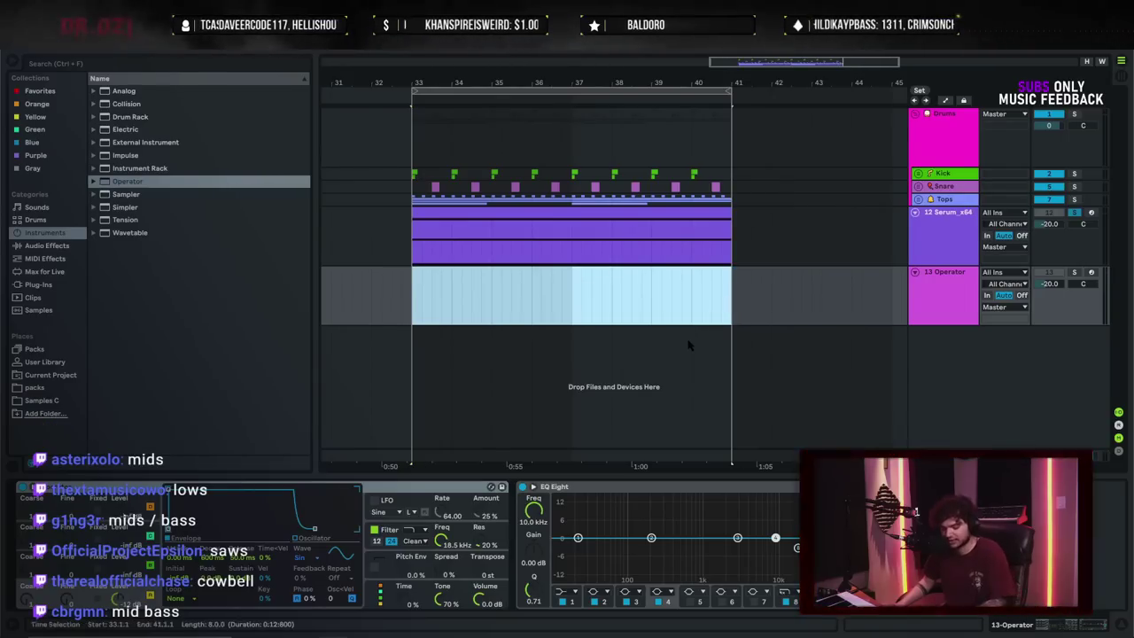
key(ctrl+shift+m)
double_click(202, 534)
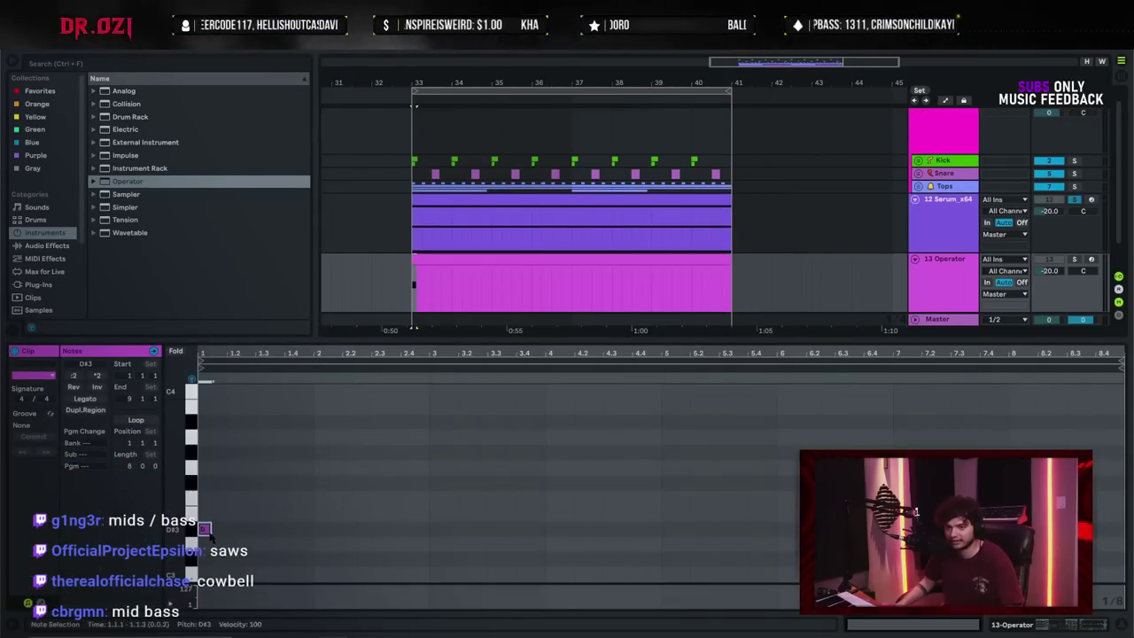
- Set the Operator track's volume to 0 dB and transpose its clip-long note down to D#0 while auditioning it
click(1054, 272)
text(0)
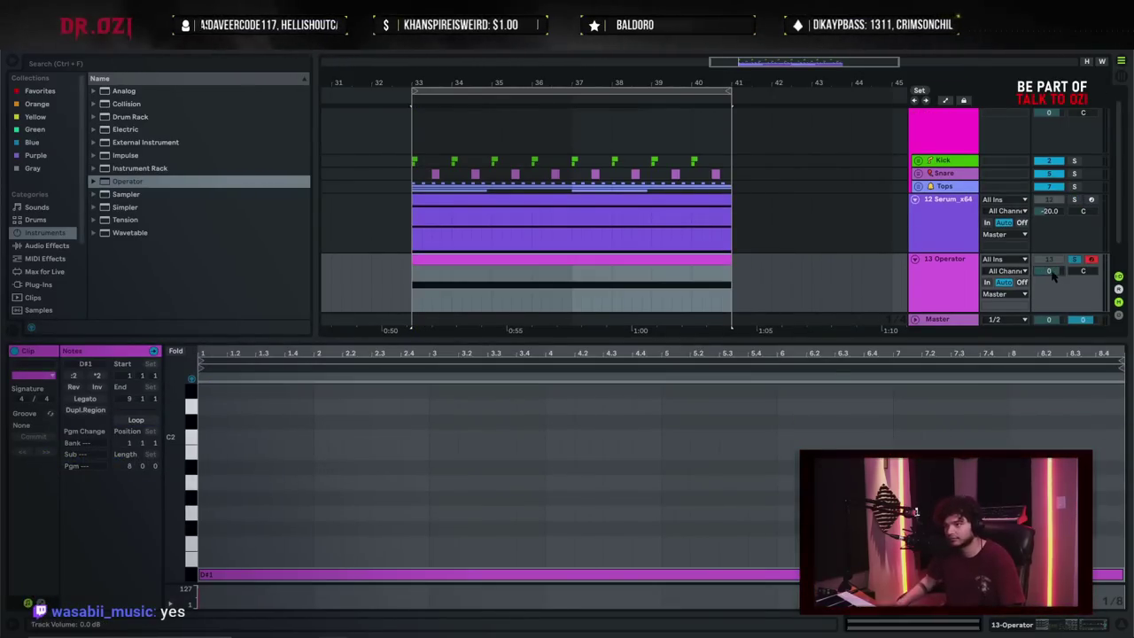
click(921, 288)
click(721, 572)
key(space)
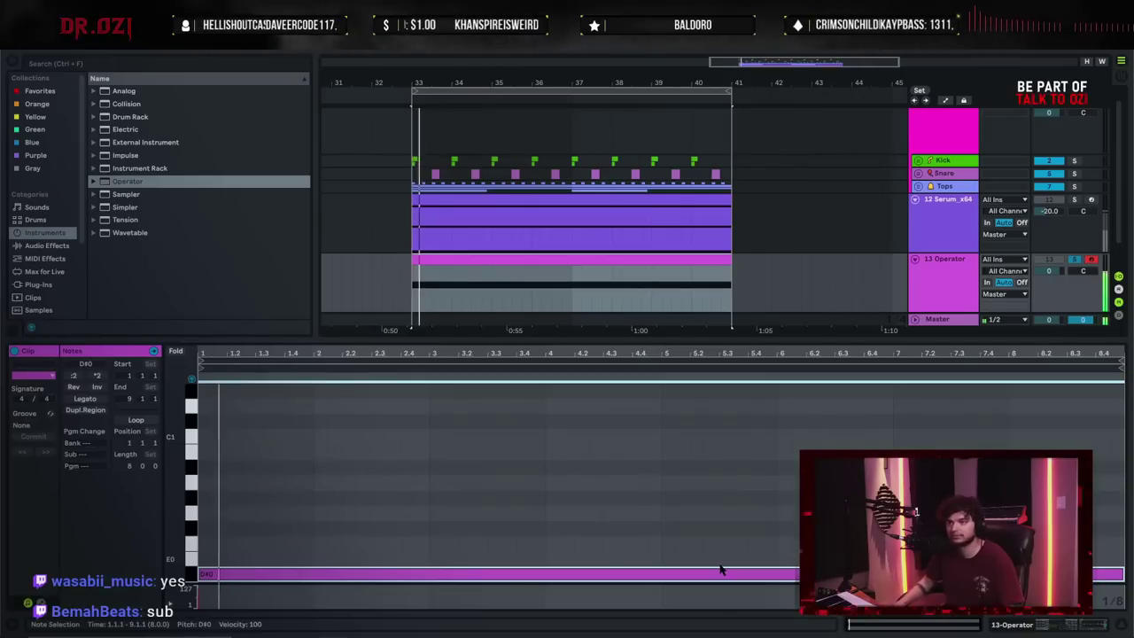
- Play the soloed Operator track and inspect its spectrum in the enlarged EQ Eight display
double_click(937, 275)
click(425, 325)
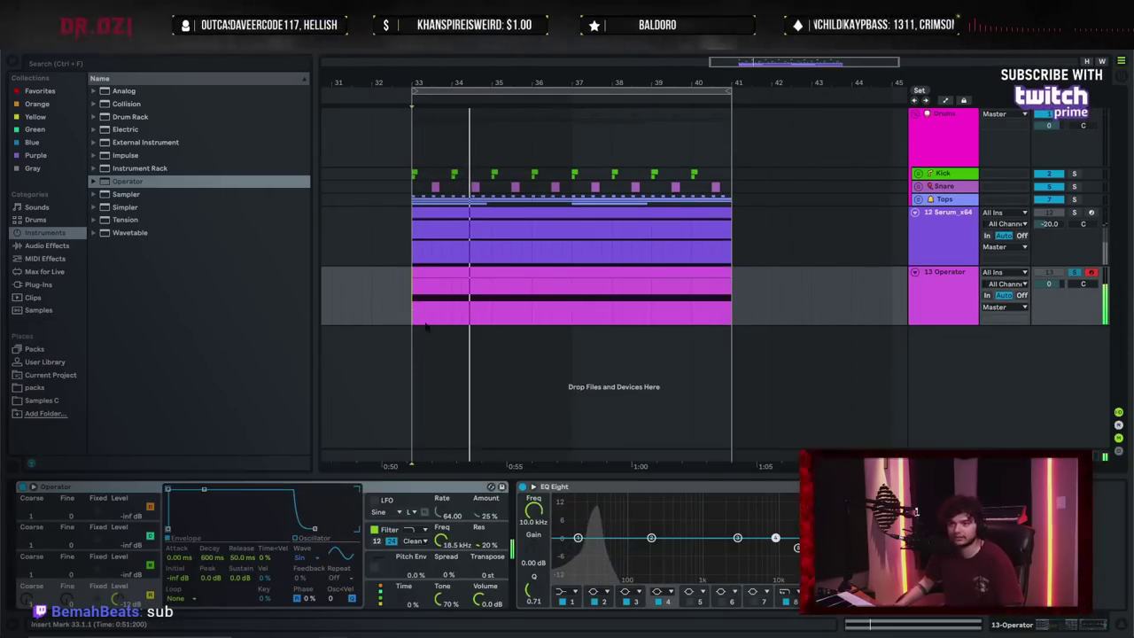
double_click(700, 520)
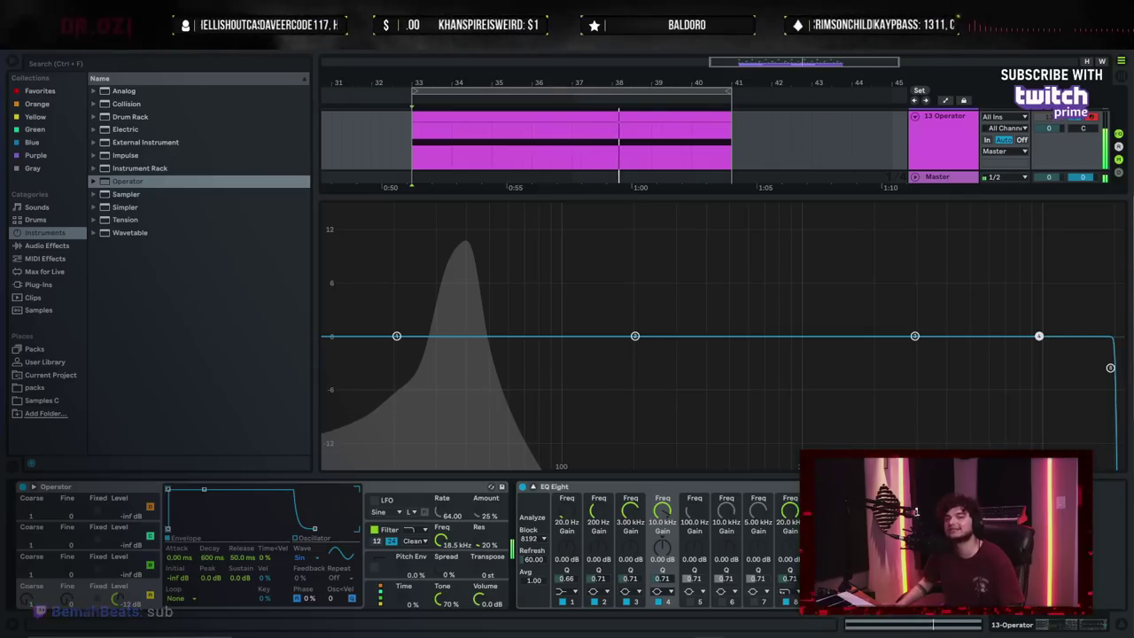
double_click(619, 311)
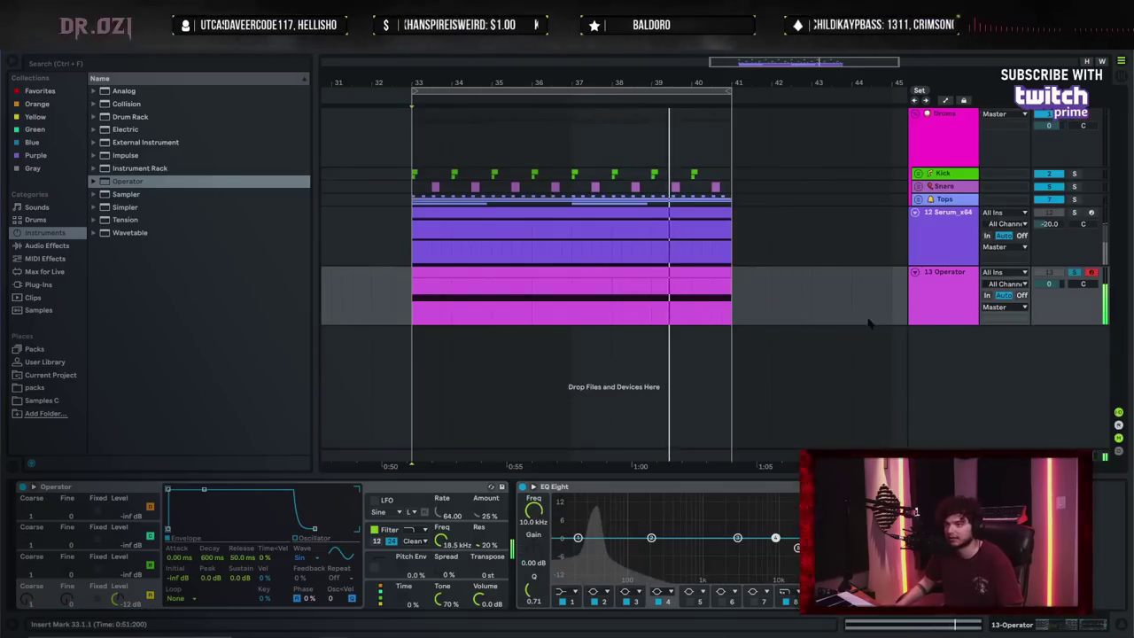
- Compare the device chains of the Serum and Operator tracks and check their peak levels in the mixer
click(942, 304)
key(Up)
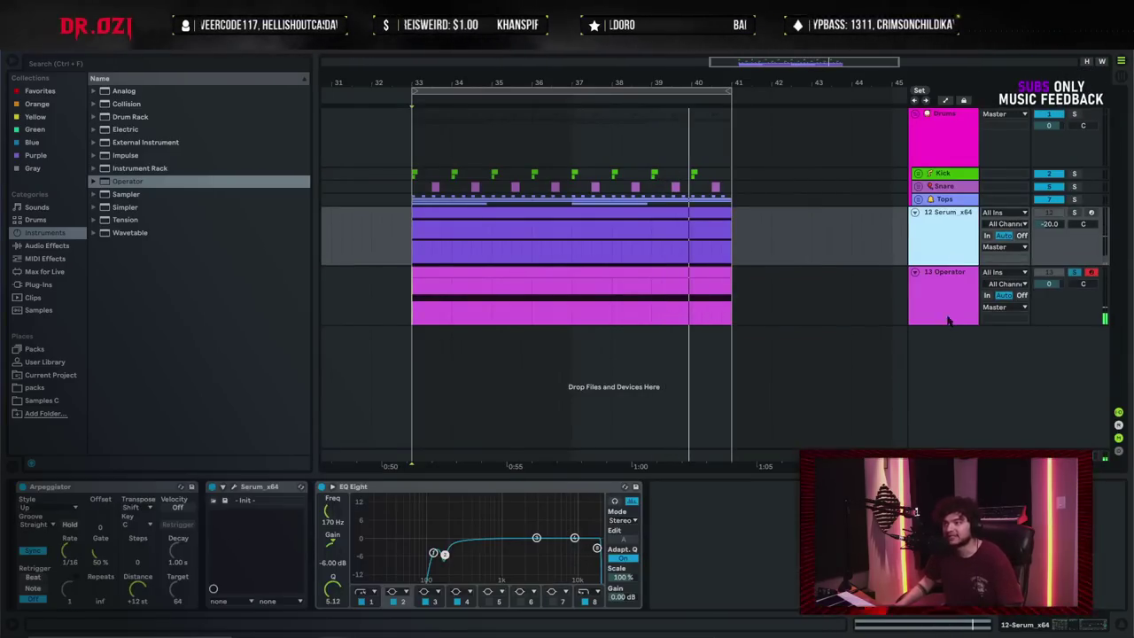
key(Down)
key(Up)
key(Down)
key(Up)
key(Tab)
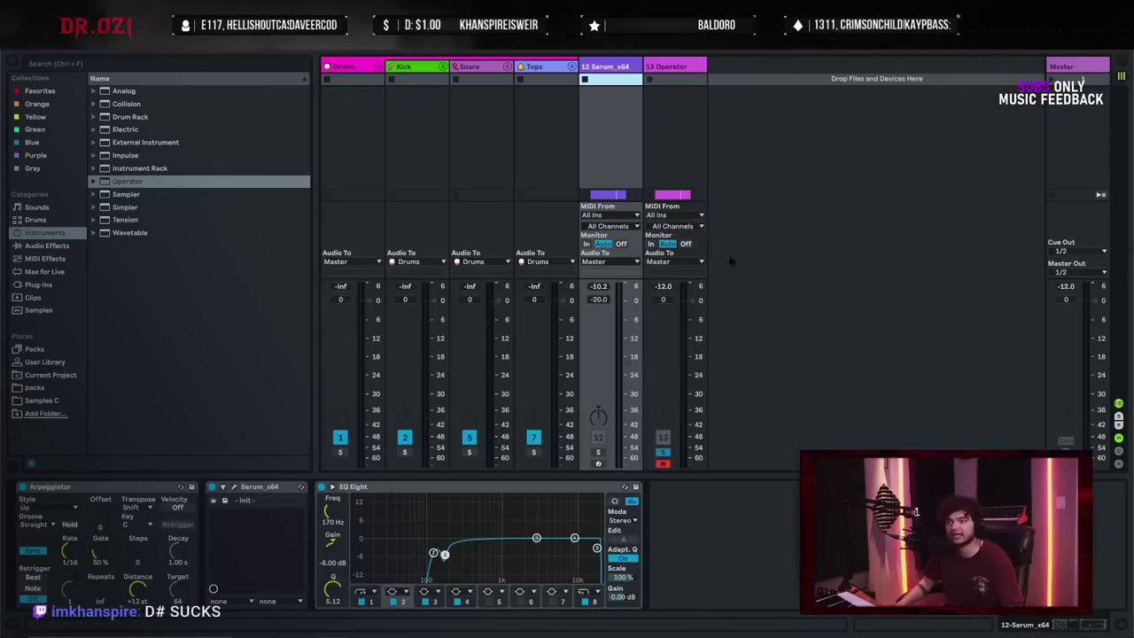
key(Tab)
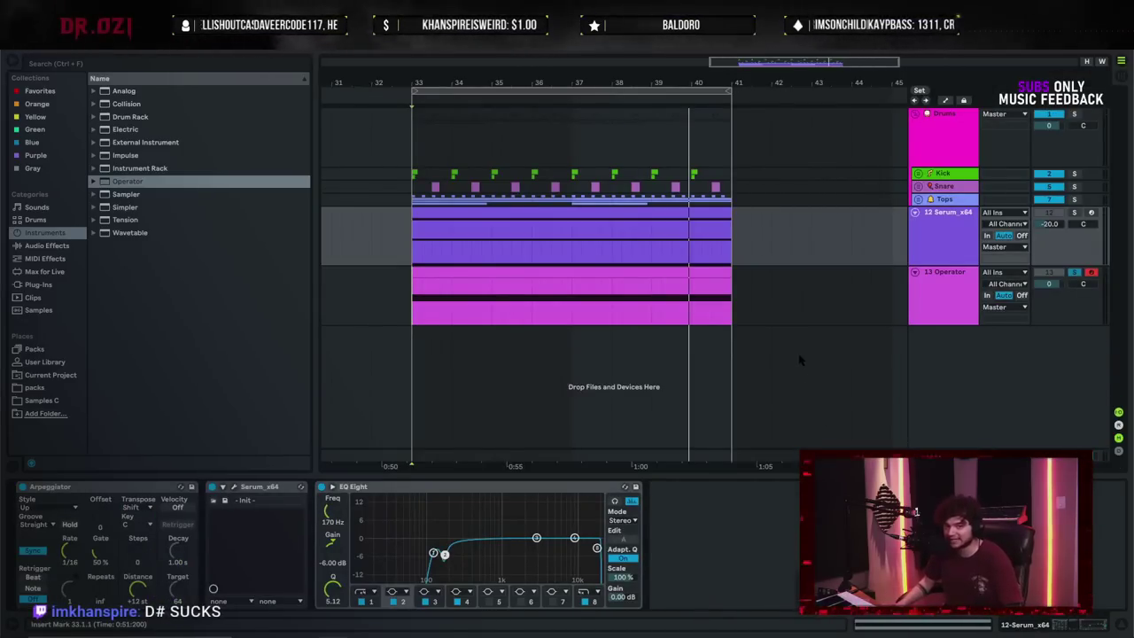
- Rename the Serum track as ARP and the Operator track as sUB, and deactivate the ARP track in the mixer
key(Down)
key(Tab)
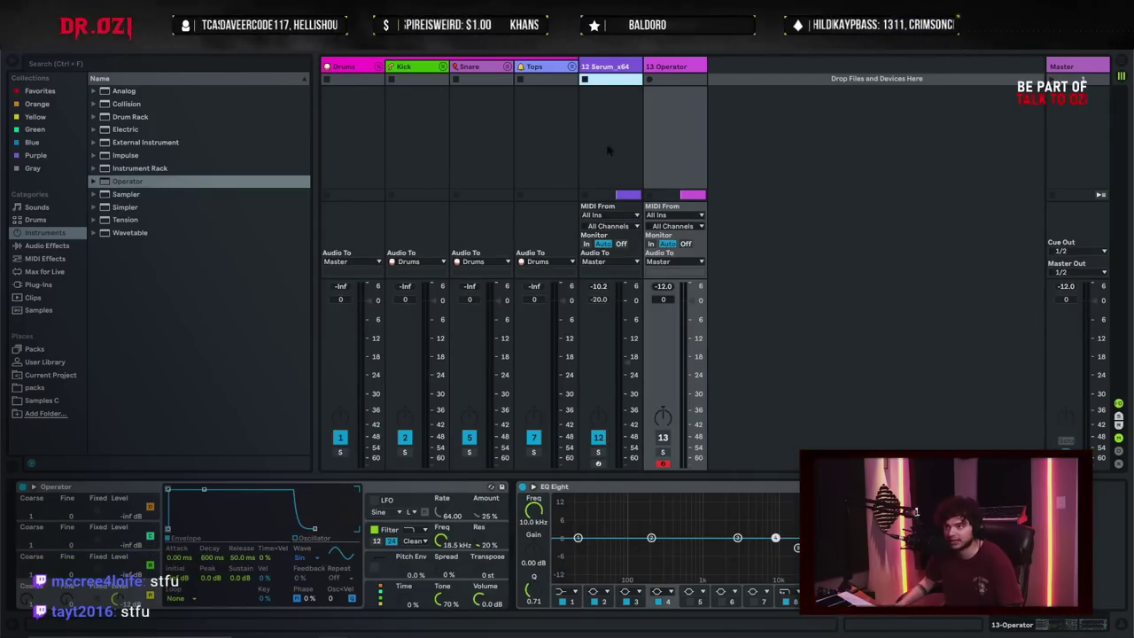
click(610, 68)
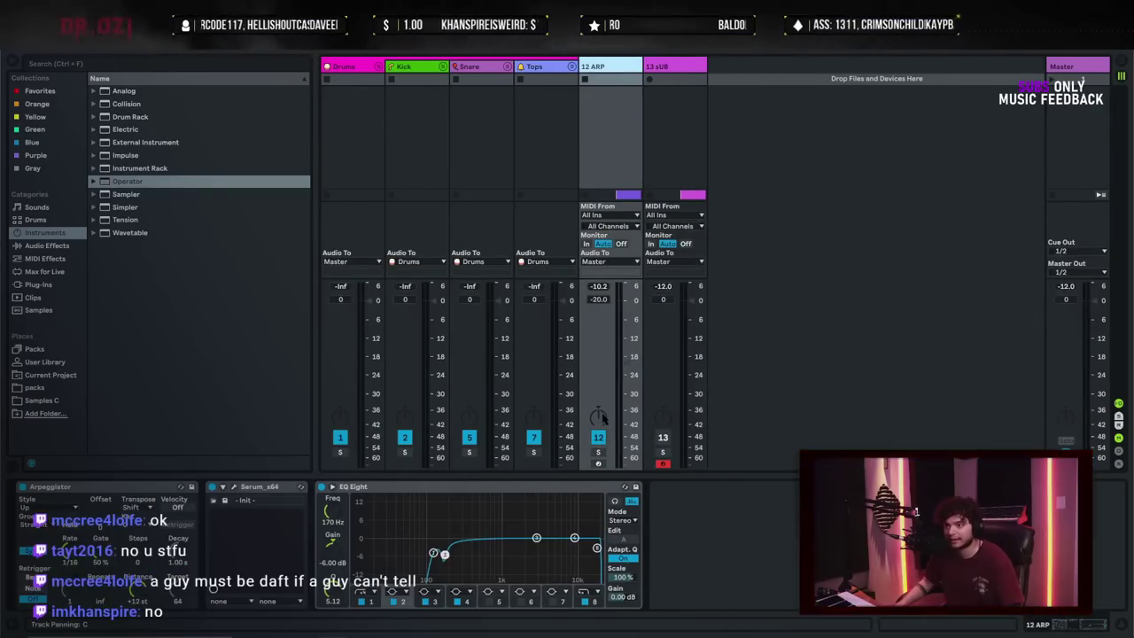
click(600, 438)
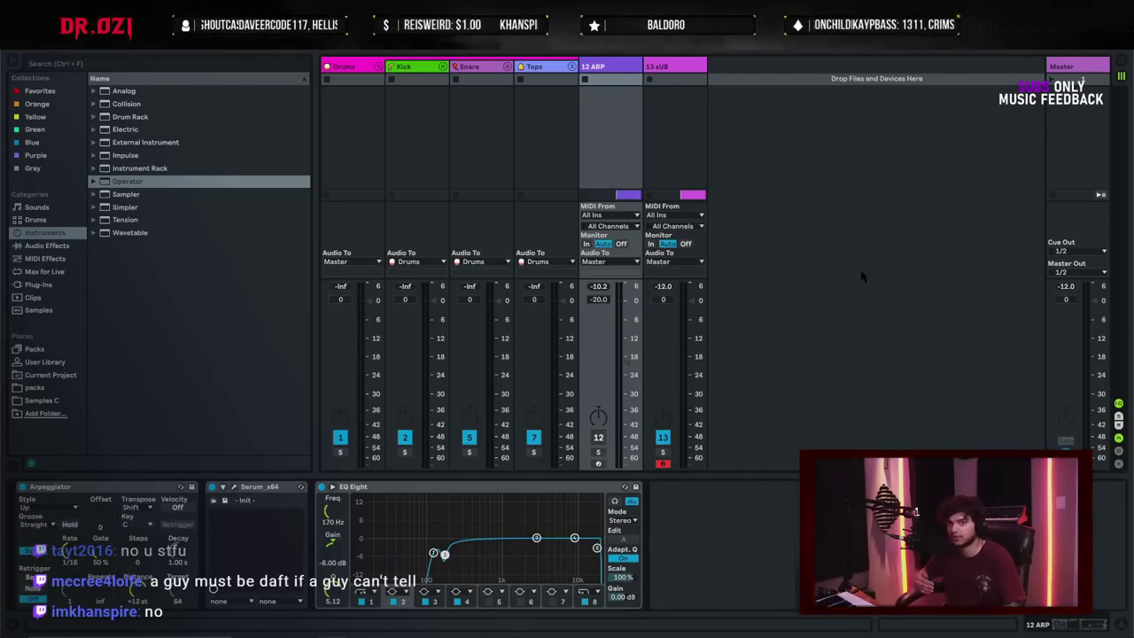
- Play the loop from bar 33 to check the Master peak with drums and sub, and deactivate the sUB track
key(Tab)
click(690, 297)
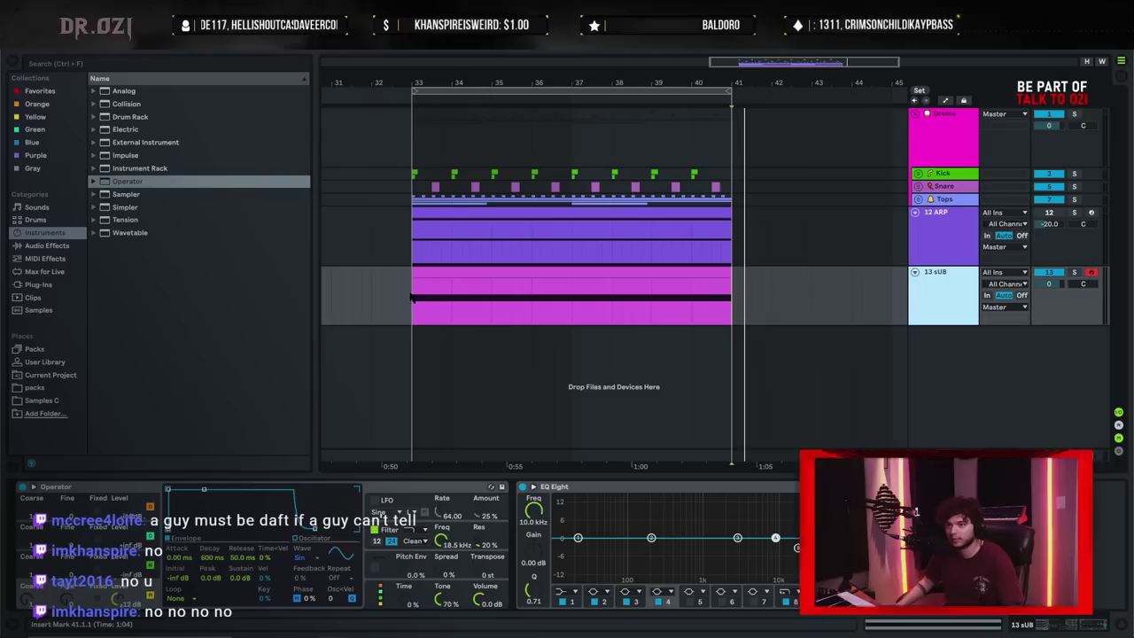
key(Tab)
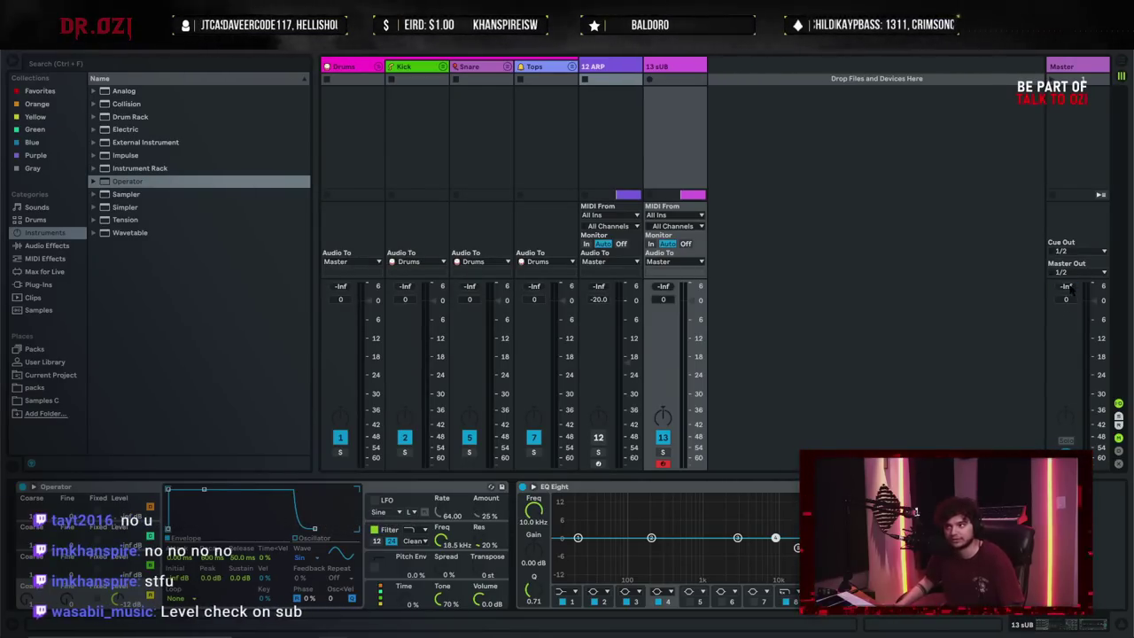
key(space)
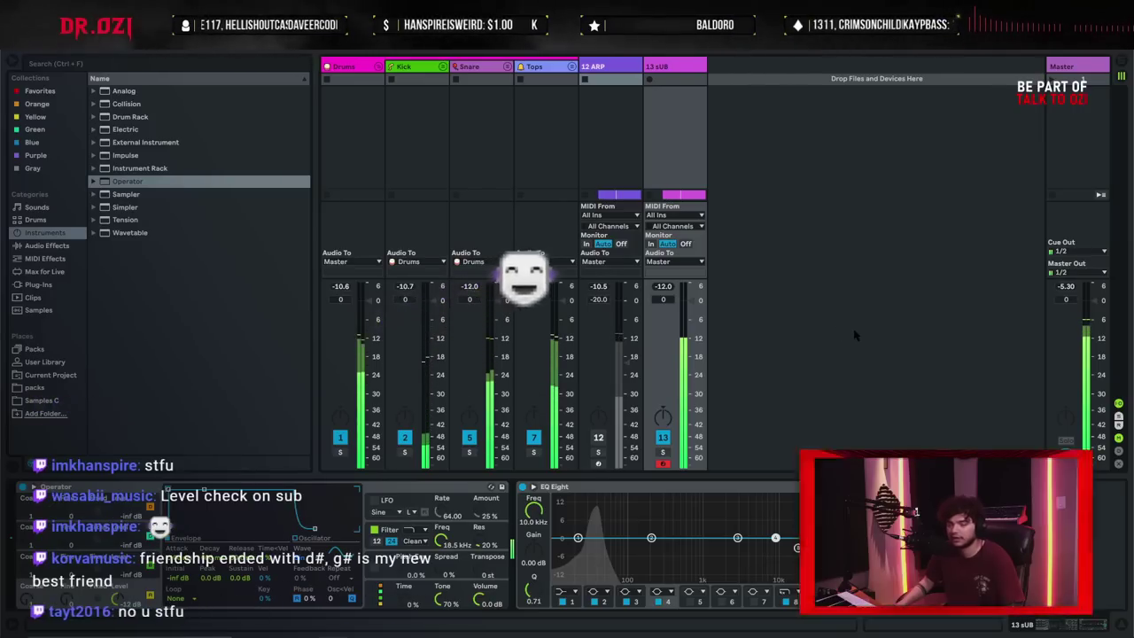
click(665, 439)
key(space)
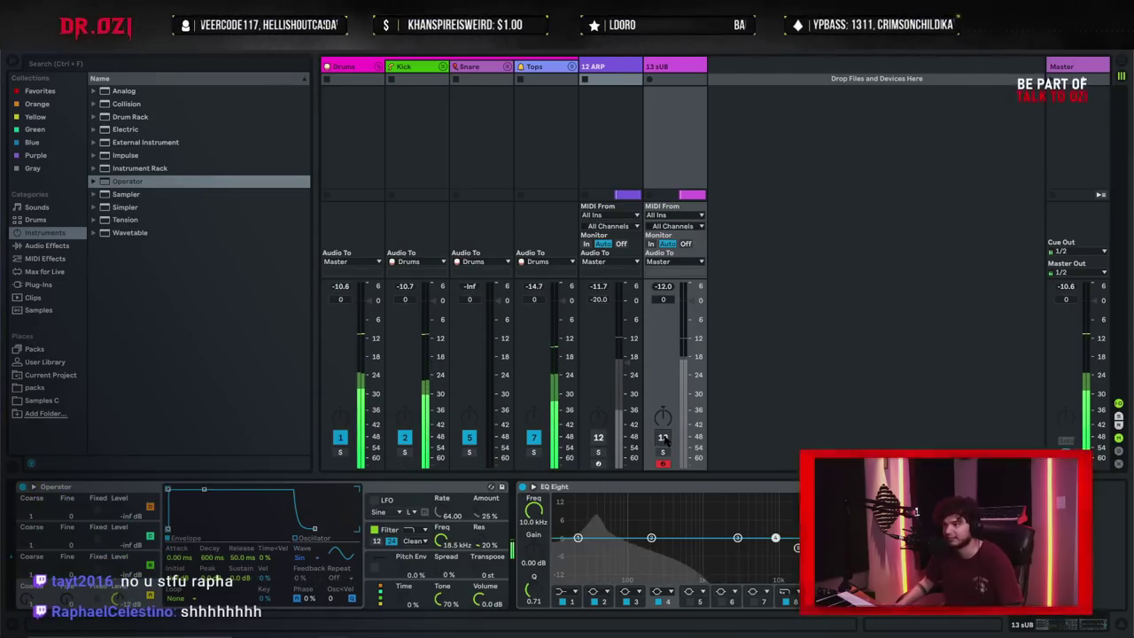
key(space)
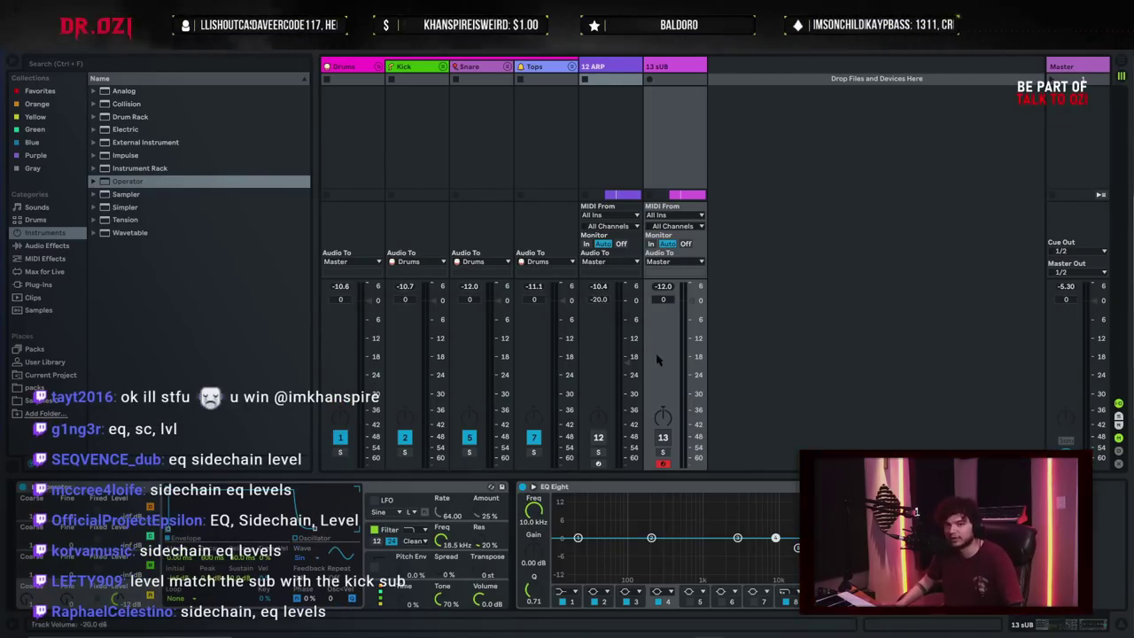
- Unfold the Kick group, examine its Sub layer's EQ Eight curve and compare it with the sUB track's devices
key(Tab)
click(918, 174)
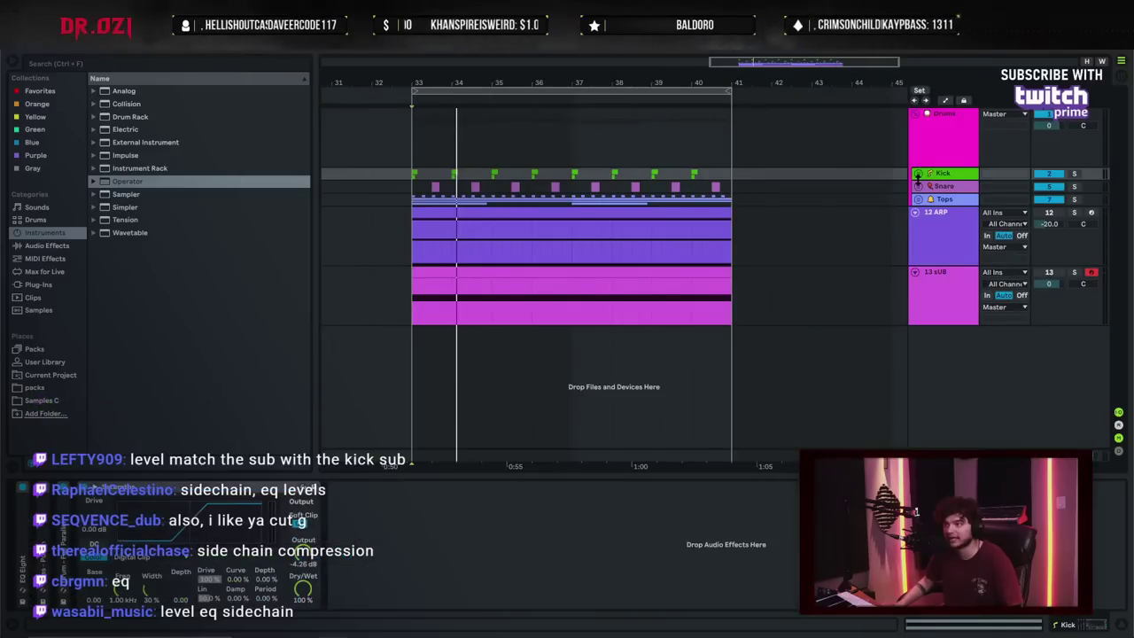
click(918, 173)
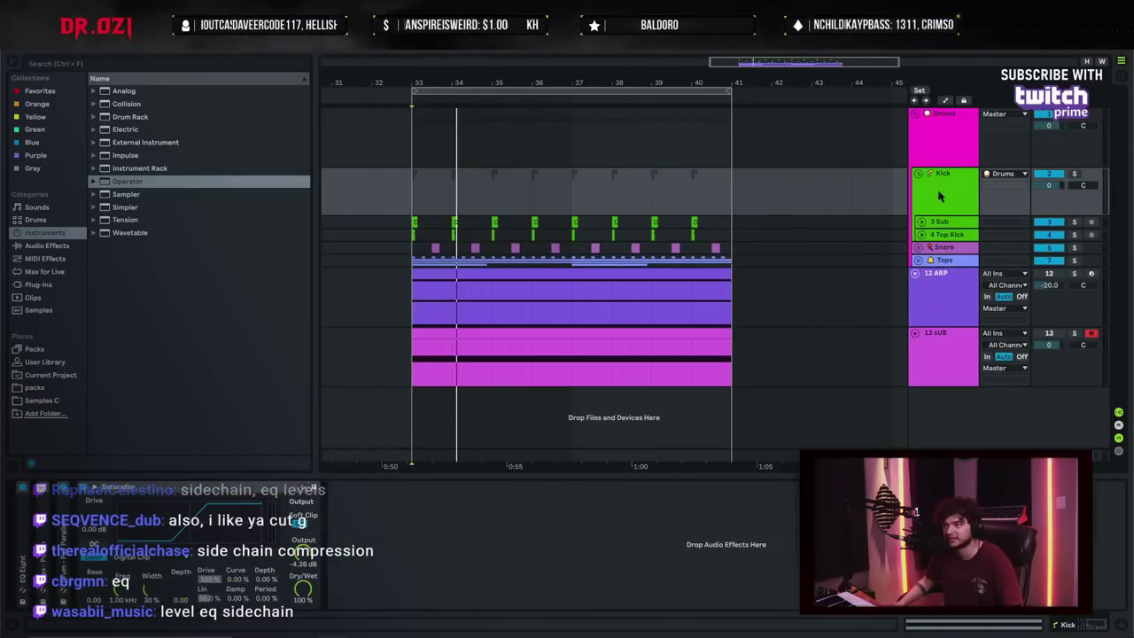
click(942, 221)
click(33, 486)
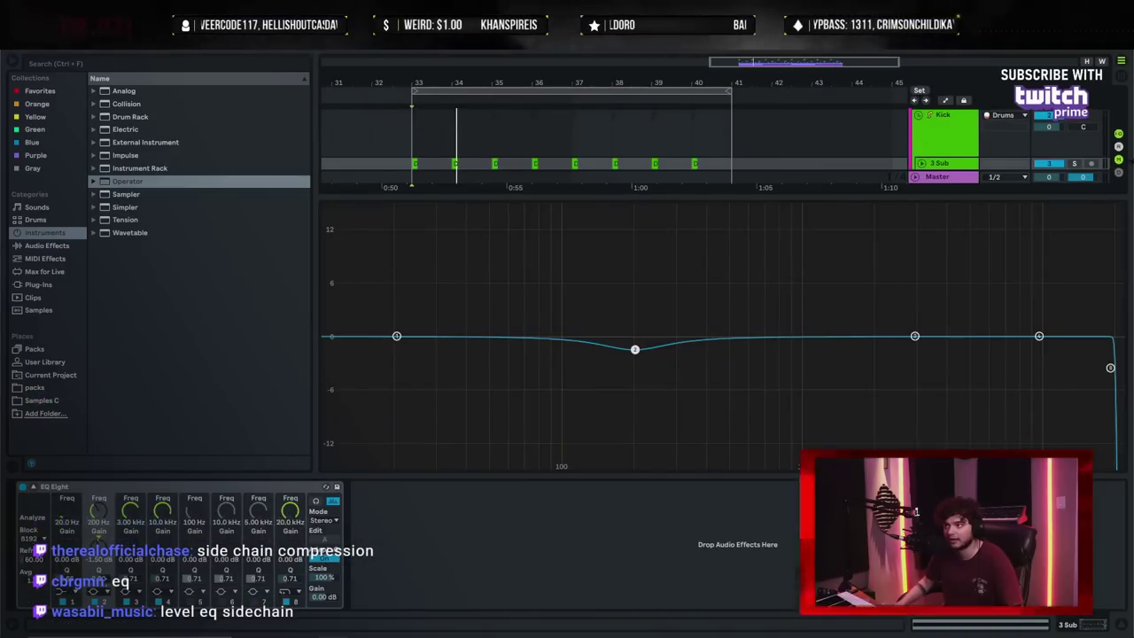
click(325, 486)
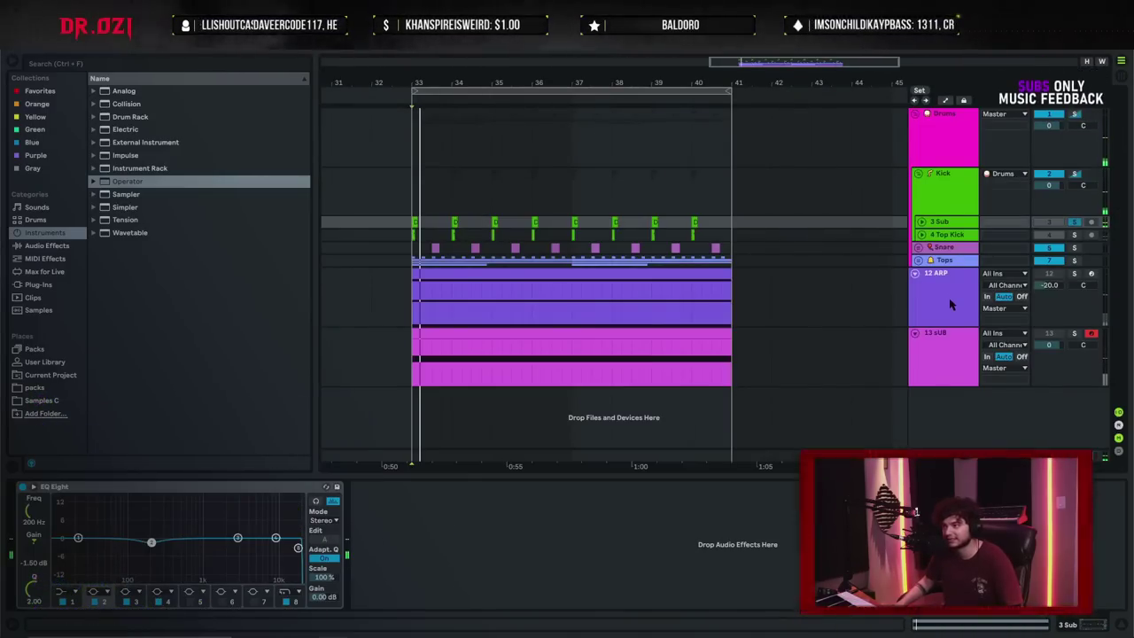
click(944, 354)
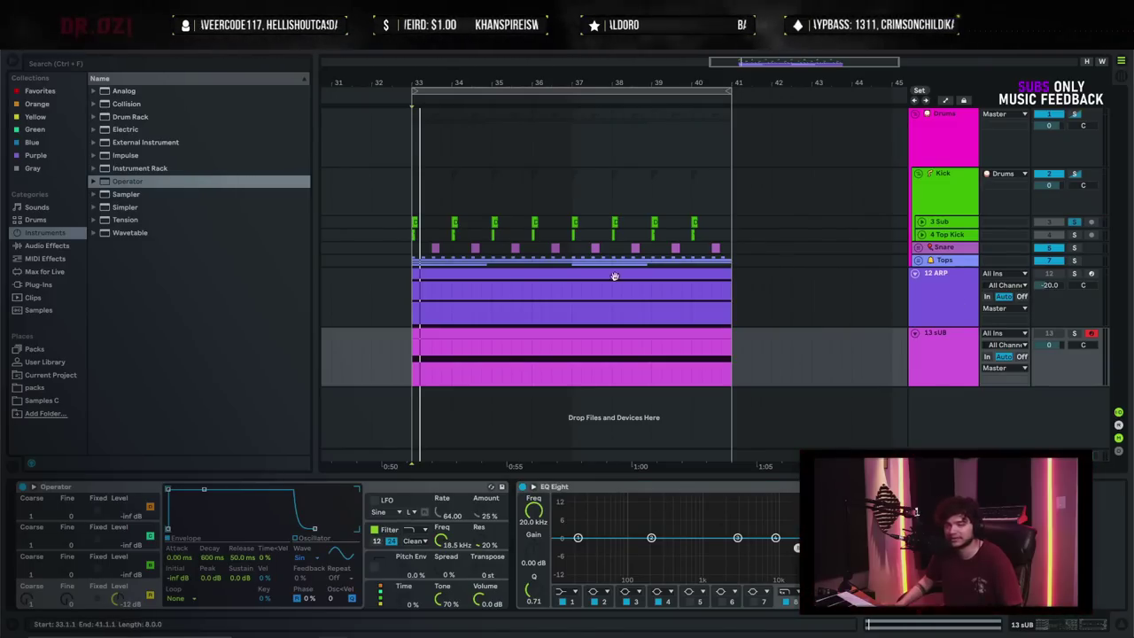
- Unfold the Snare group and play its sample track soloed to inspect its spectrum in the enlarged EQ Eight
click(918, 247)
click(922, 296)
scroll(417, 269, down, 2)
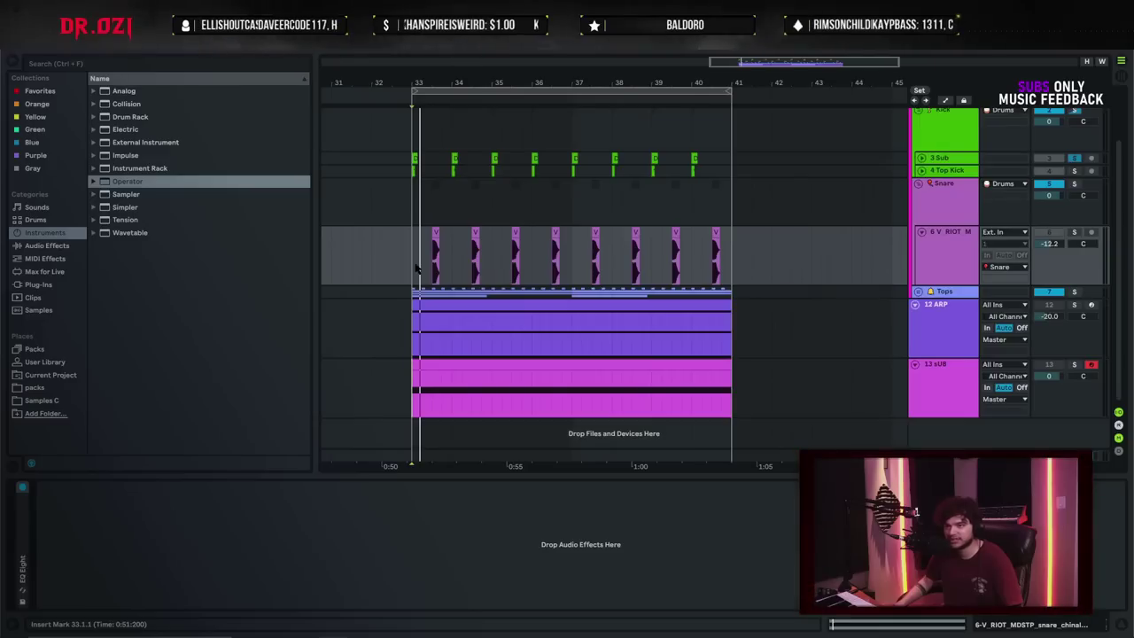
double_click(23, 525)
click(34, 487)
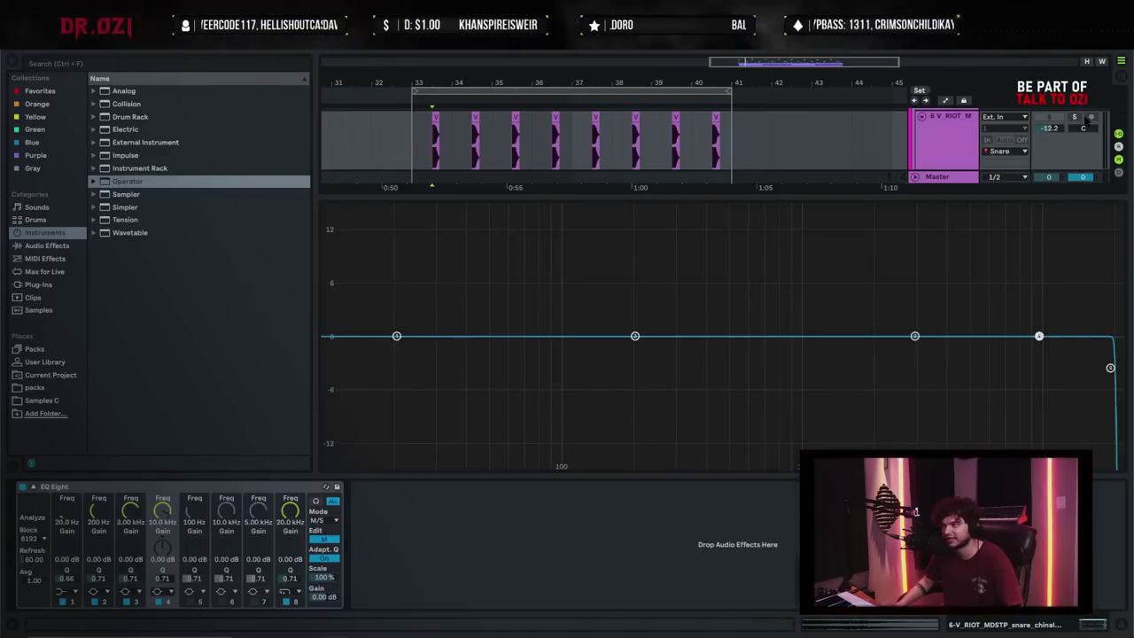
key(space)
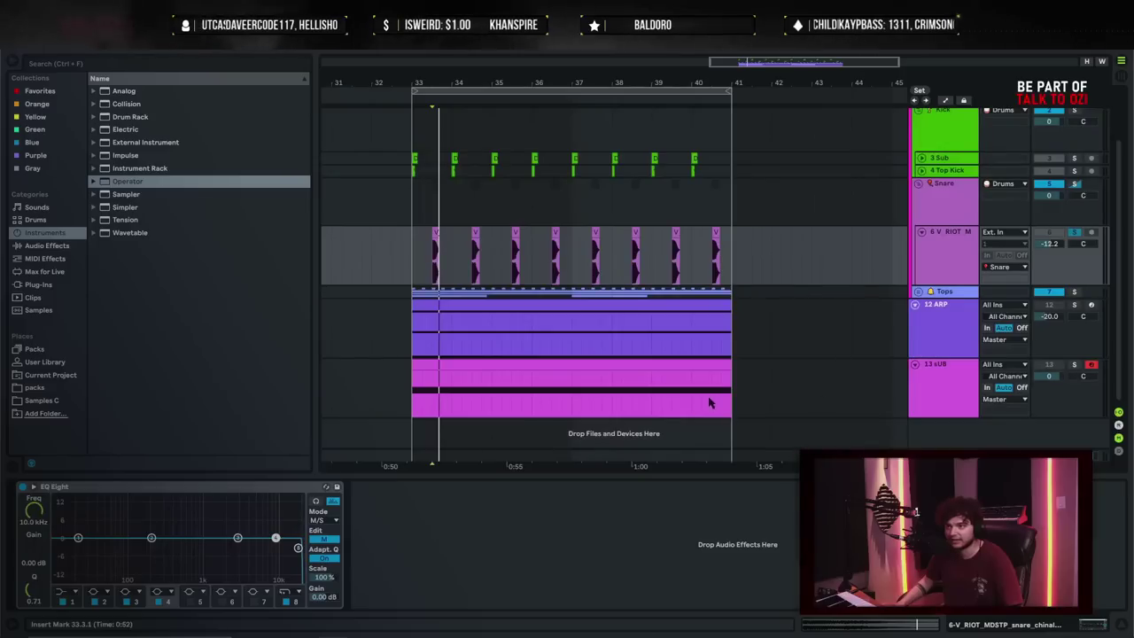
- Set the high-cut frequency of the sUB track's EQ Eight to 170 Hz and enlarge its display
click(946, 393)
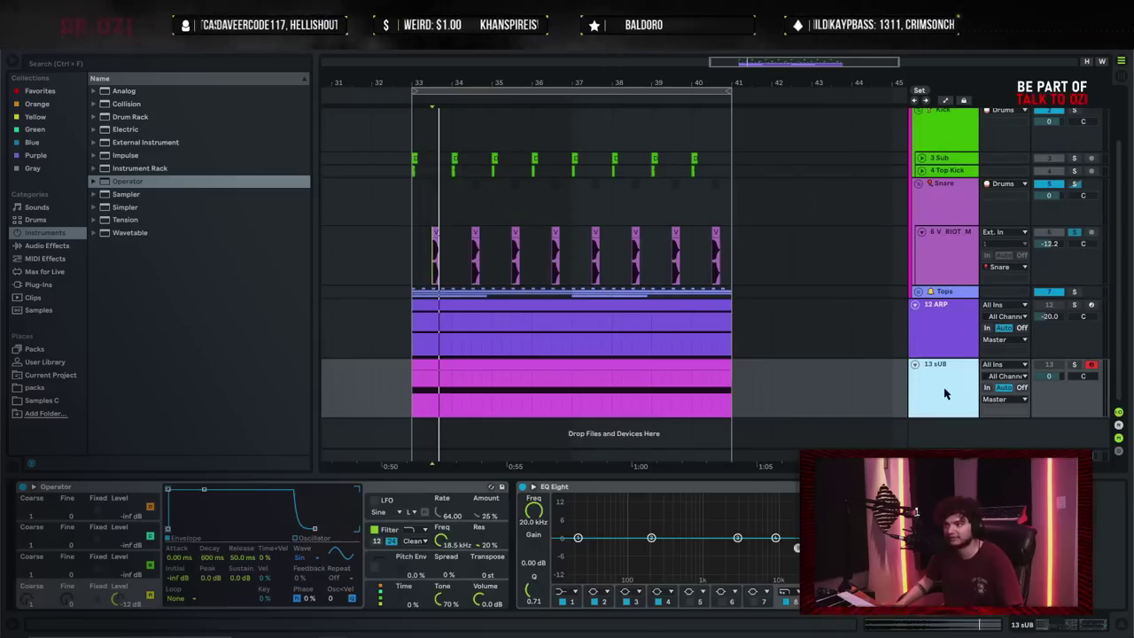
click(945, 384)
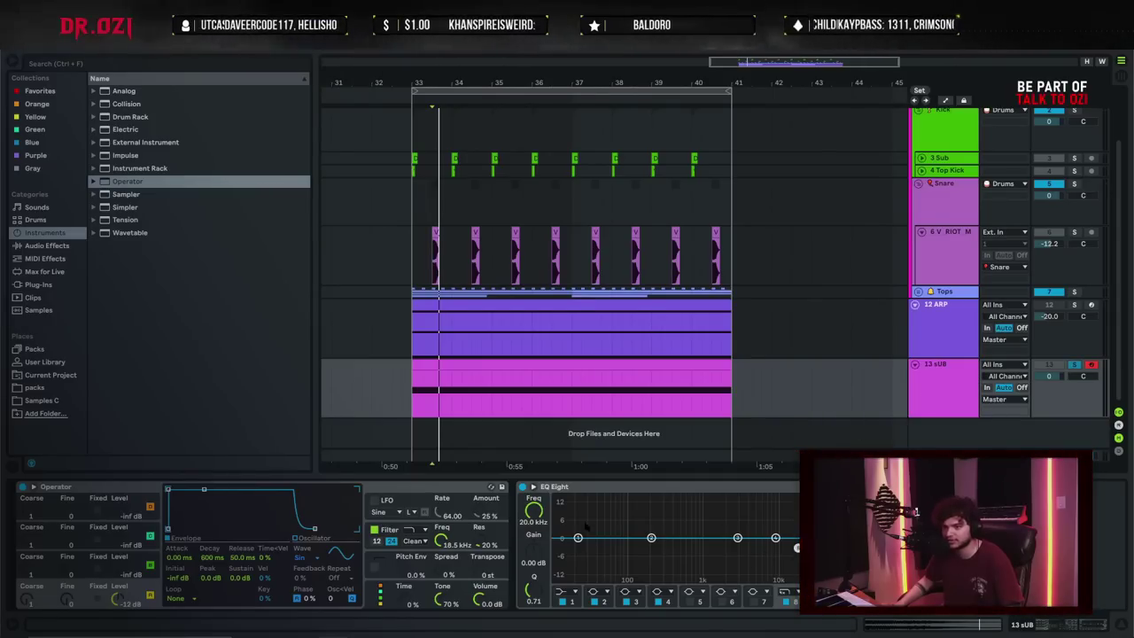
text(170)
key(Return)
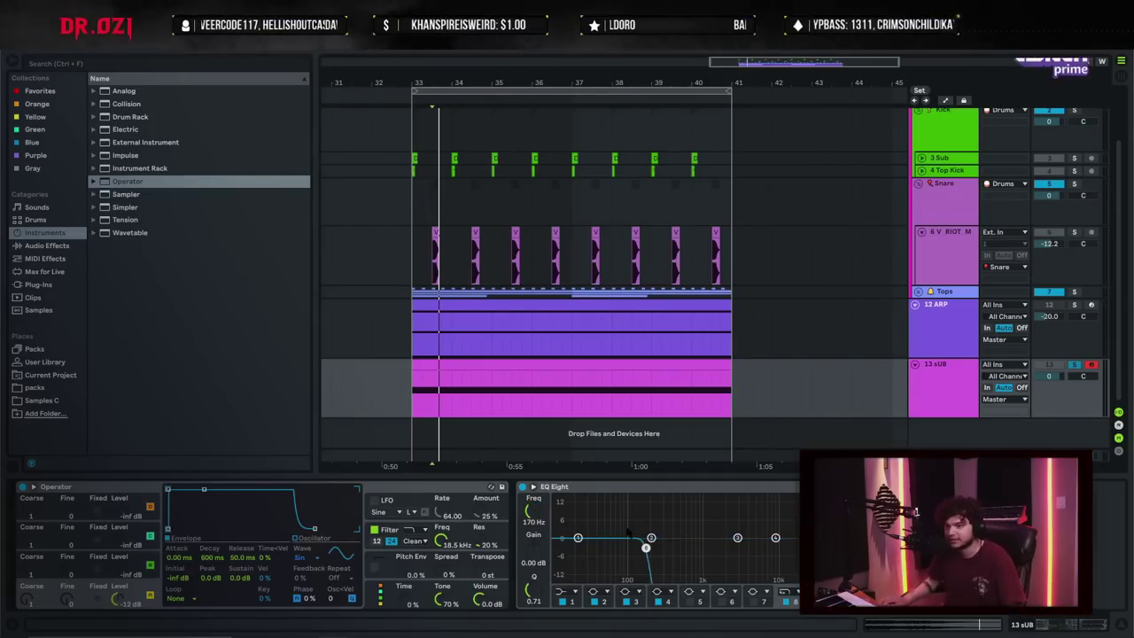
click(533, 487)
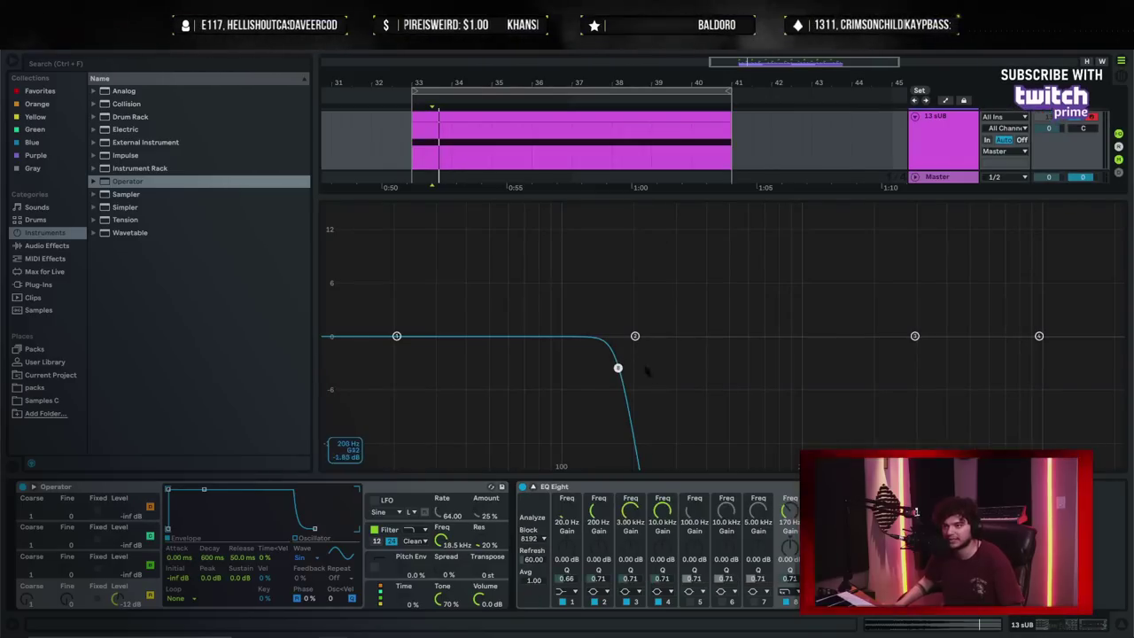
- Set the high-cut frequency of the sUB track's EQ Eight to 120 Hz and compare the playback spectrum with that band off and on
drag(617, 368, 582, 367)
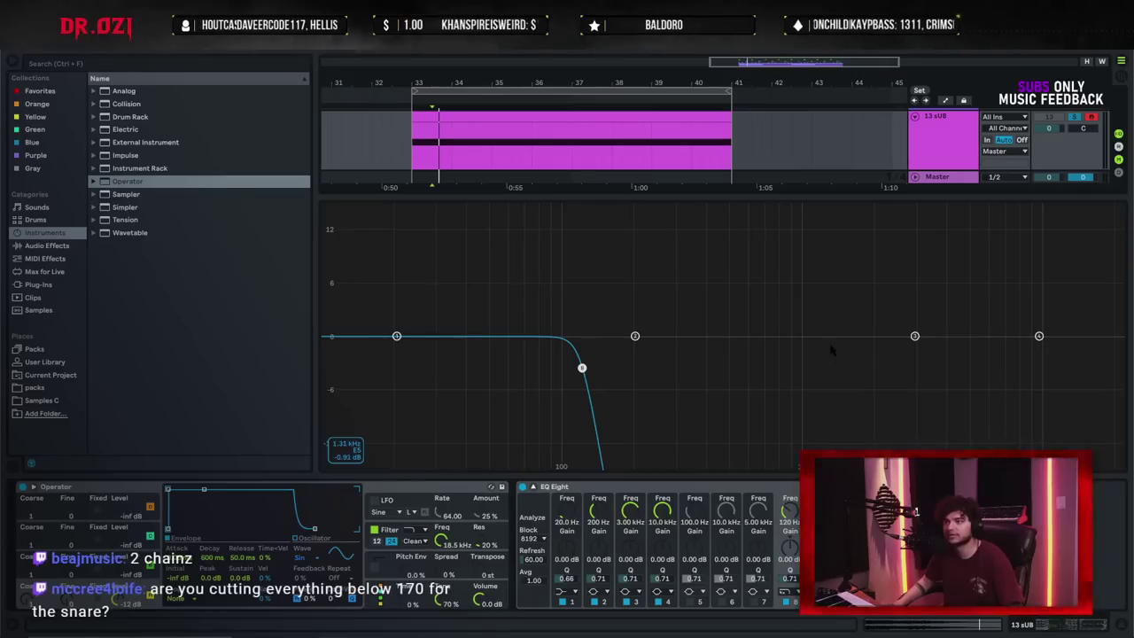
key(Escape)
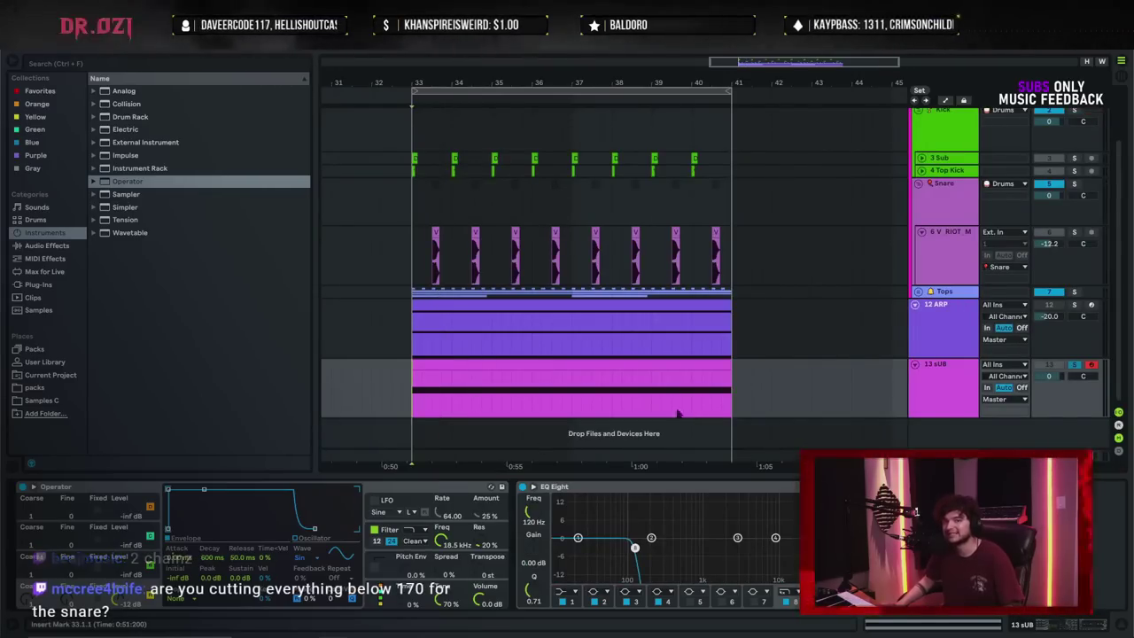
click(532, 486)
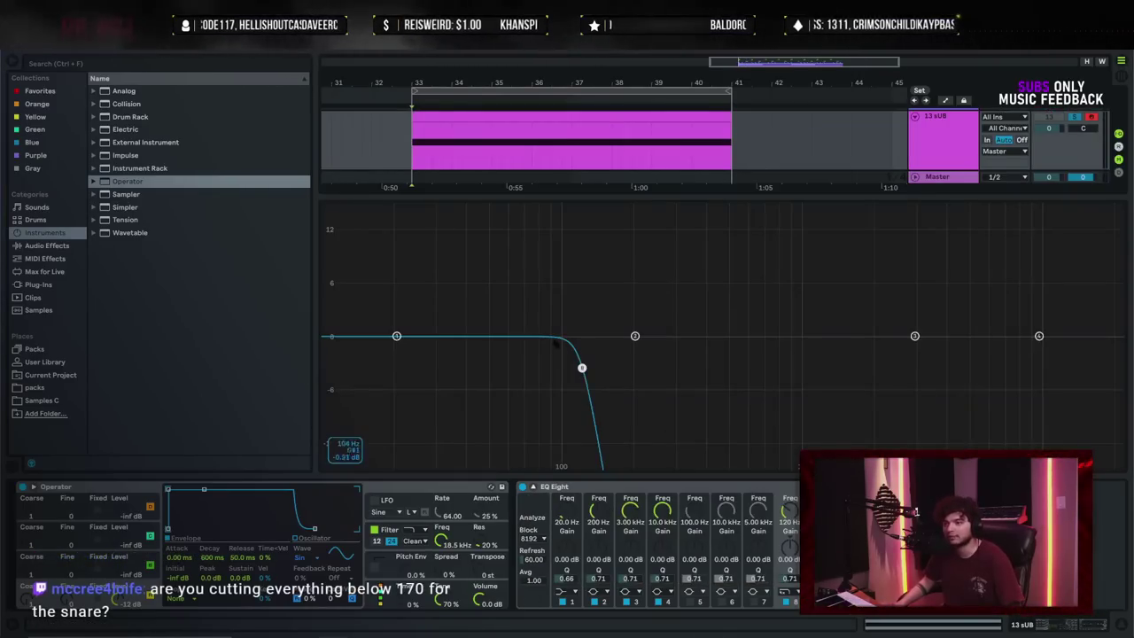
click(786, 602)
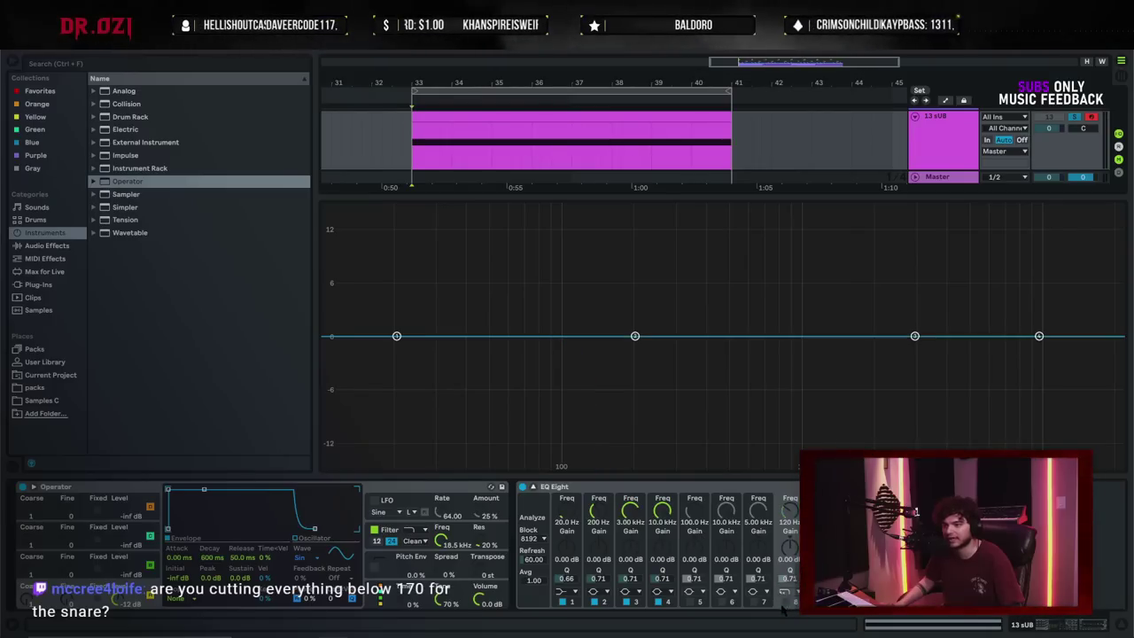
key(space)
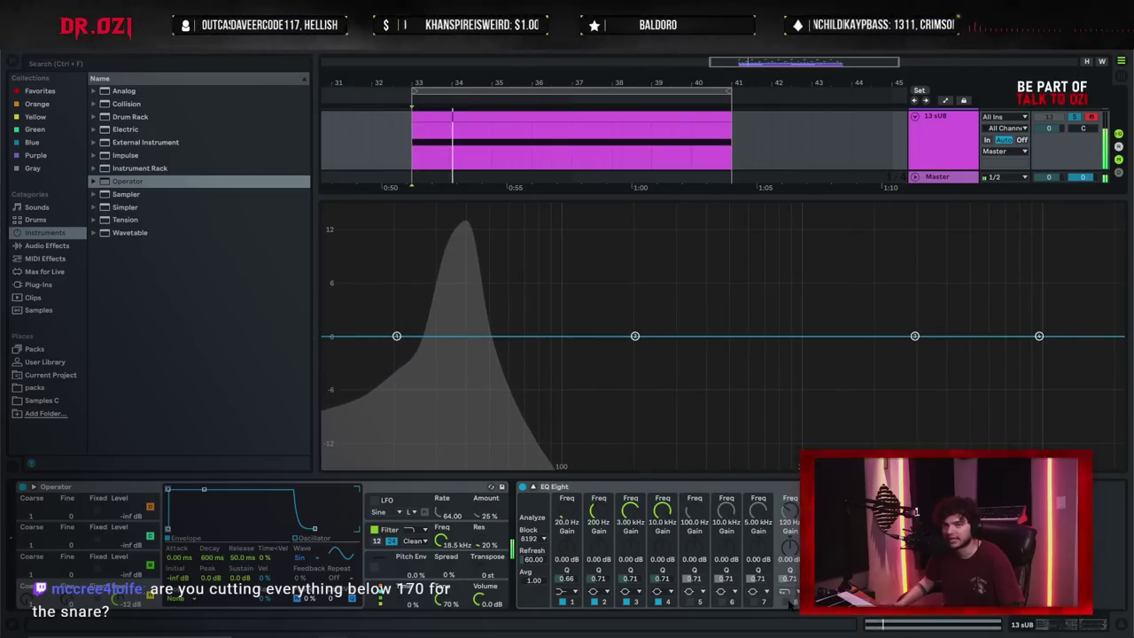
click(785, 602)
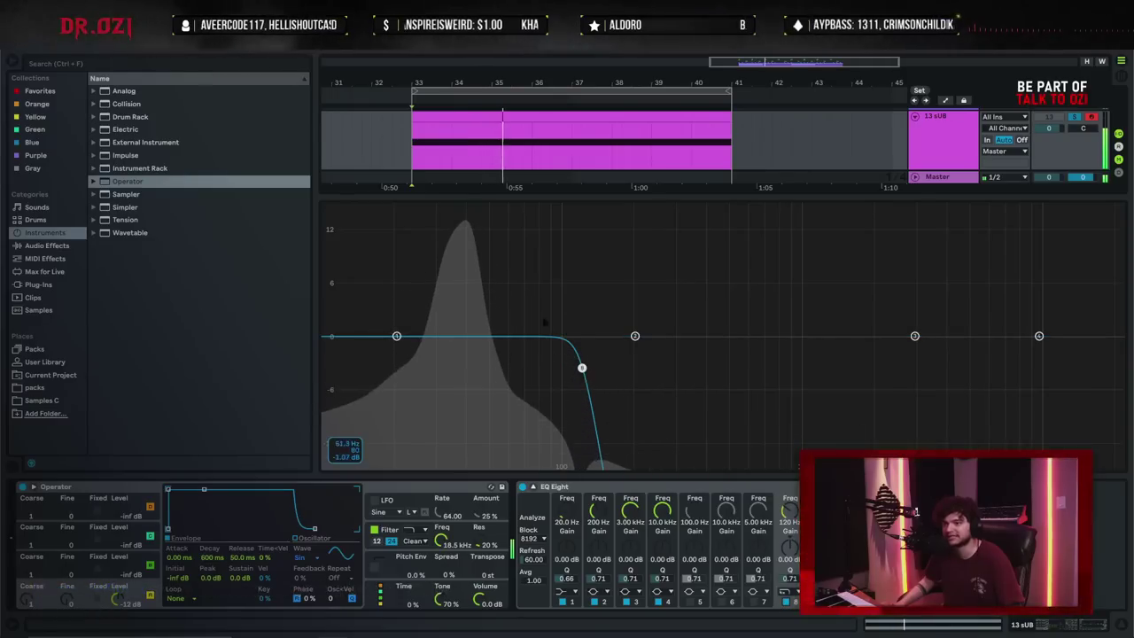
click(533, 486)
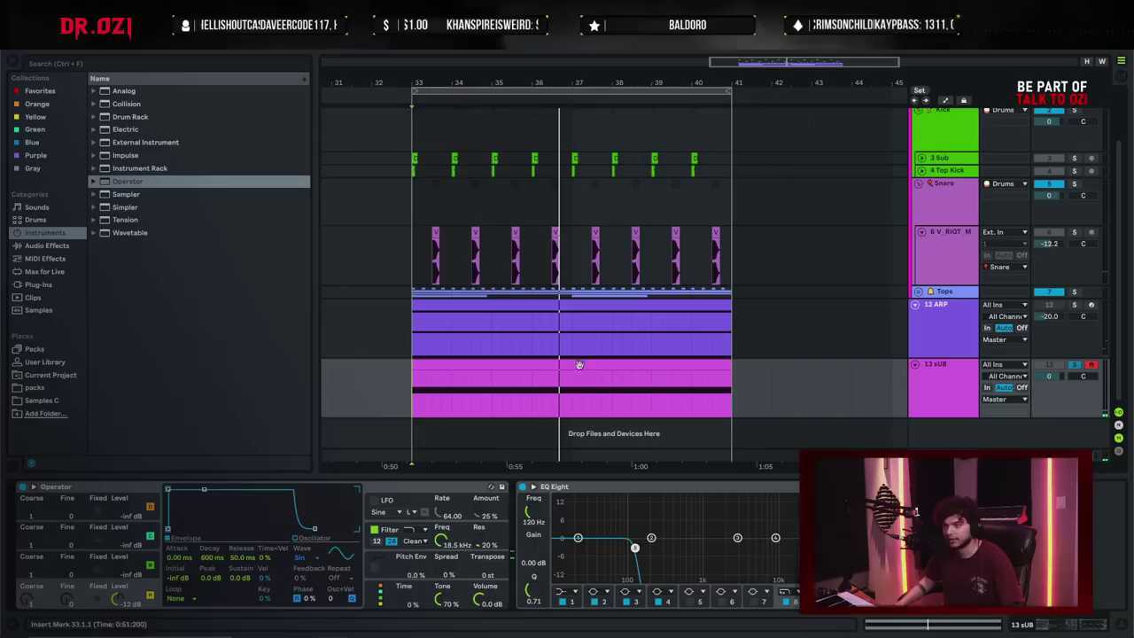
key(space)
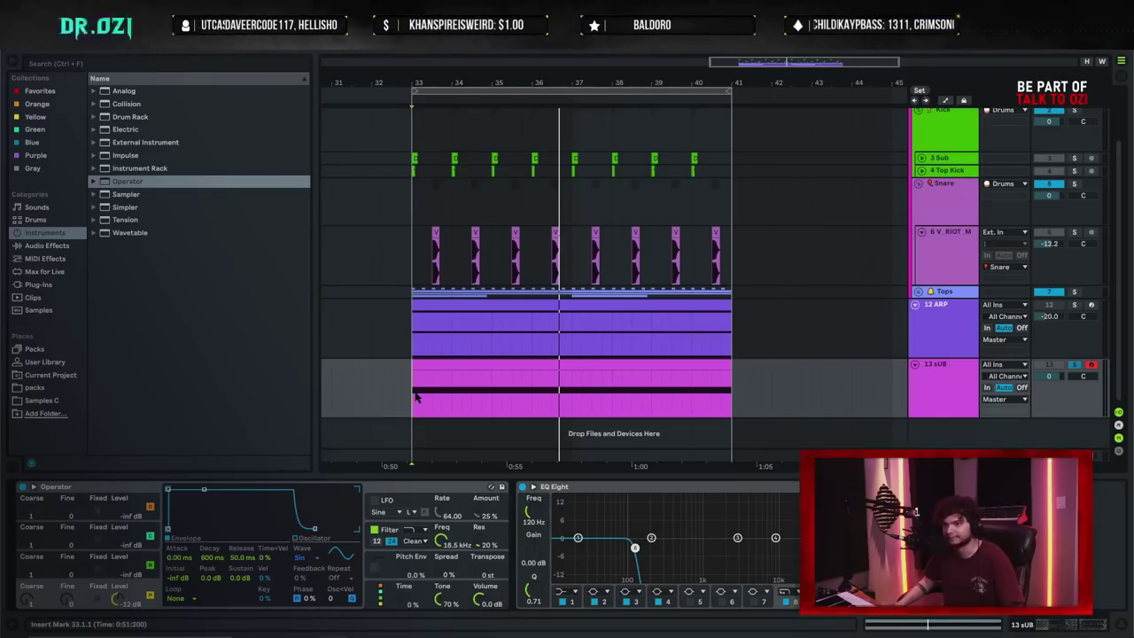
- Raise the level of Operator's oscillator B to about -53 dB and view the added harmonics in the enlarged EQ Eight
click(114, 487)
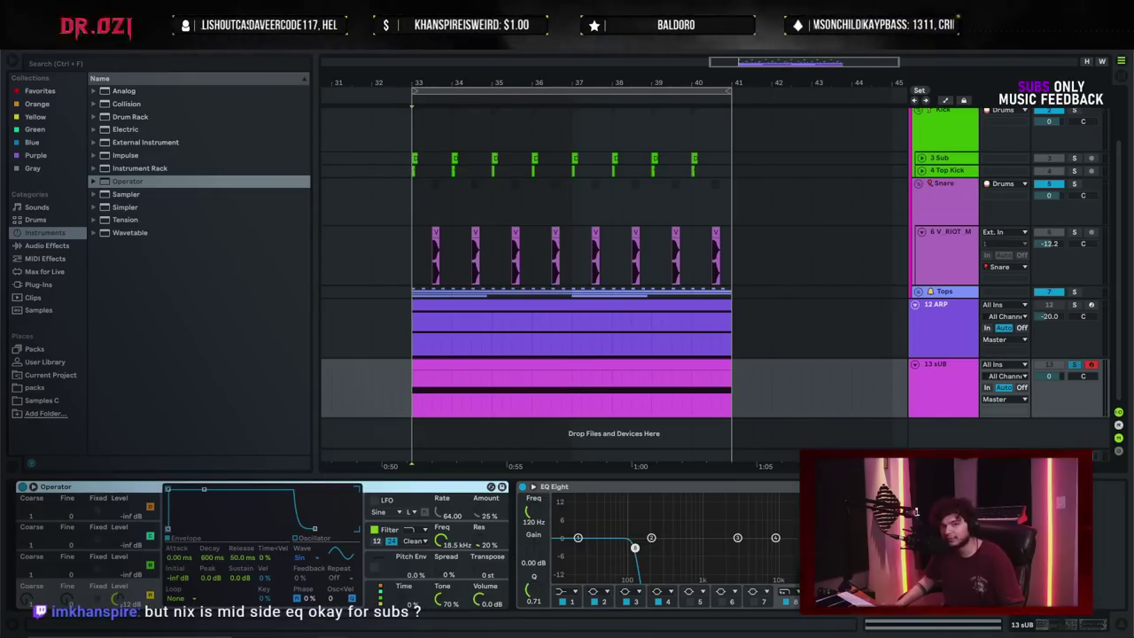
click(412, 405)
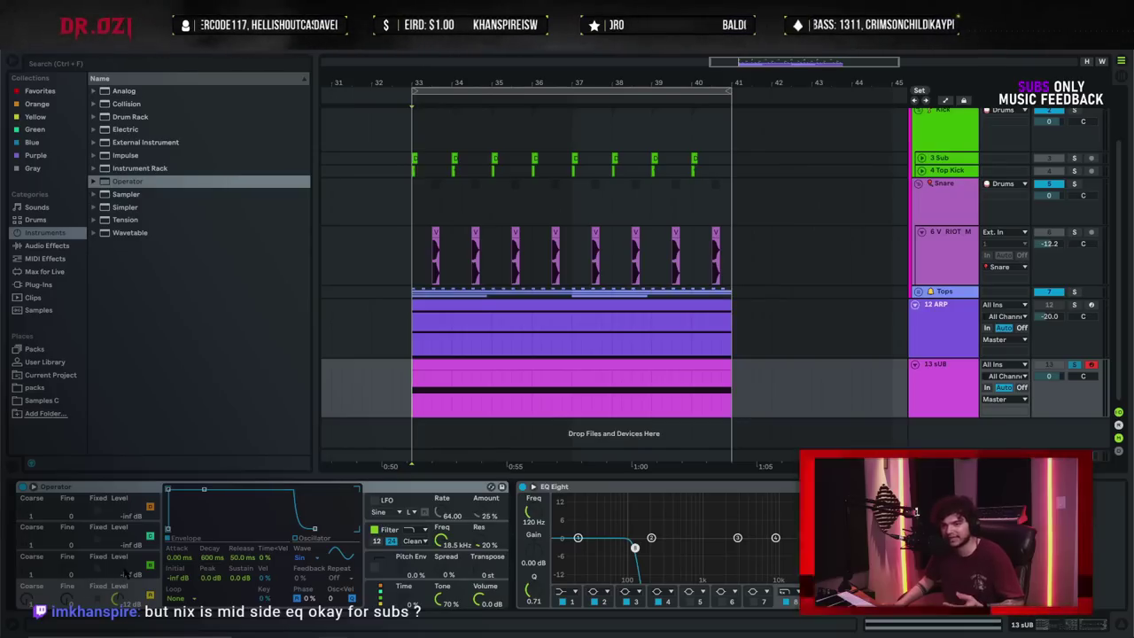
drag(121, 571, 122, 585)
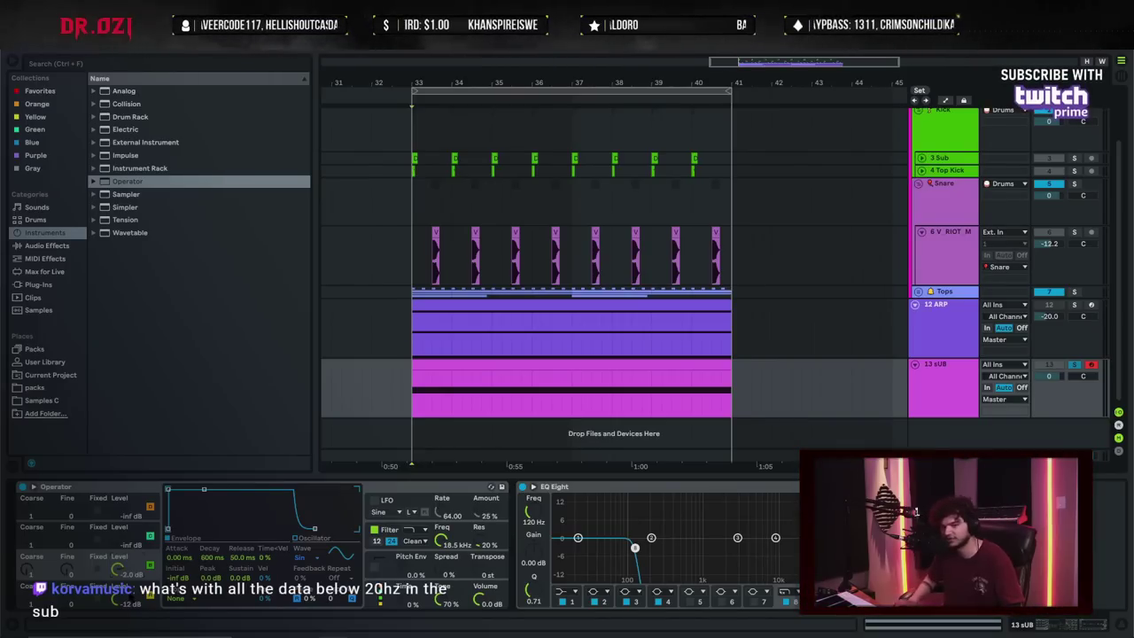
click(533, 486)
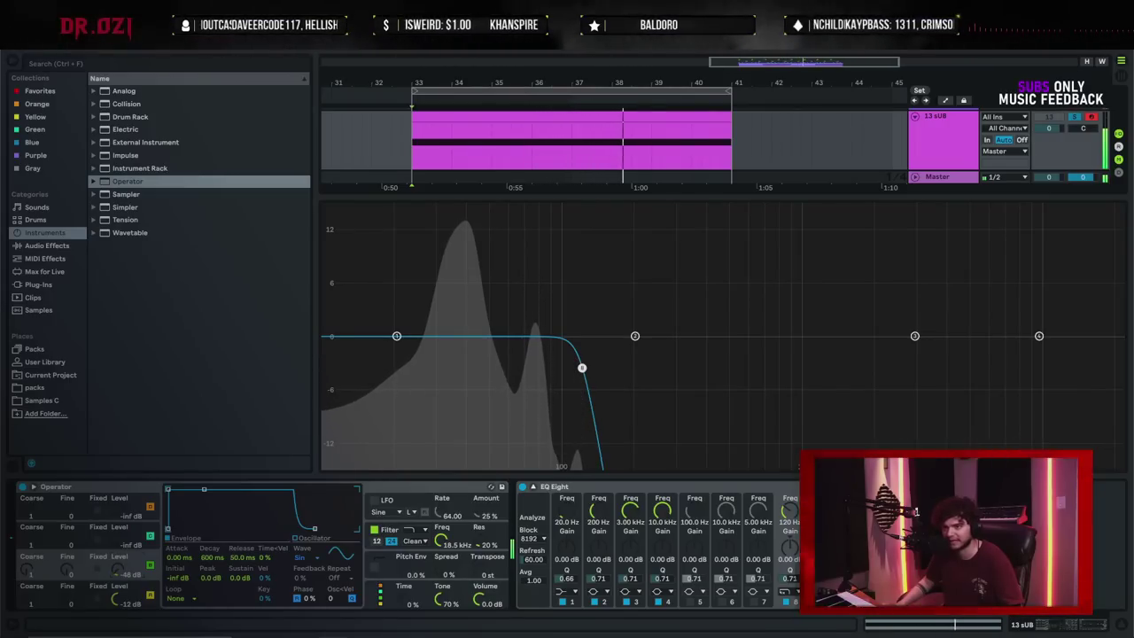
- In the Session View mixer, turn the sUB track's volume all the way down and unsolo the track
key(Tab)
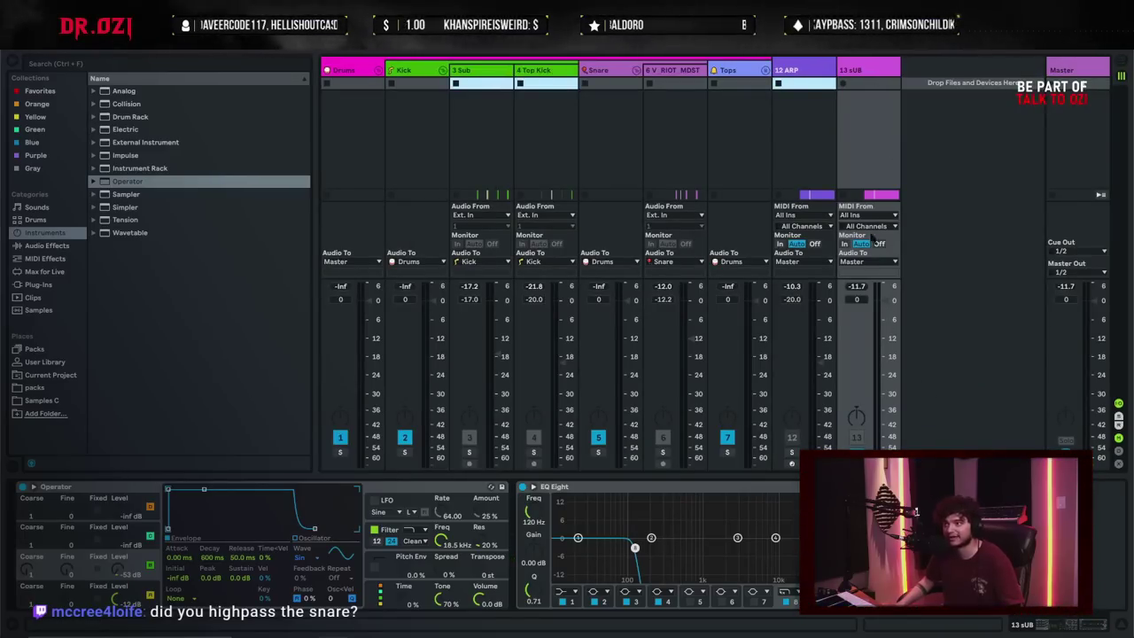
click(856, 287)
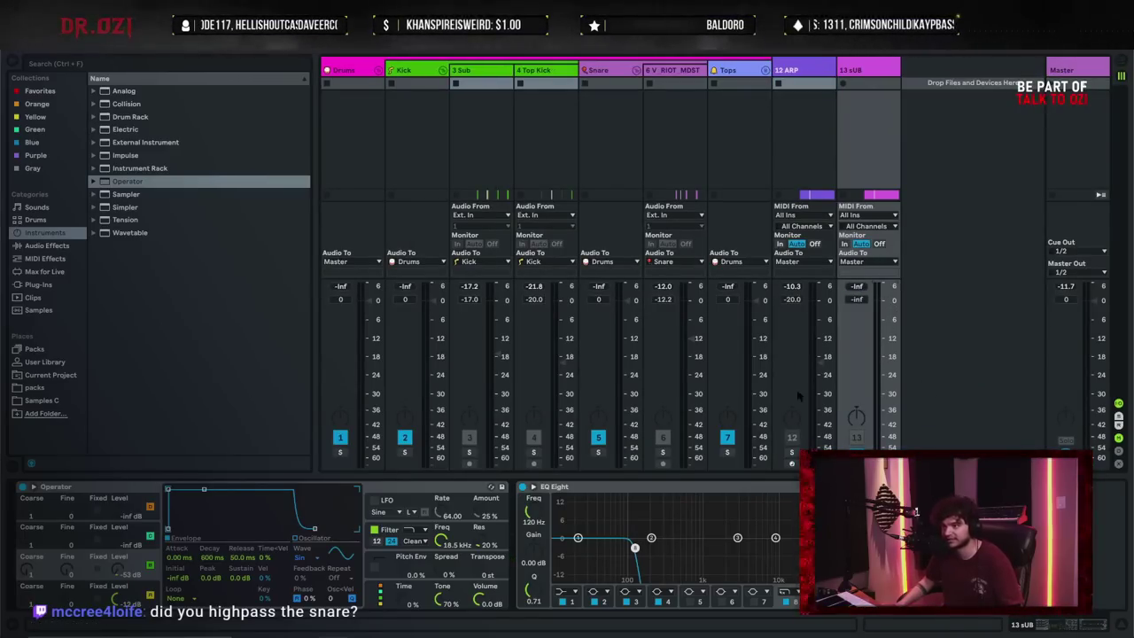
click(857, 452)
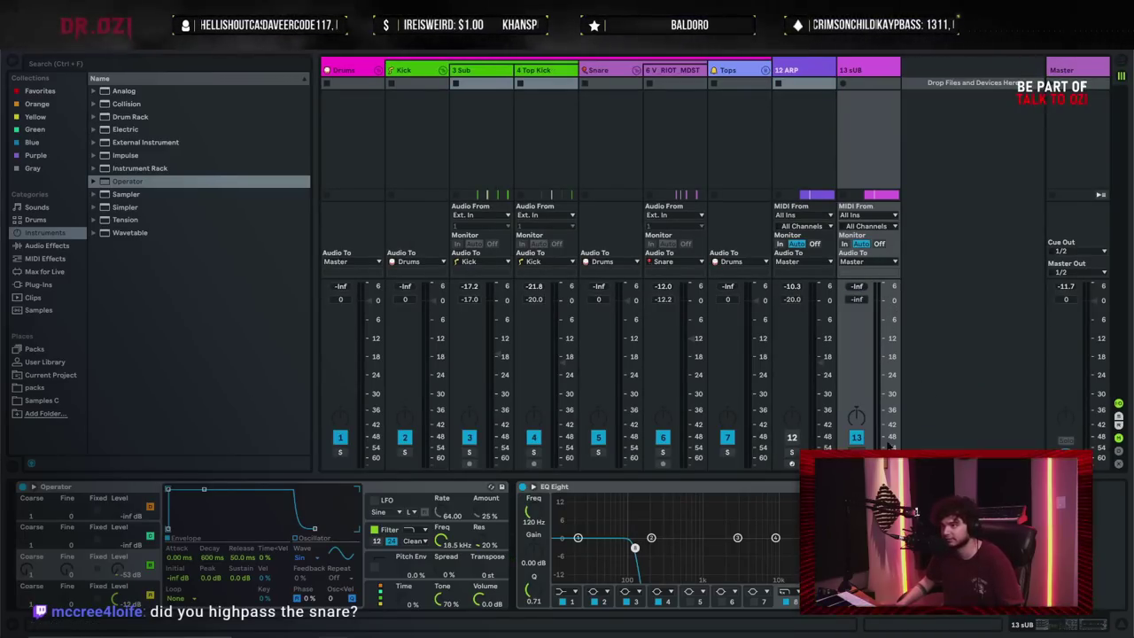
- Raise the sUB track's volume to -14.8 dB while playing the loop with the drums against the Master peak
drag(857, 299, 857, 218)
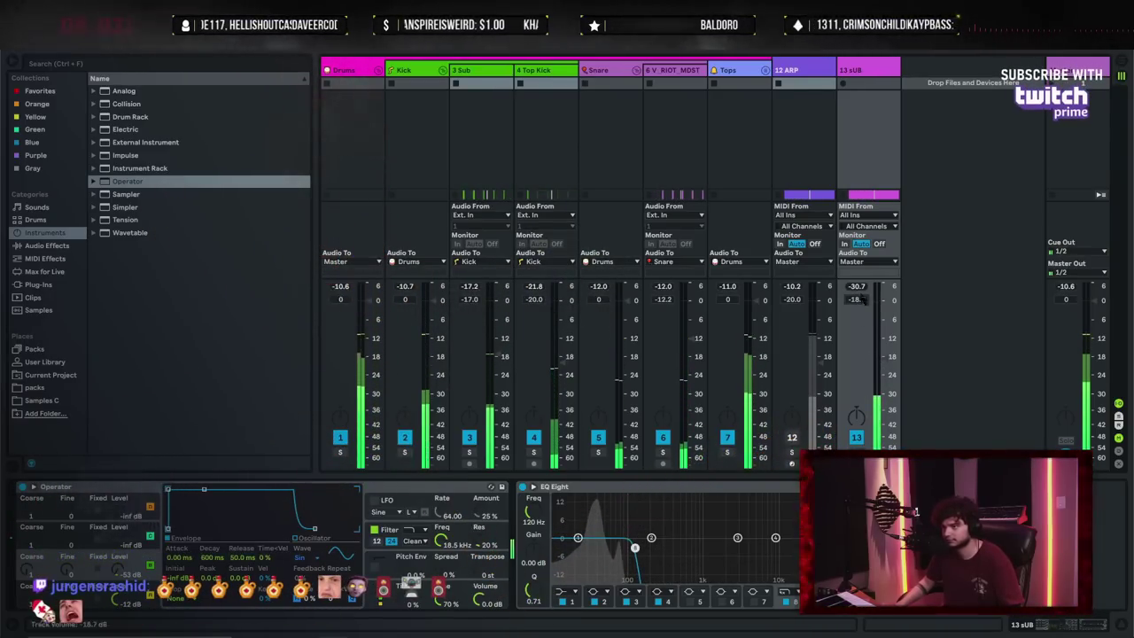
drag(857, 306, 857, 294)
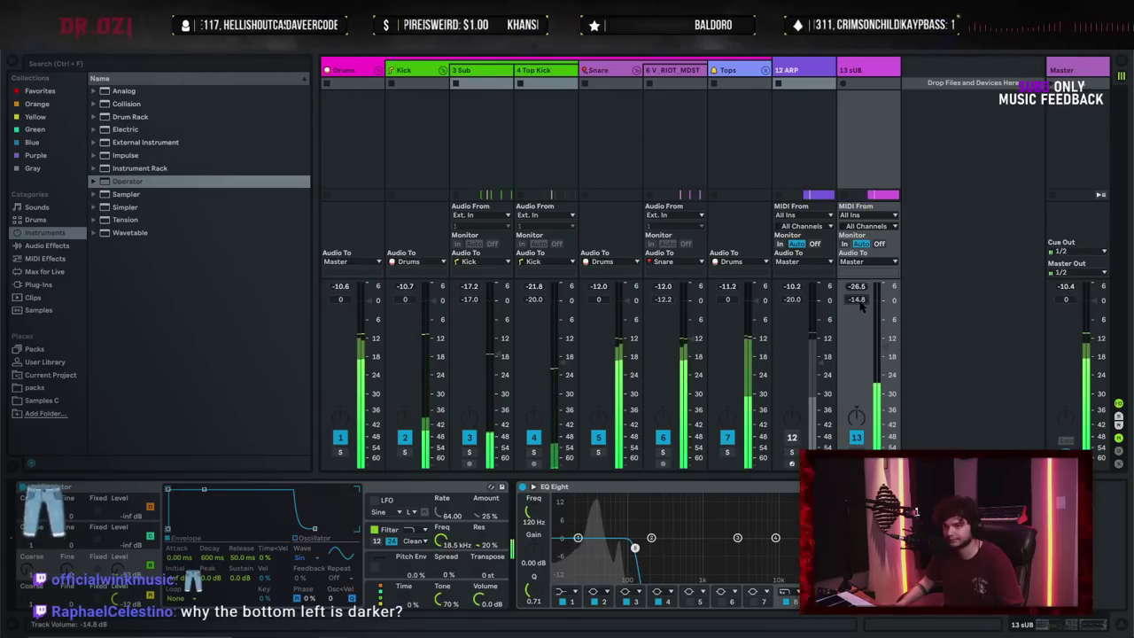
key(space)
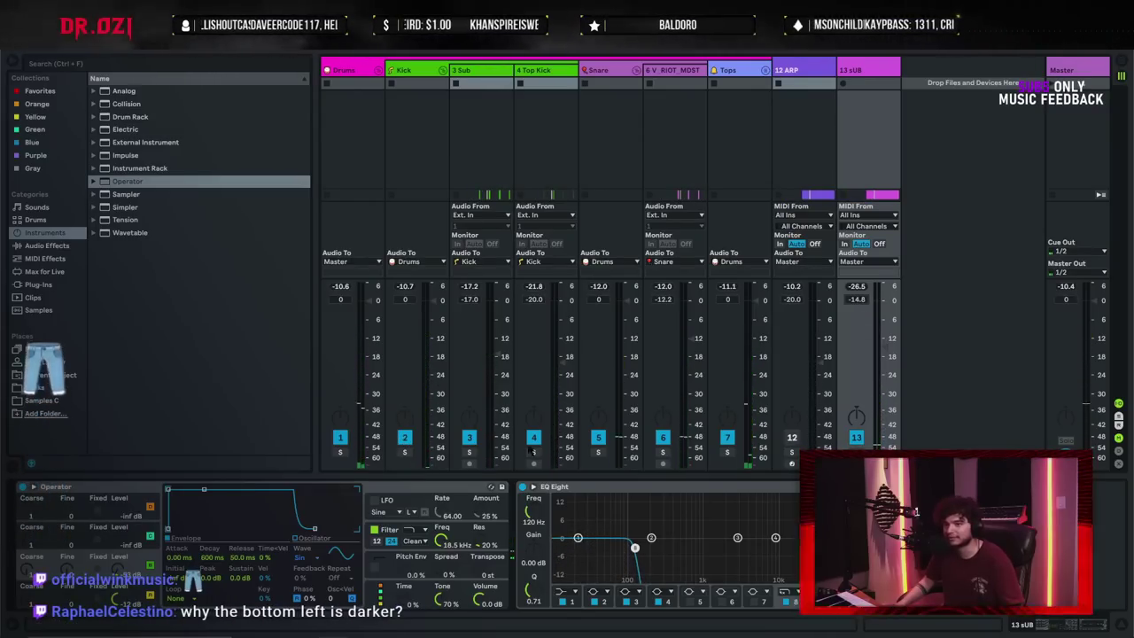
- Deactivate the Snare and Tops groups and pull the sUB track's volume down for a fresh level comparison
click(598, 437)
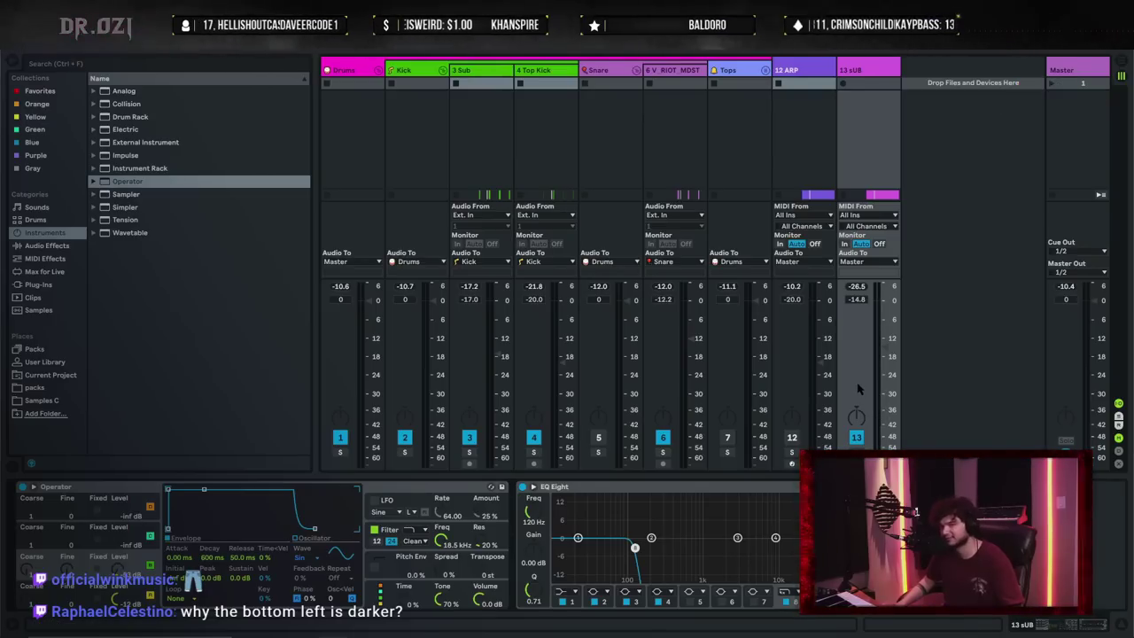
key(space)
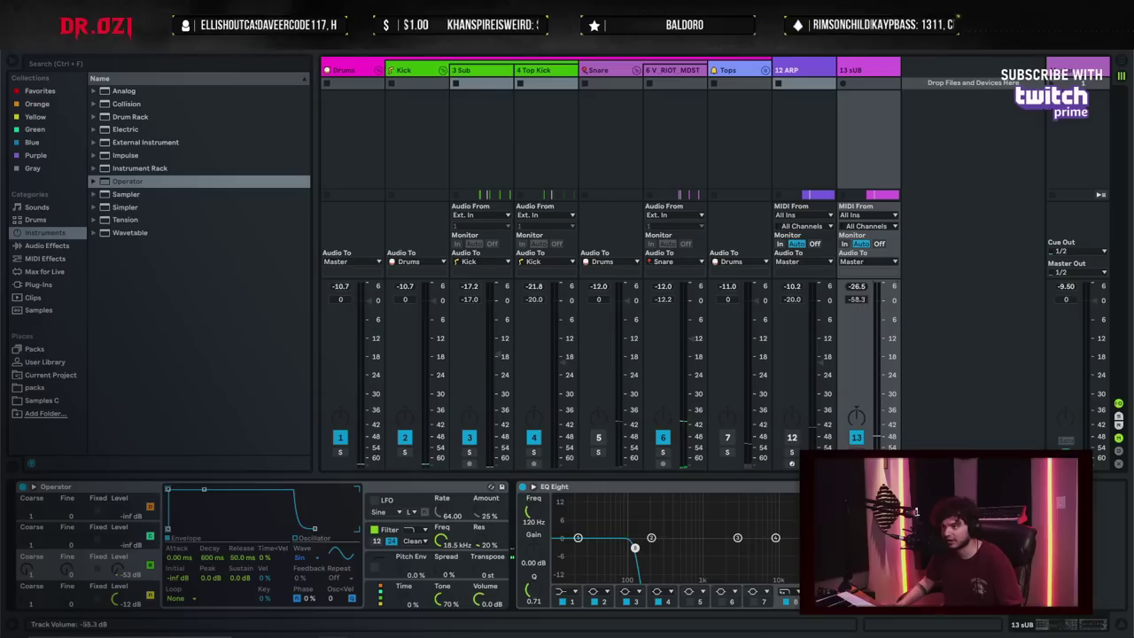
drag(876, 455, 875, 466)
click(857, 286)
- Raise the sUB track's volume during playback and set it to -6 dB
key(space)
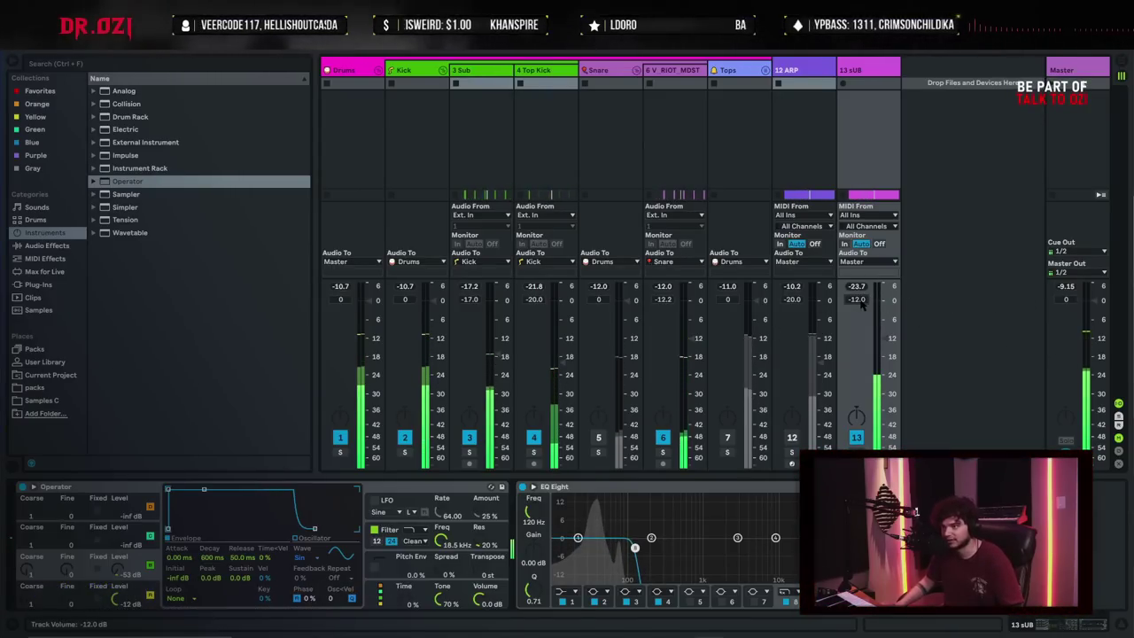
drag(858, 299, 858, 298)
drag(886, 339, 886, 320)
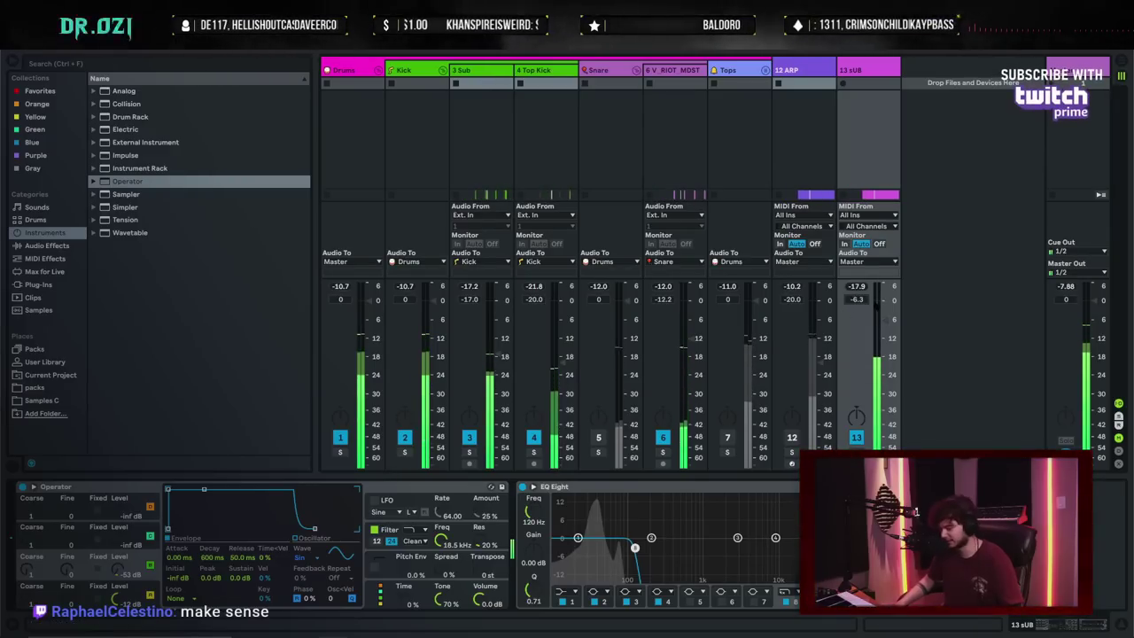
text(-6)
key(Return)
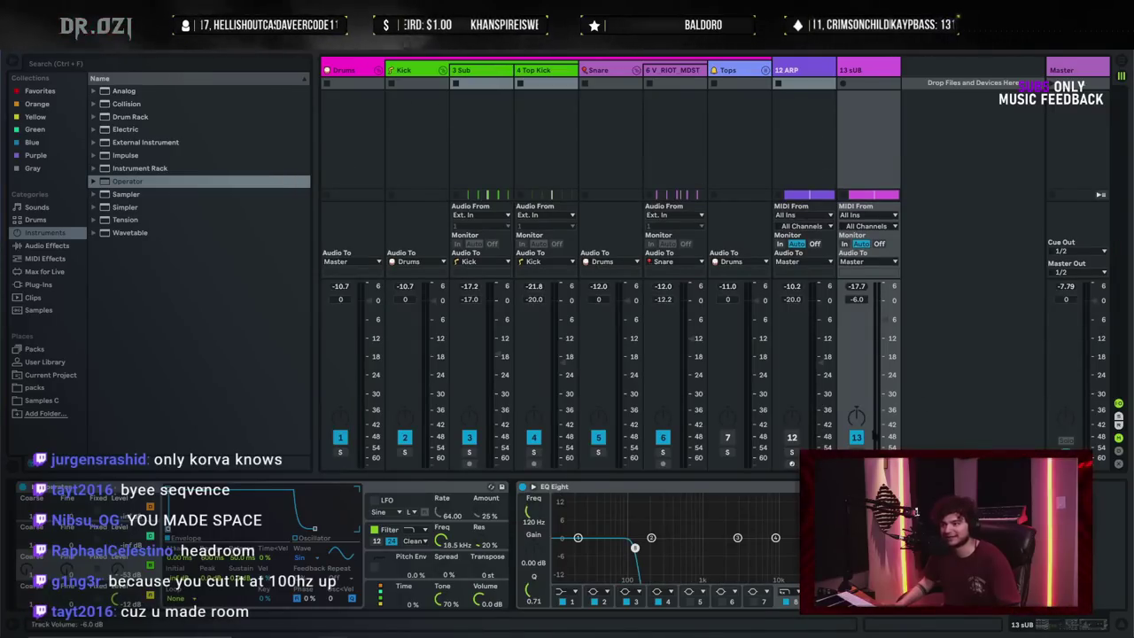
- Inspect the sUB track's EQ Eight curve, reactivate the Tops group and play the loop to check the Master peak
click(533, 486)
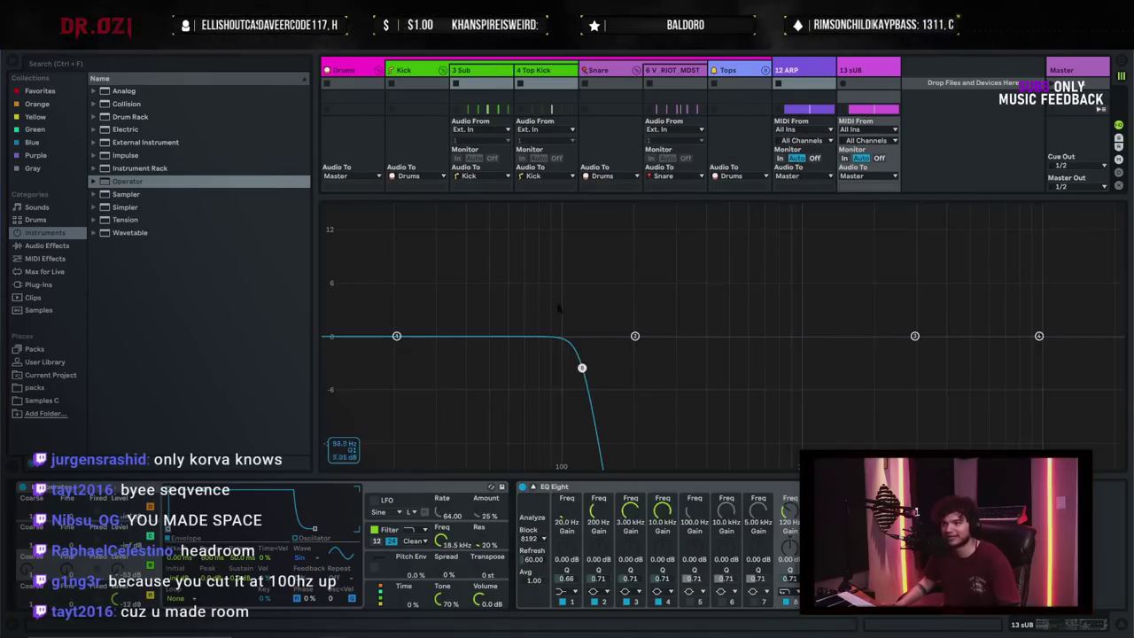
click(534, 487)
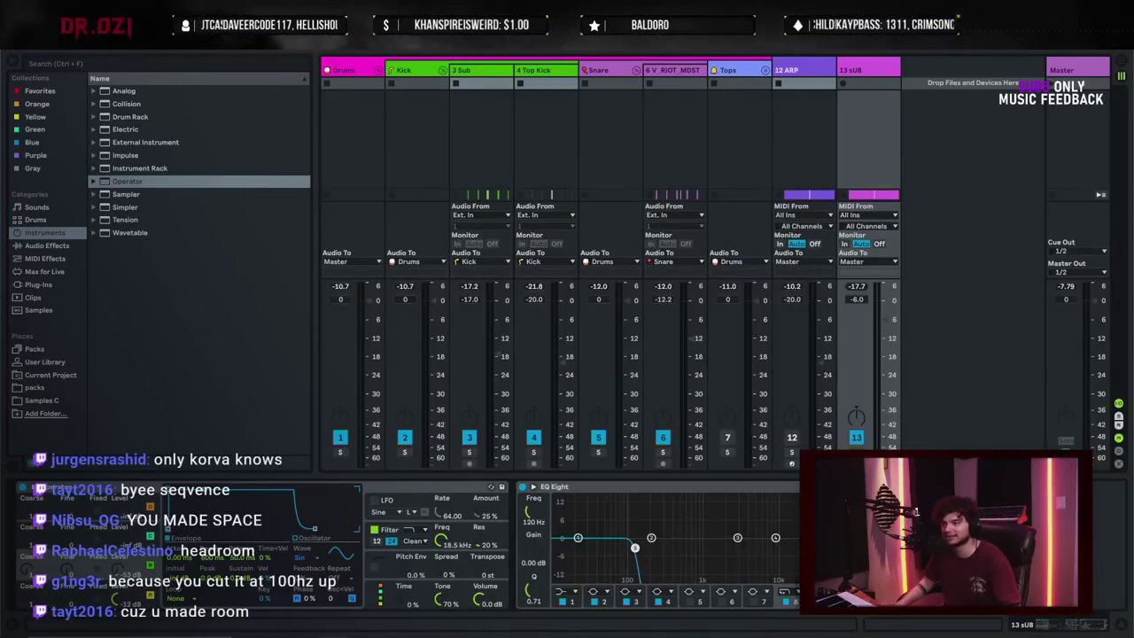
key(space)
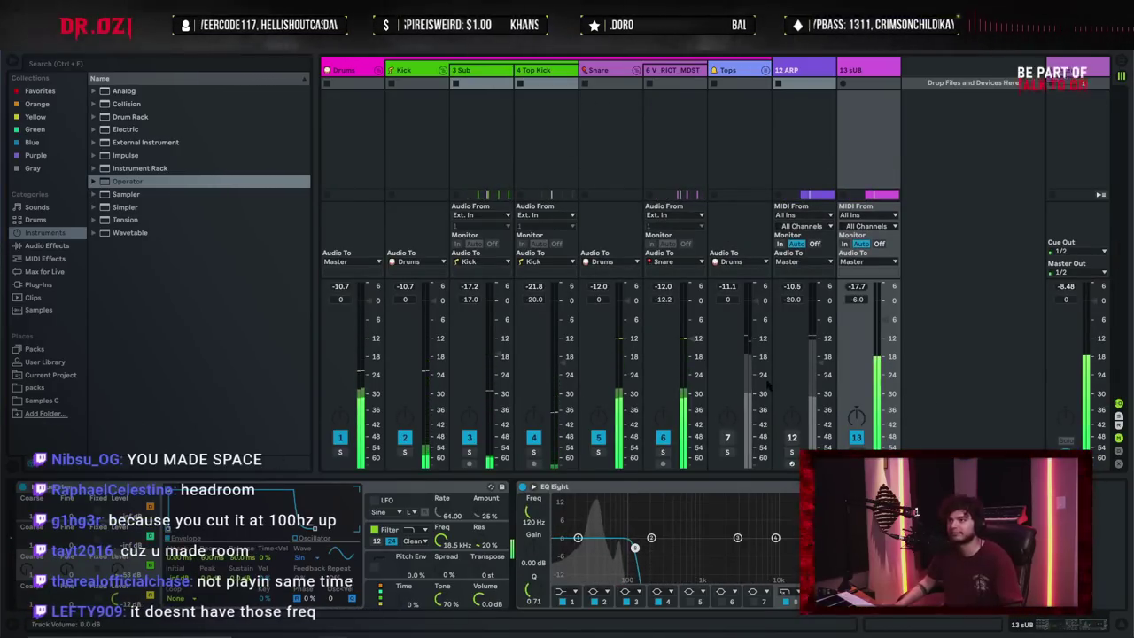
click(727, 437)
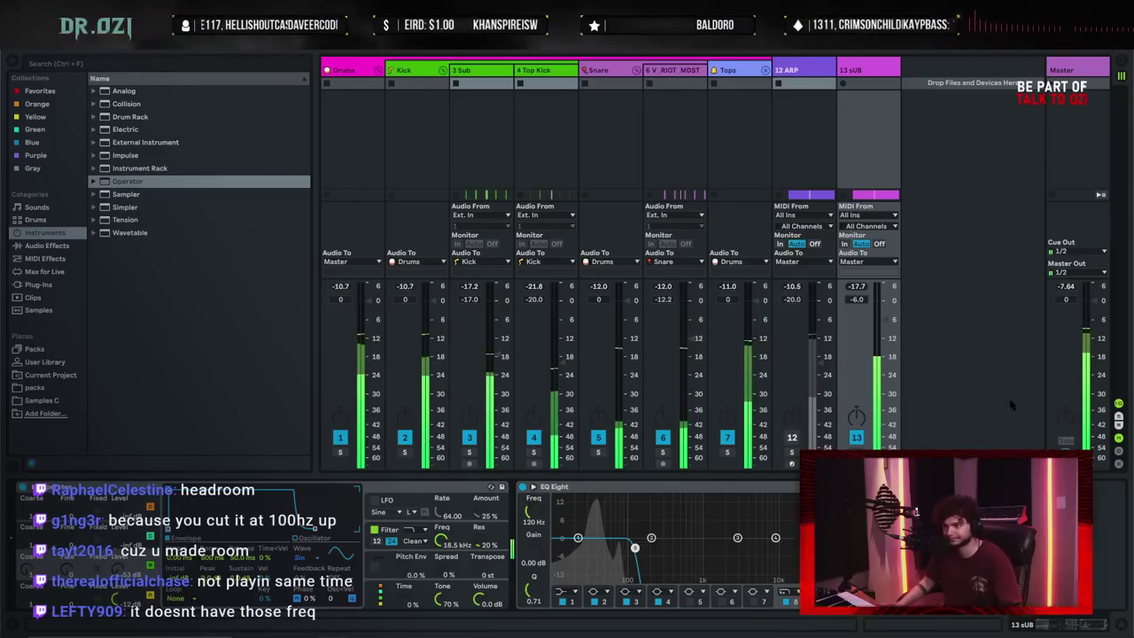
key(space)
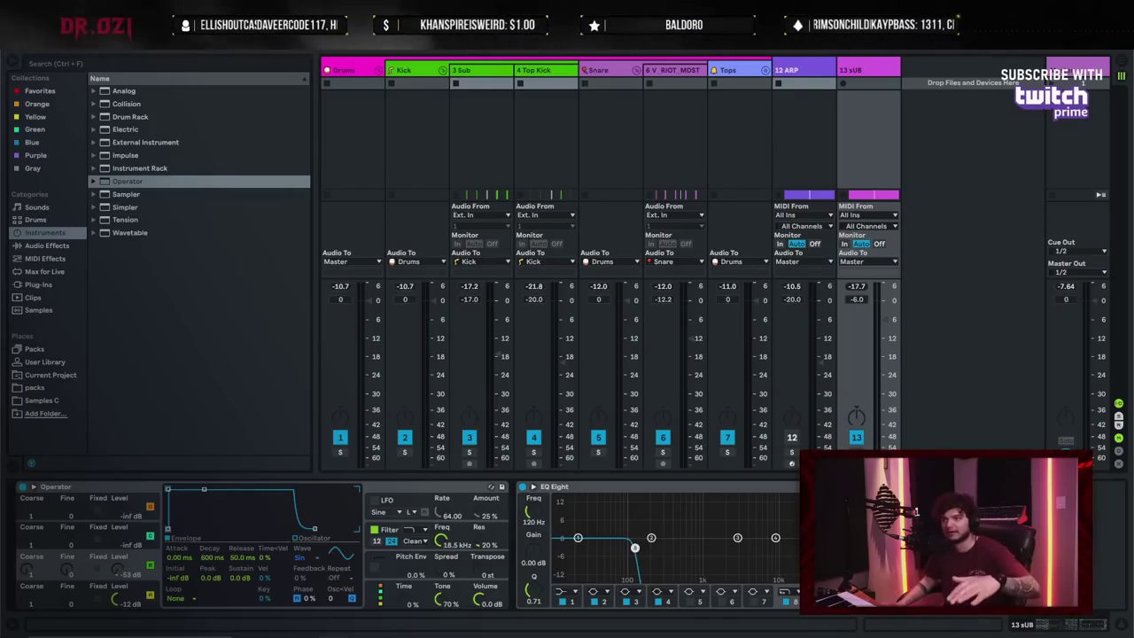
- Examine the devices on the Snare, Tops, ARP, sUB and Kick tracks one after another
click(608, 71)
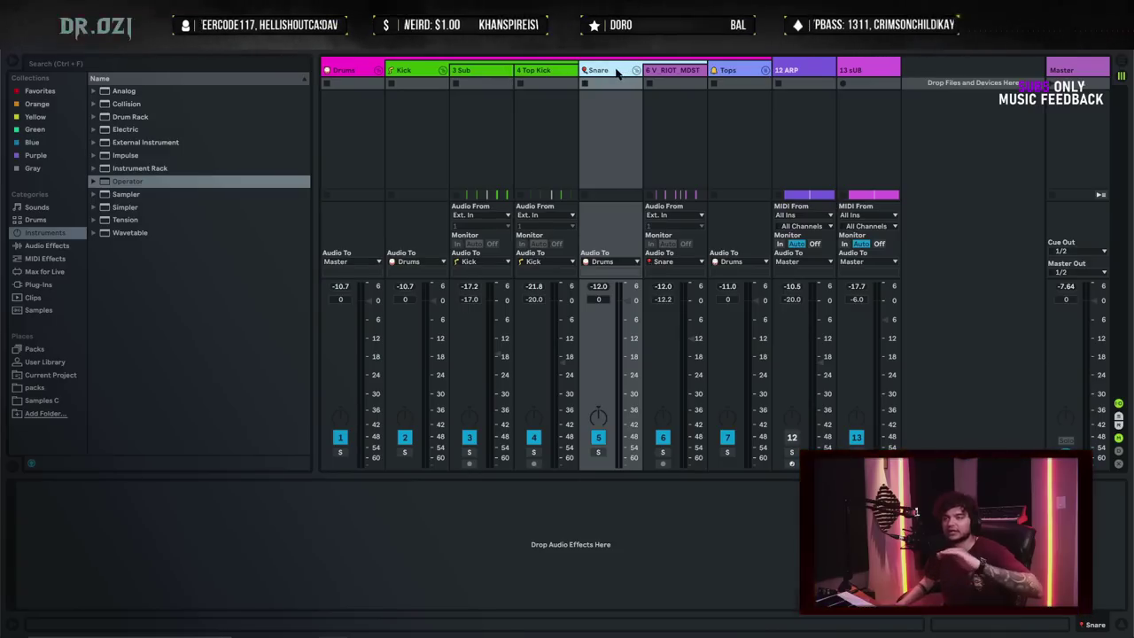
click(735, 71)
click(797, 69)
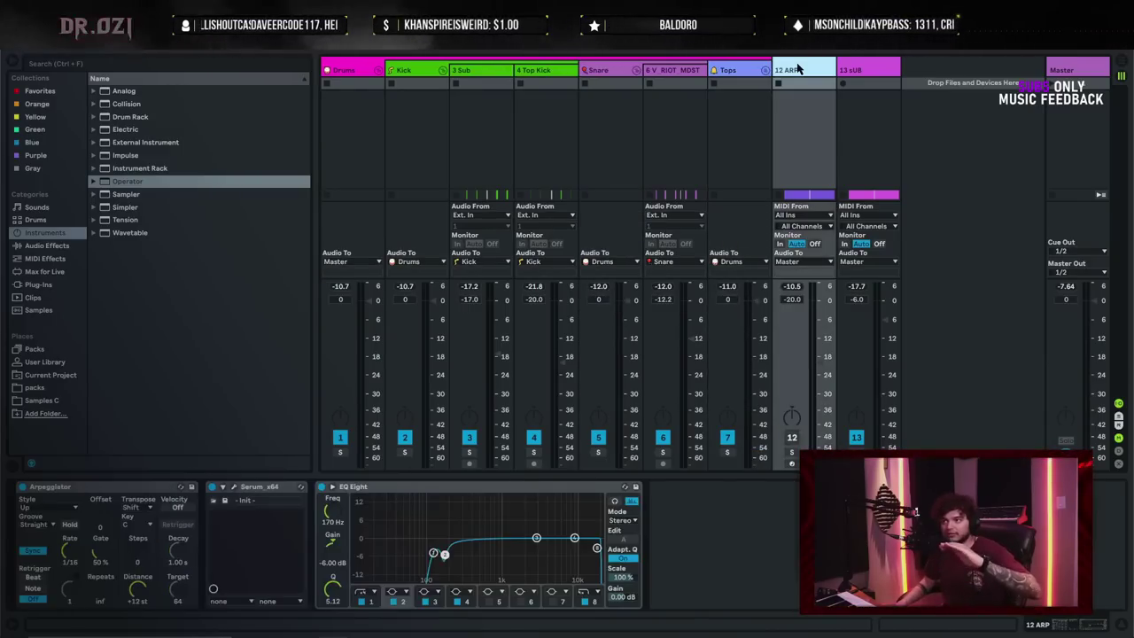
click(872, 72)
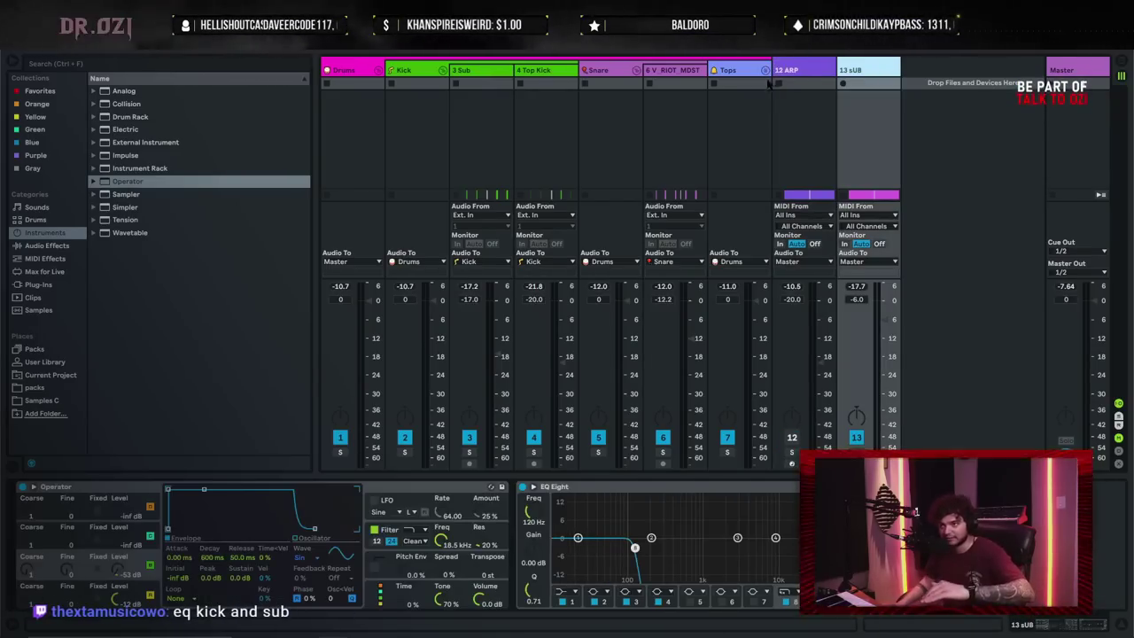
click(419, 73)
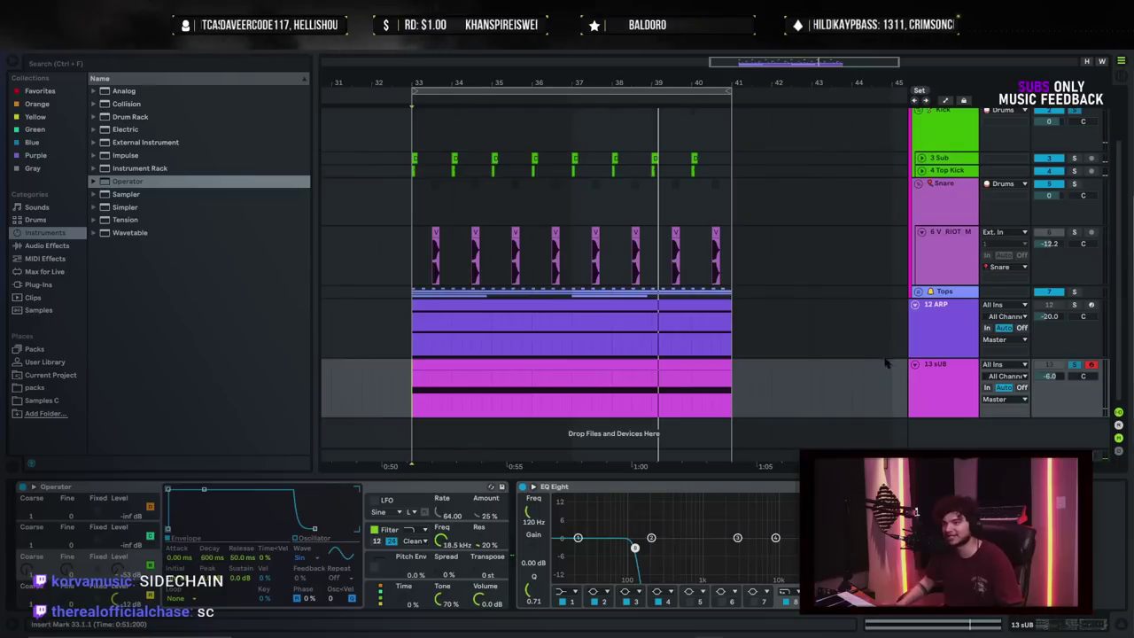
- Group the sUB track on its own above the ARP track and recolour it red
click(947, 381)
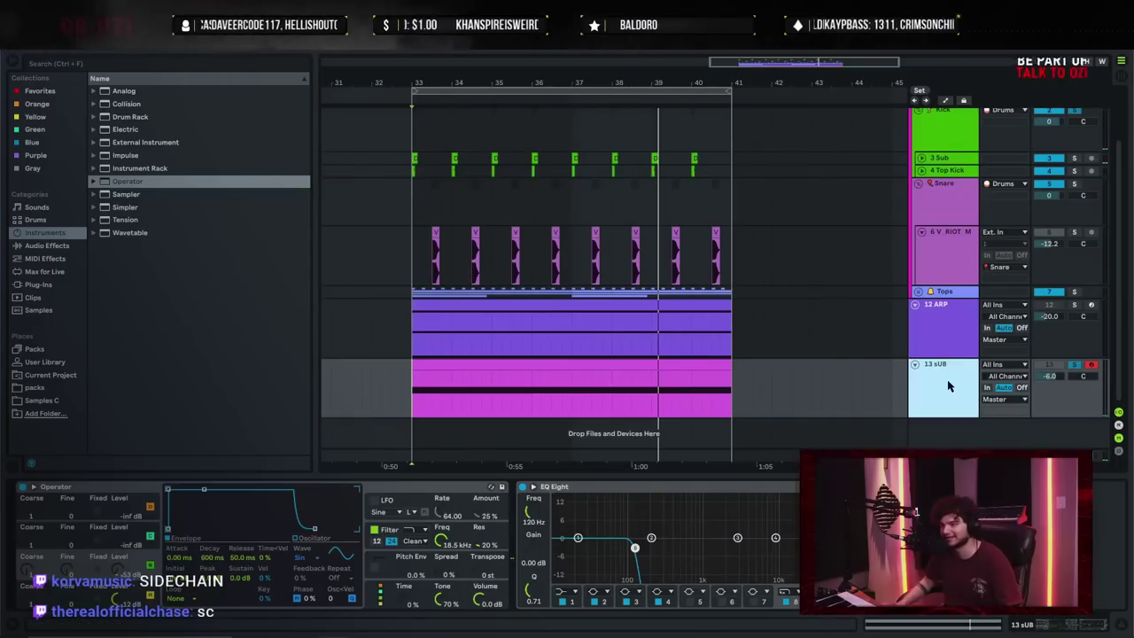
click(954, 329)
click(932, 408)
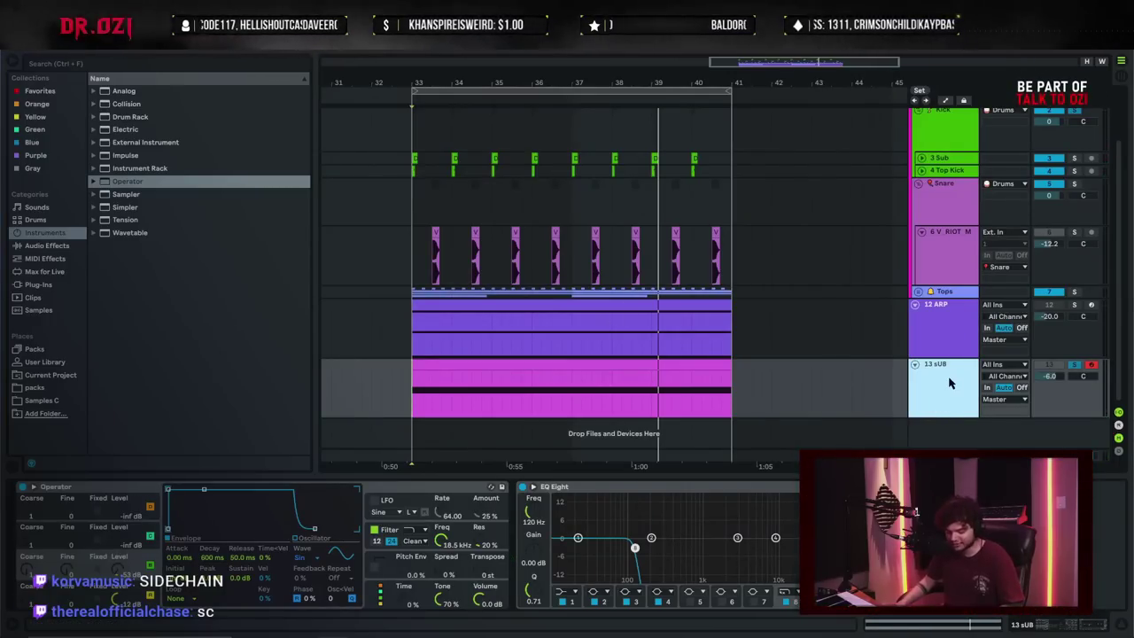
key(ctrl+g)
right_click(950, 347)
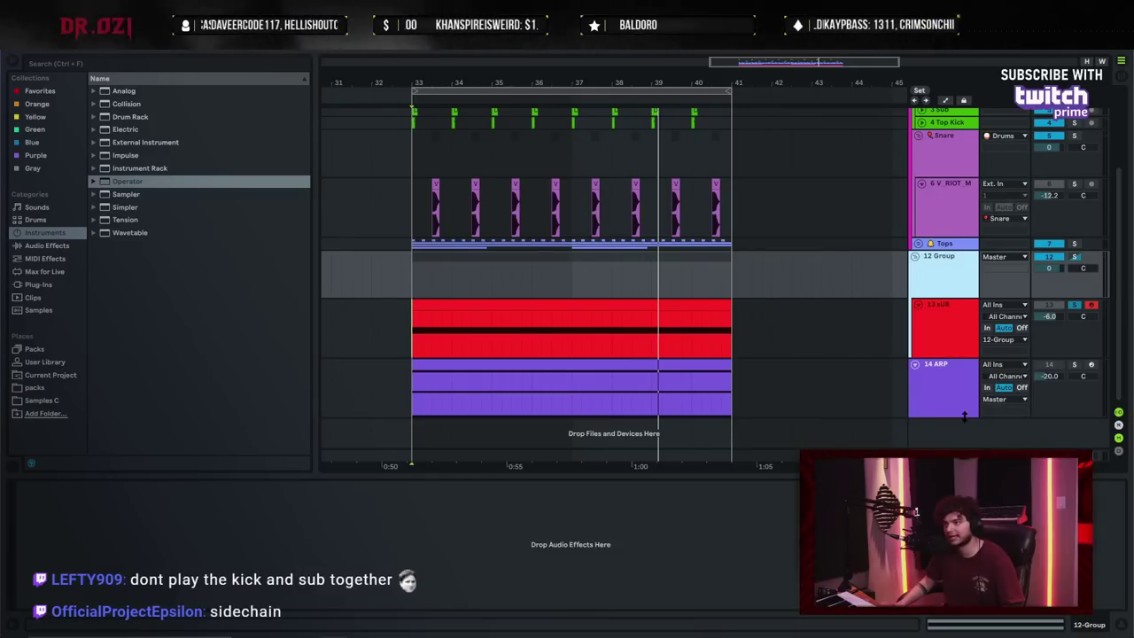
- Group the red sub group and the ARP track together, name the new group sYNTHS and colour it white
click(943, 402)
shift+click(939, 273)
key(ctrl+g)
right_click(958, 282)
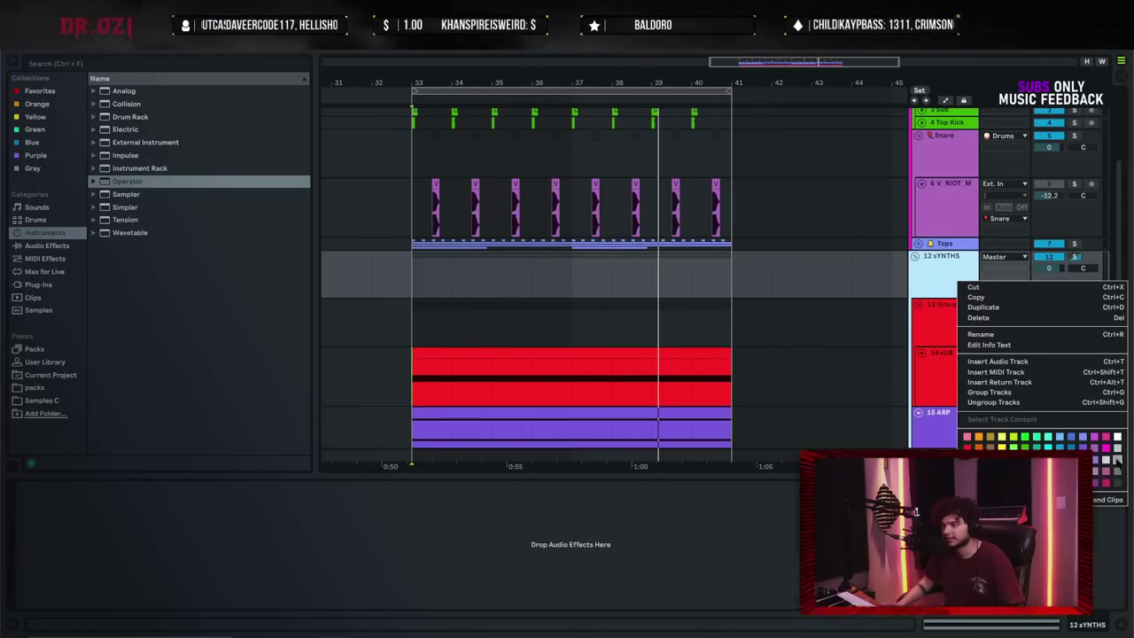
click(1117, 450)
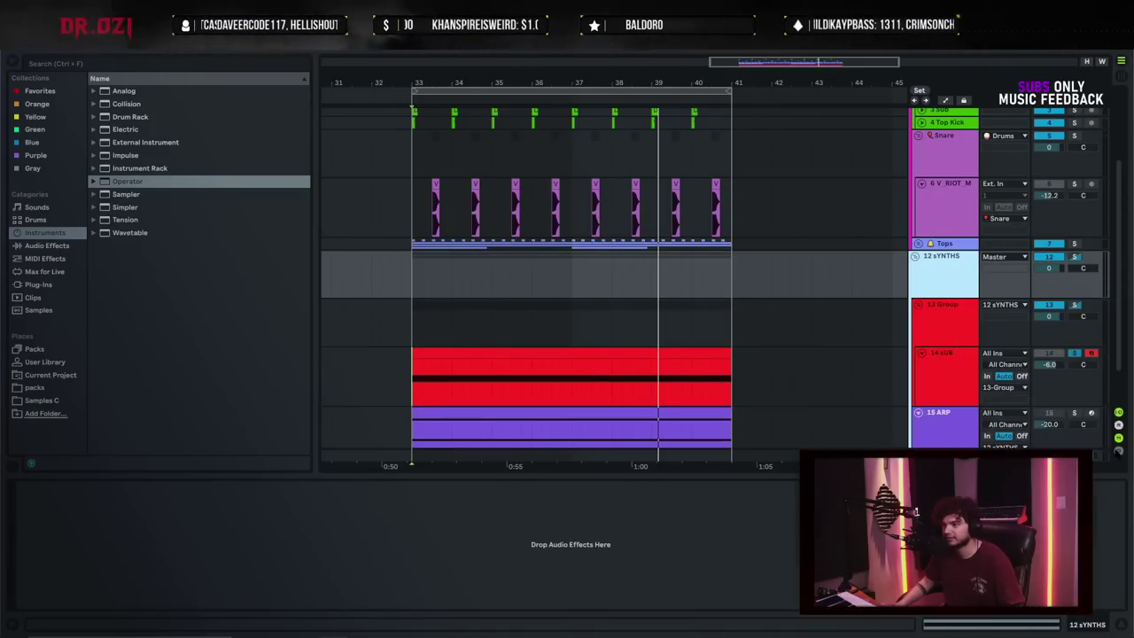
right_click(921, 279)
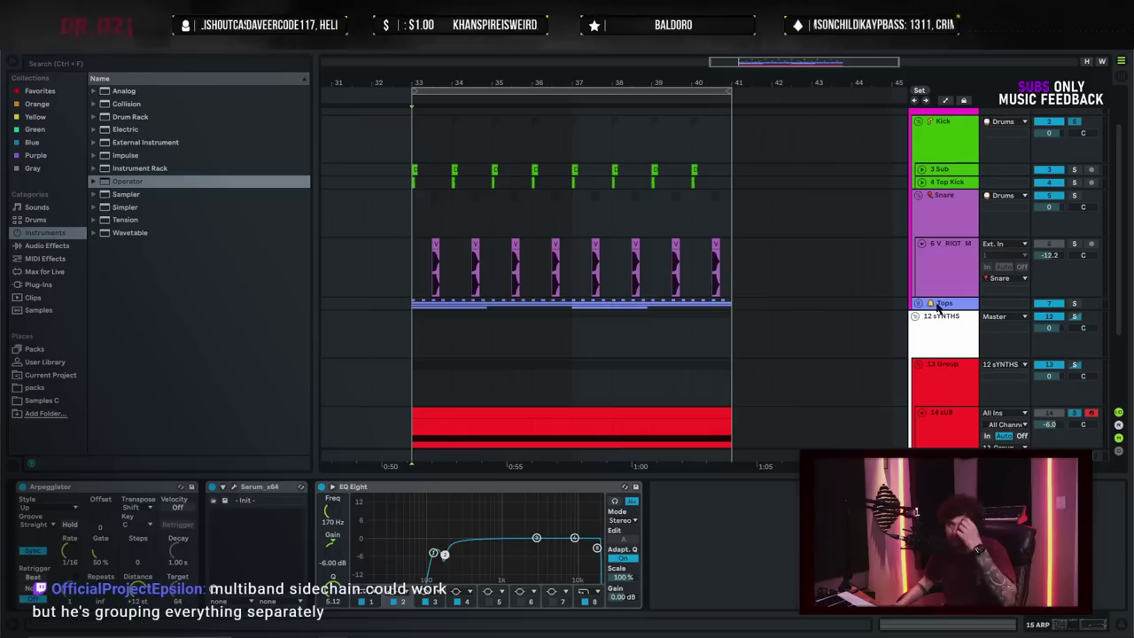
- Add a Compressor audio effect to the sYNTHS group
click(927, 342)
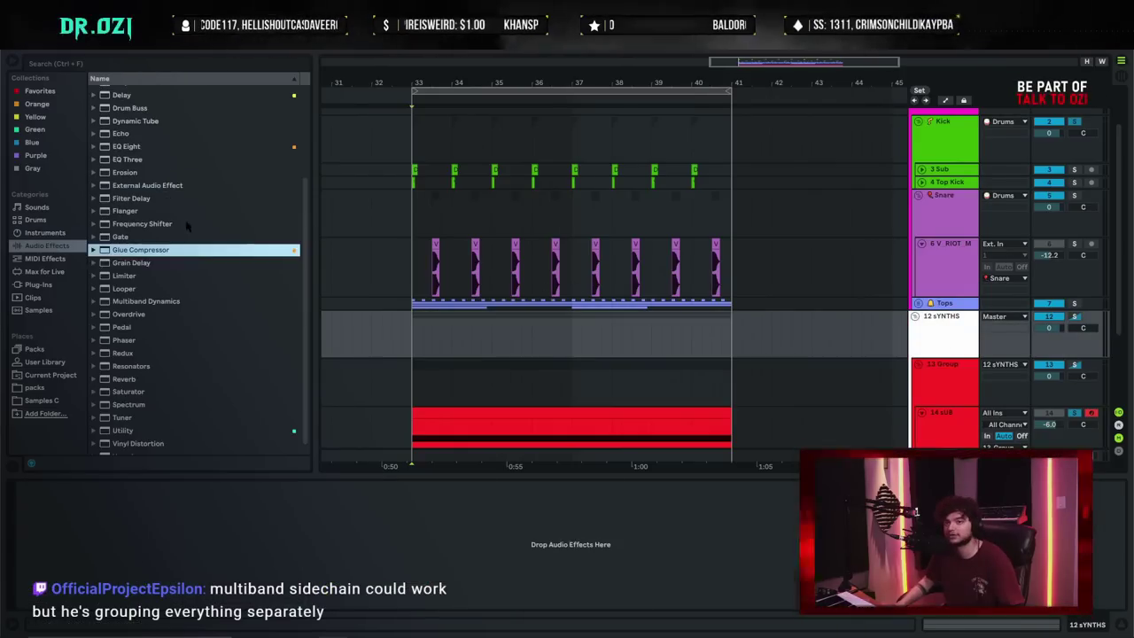
scroll(183, 217, up, 3)
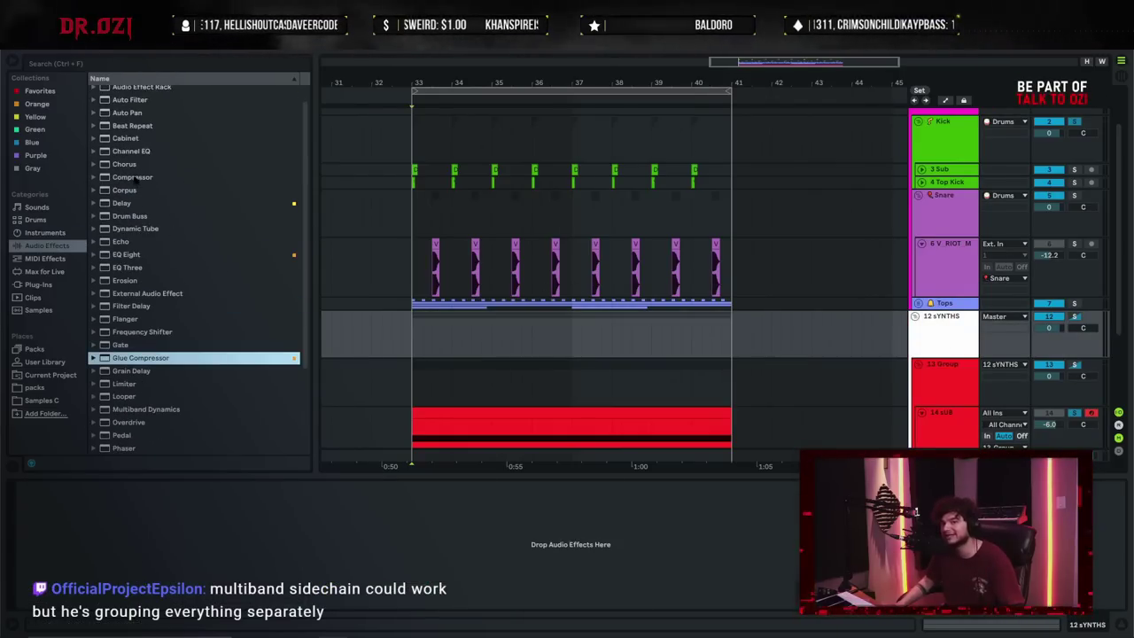
drag(131, 178, 476, 340)
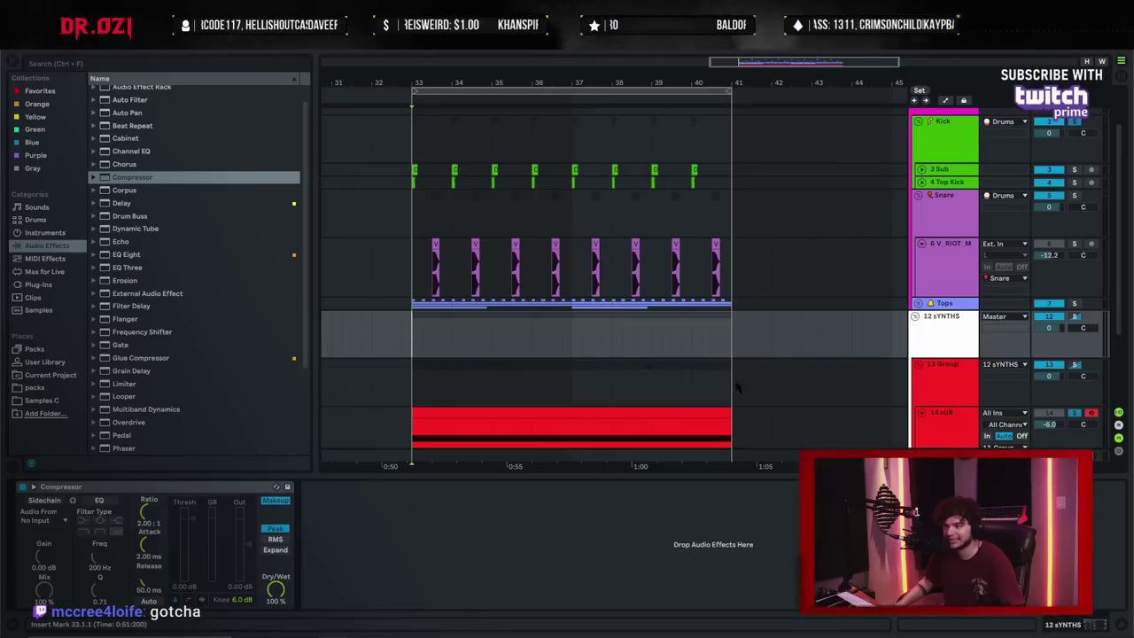
- Enable low-pass sidechain on the sYNTHS compressor, keyed from Kick, with inf:1 ratio, 0.01 ms attack and 6.35 ms release
click(414, 338)
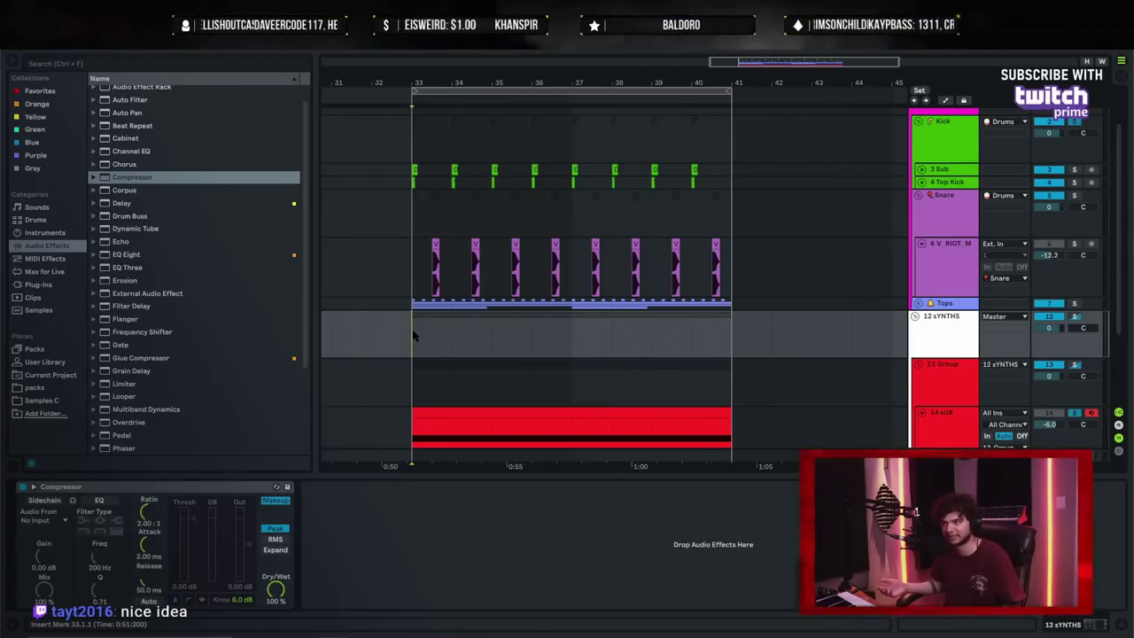
scroll(412, 336, up, 1)
click(133, 487)
click(416, 354)
scroll(491, 345, down, 1)
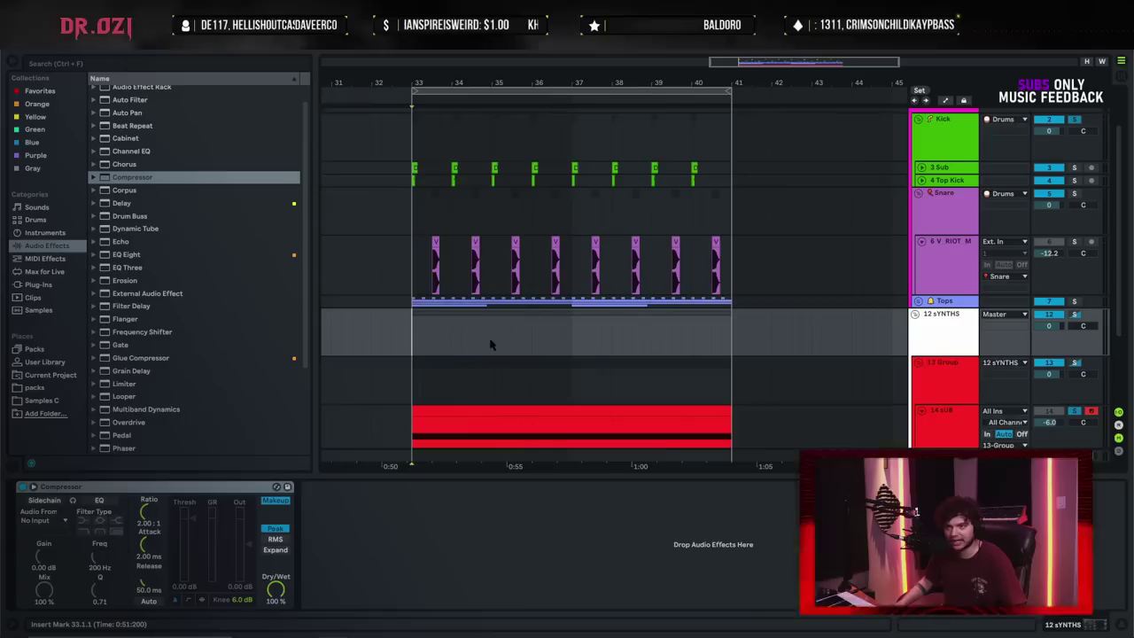
click(44, 500)
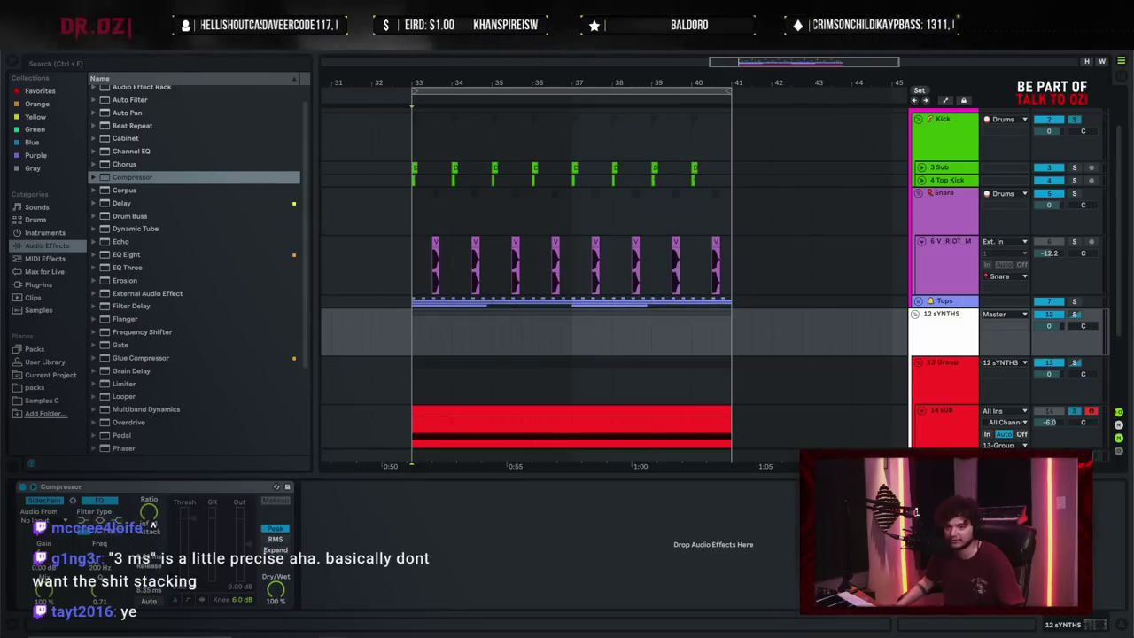
click(431, 564)
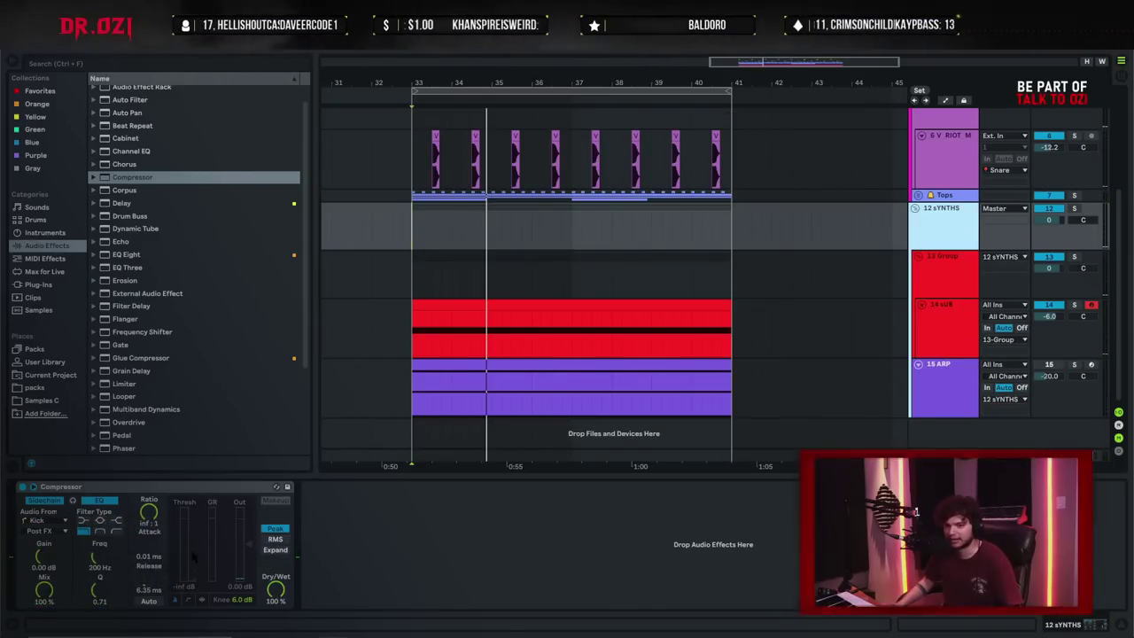
- Set the compressor's threshold to about -31.2 dB and release to 13.6 ms during playback, bypassing it briefly to compare
key(ctrl+z)
key(ctrl+z)
key(space)
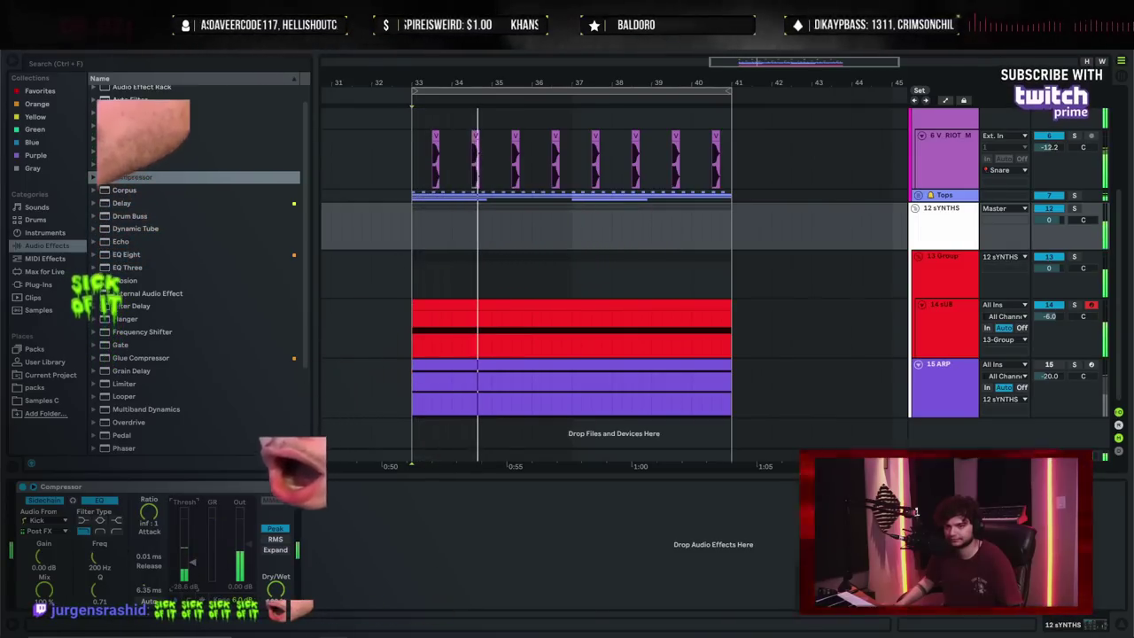
key(Tab)
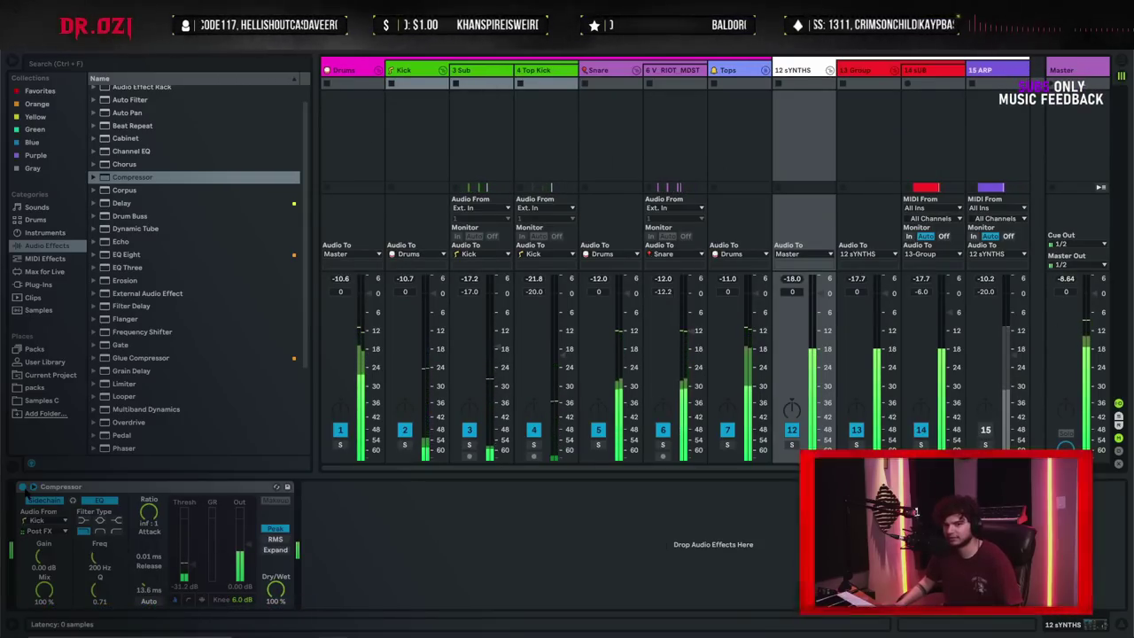
click(32, 486)
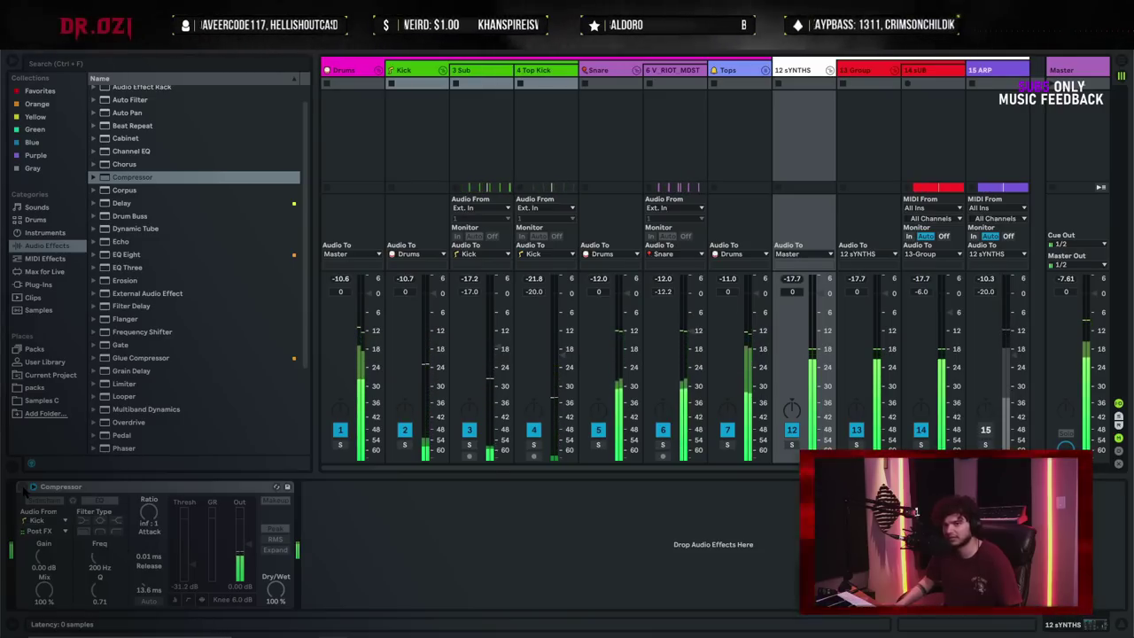
click(30, 487)
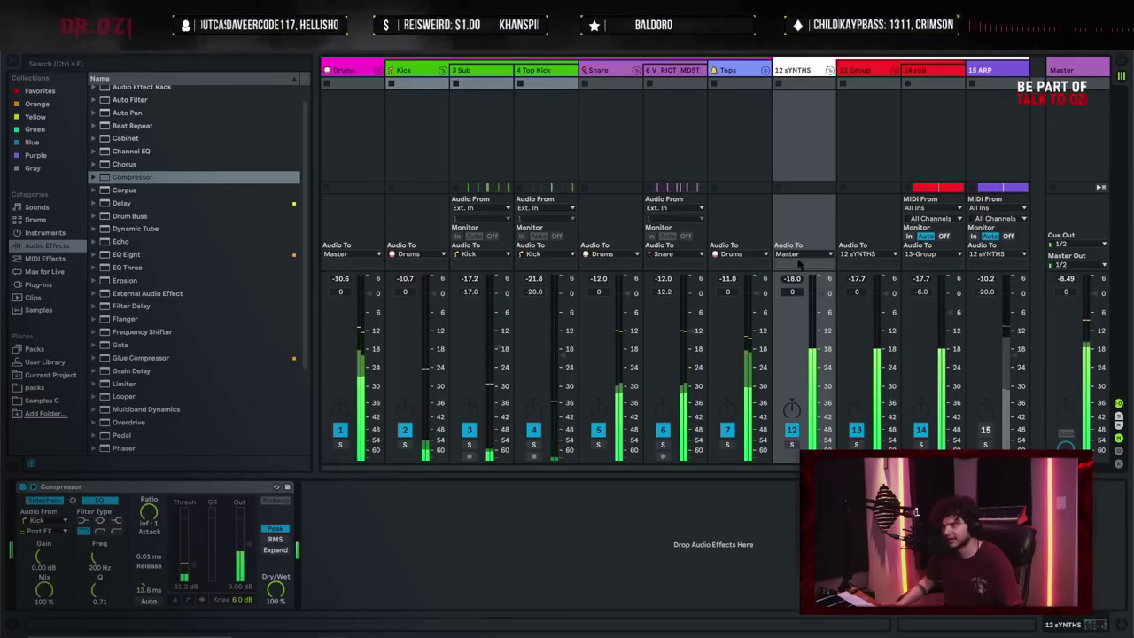
- Lower the sUB track to -7 dB and duplicate the sidechained Compressor on the sYNTHS group
key(ctrl+z)
key(ctrl+z)
key(ctrl+z)
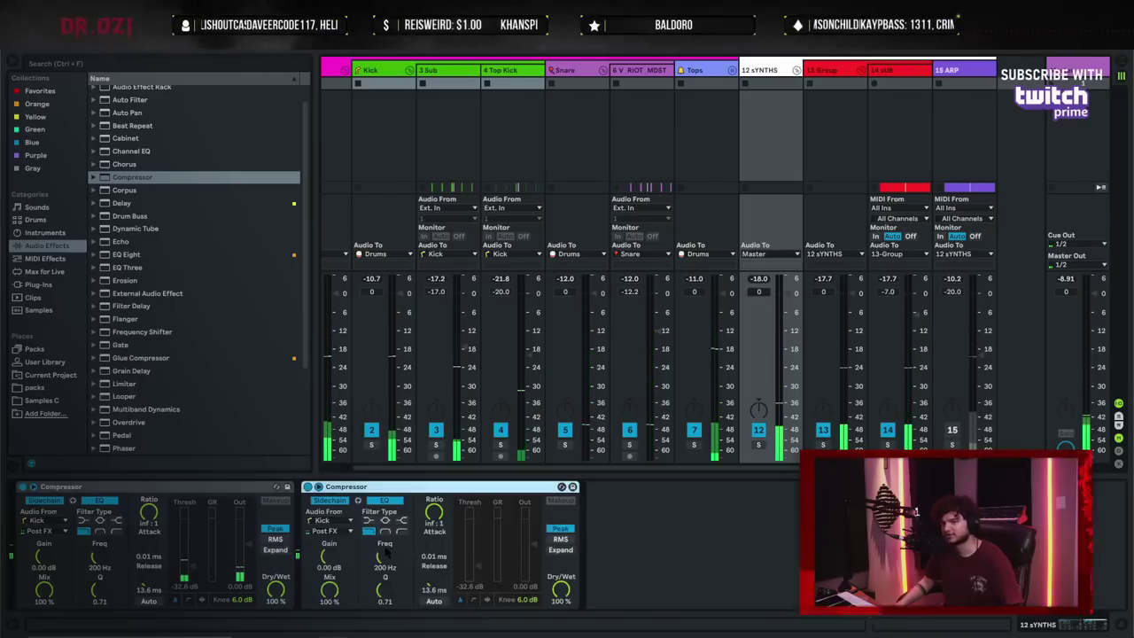
- Key the second compressor from Snare, using a band-pass sidechain filter at 170 Hz, and play the loop
click(385, 532)
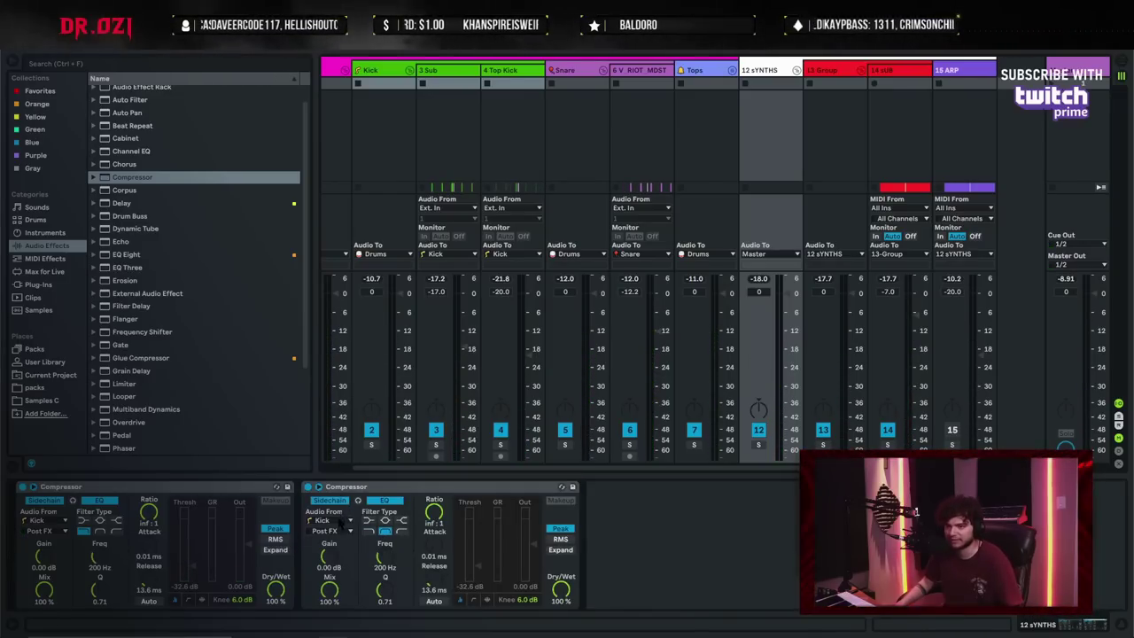
click(340, 521)
click(390, 397)
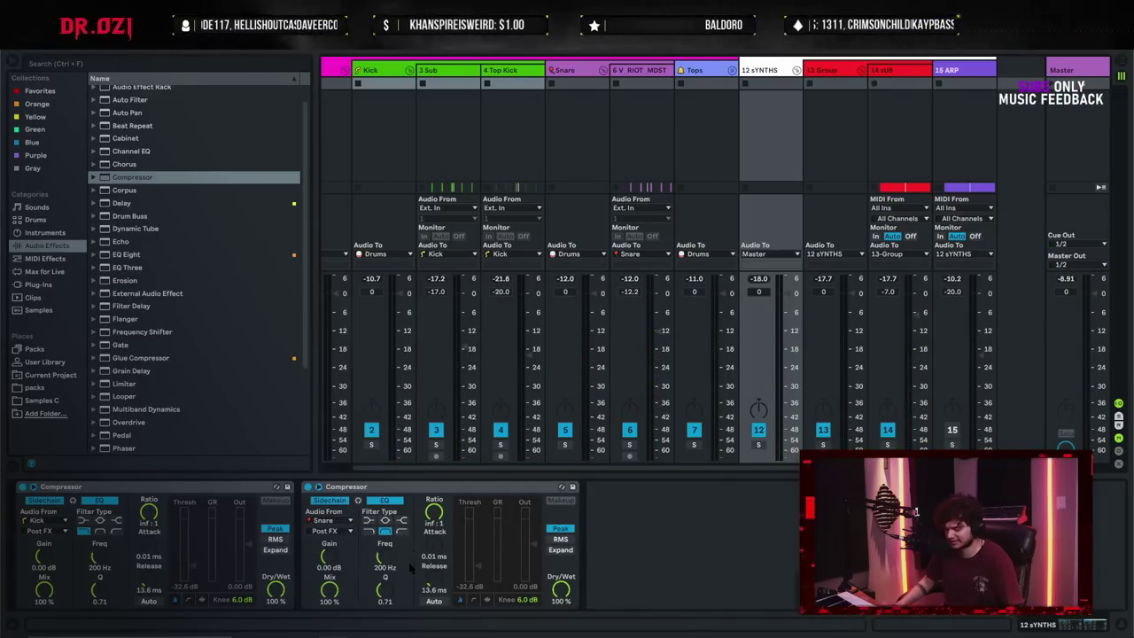
key(space)
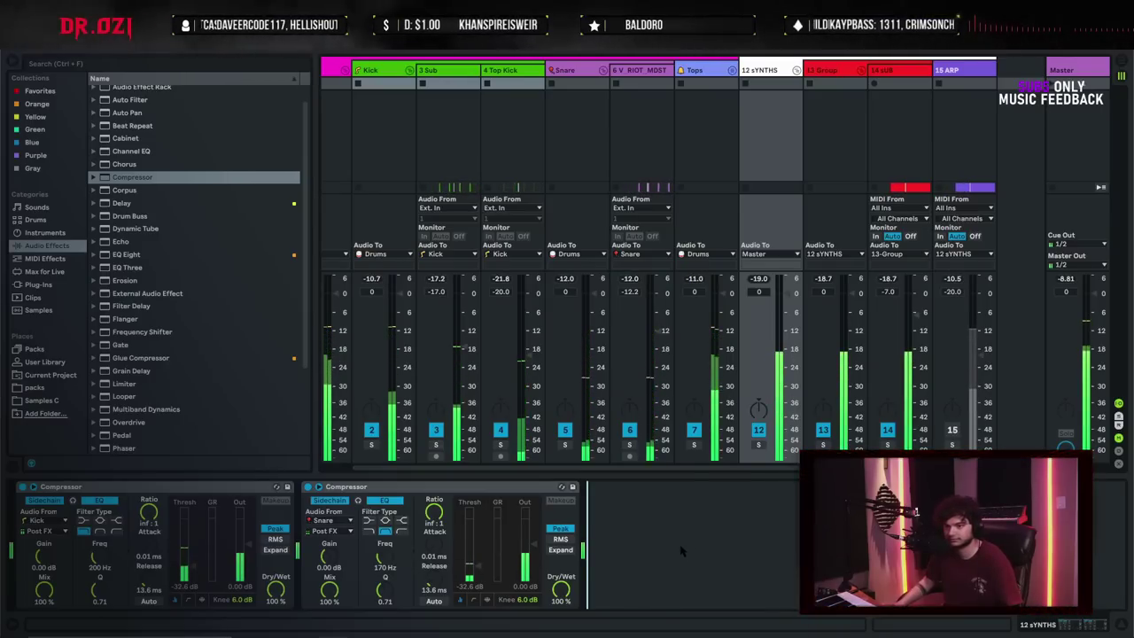
- Reactivate the ARP track and play the loop with all elements in the mixer
key(Tab)
click(825, 363)
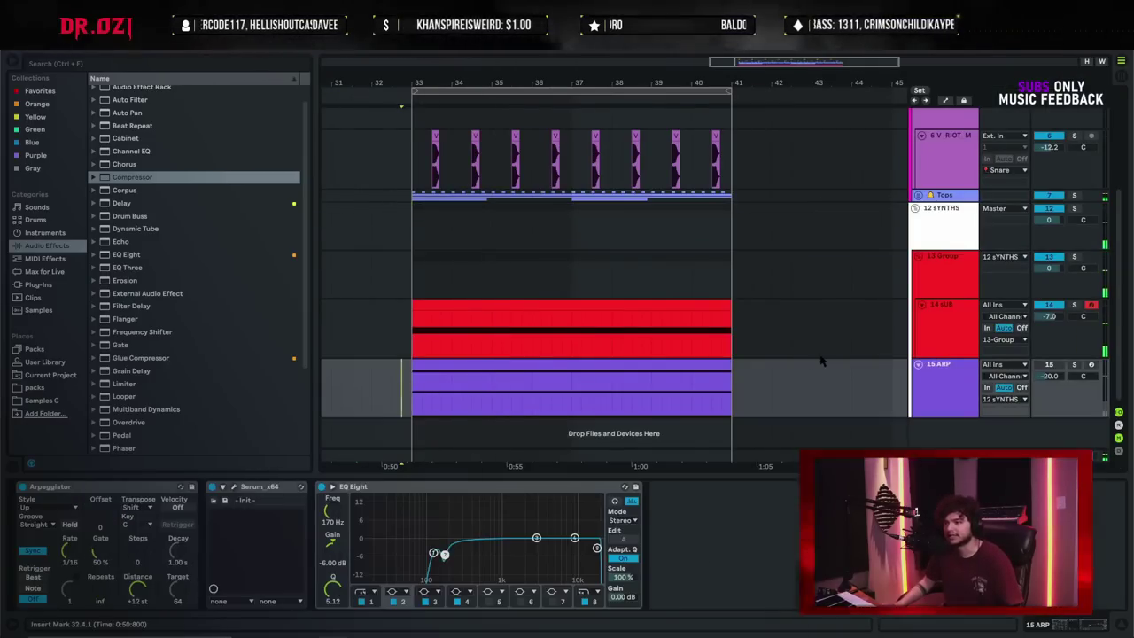
scroll(975, 336, down, 2)
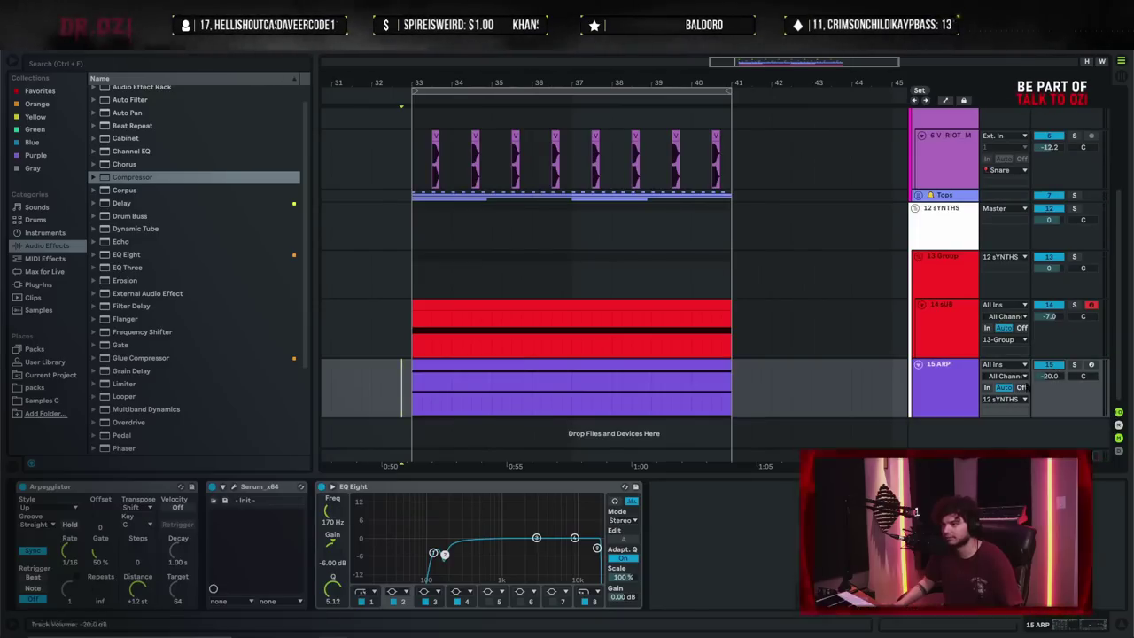
click(968, 383)
key(Tab)
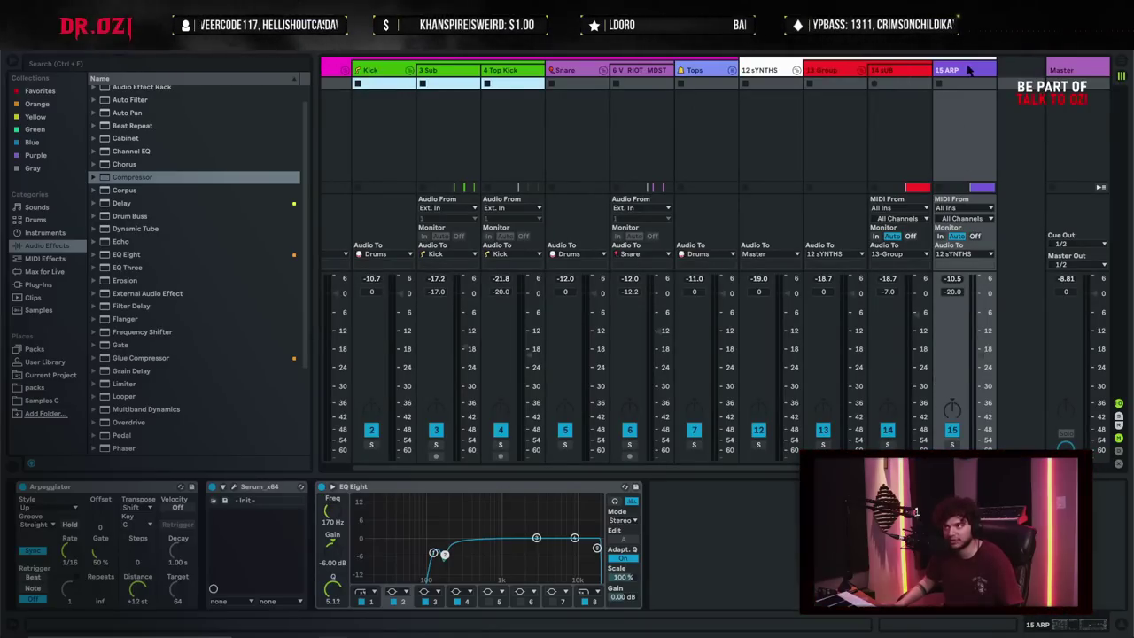
key(space)
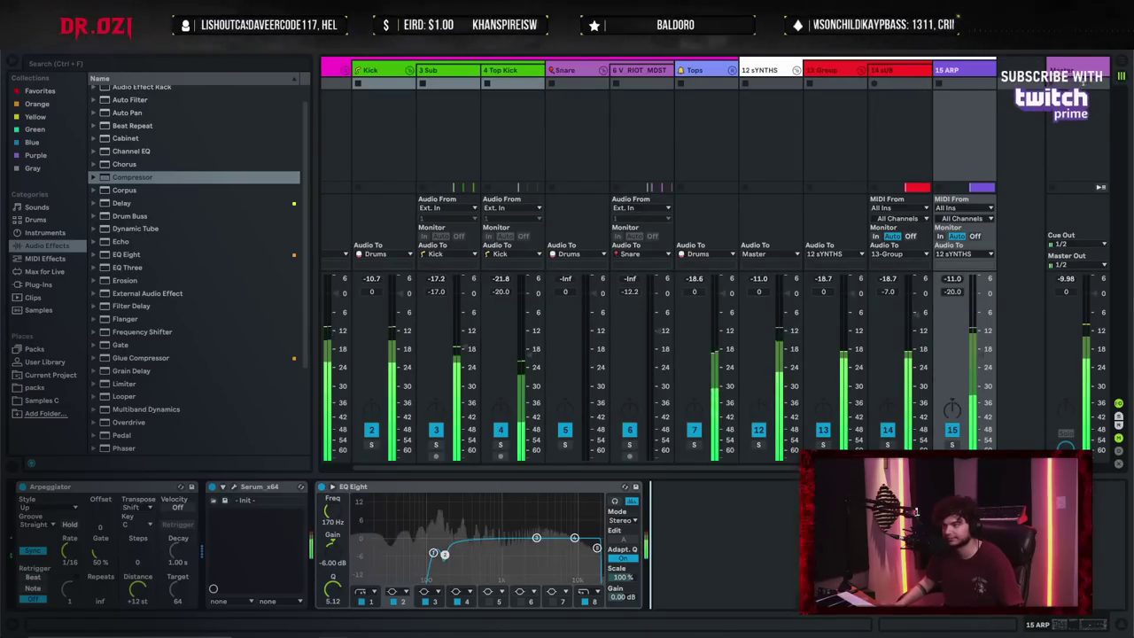
- Set the ARP track's volume to -21.2 dB while comparing levels in the mixer and arrangement
key(Tab)
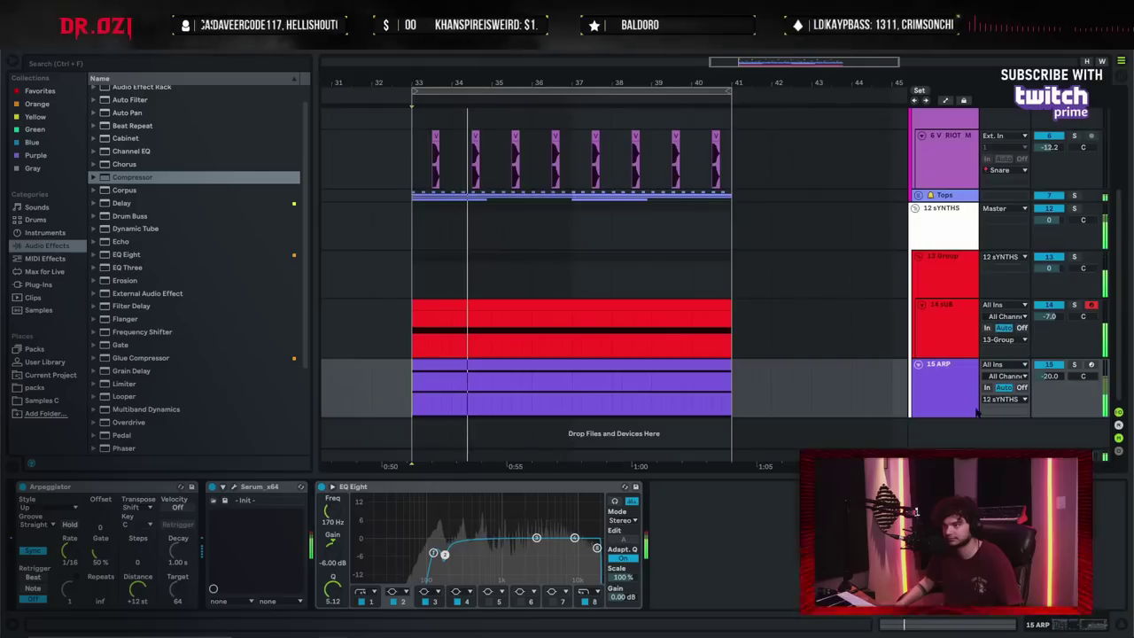
key(Tab)
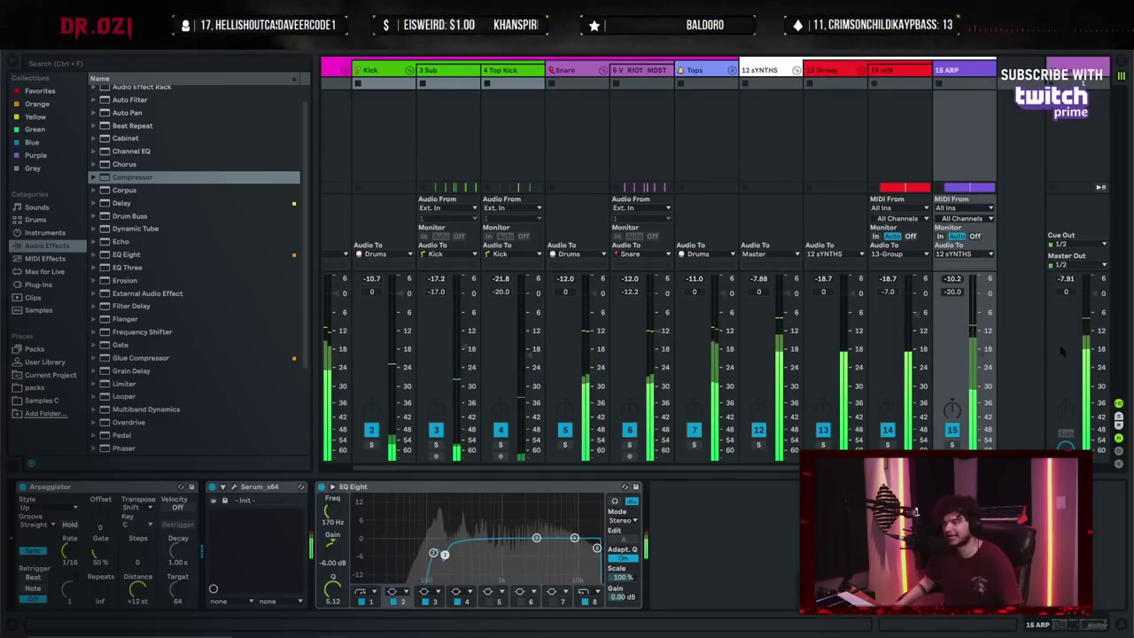
key(Tab)
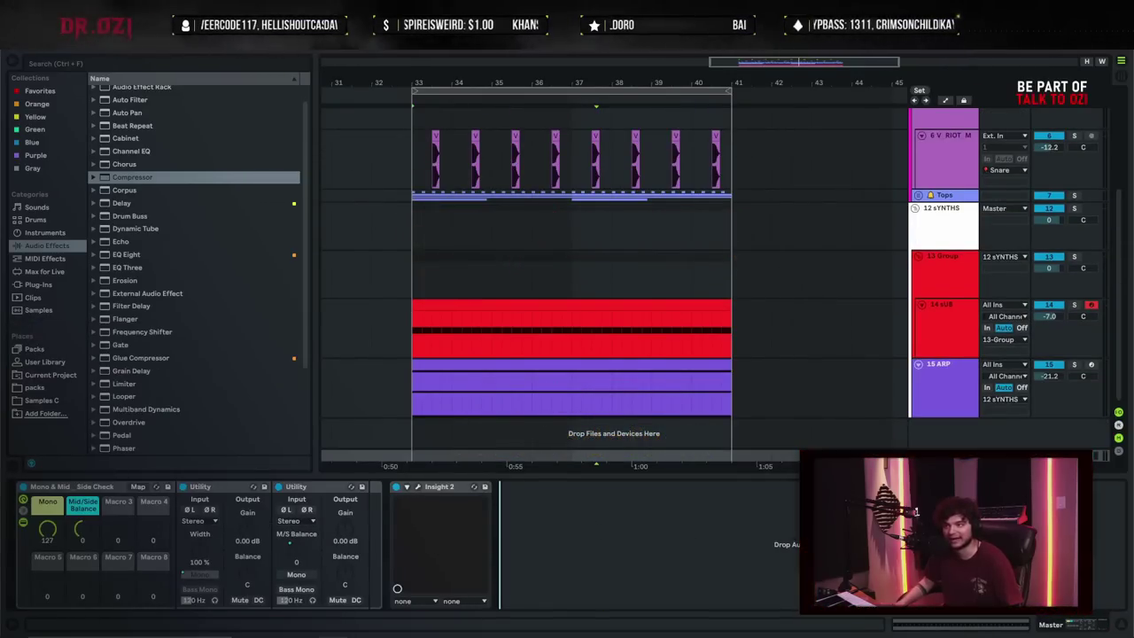
click(951, 412)
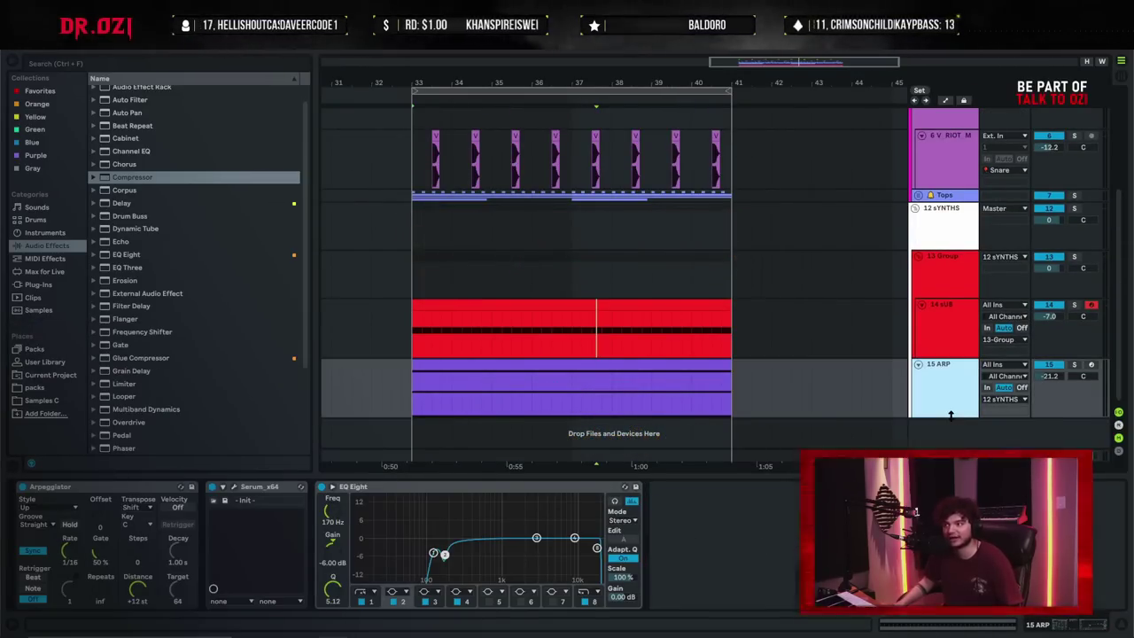
click(595, 406)
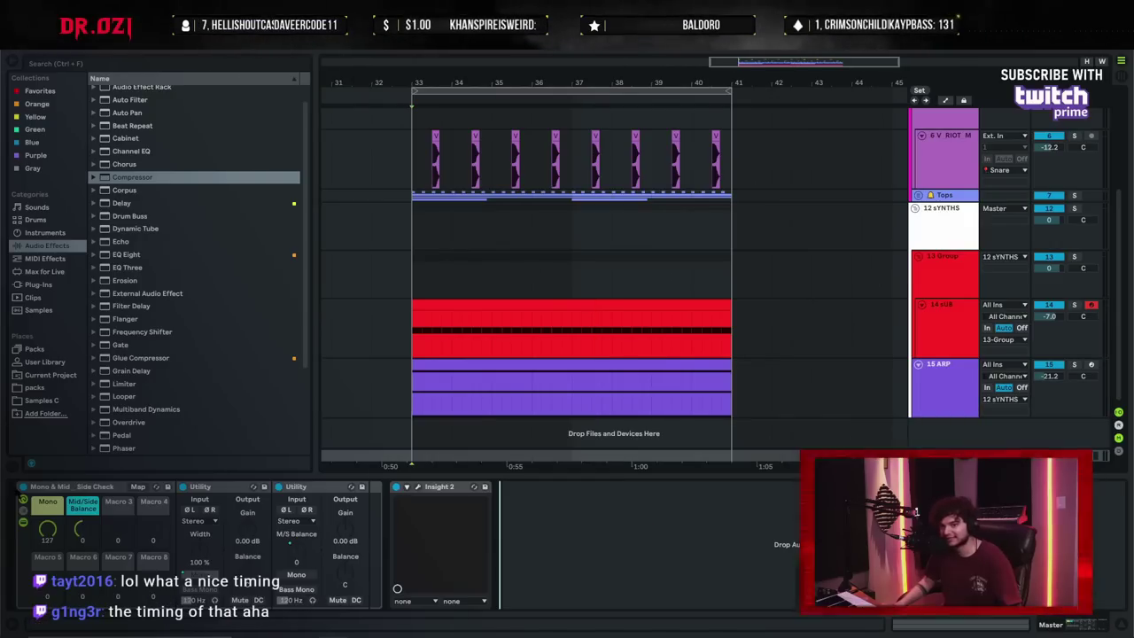
- Play the full loop and check the Master peak level against the sYNTHS and drum levels
key(Tab)
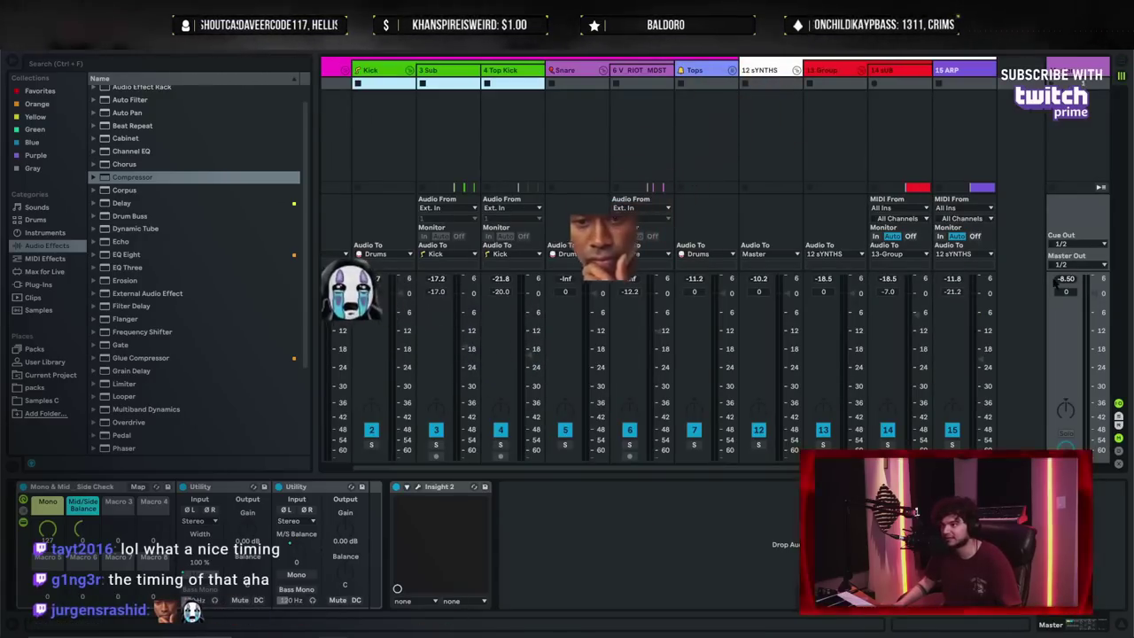
key(space)
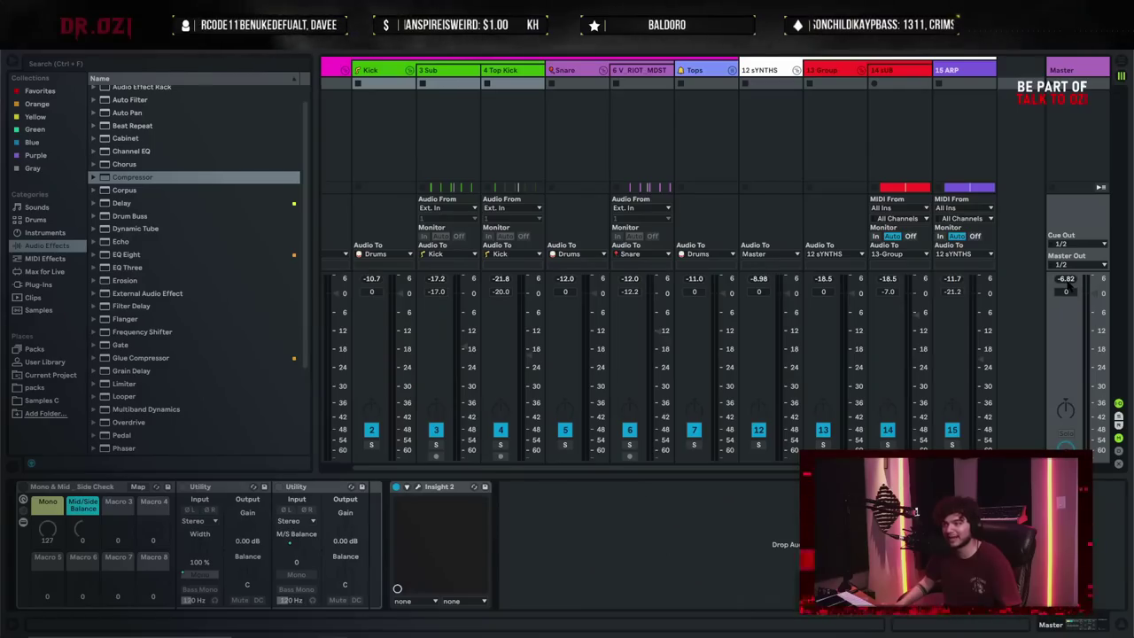
key(space)
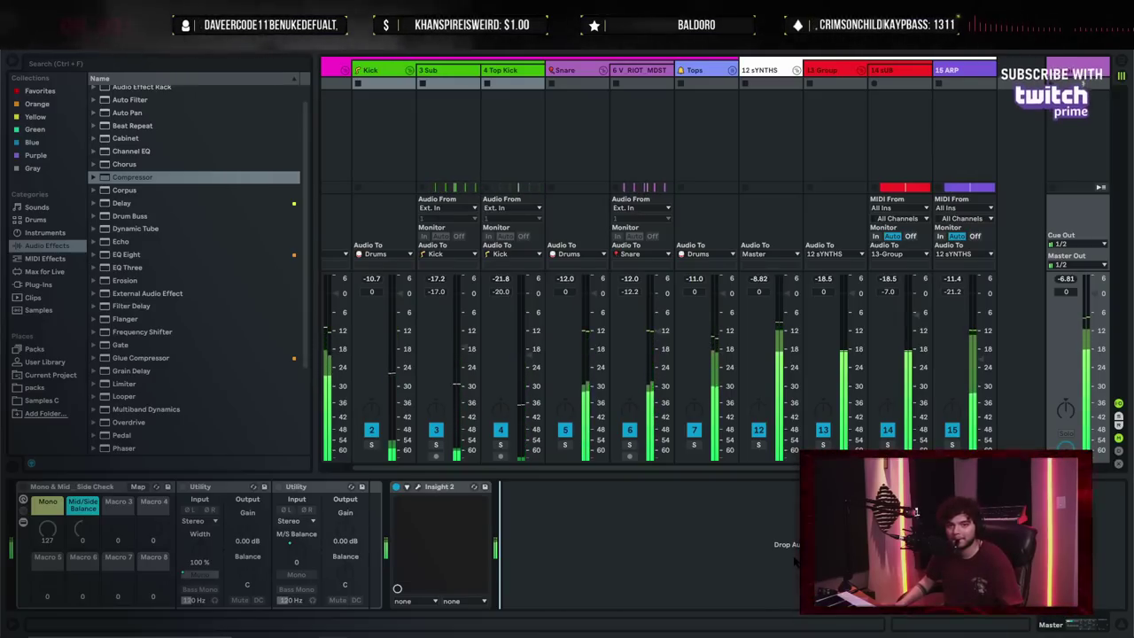
key(Tab)
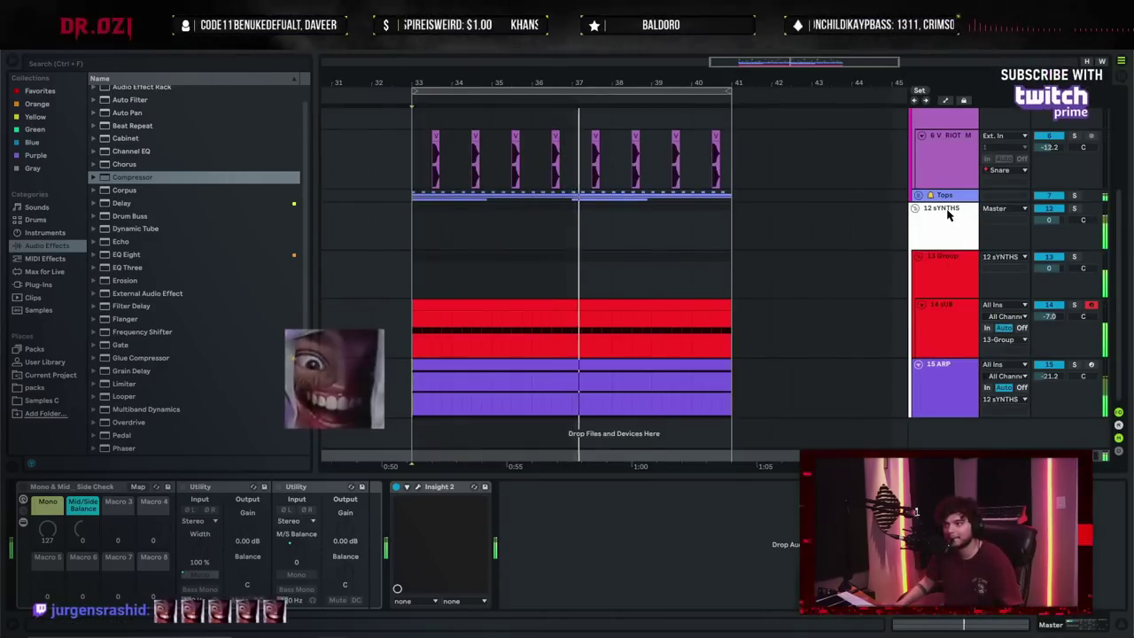
key(Tab)
key(Tab)
- Create a second sUB MIDI track in the red group with the same clip, Operator, EQ Eight and -7 dB volume
double_click(549, 306)
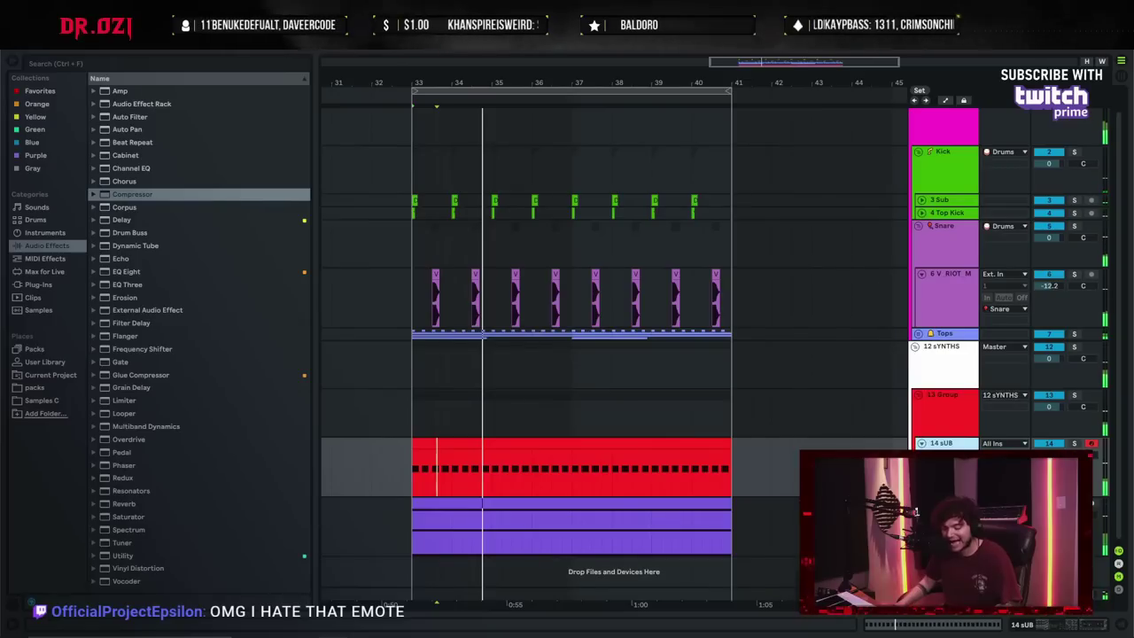
key(ctrl+shift+t)
drag(613, 441, 655, 503)
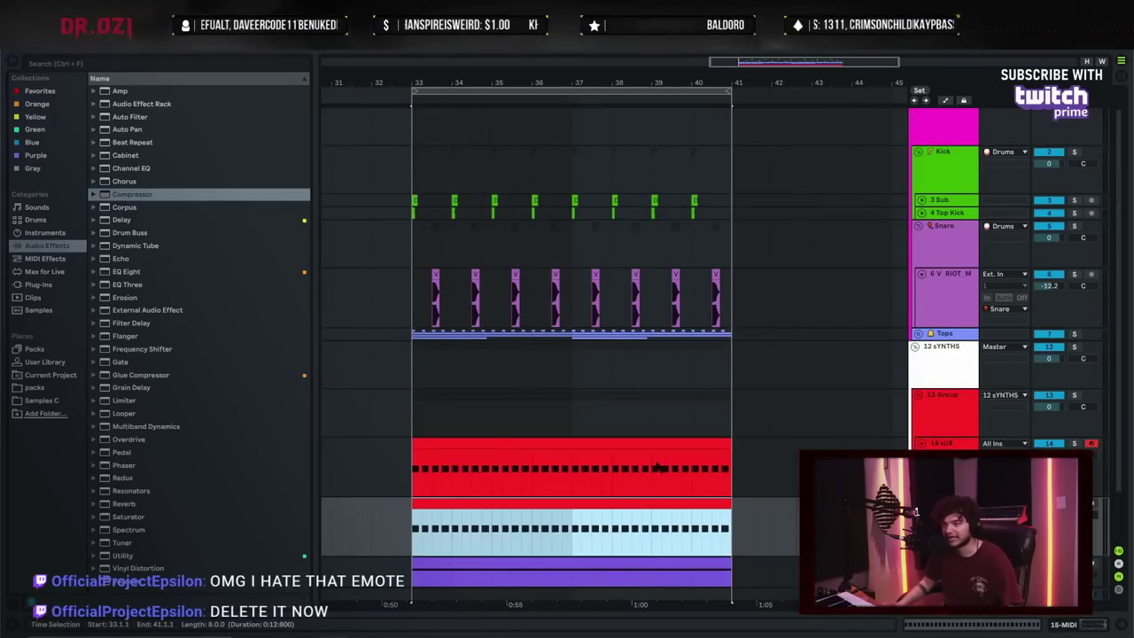
key(ctrl+alt+l)
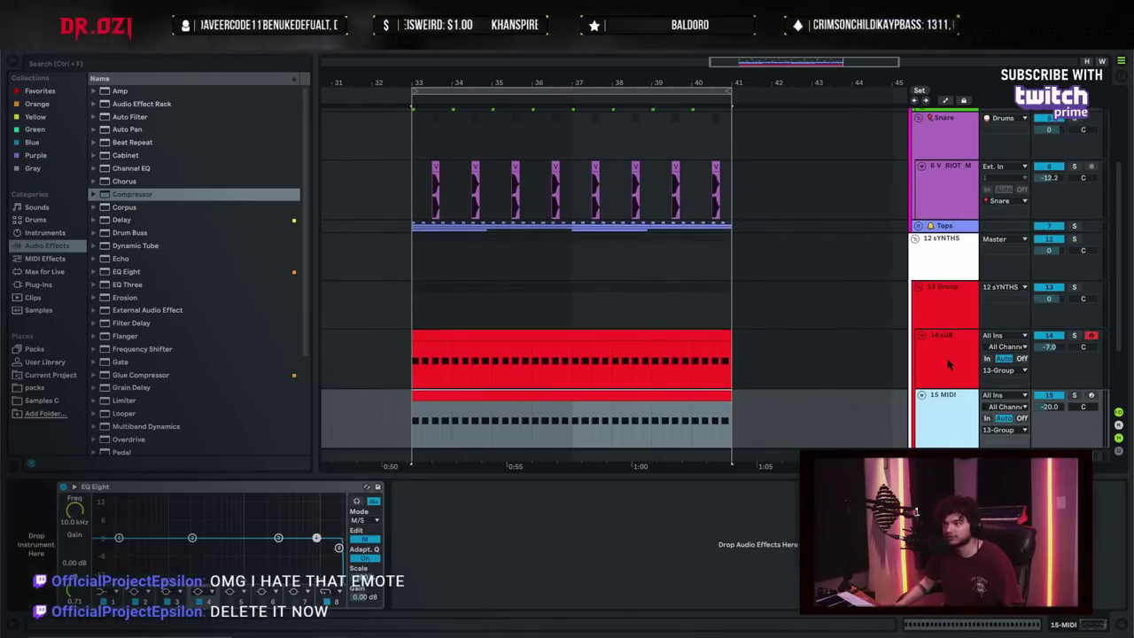
click(936, 381)
click(926, 400)
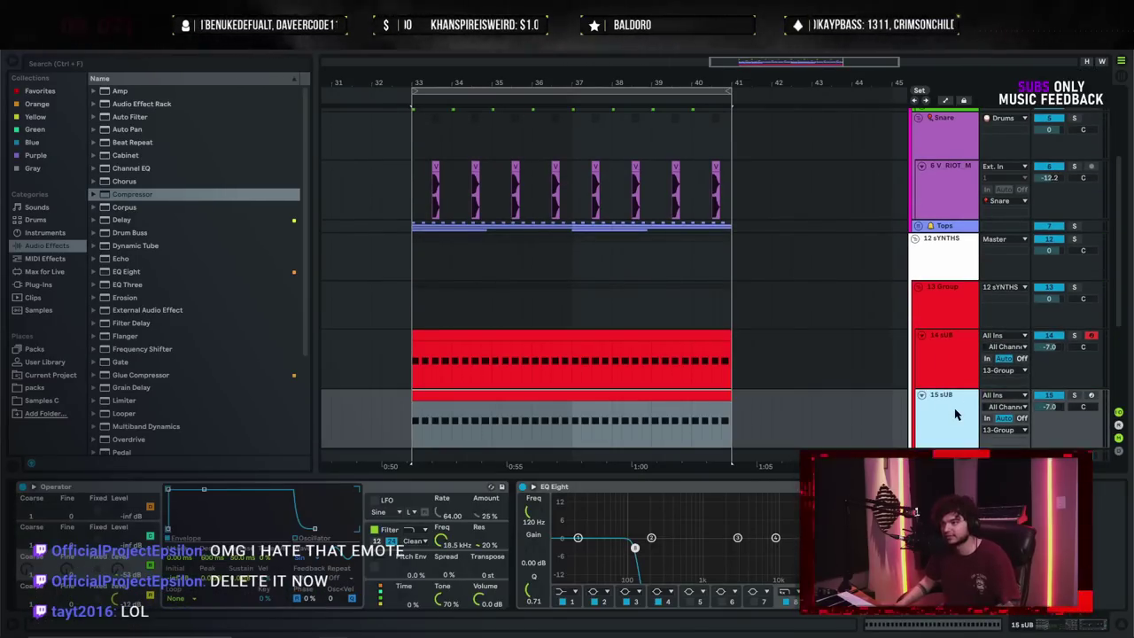
- Find the 8 HOG 8 effect rack and load it onto the second sUB track after its EQ Eight
scroll(944, 354, down, 3)
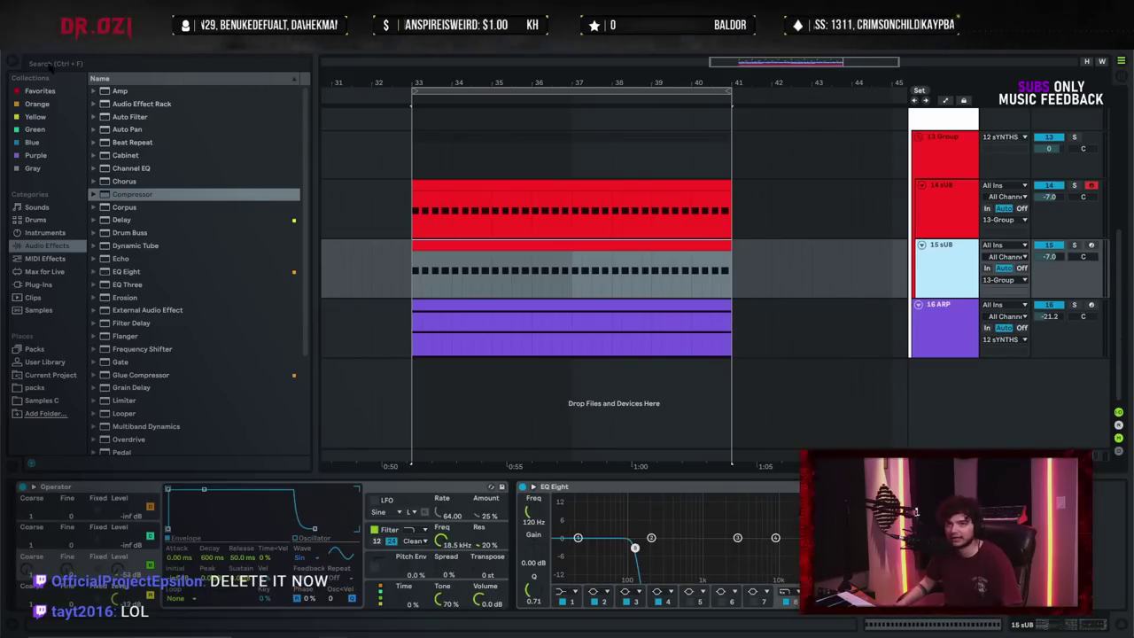
click(52, 64)
text(8 HOG)
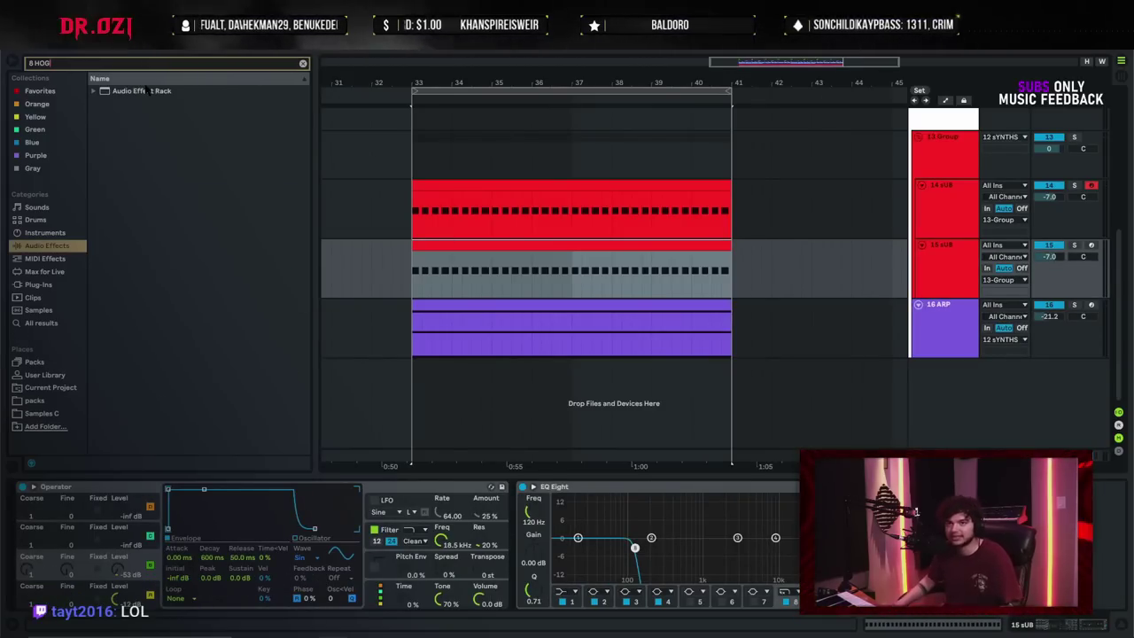
click(95, 92)
double_click(136, 105)
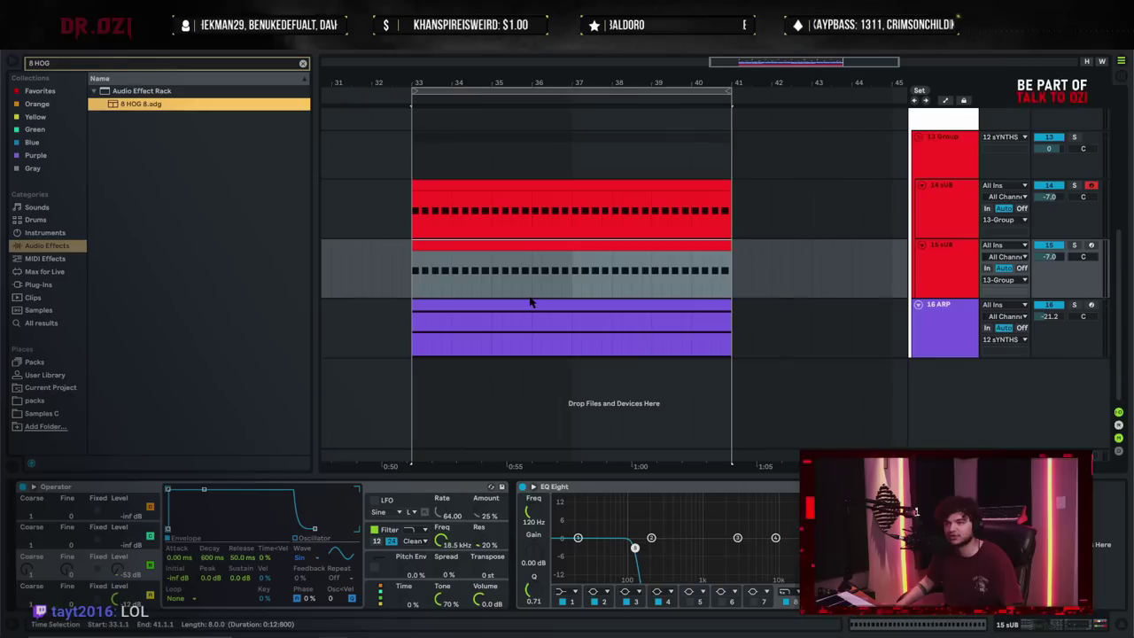
key(Return)
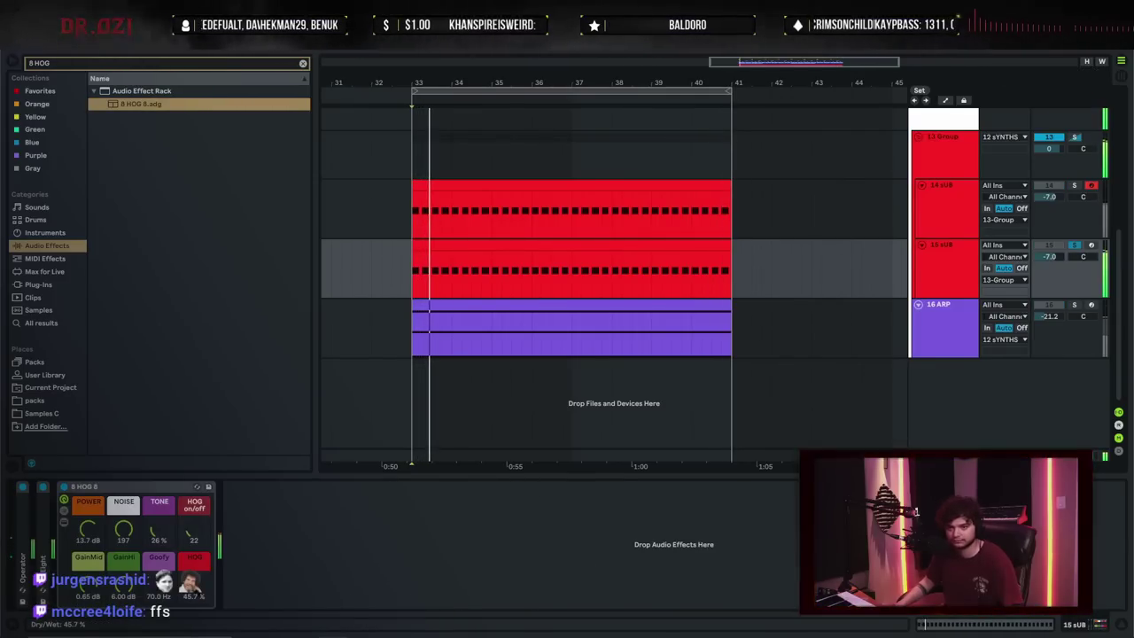
- Add an EQ Eight after the 8 HOG 8 rack with its low-cut band at 60 Hz and play it soloed
click(303, 63)
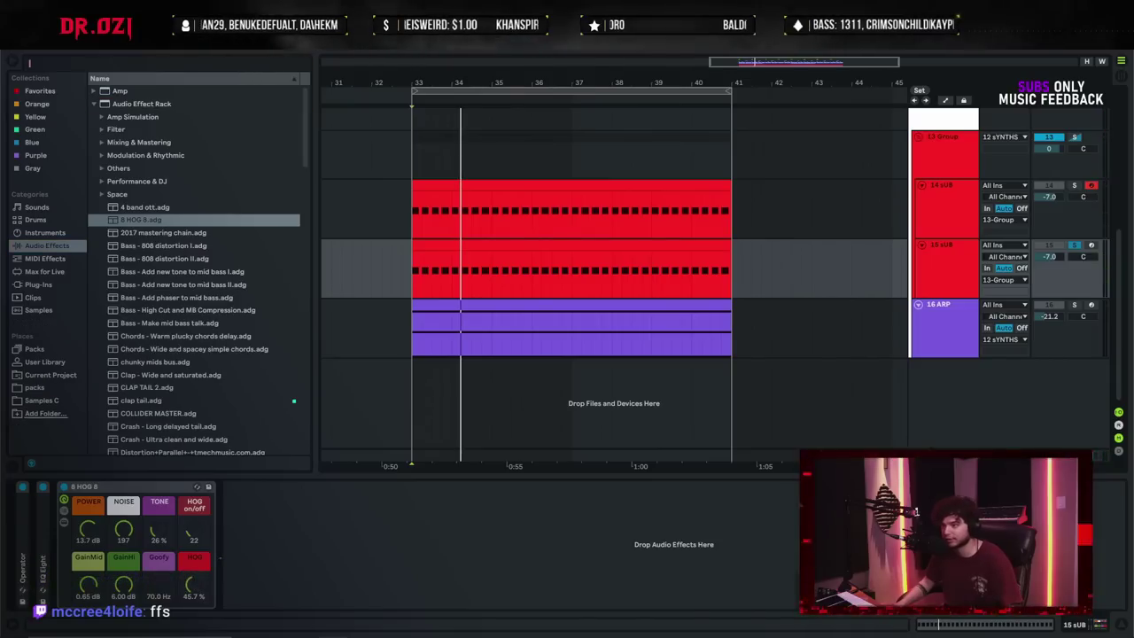
click(944, 457)
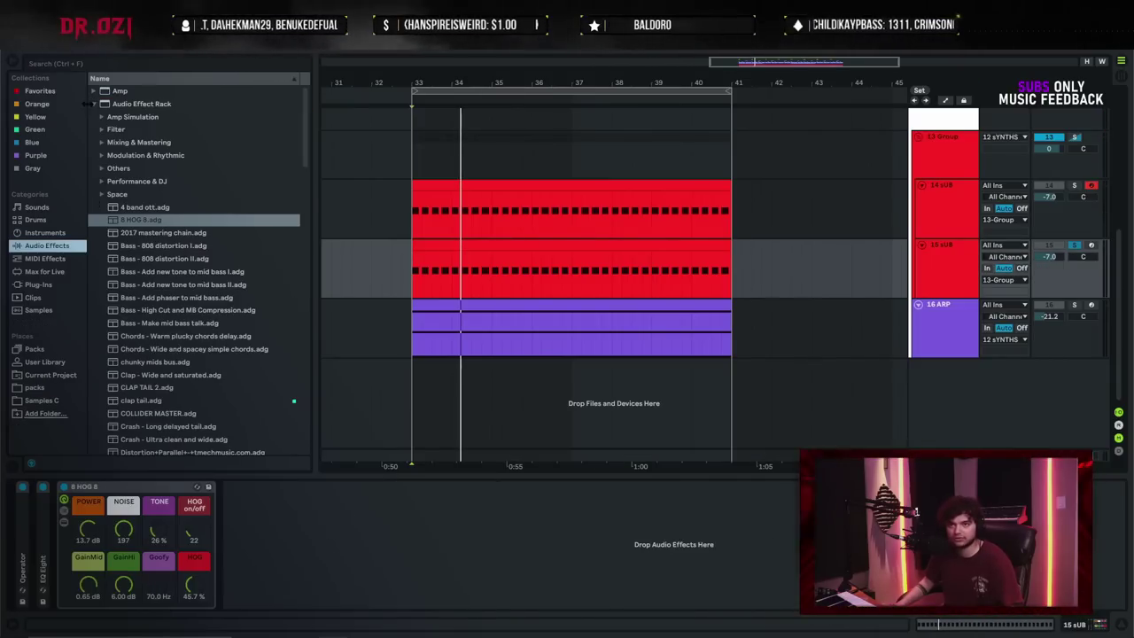
click(93, 103)
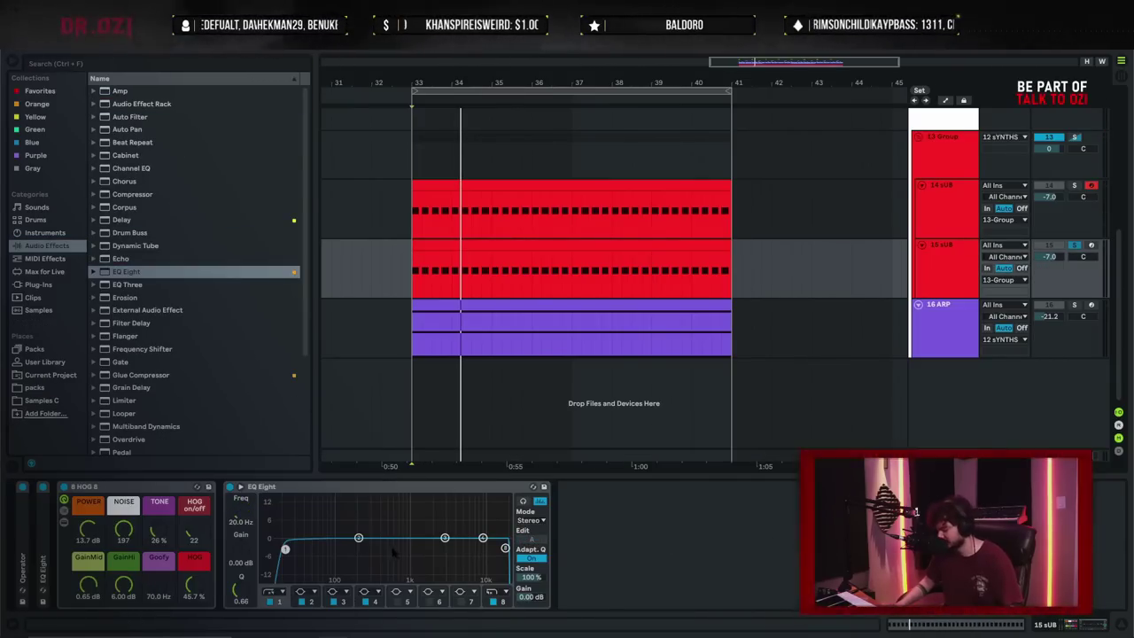
key(space)
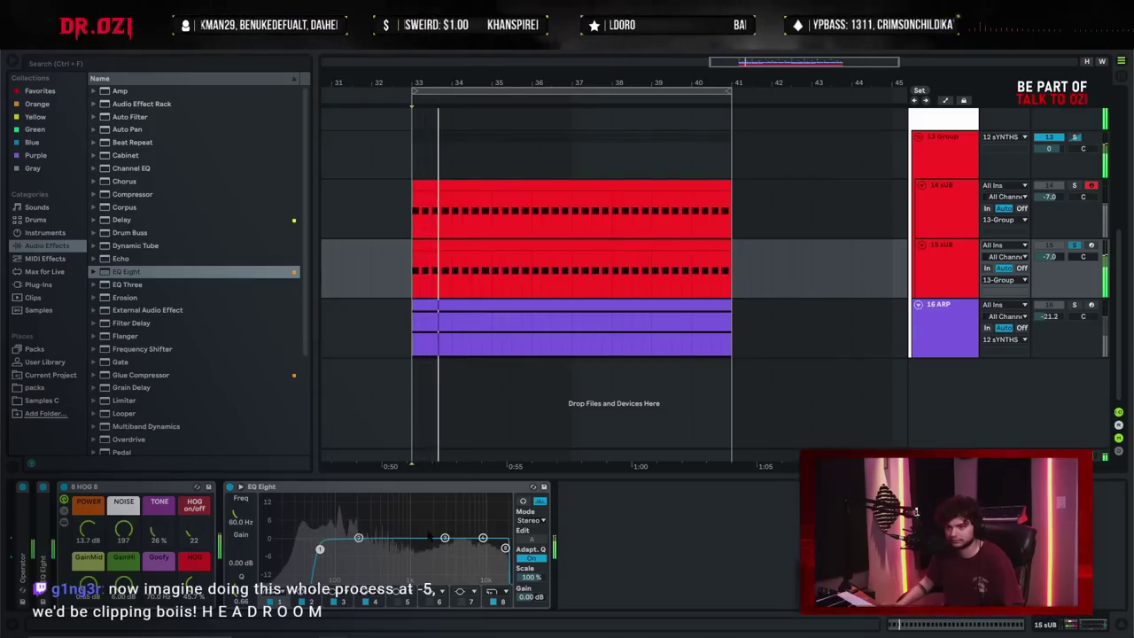
- Check the first sUB's high-cut curve and set the second sUB's low cut to 120 Hz with a Q of 0.26
click(950, 218)
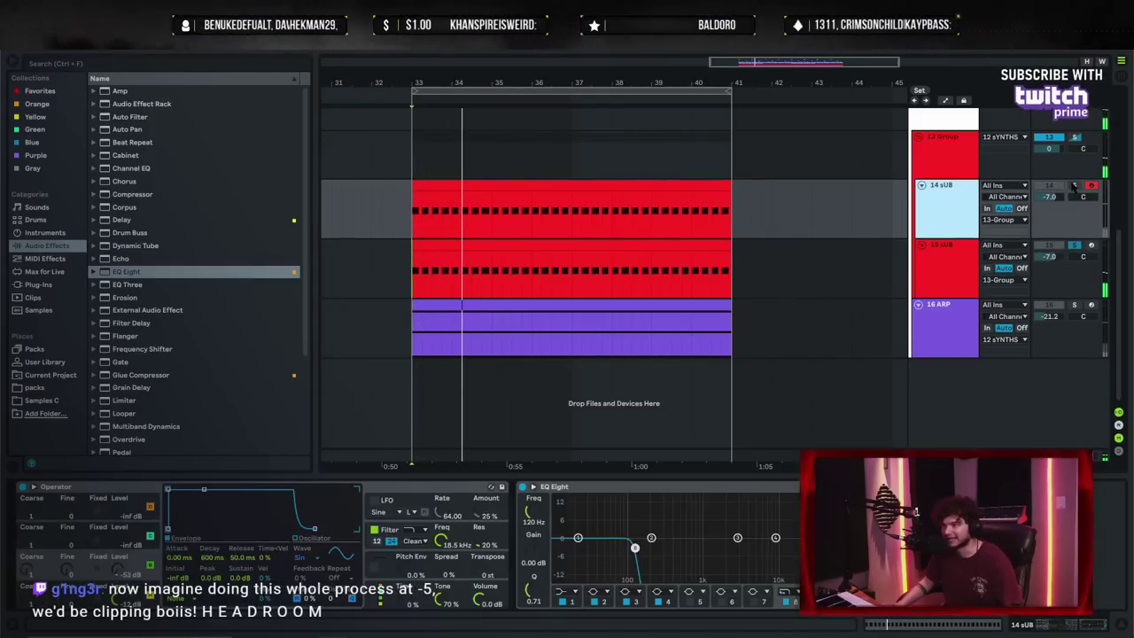
click(532, 486)
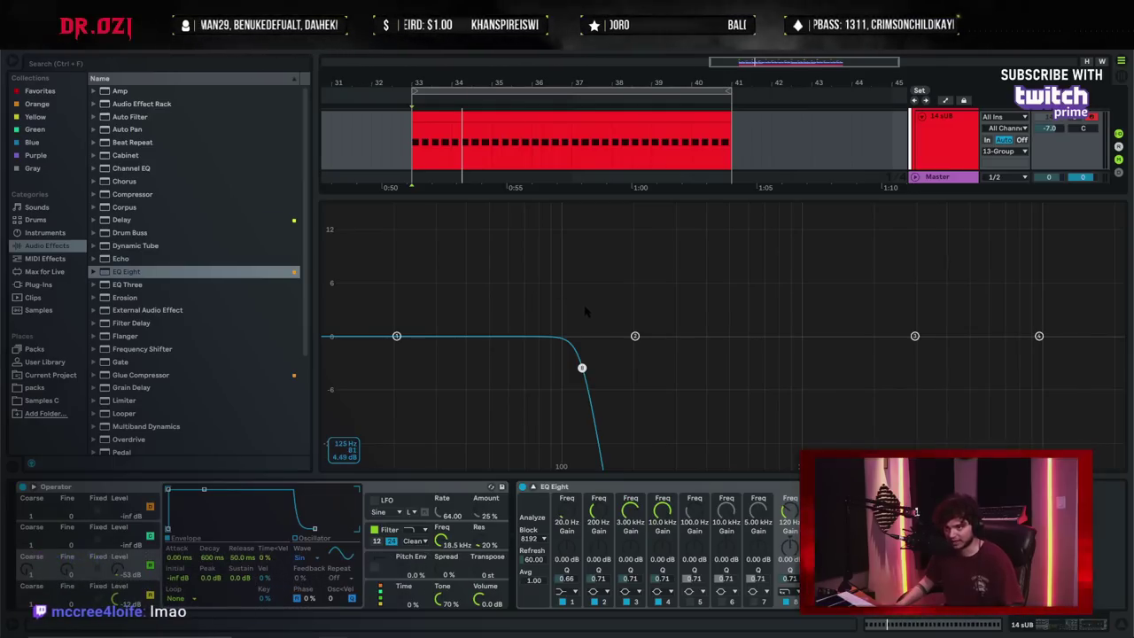
click(533, 487)
click(945, 346)
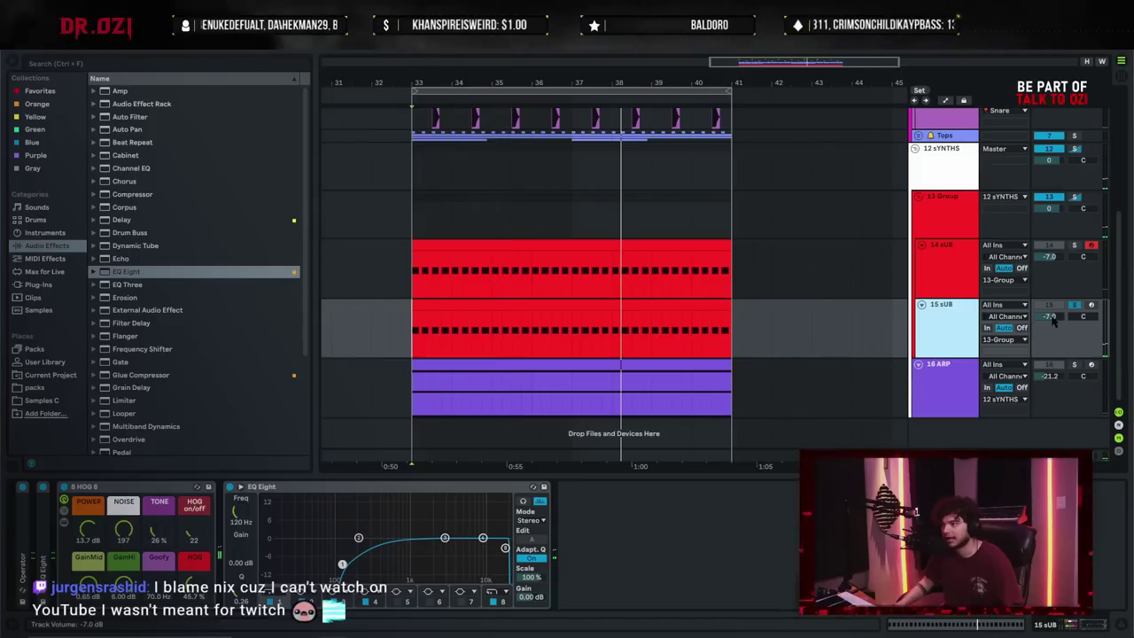
- Pull the second sUB track's volume down to silence and rebalance it to -15.6 dB with the solos off
key(Tab)
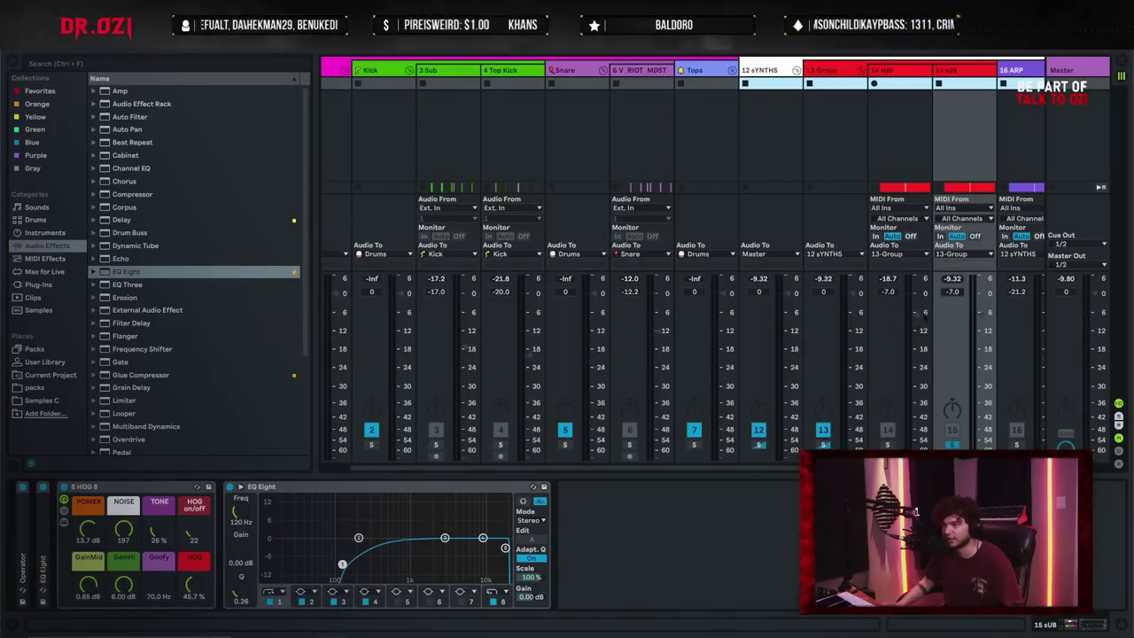
scroll(785, 347, right, 1)
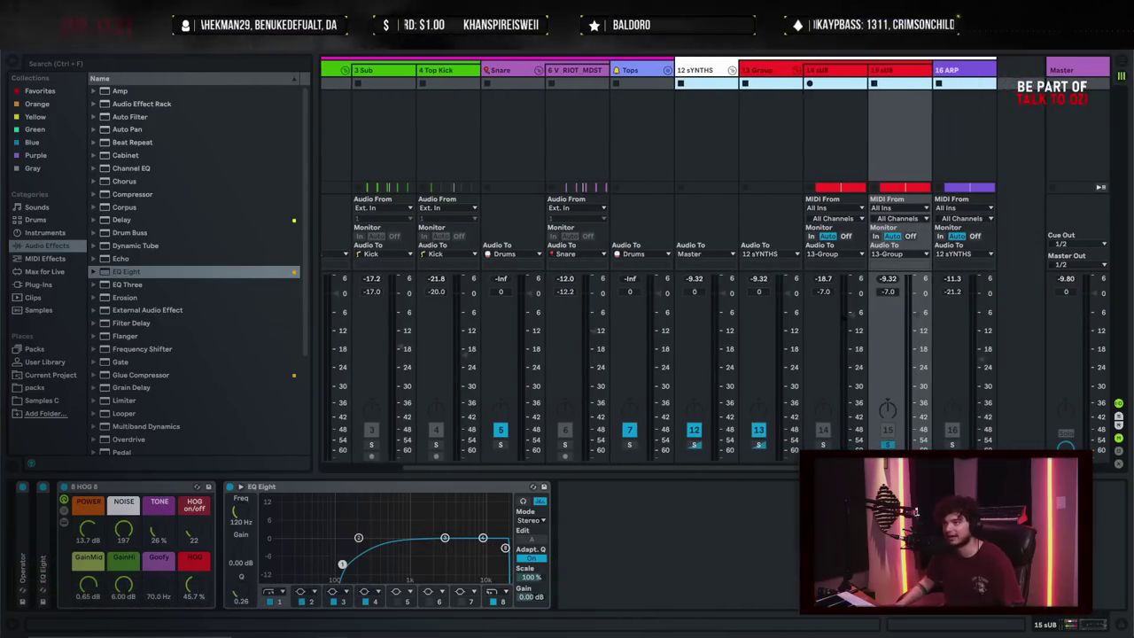
click(816, 72)
click(898, 73)
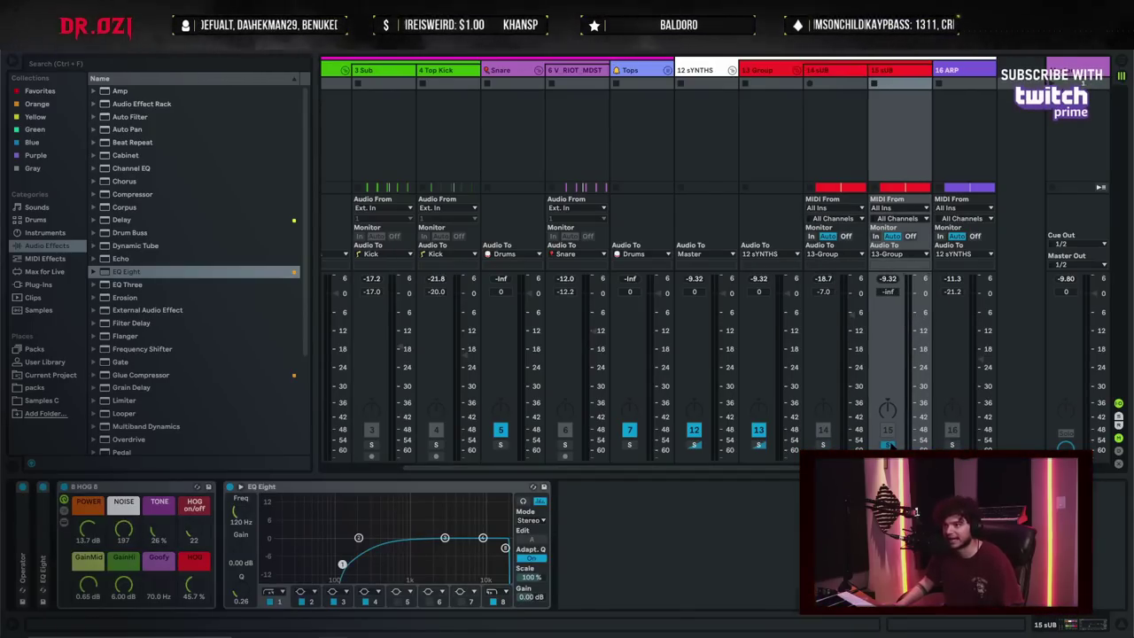
key(Tab)
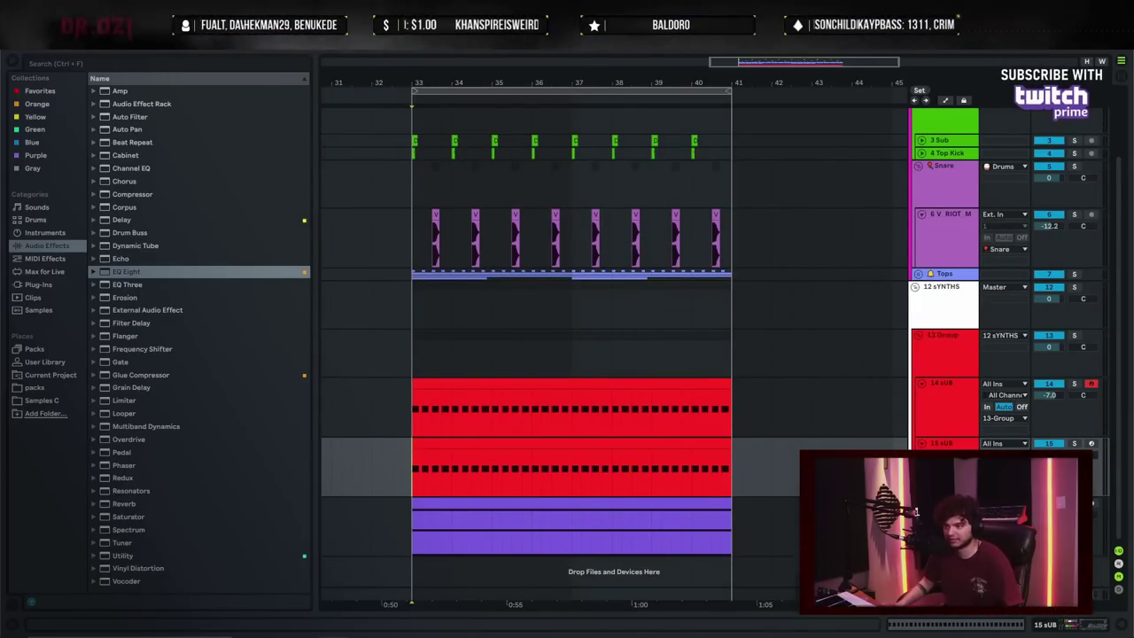
- Replace the clips on both sUB tracks with a sustained bass-note version of the ARP chord progression
double_click(944, 593)
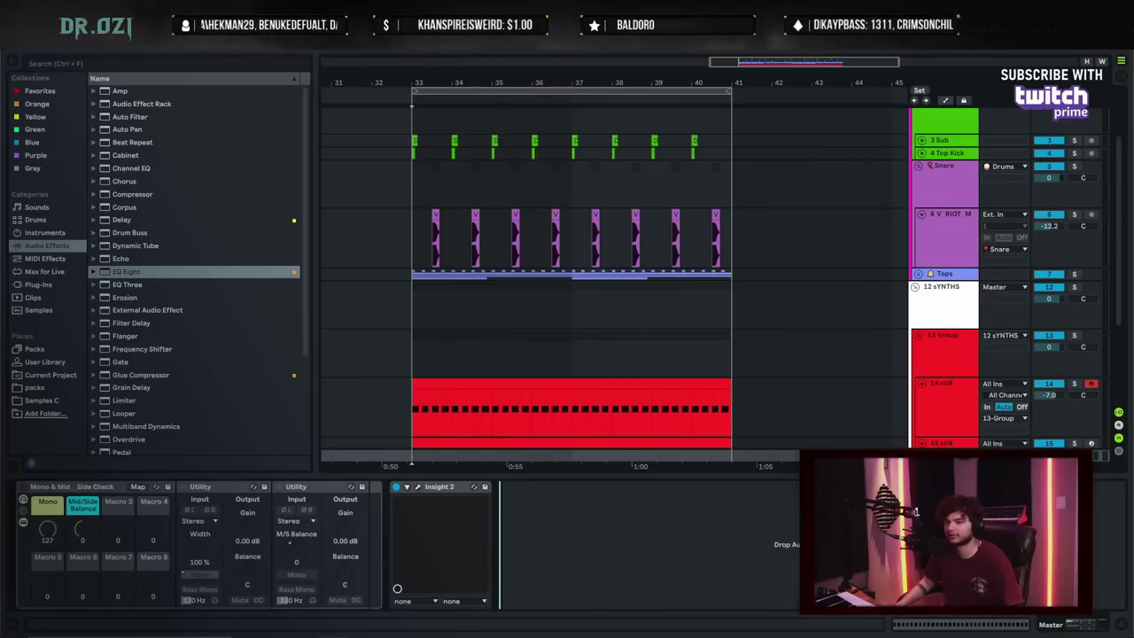
key(ctrl+alt+l)
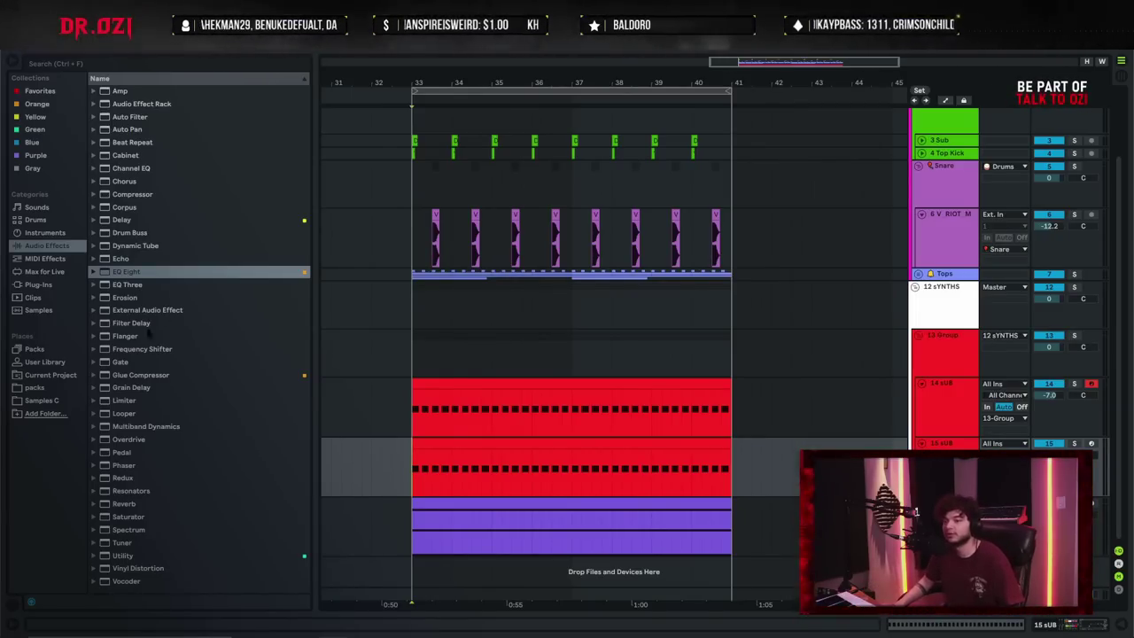
drag(492, 385, 802, 545)
key(Tab)
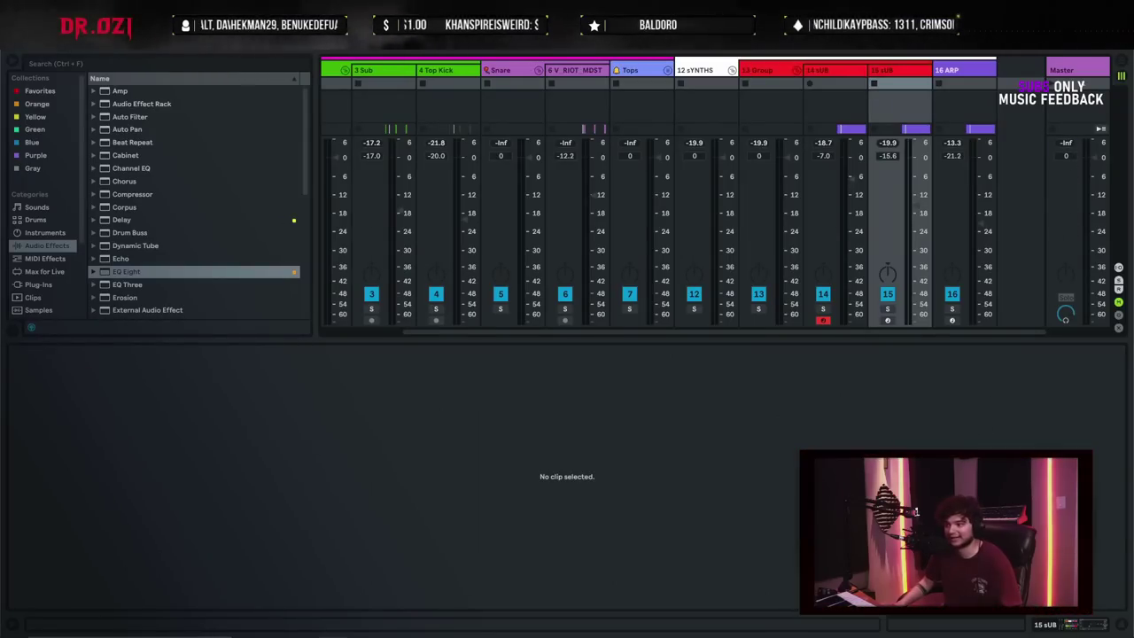
click(1121, 625)
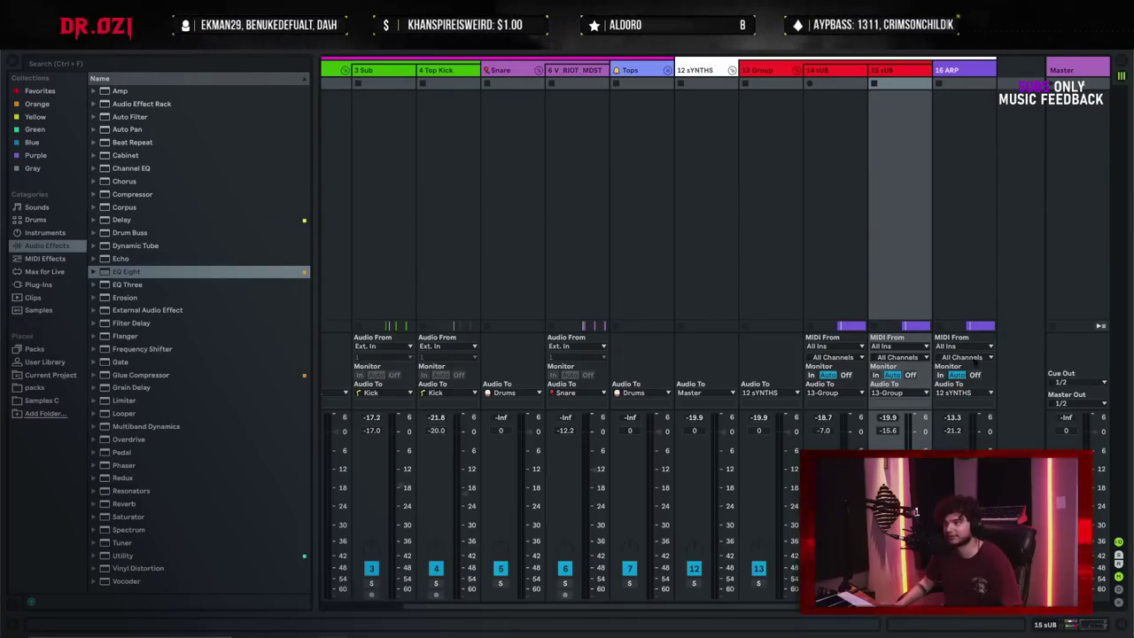
- Play the full loop and review the ARP track's device chain and the mixer levels
key(space)
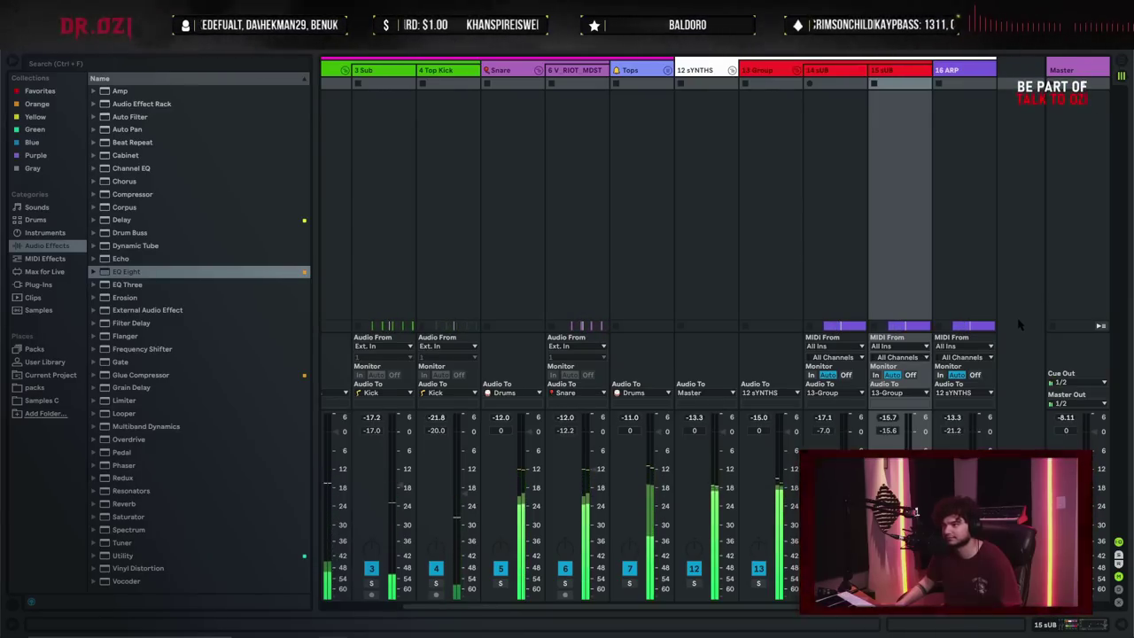
key(Tab)
double_click(939, 503)
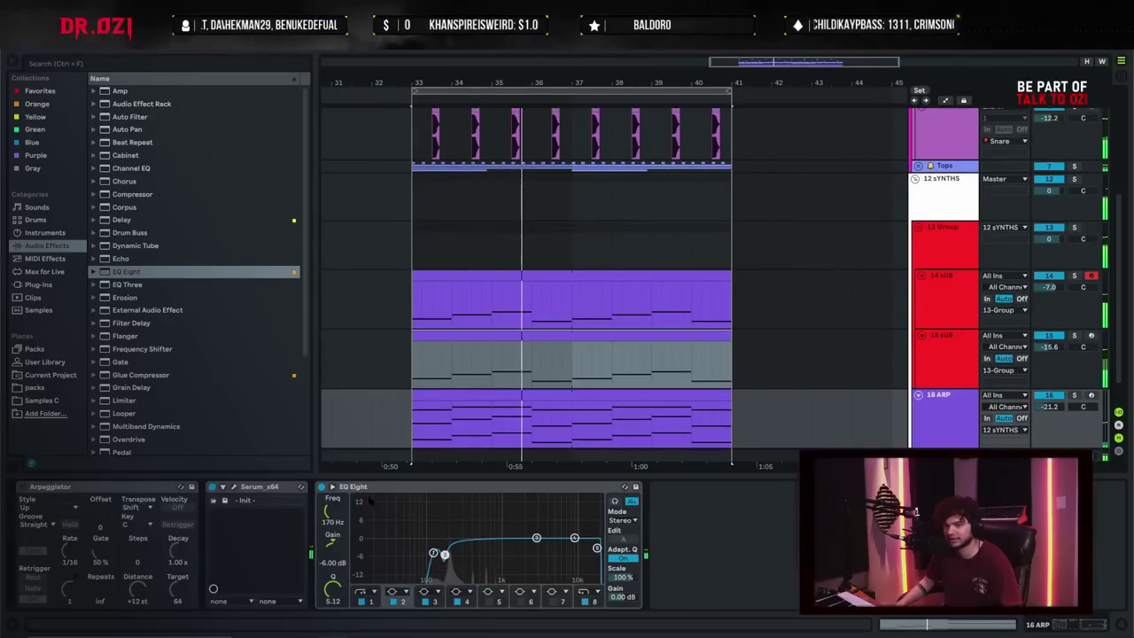
key(Tab)
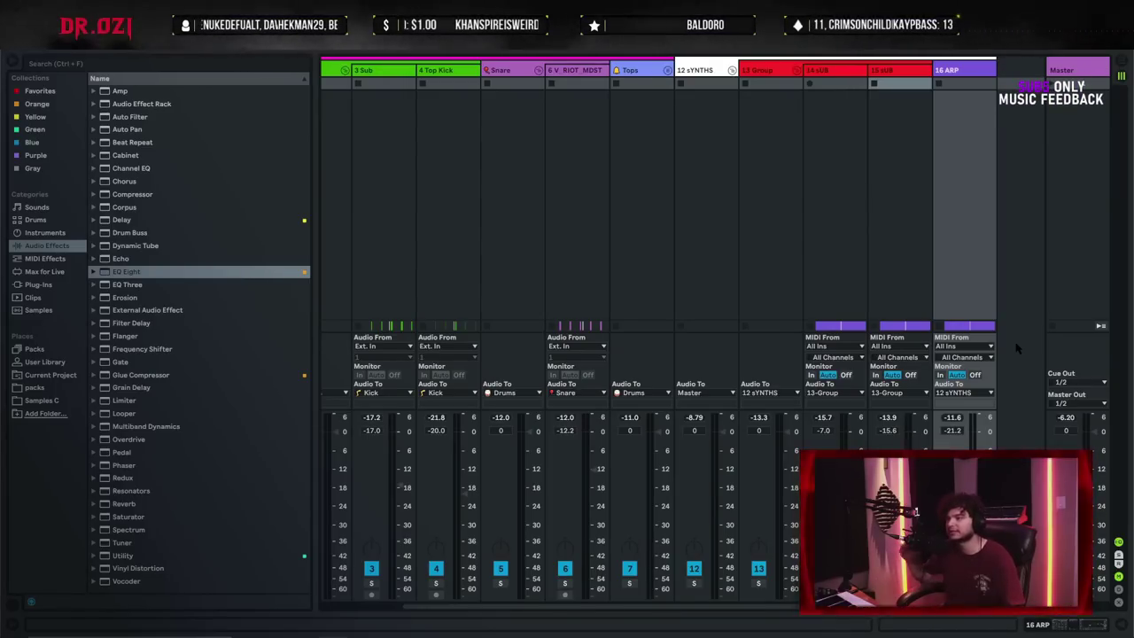
- Open Insight 2 on the Master and check the loop's peak levels during playback
double_click(1074, 69)
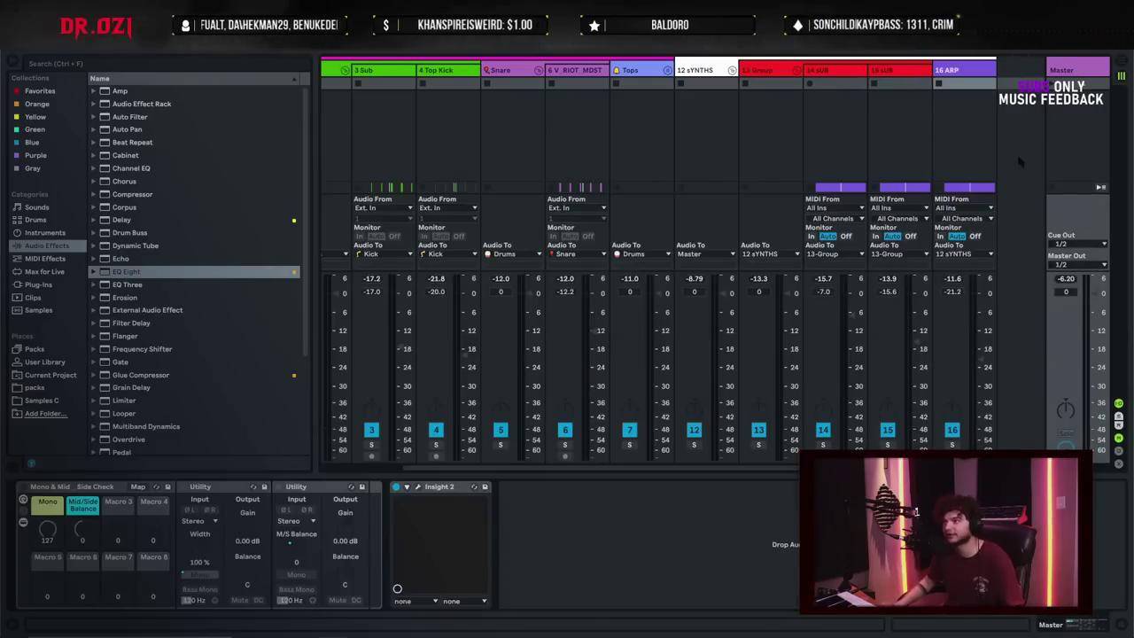
click(417, 487)
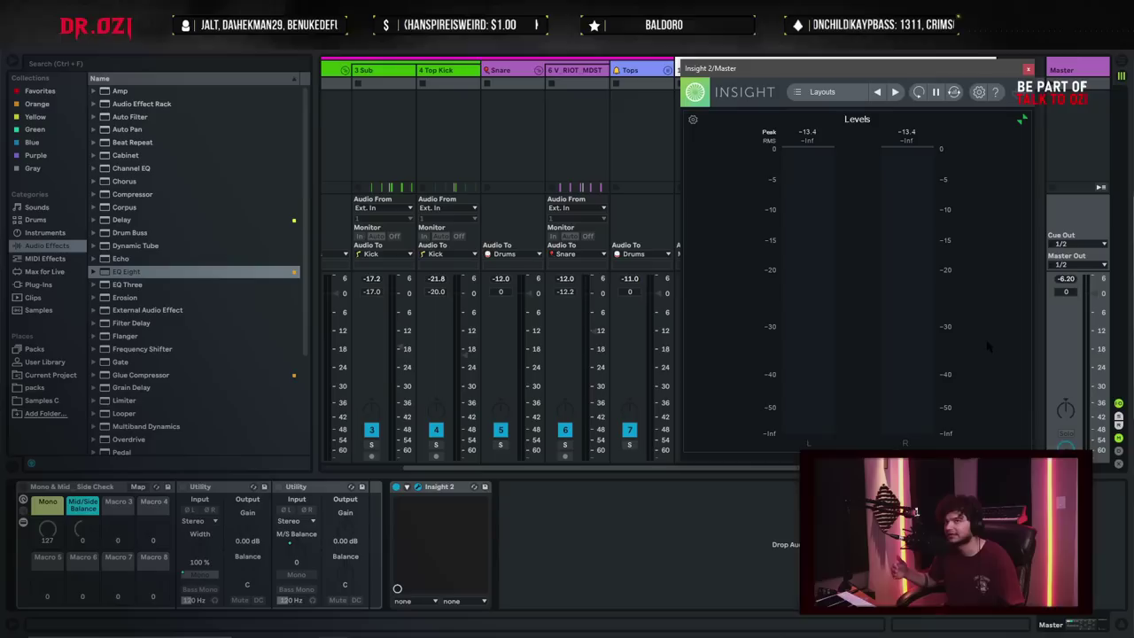
key(space)
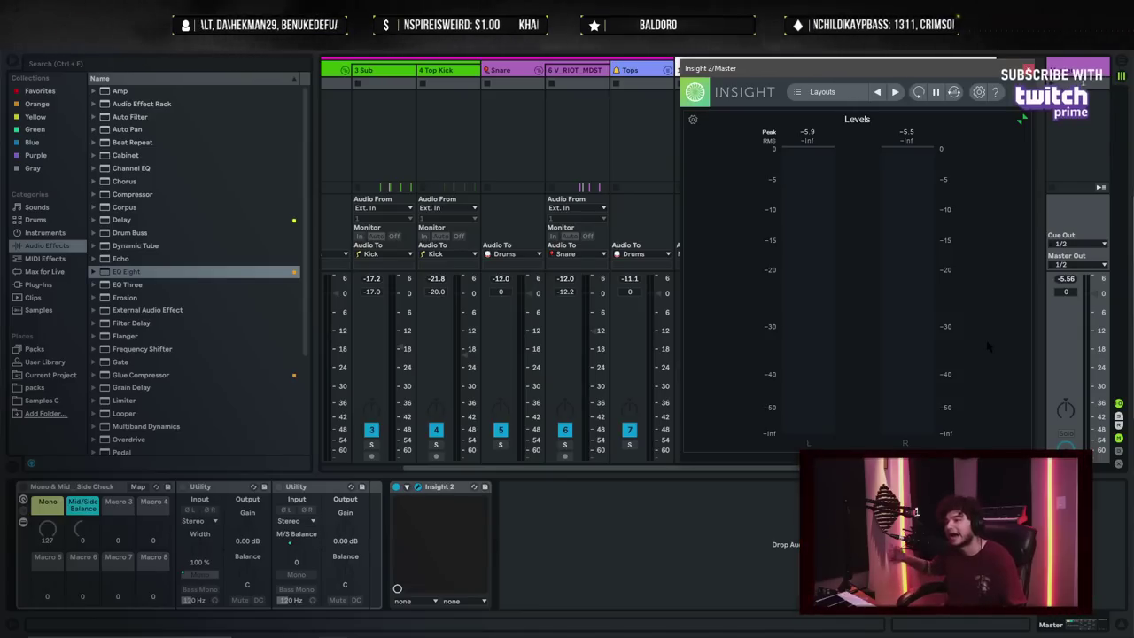
key(space)
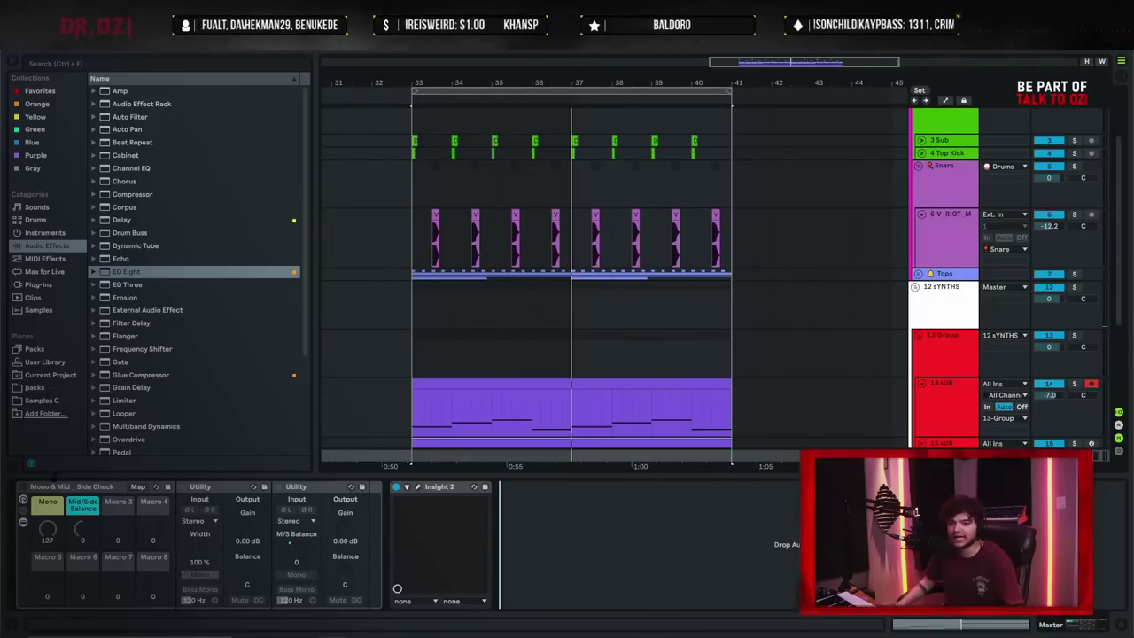
- Fold the Master's Mono & Mid Side Check rack and review the sYNTHS group's sidechain compressors and mixer levels
double_click(97, 486)
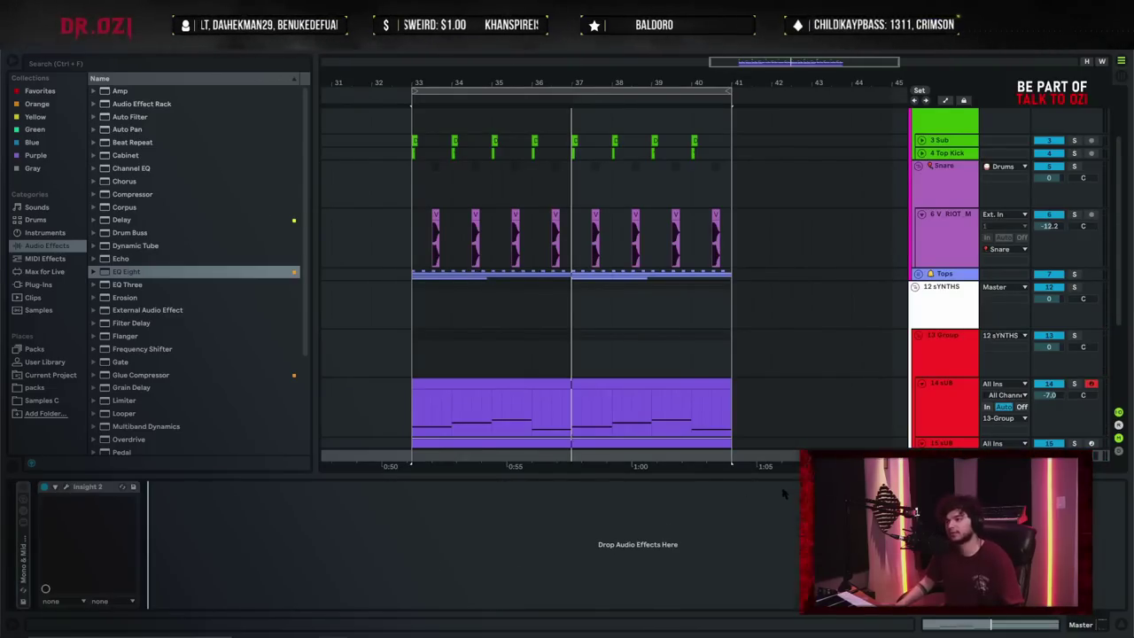
click(966, 319)
key(Tab)
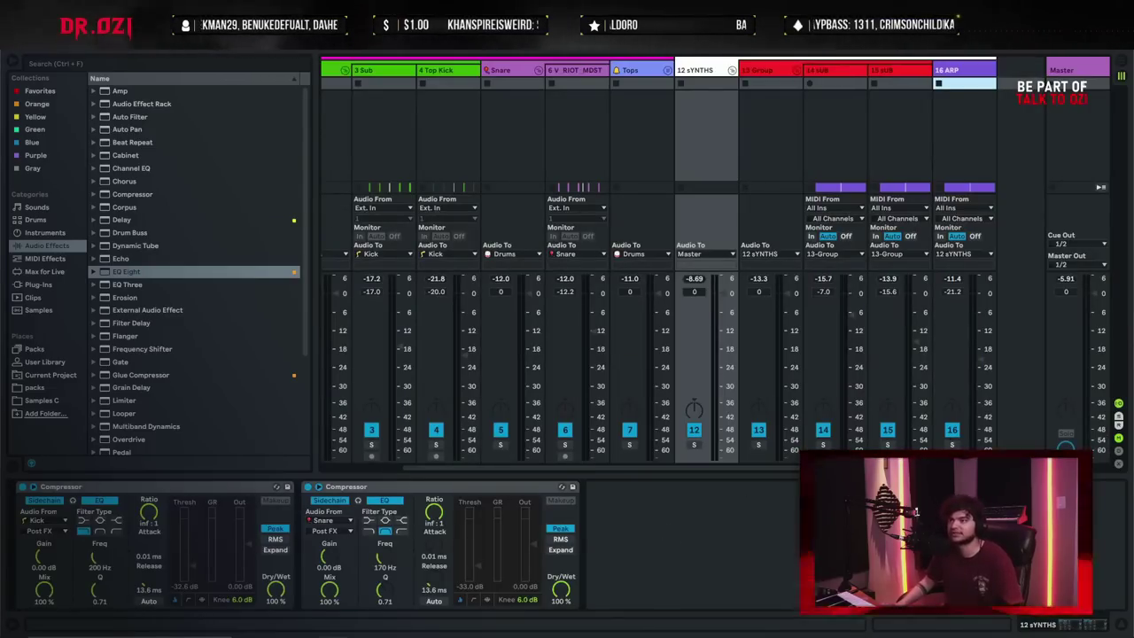
key(Tab)
click(412, 317)
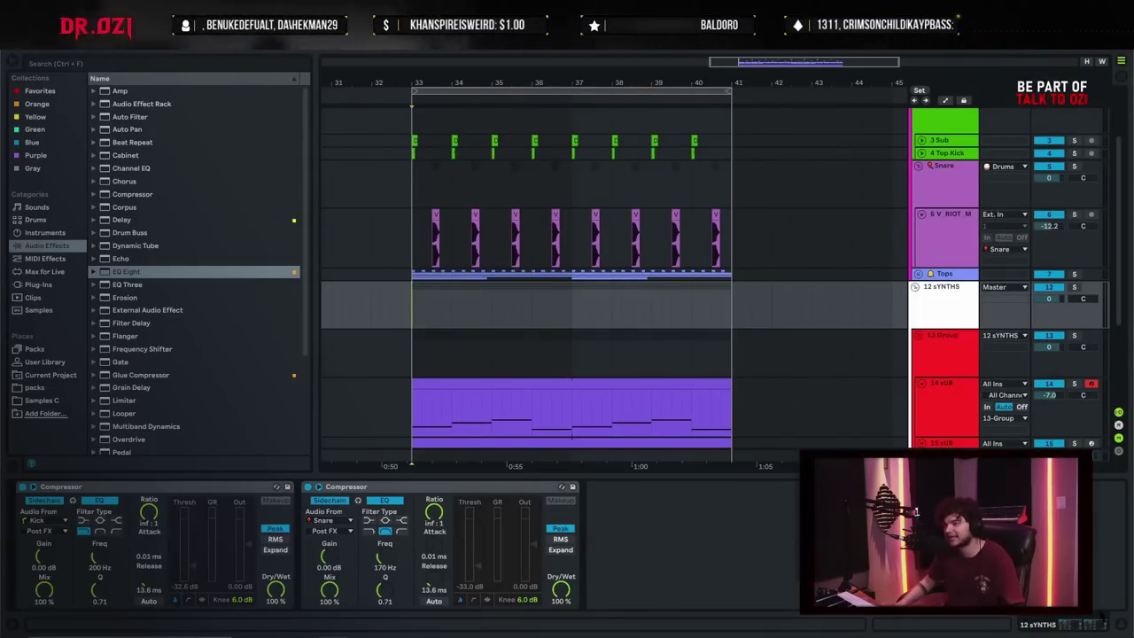
click(1121, 625)
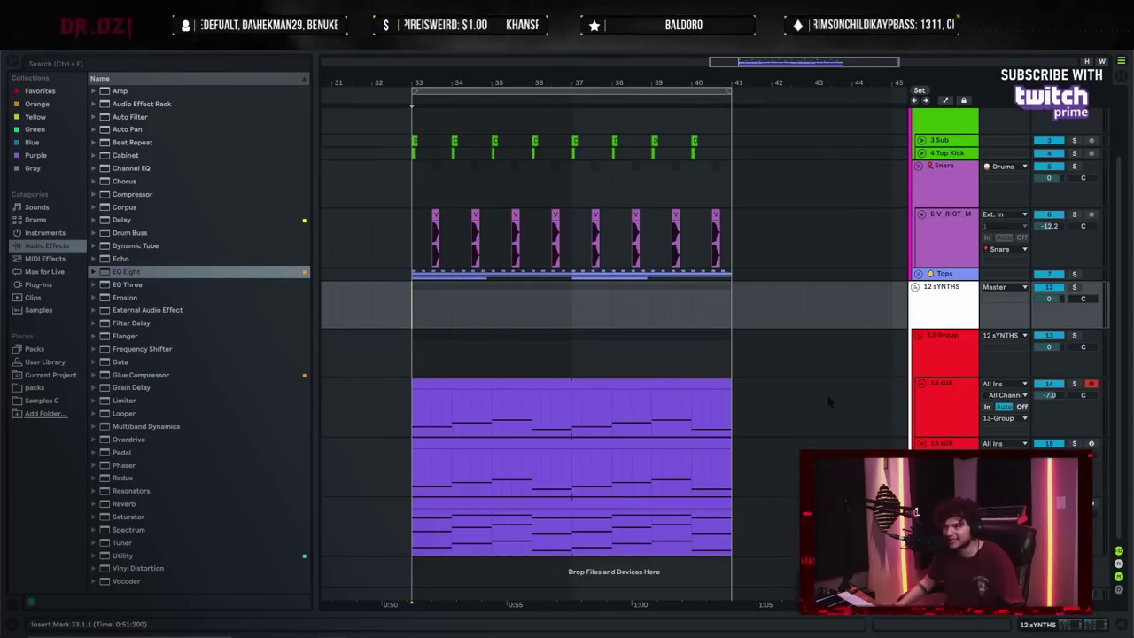
click(955, 407)
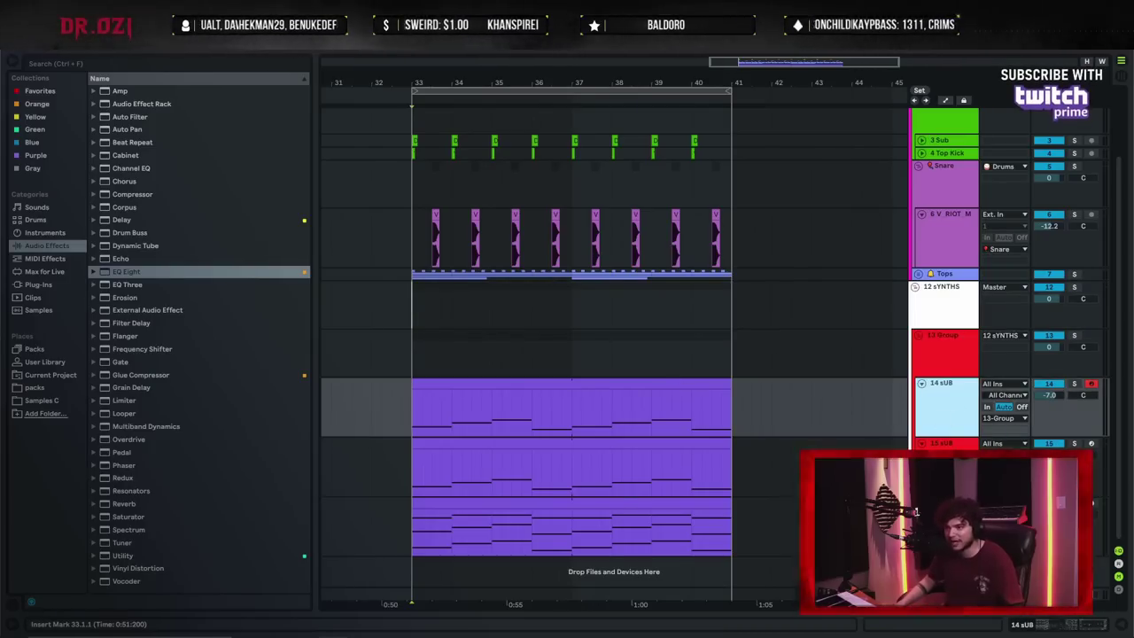
click(722, 469)
drag(411, 463, 745, 386)
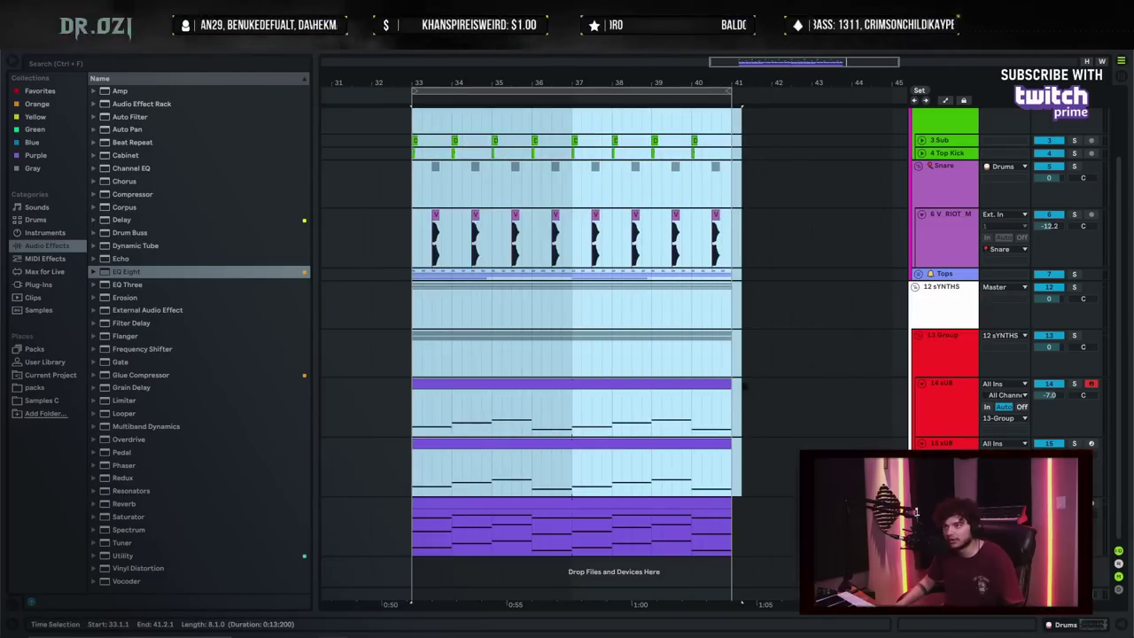
click(558, 282)
scroll(917, 421, up, 2)
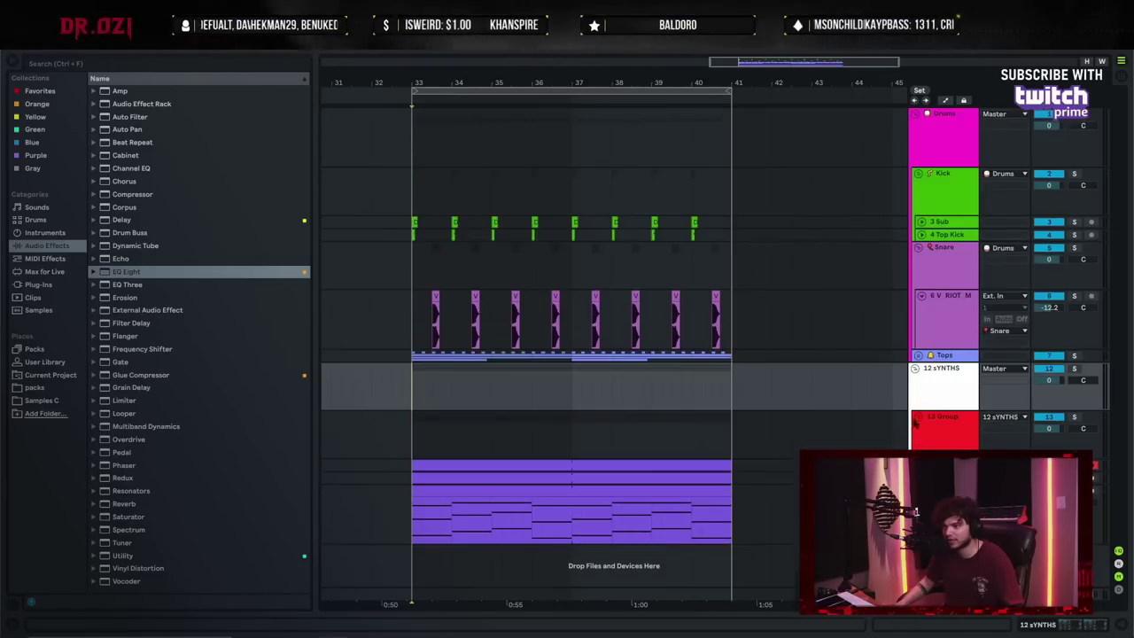
click(921, 491)
click(944, 491)
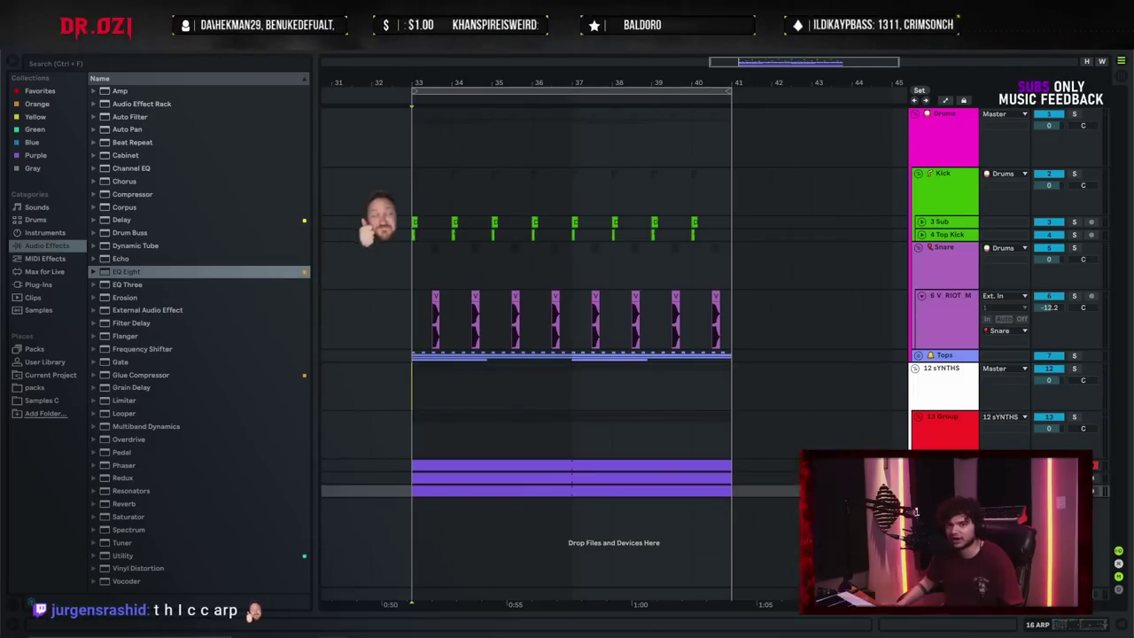
double_click(945, 593)
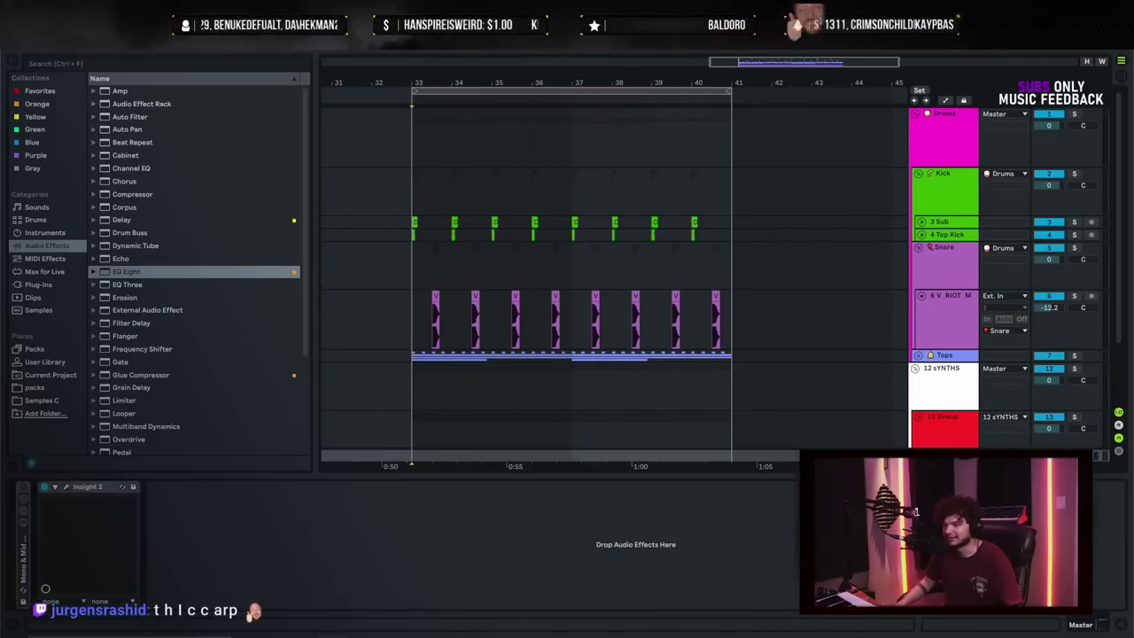
- Add a Saturator and a Limiter ahead of Insight 2 on the Master, and bypass the Limiter
scroll(169, 408, down, 3)
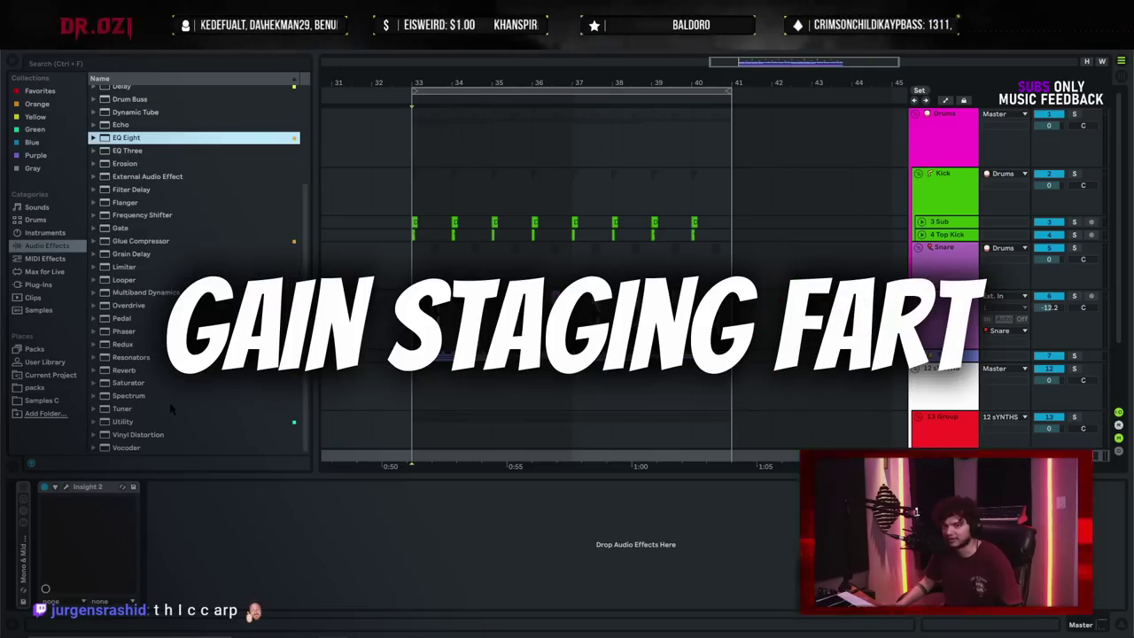
drag(166, 383, 305, 558)
drag(232, 487, 55, 510)
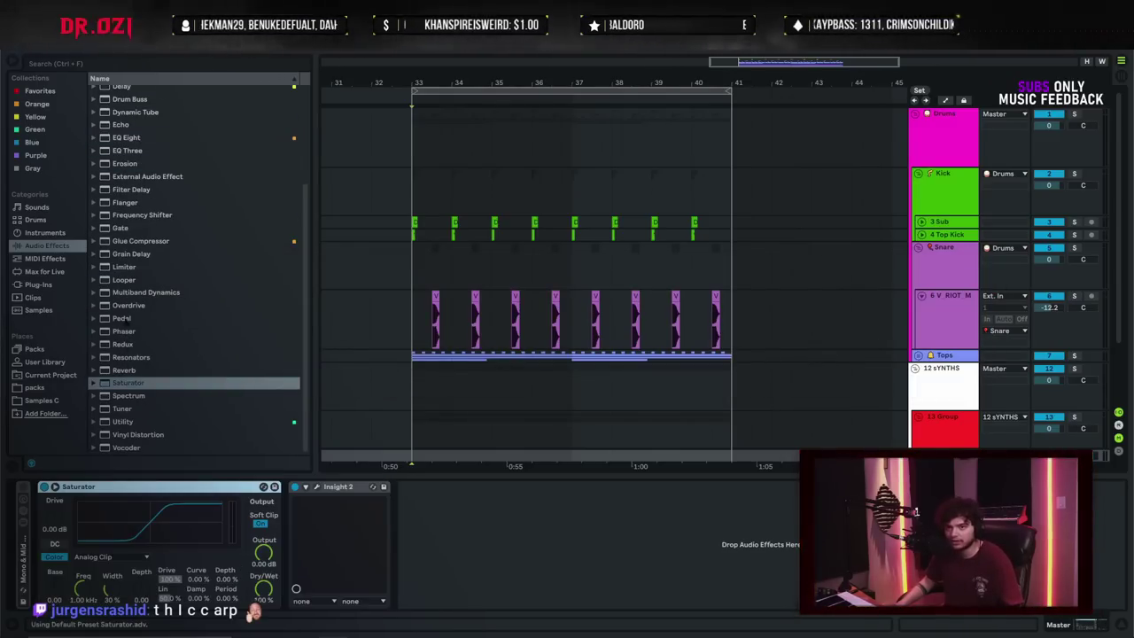
double_click(125, 268)
click(233, 506)
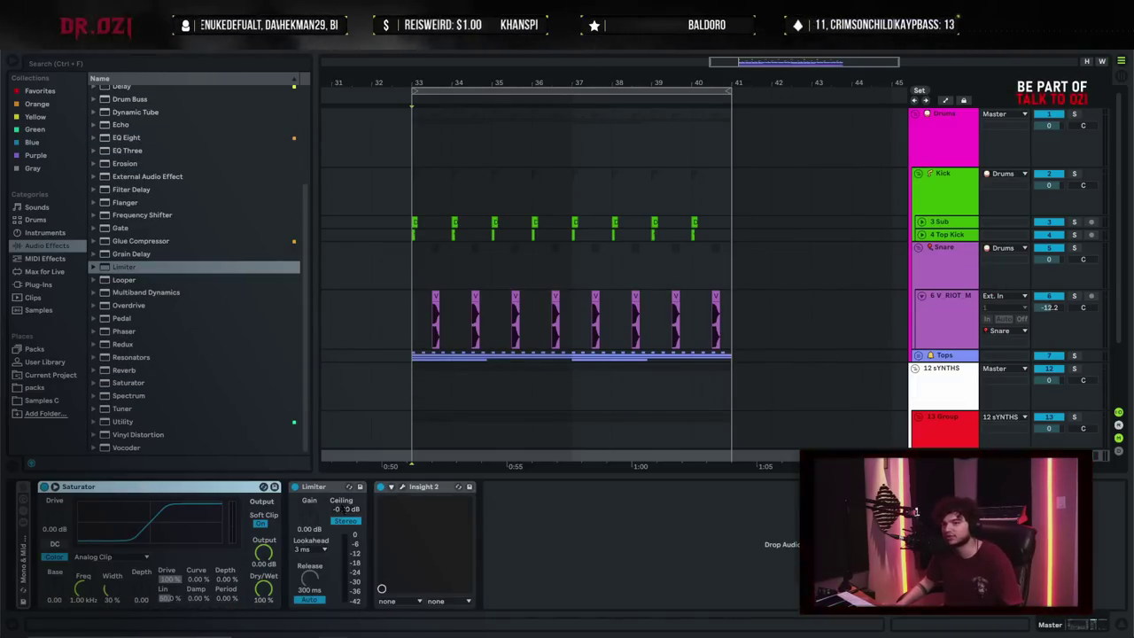
click(295, 486)
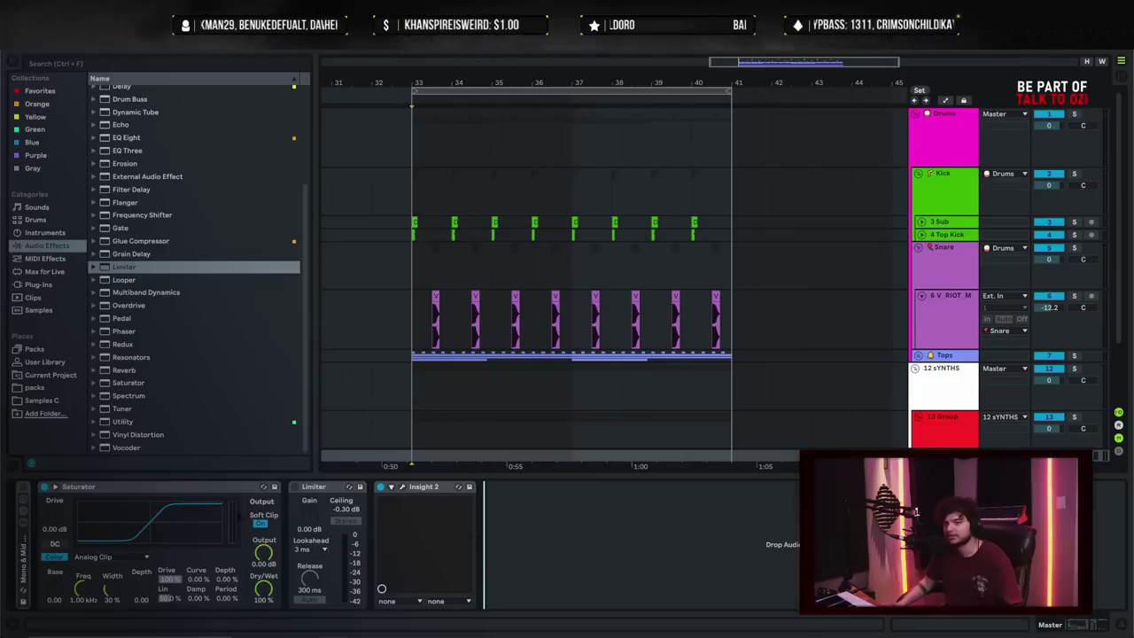
- Compare the Saturator's Analog Clip and Digital Clip curves, ending on Digital Clip
click(115, 557)
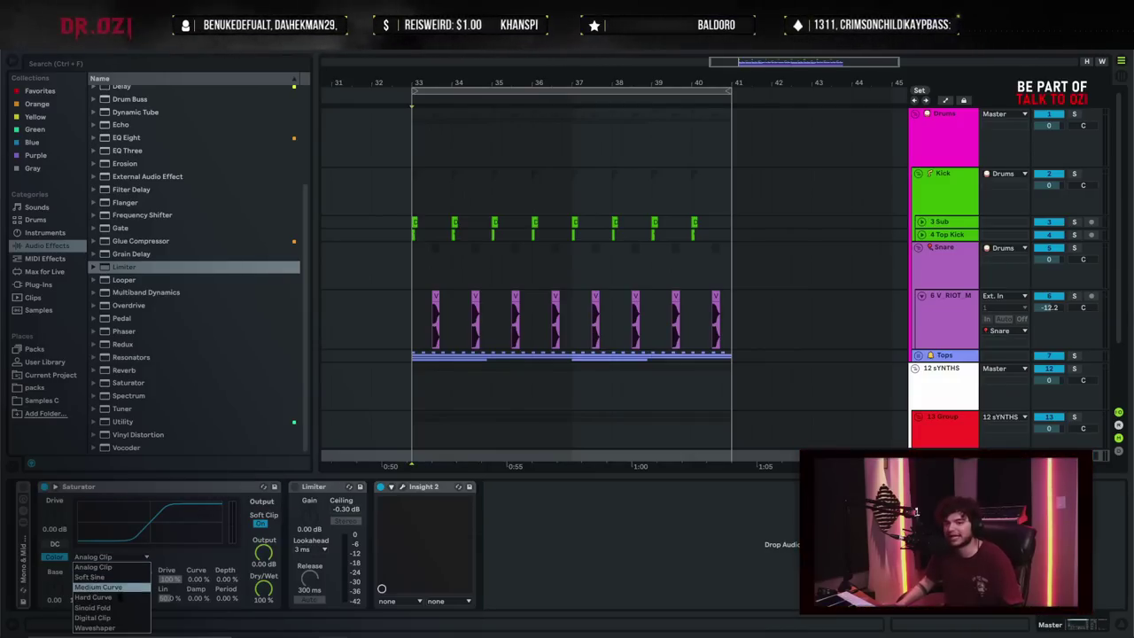
click(116, 618)
click(124, 558)
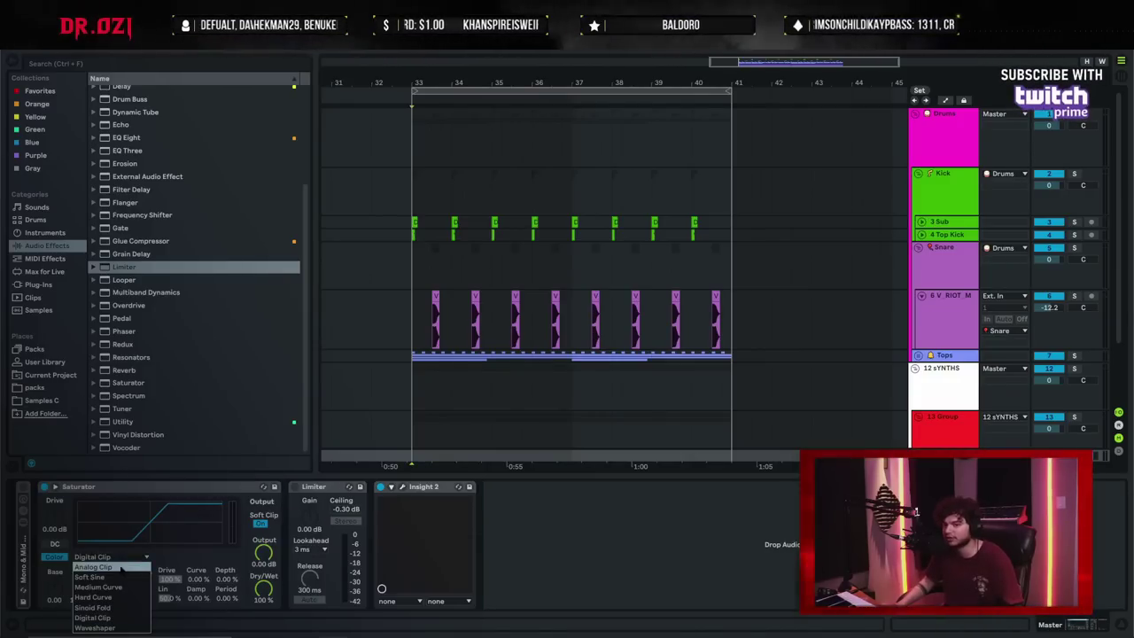
click(124, 566)
click(125, 559)
click(108, 618)
click(641, 577)
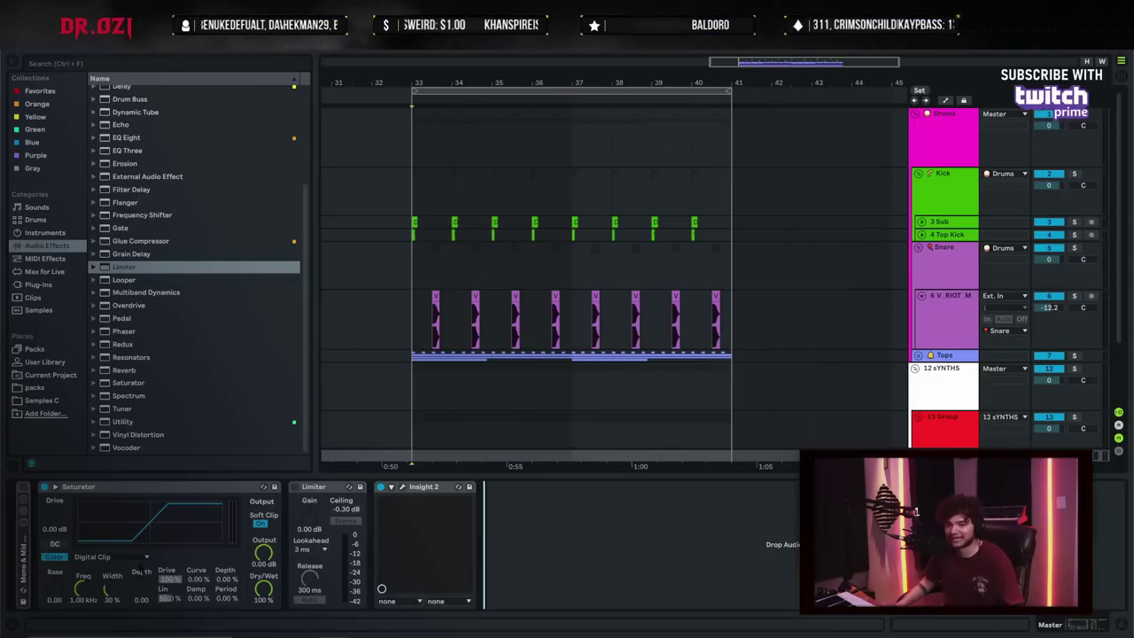
- Show the mixer and play the loop while raising the Saturator's drive to 0.57 dB
key(Tab)
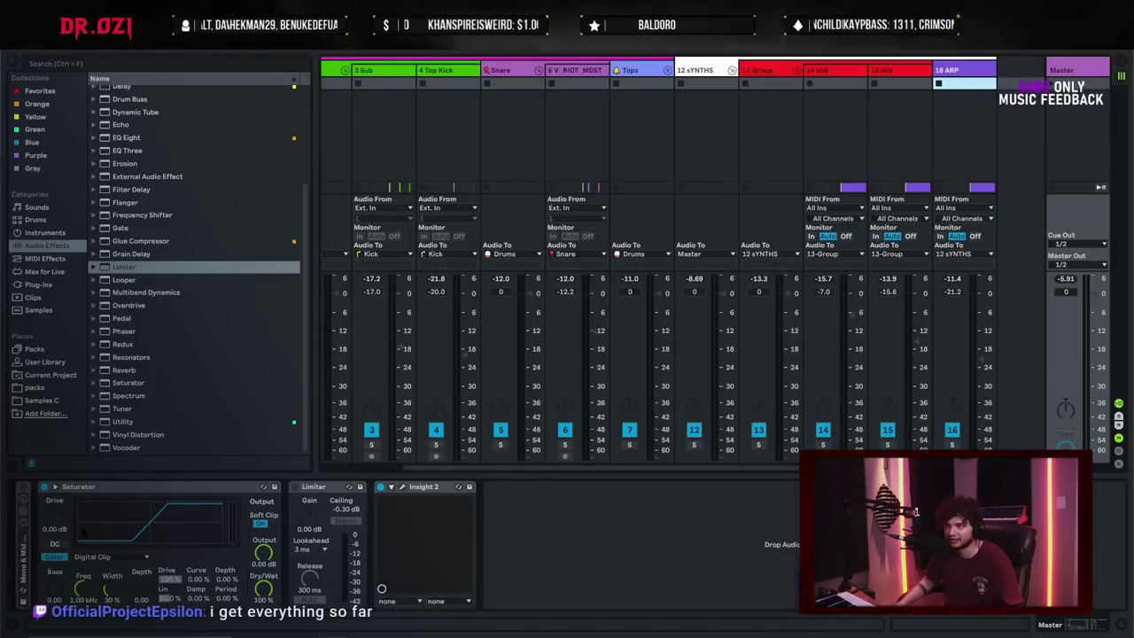
key(space)
drag(55, 515, 55, 512)
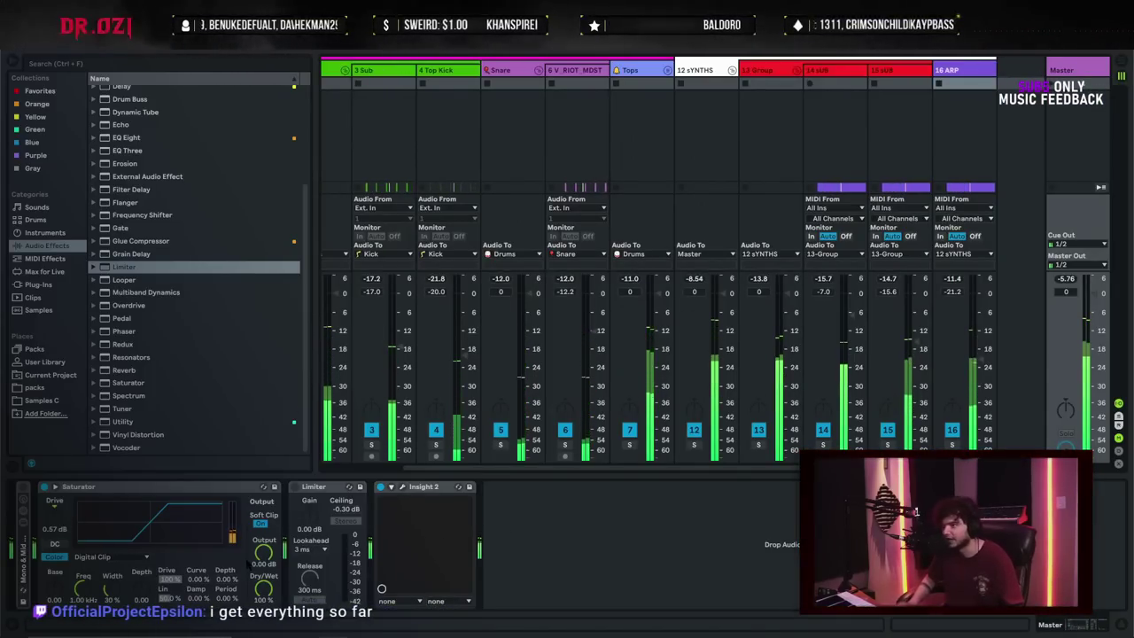
key(space)
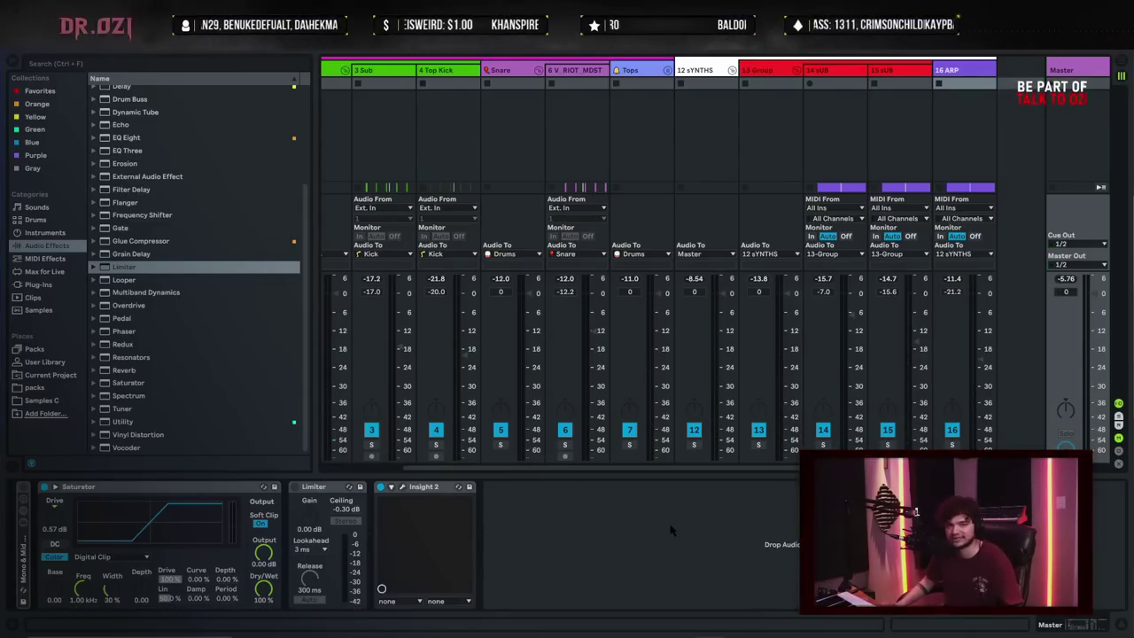
- Raise the Saturator's drive to 10 dB with Color off, and audition the Digital Clip curve on the loop
key(space)
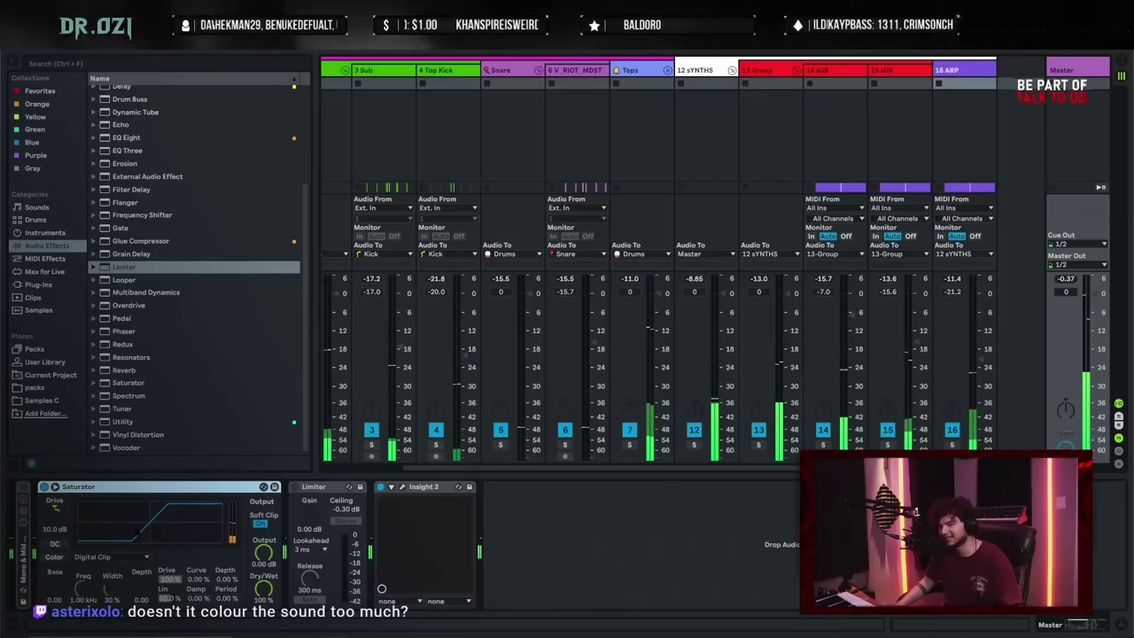
key(space)
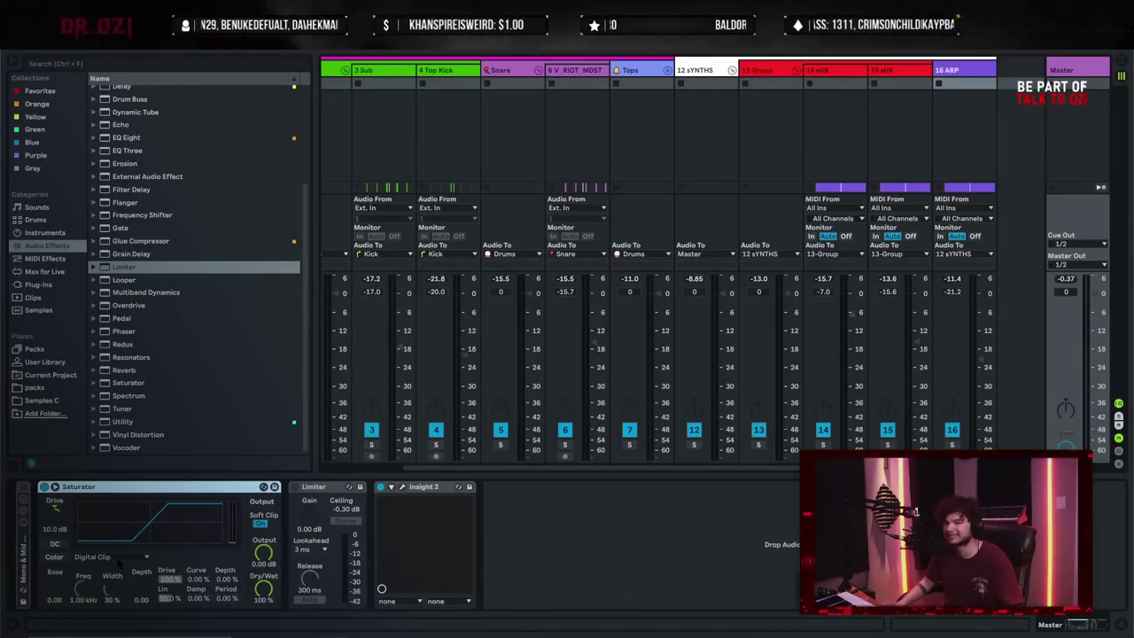
click(119, 559)
click(115, 618)
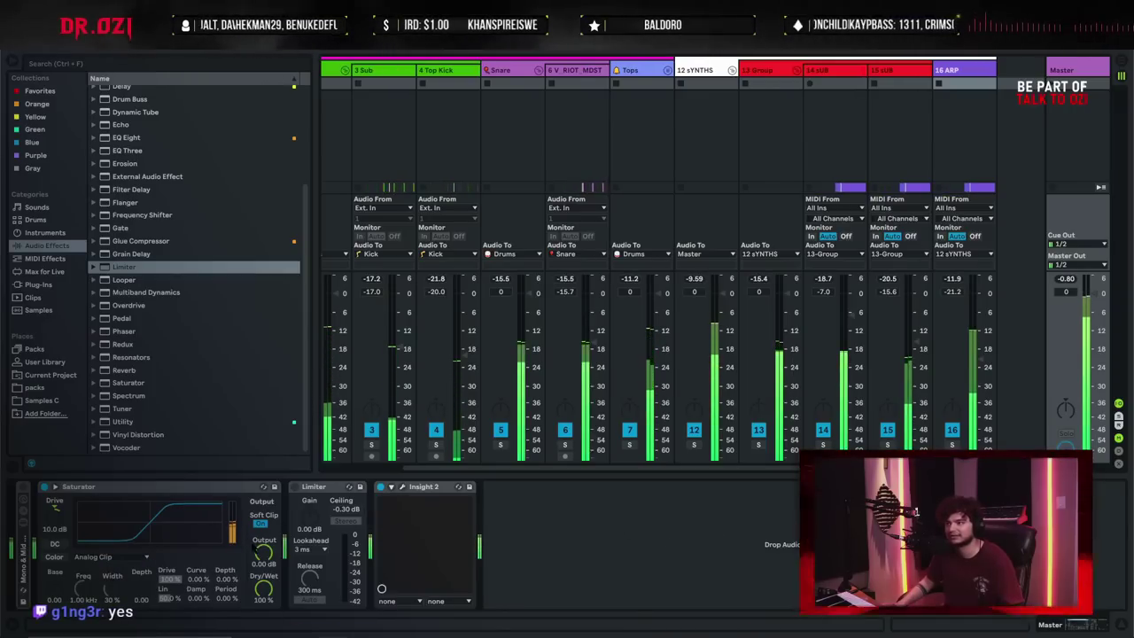
click(589, 565)
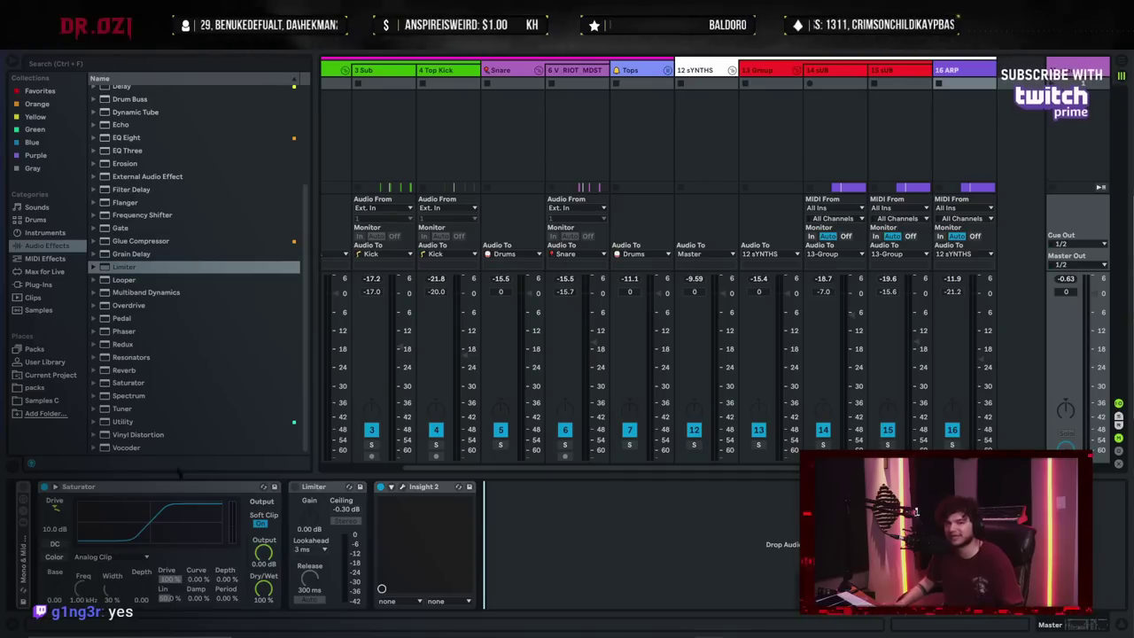
- Fold the Saturator, enable the Limiter and audition its gain on the loop with a 0 dB ceiling
double_click(131, 490)
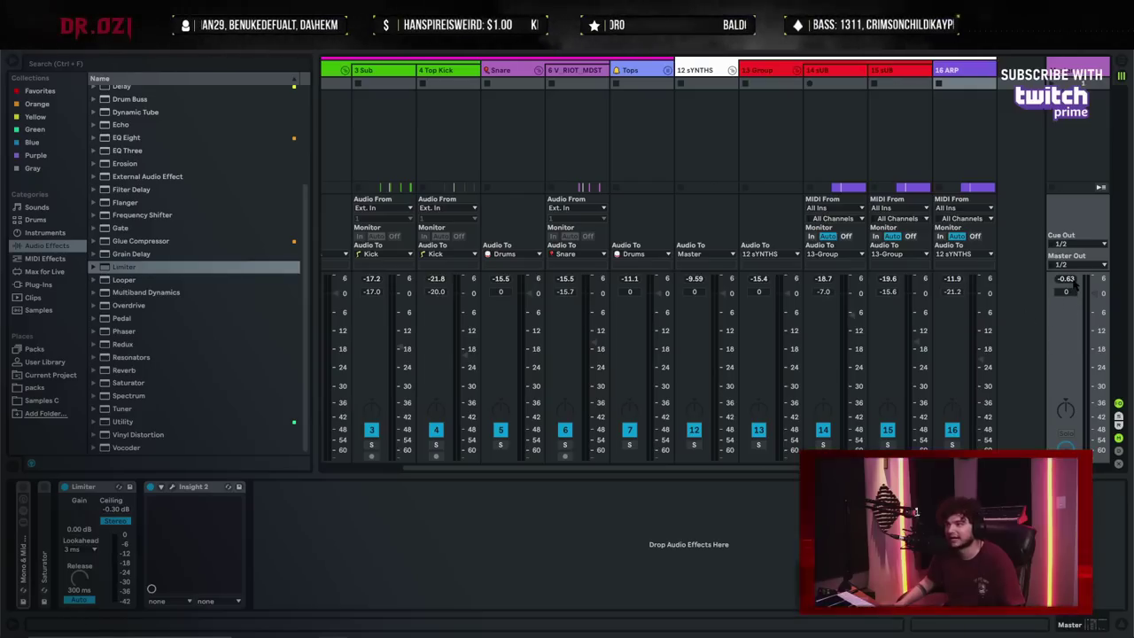
key(space)
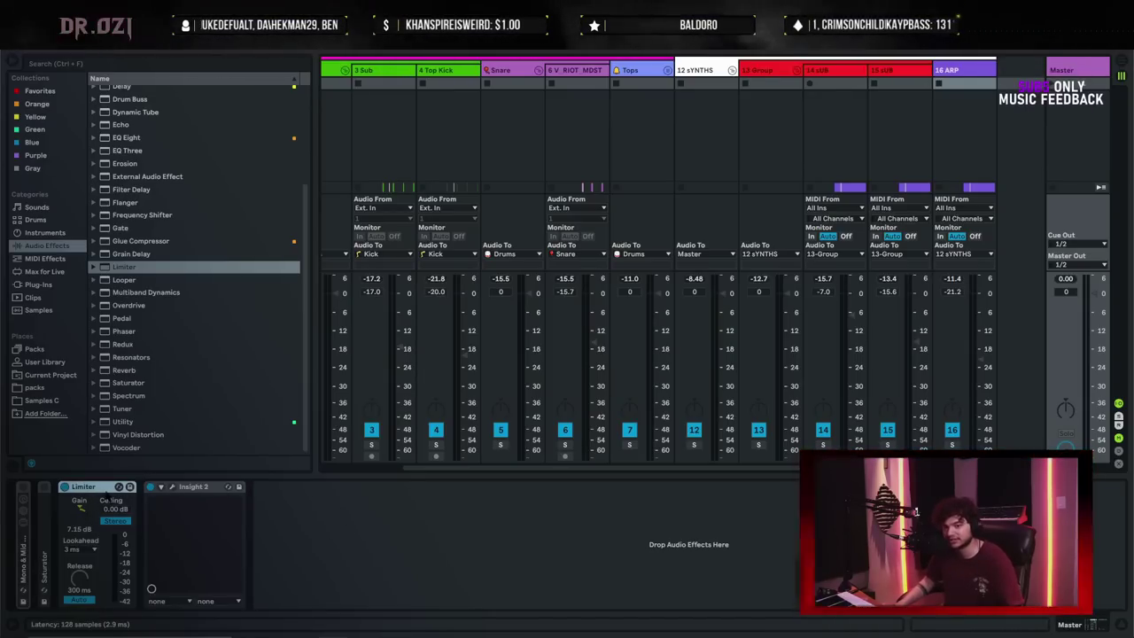
double_click(87, 509)
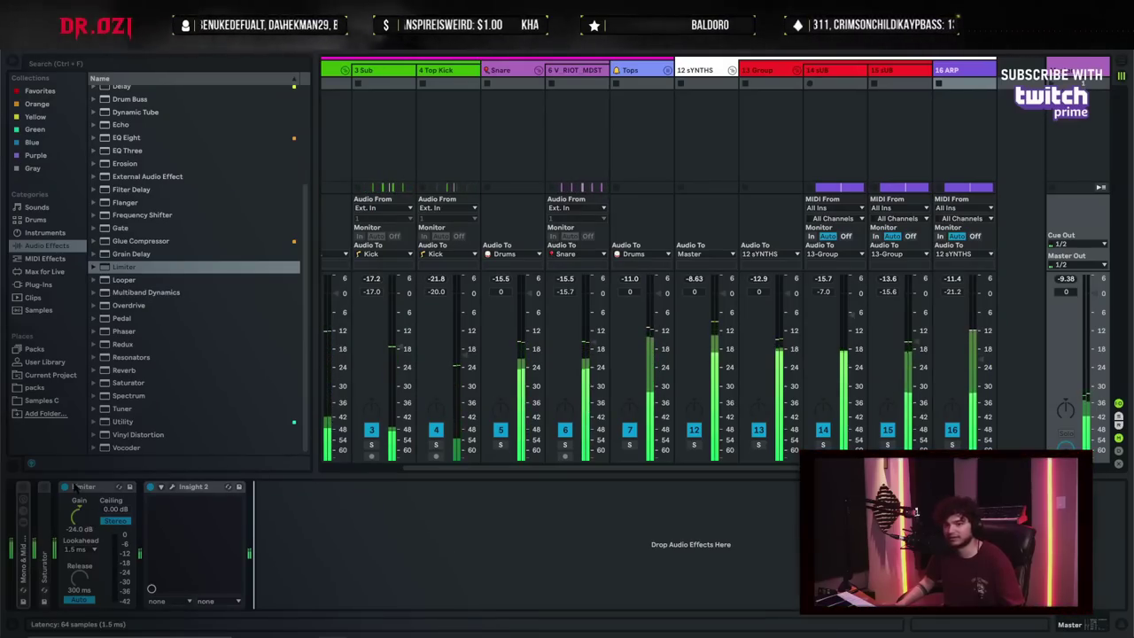
- Duplicate the Limiter on the Master, and delete both the copy and the original
click(103, 487)
key(ctrl+d)
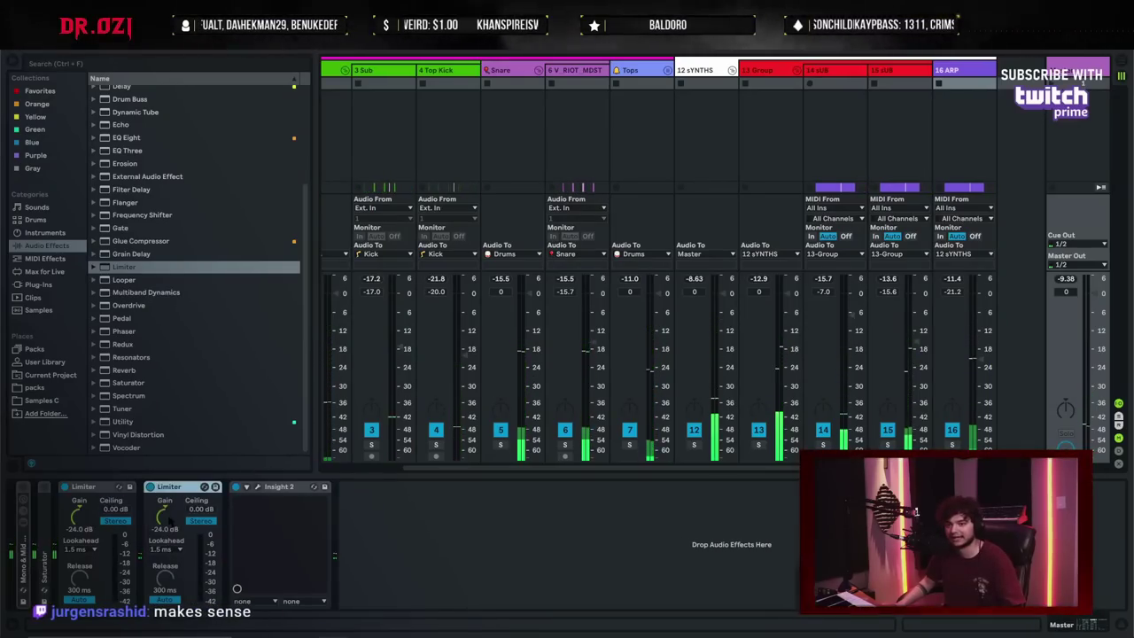
key(Delete)
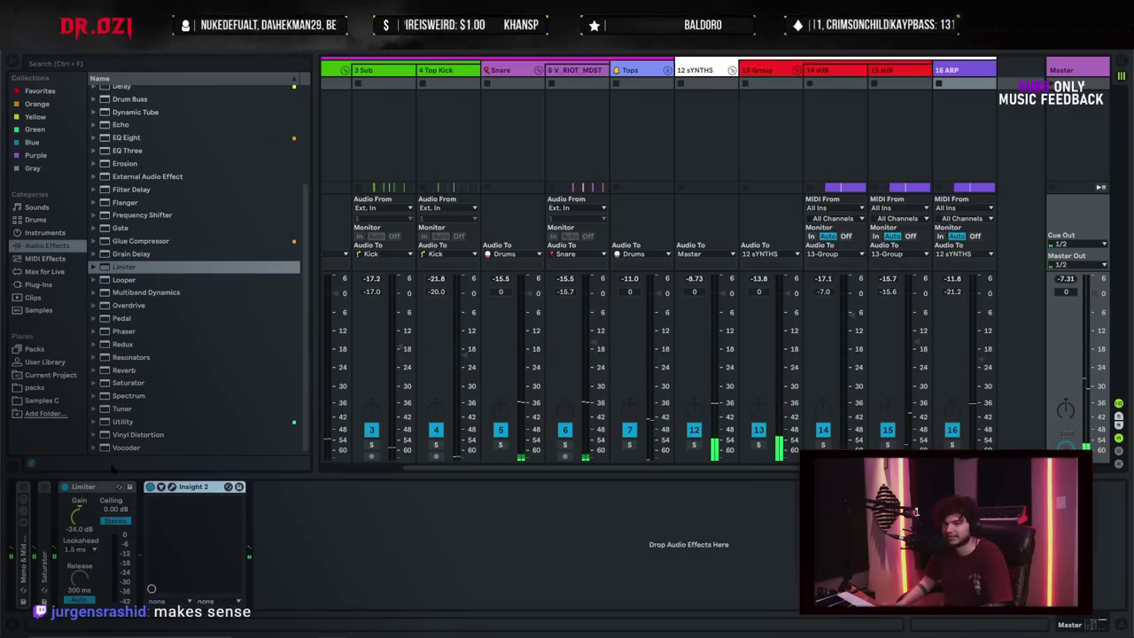
key(Delete)
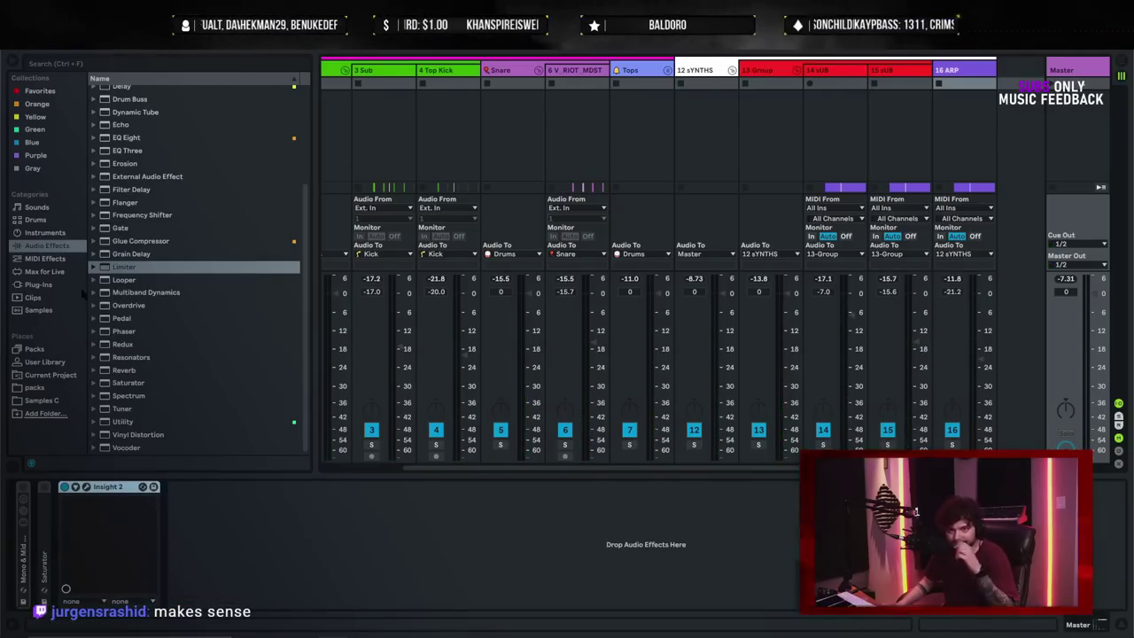
- Add FabFilter Pro-L 2 with a new Limiter before it on the Master, and test lowering the Limiter's gain before resetting it
click(78, 284)
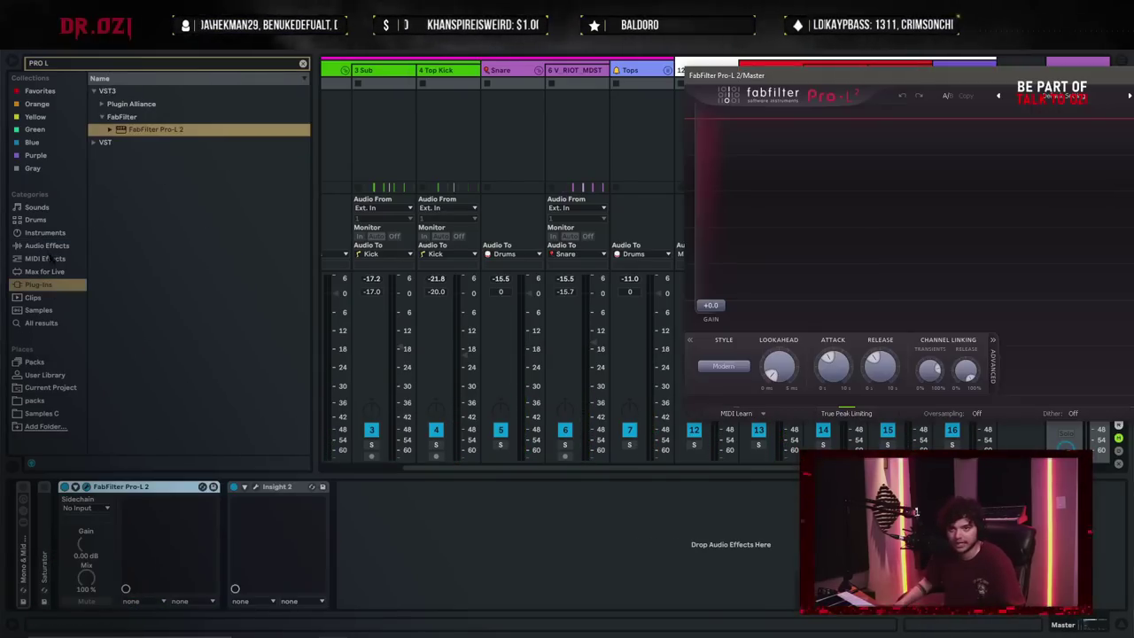
click(47, 246)
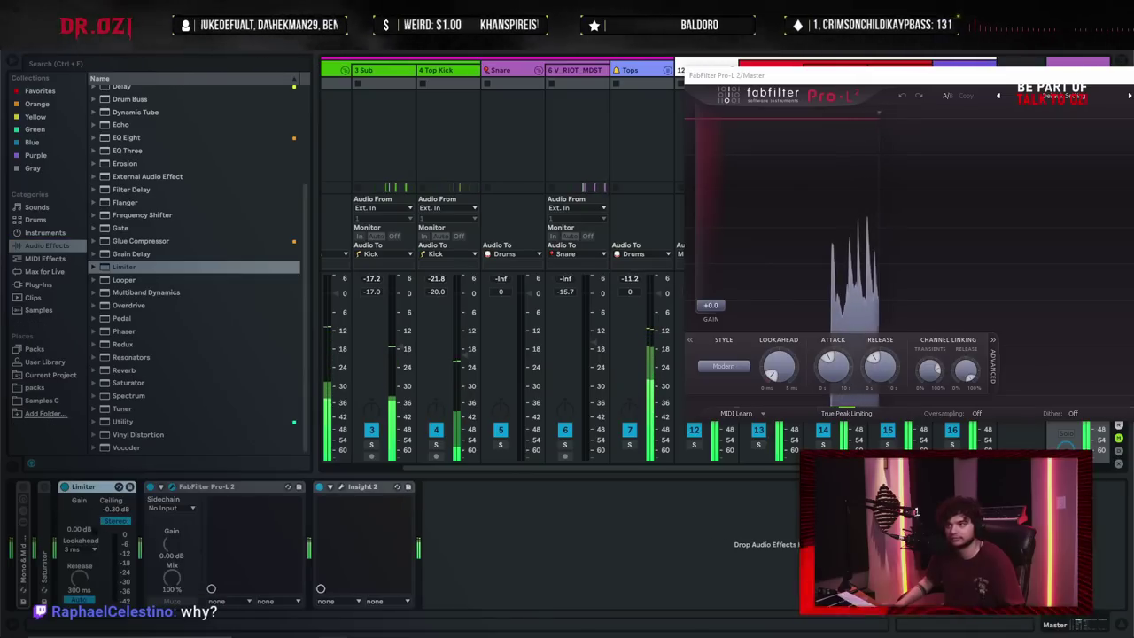
drag(80, 511, 80, 544)
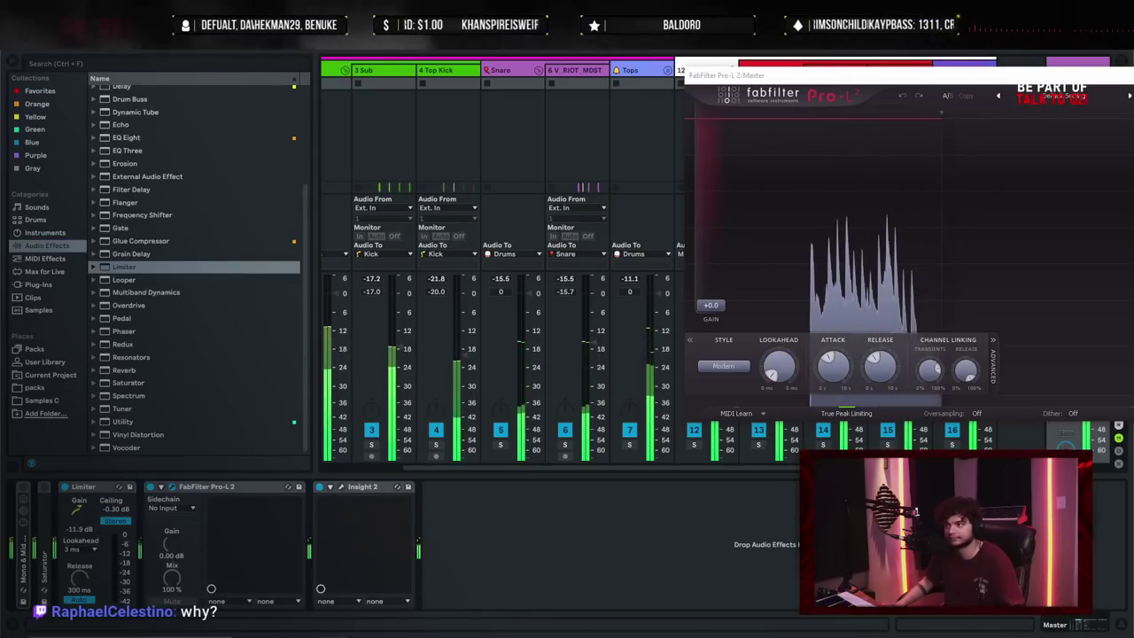
double_click(81, 509)
- Set the Limiter's lookahead to 1.5 ms and try lowering its ceiling to -13.5 dB during playback
key(space)
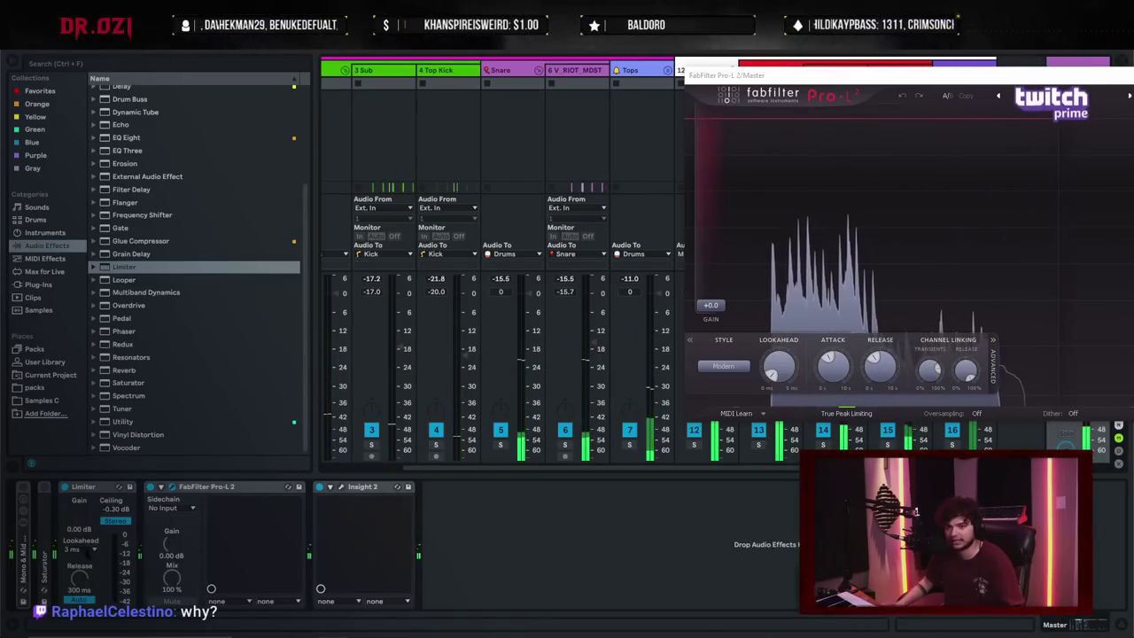
click(80, 549)
click(77, 559)
key(space)
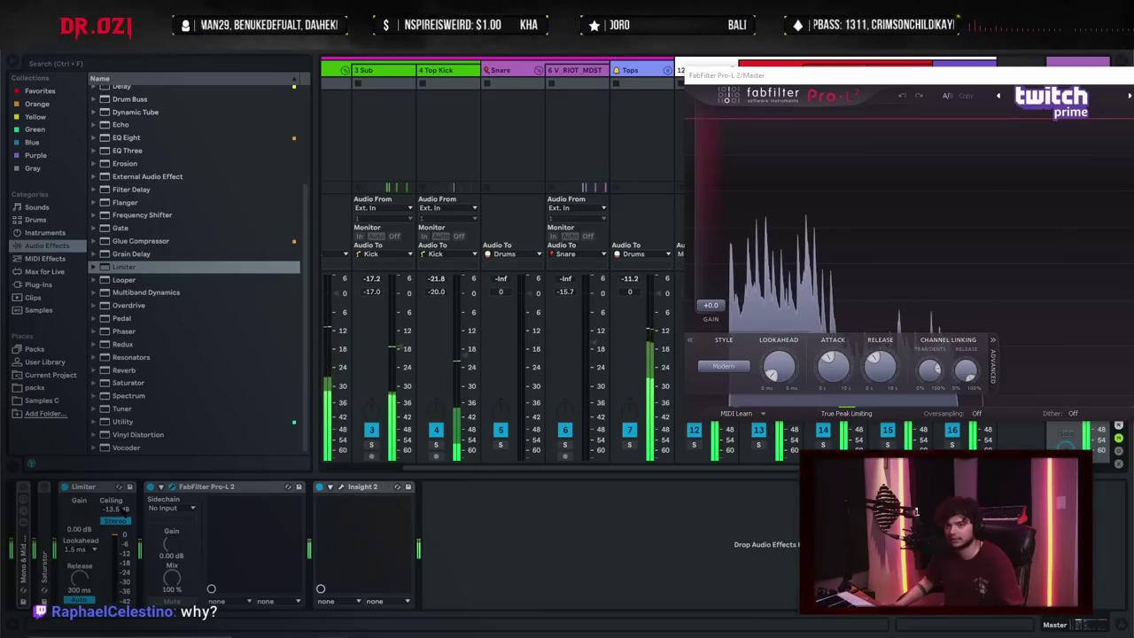
drag(115, 509, 115, 550)
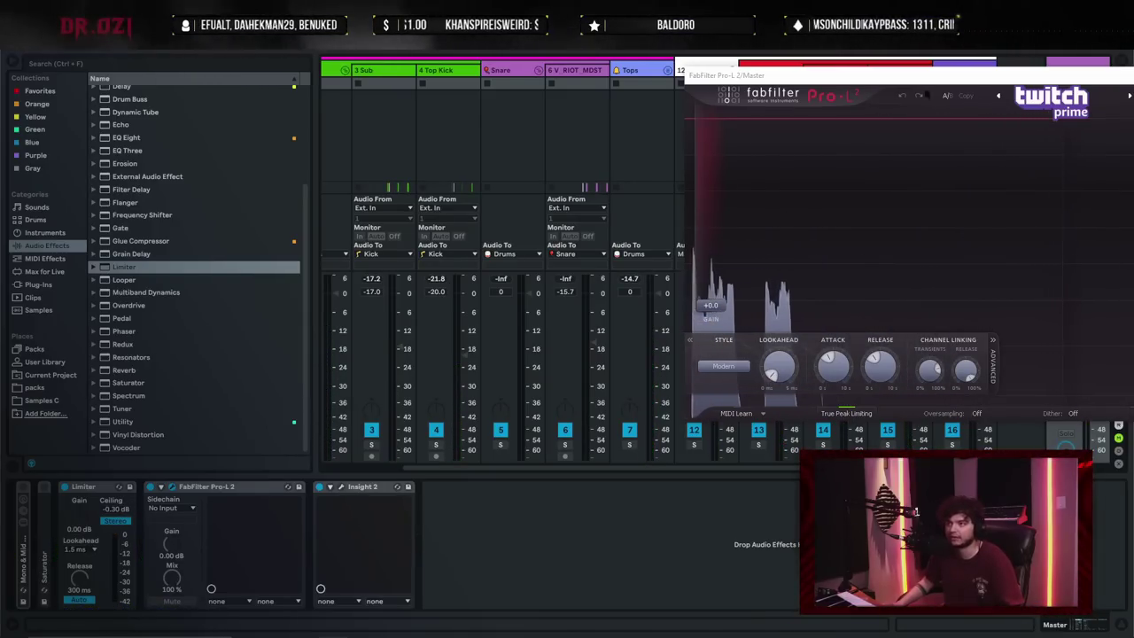
- Move the Pro-L 2 window so its level display is fully visible, and set the Limiter's ceiling to -6 dB
drag(856, 76, 345, 143)
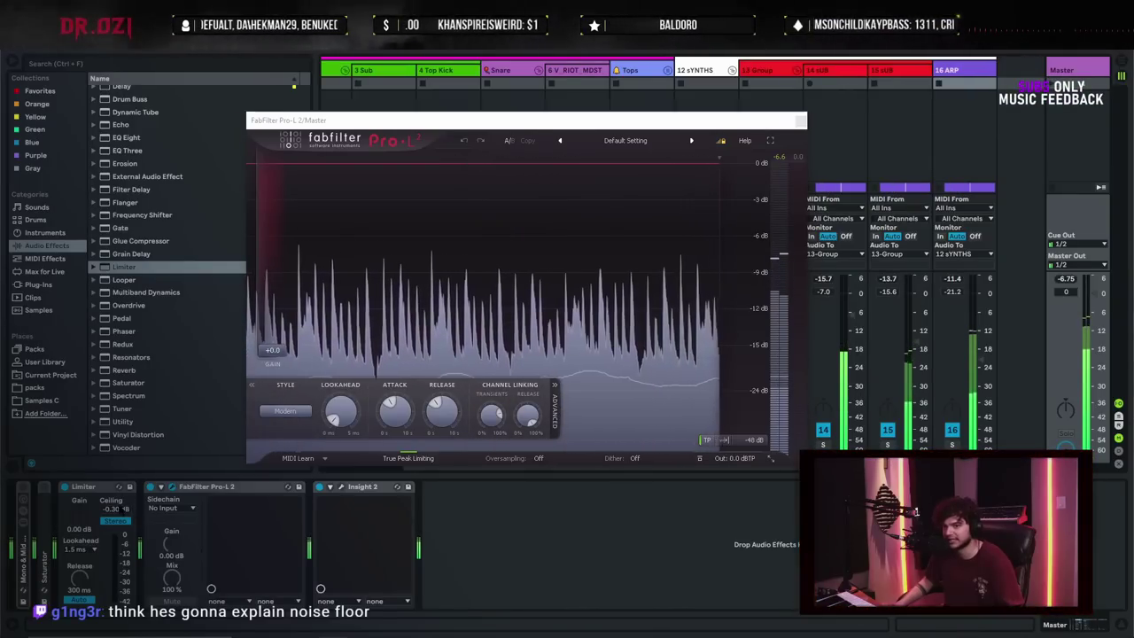
click(102, 487)
key(space)
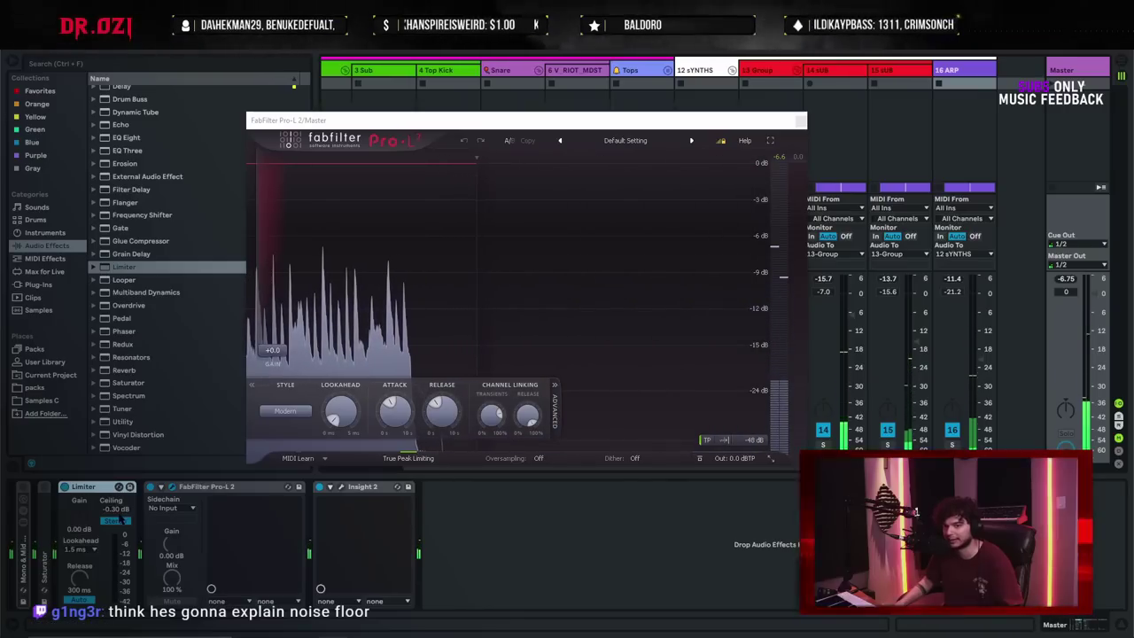
click(116, 509)
text(-)
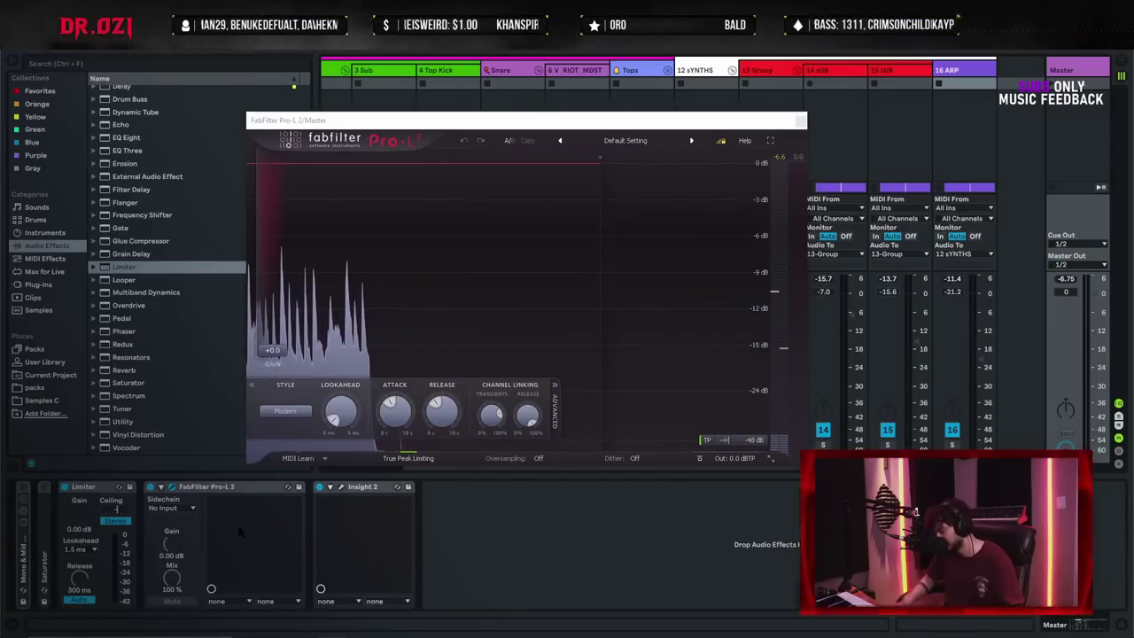
text(6)
key(Return)
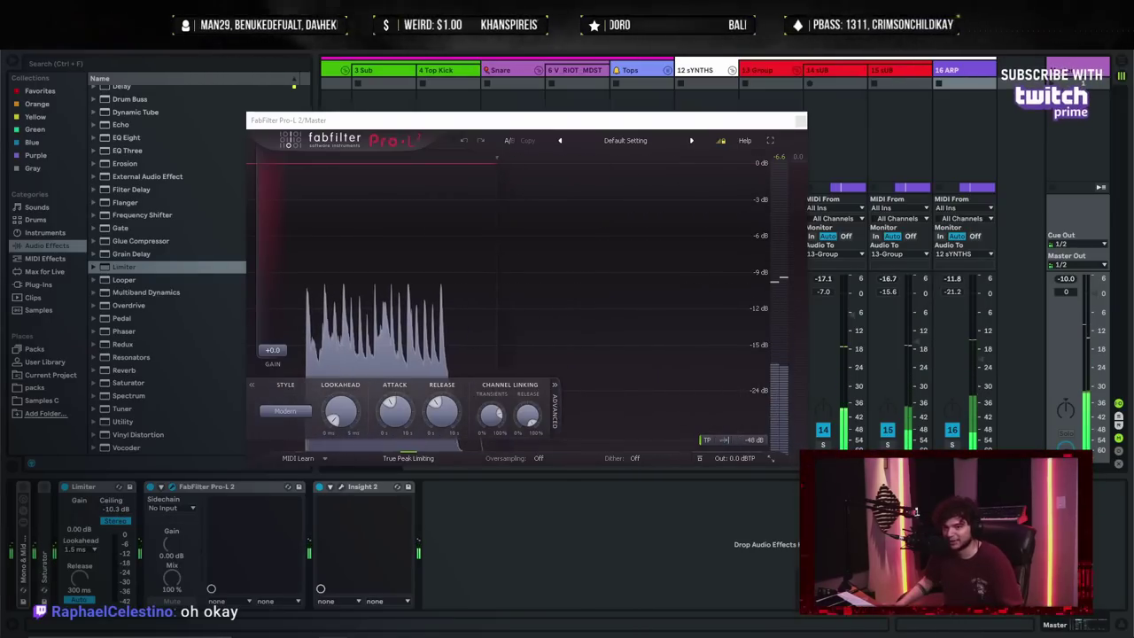
- Audition lower Limiter ceilings down to -11.4 dB on the loop, and set the ceiling to -10 dB
drag(117, 509, 122, 517)
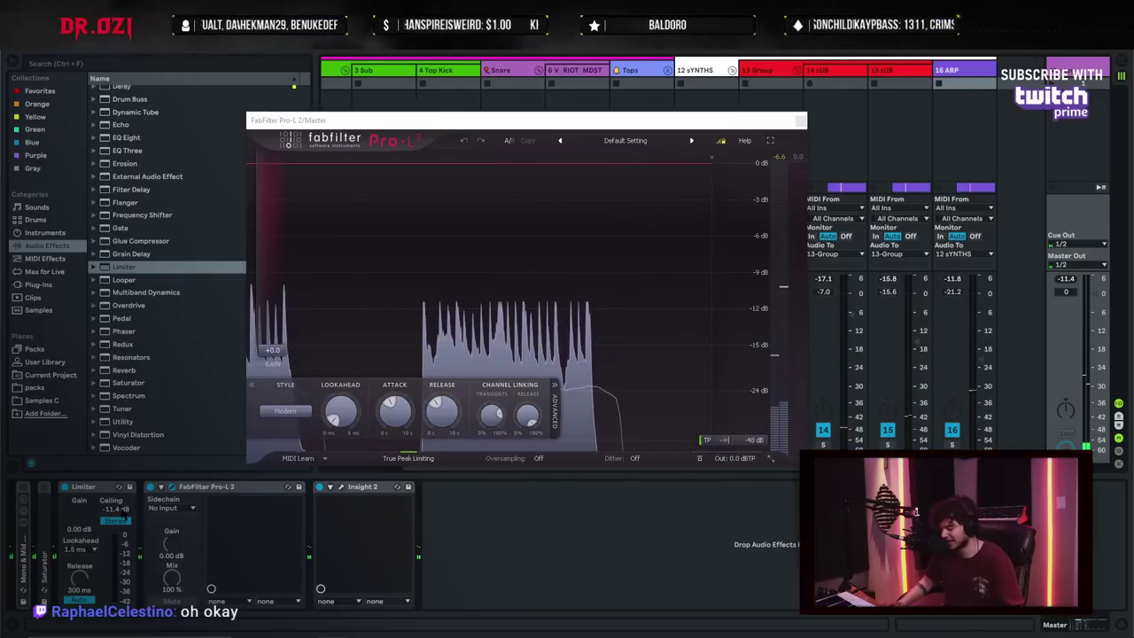
text(-10)
key(Return)
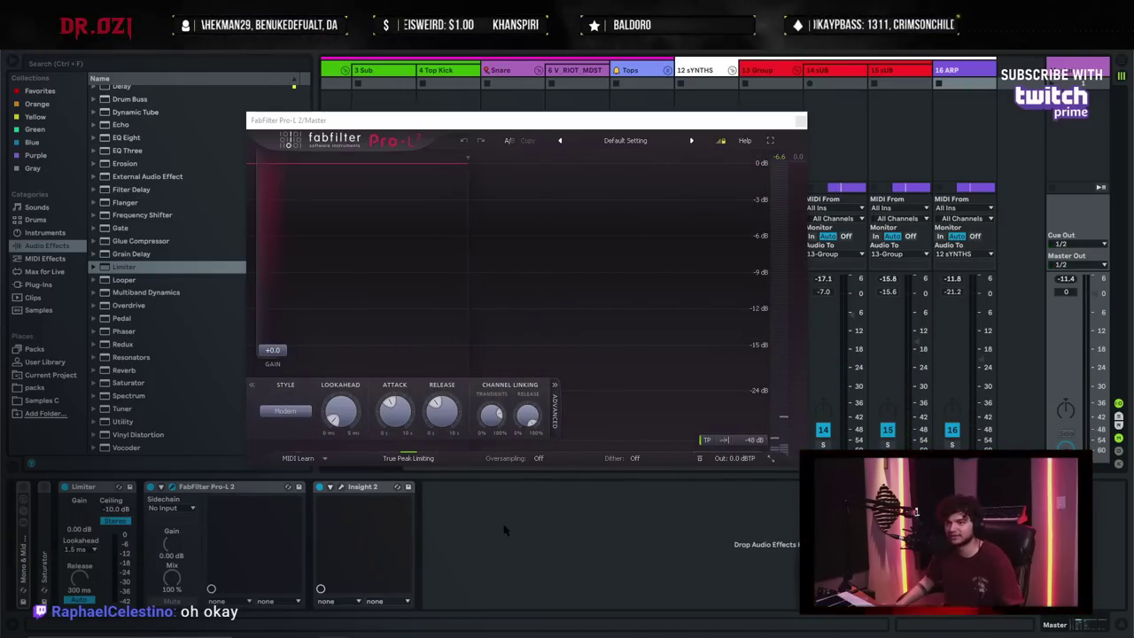